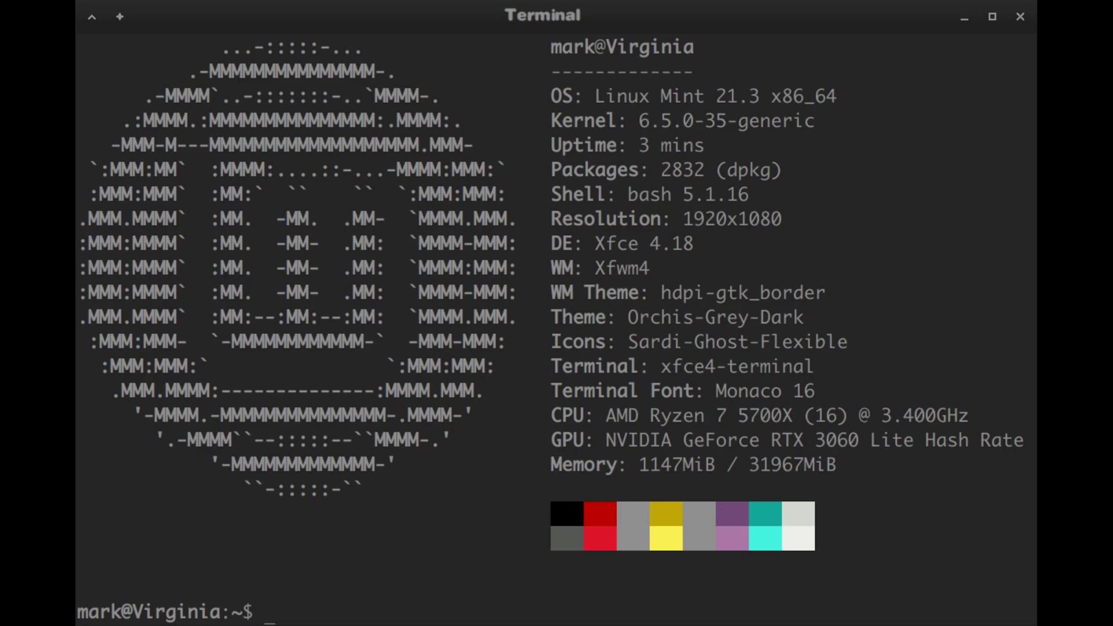
Leave the full-screen view of Terminal 21.3.png and close both the image and the Pictures folder.
key(F11)
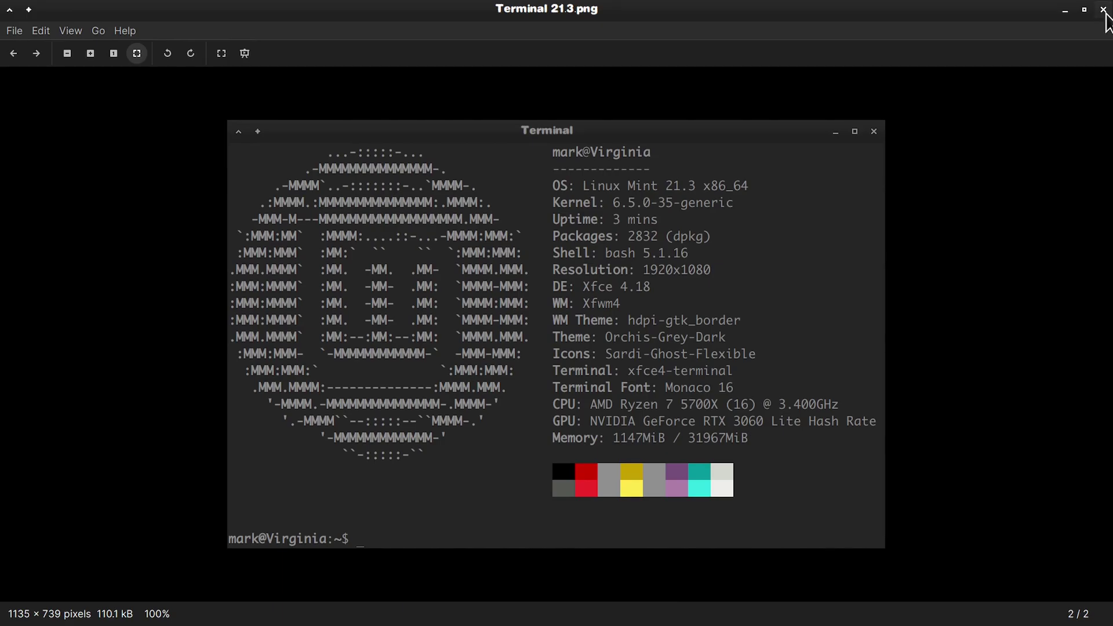
click(1104, 10)
click(684, 340)
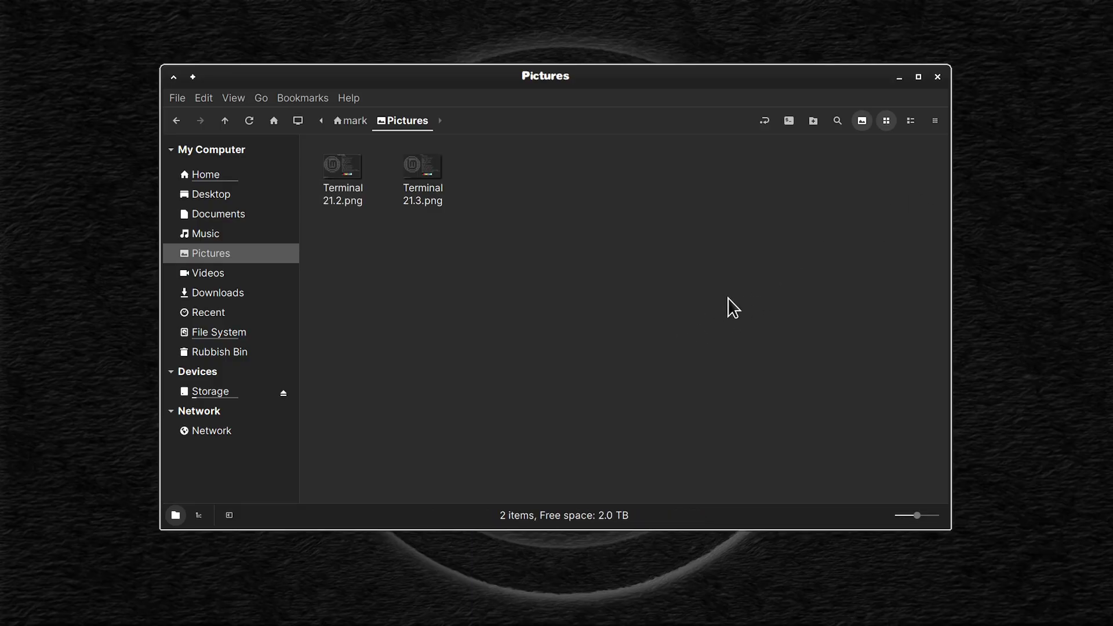
click(939, 77)
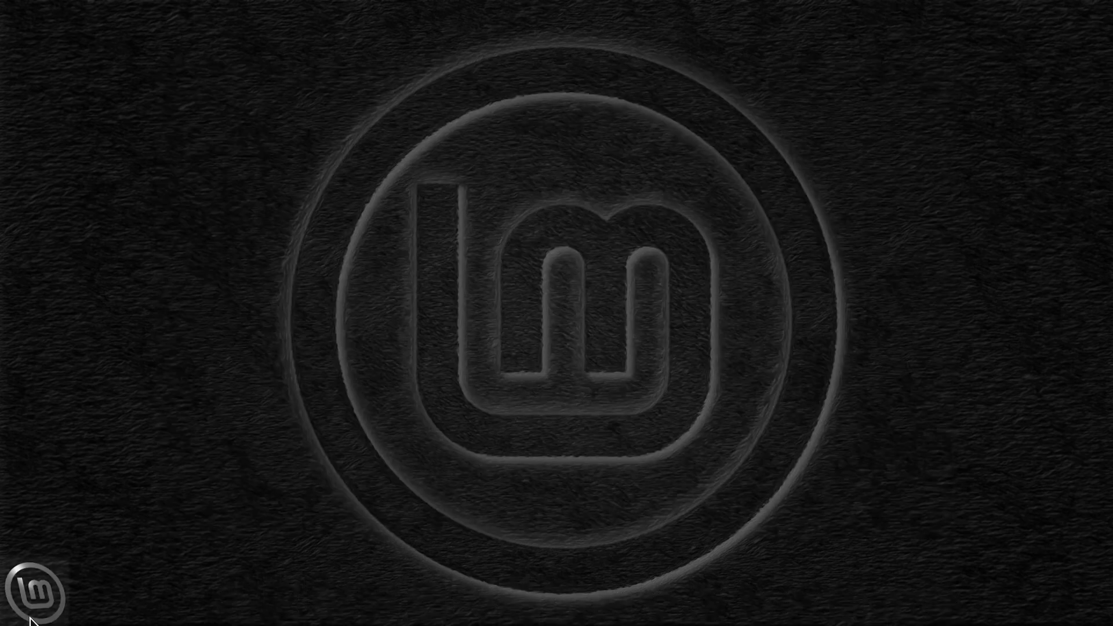
Launch VMware Player, license Workstation 17 for Personal Use, authenticate with the account password and dismiss the welcome information.
click(30, 622)
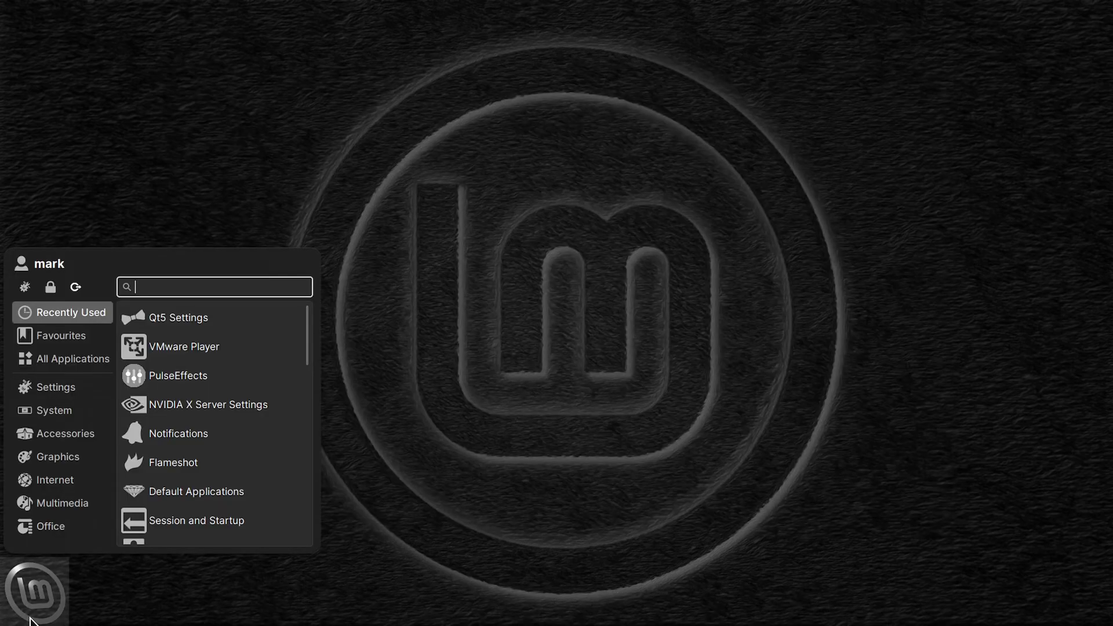
click(214, 348)
click(407, 369)
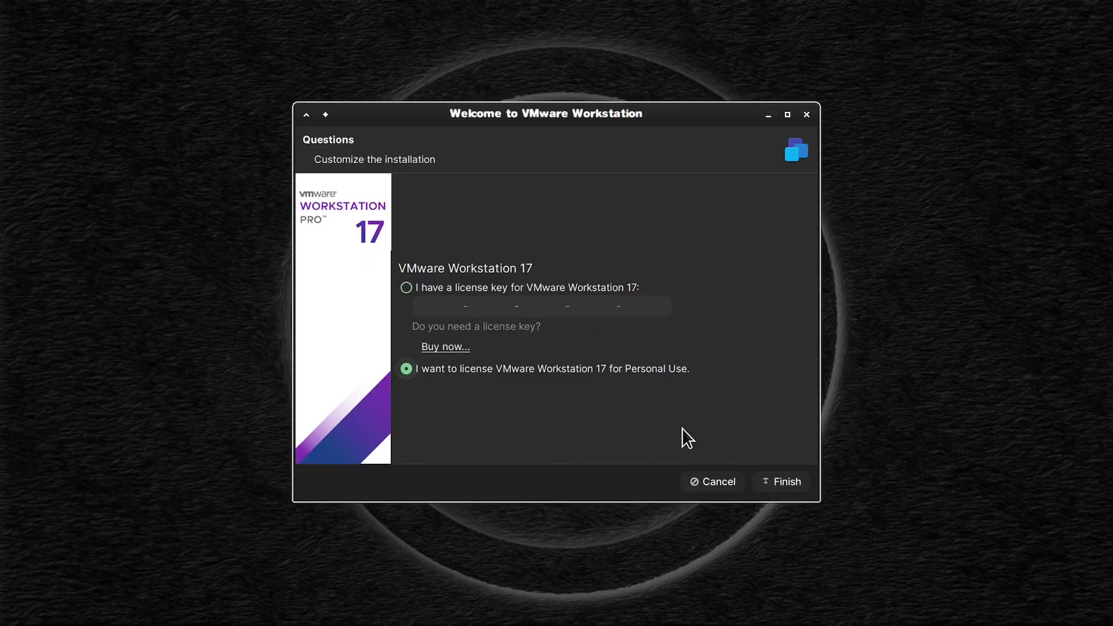
click(799, 487)
text(•••••••)
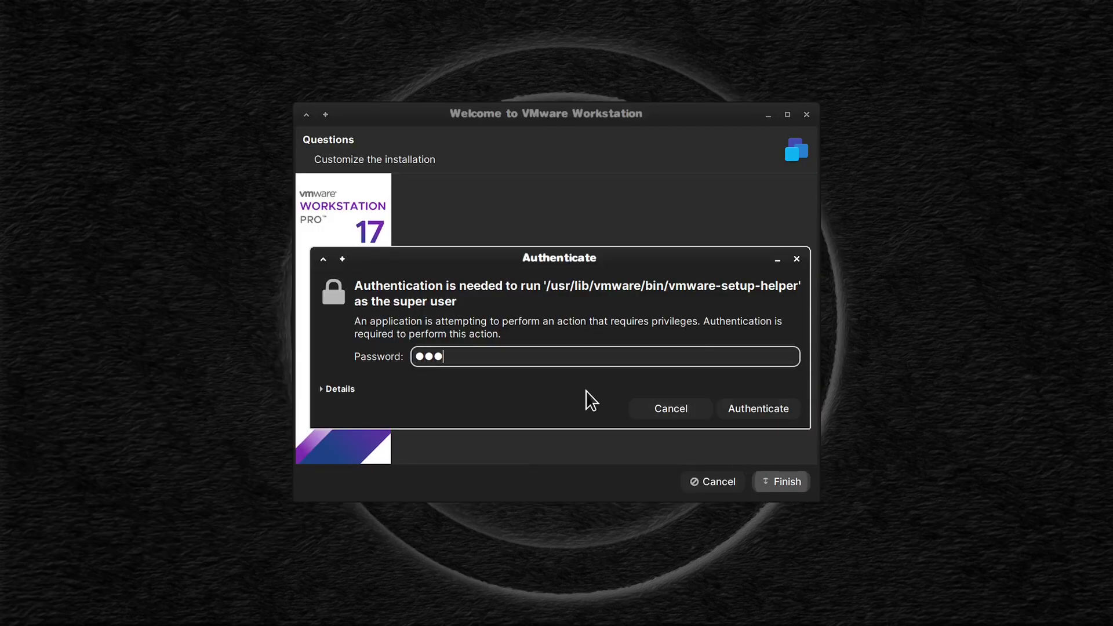
text(••)
key(Return)
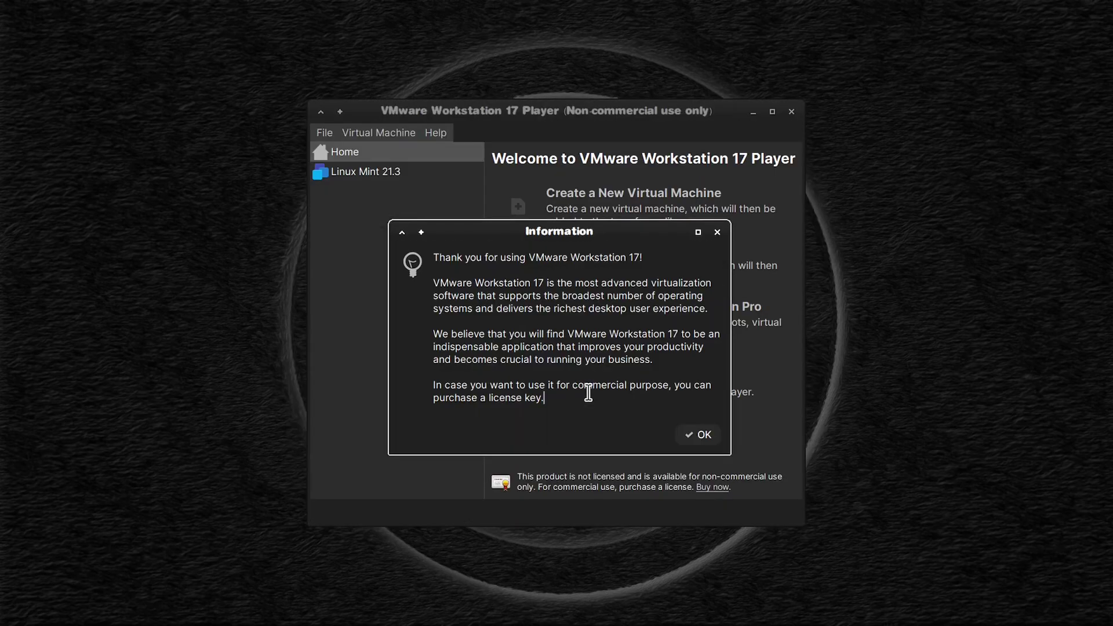
click(701, 435)
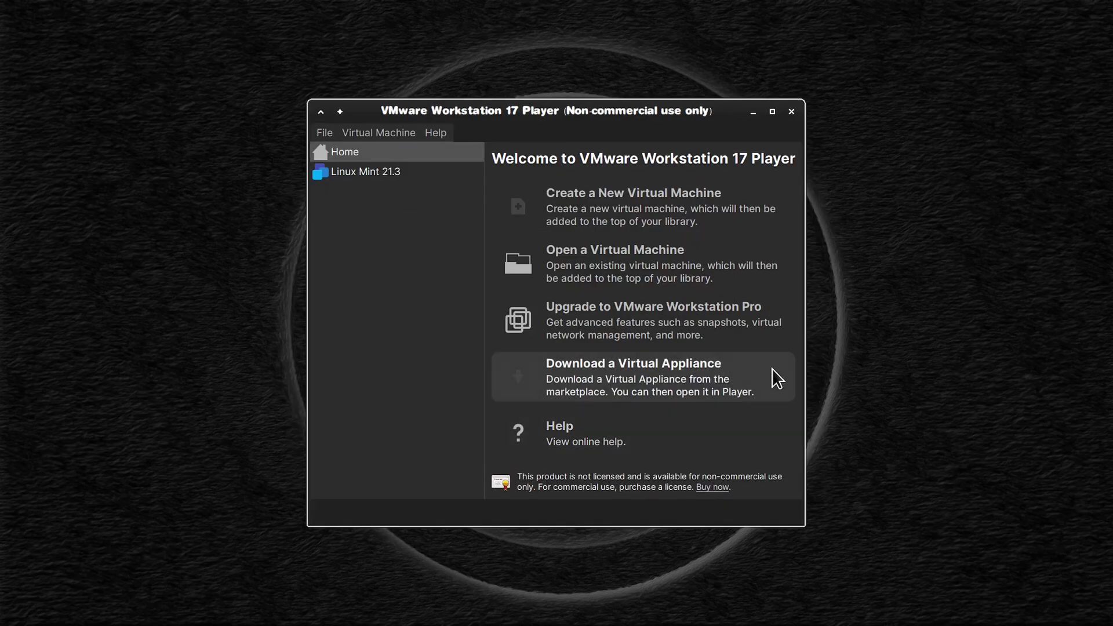
Power on the Linux Mint 21.3 virtual machine and restart it from its login screen.
key(Down)
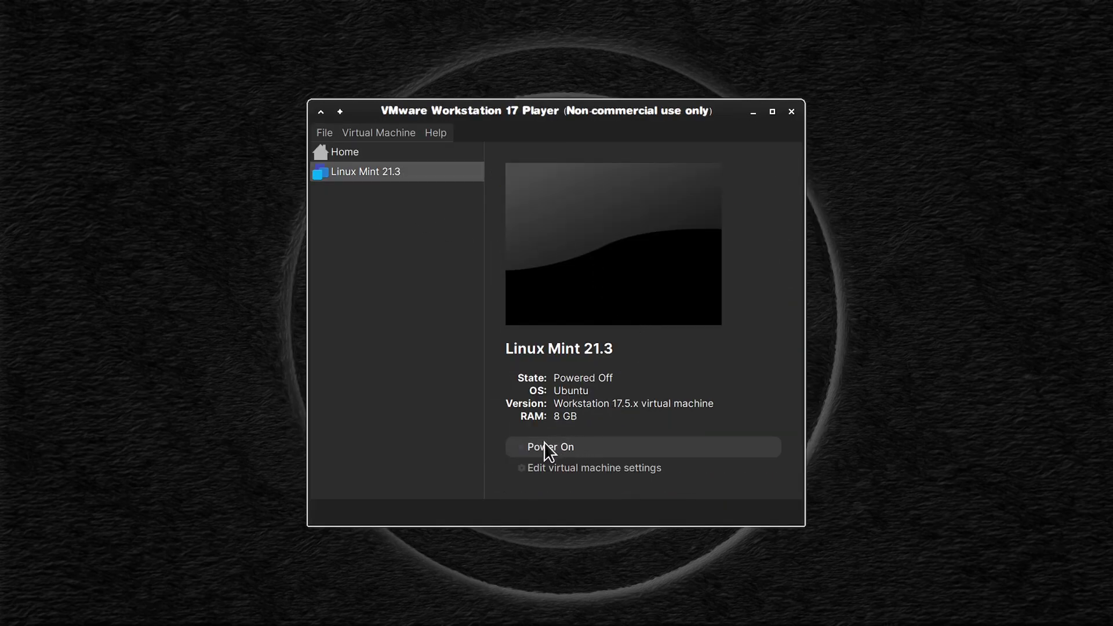
click(519, 450)
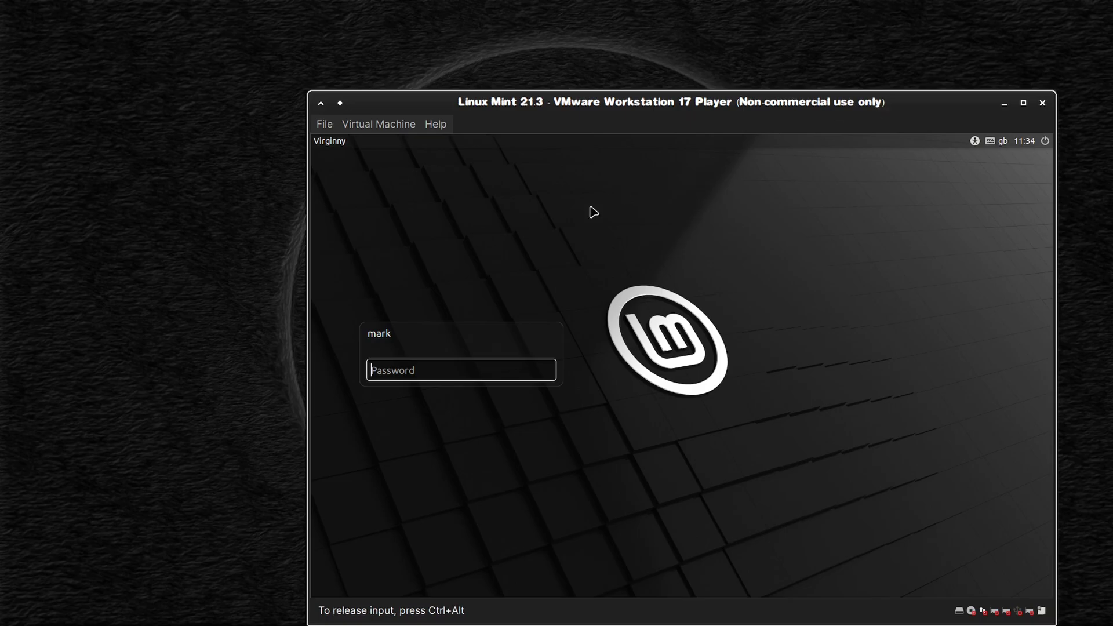
click(408, 370)
click(1045, 142)
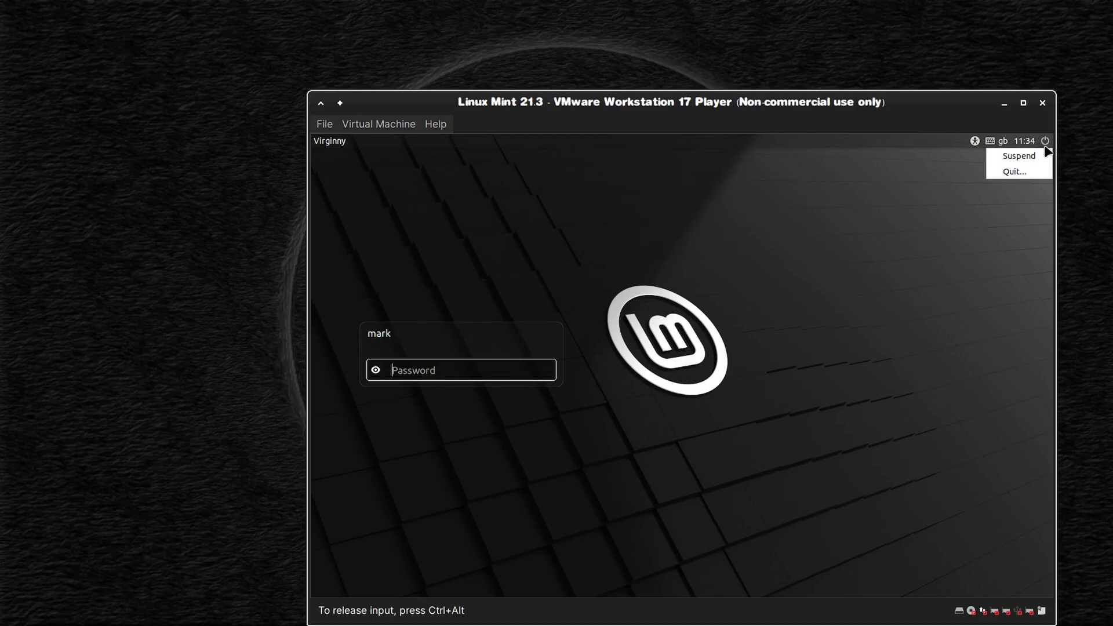
click(1033, 173)
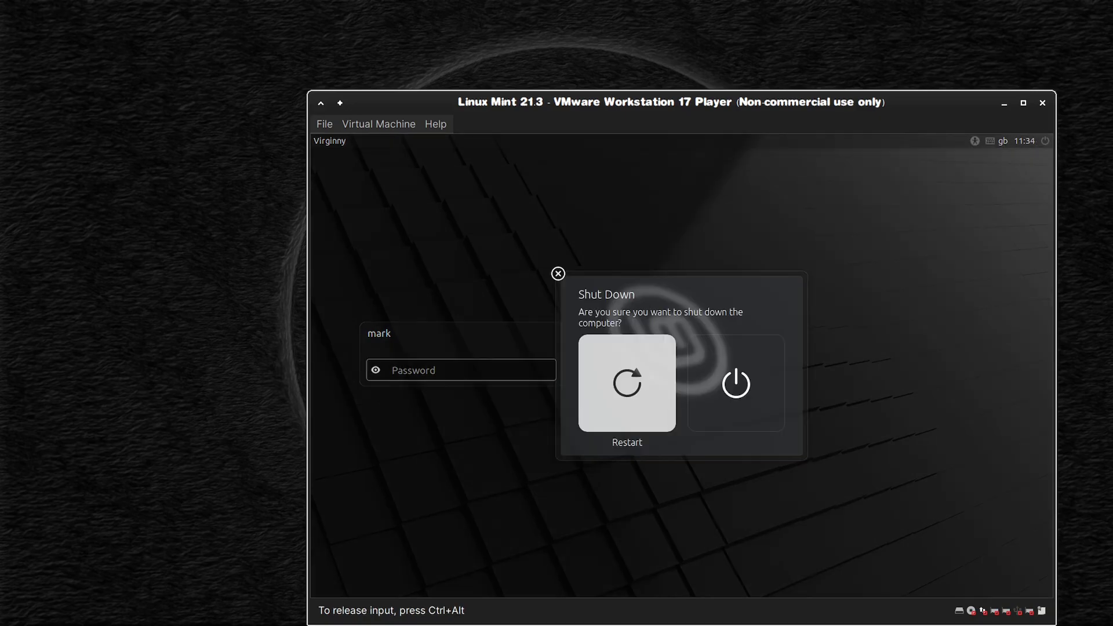
click(629, 389)
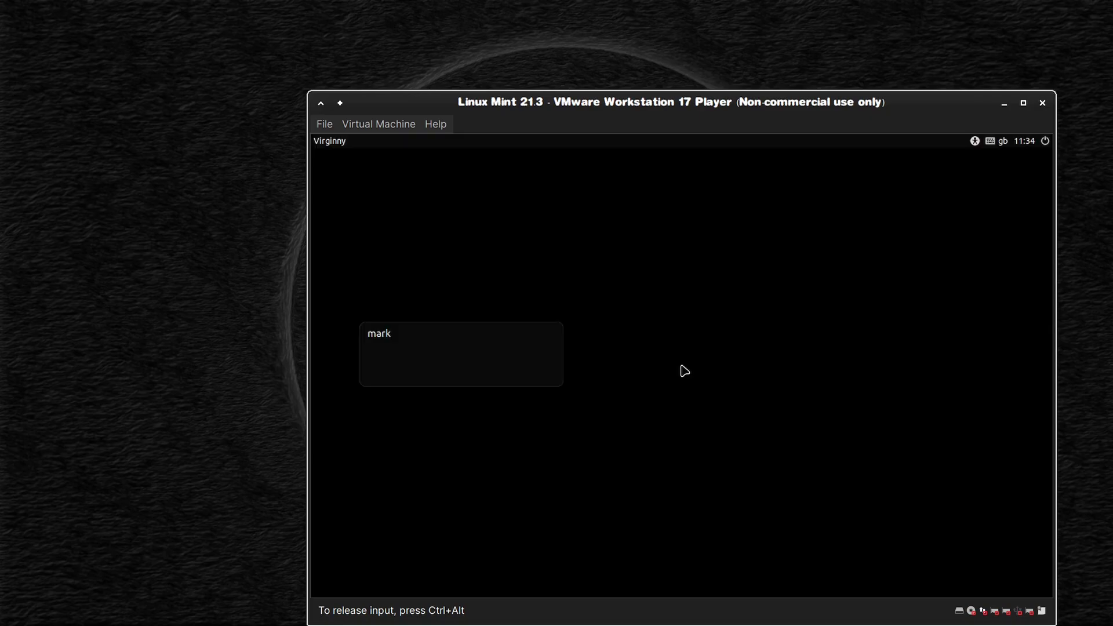
Log in to the guest with the account password, install the missing language packs from System Reports, authenticating when asked, and close the report.
text(••••••••••••)
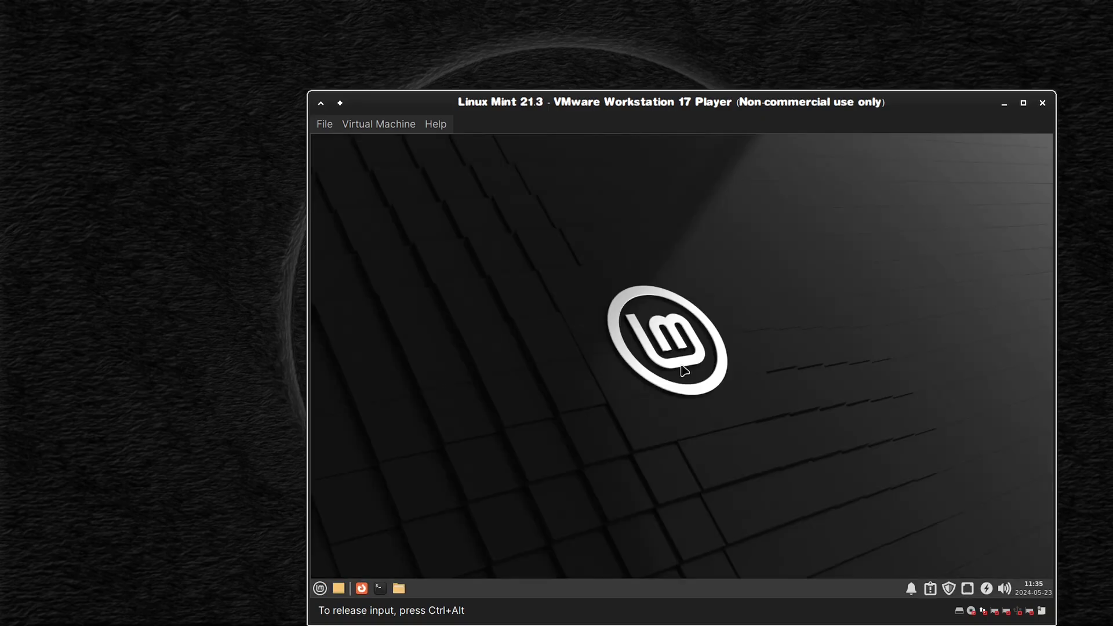
click(930, 588)
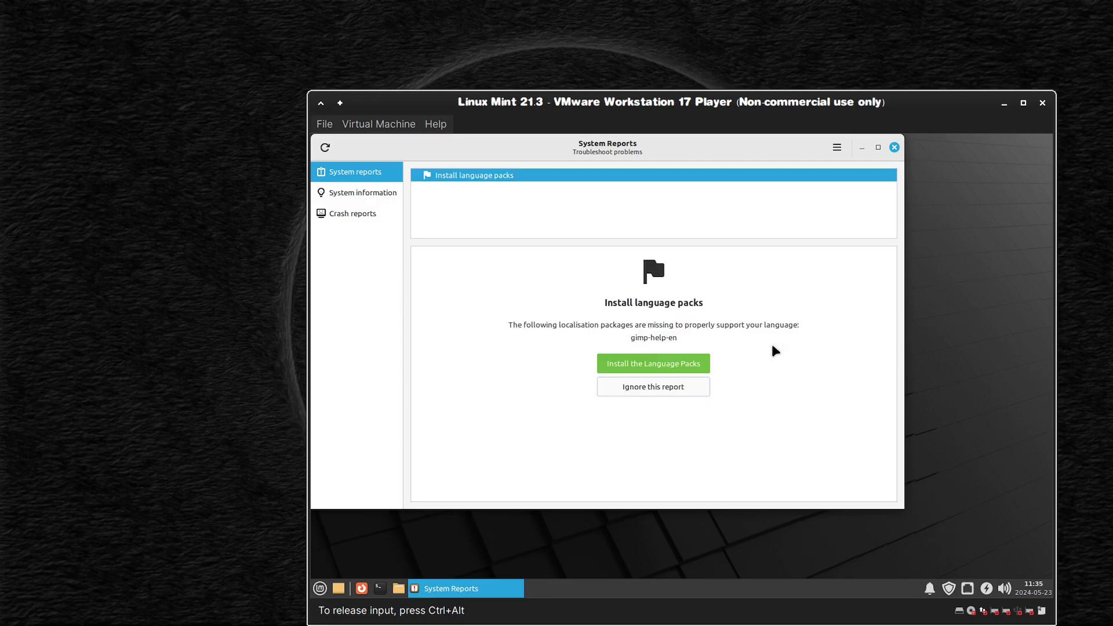
click(654, 364)
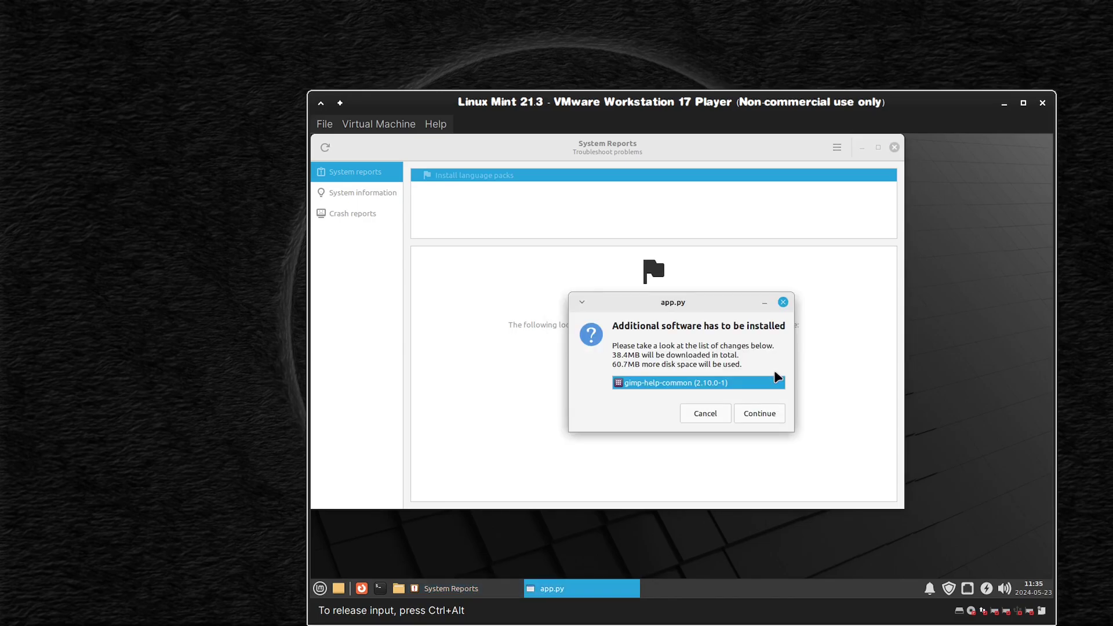
click(765, 411)
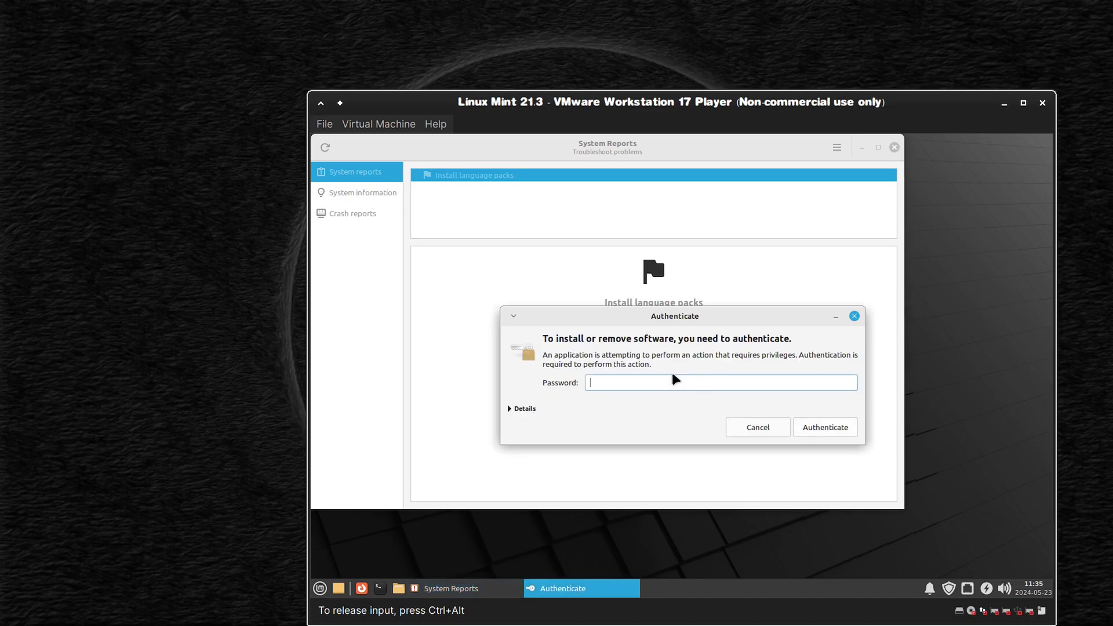
text(•••••••••••)
key(Return)
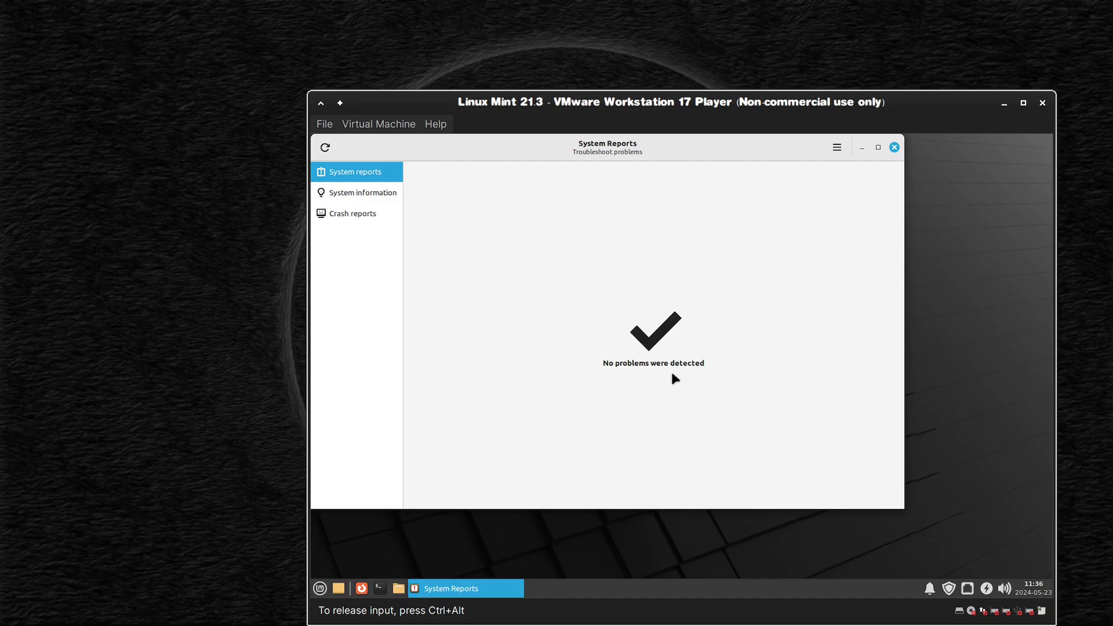
click(895, 148)
Open a terminal near the centre of the guest desktop and run neofetch.
click(381, 588)
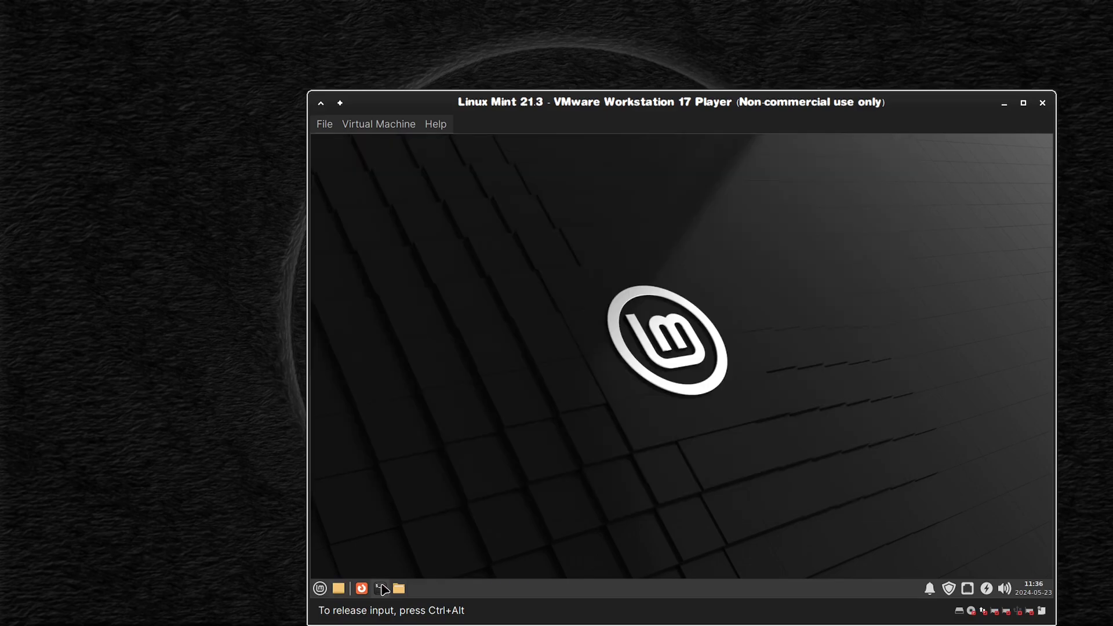
drag(568, 151, 716, 224)
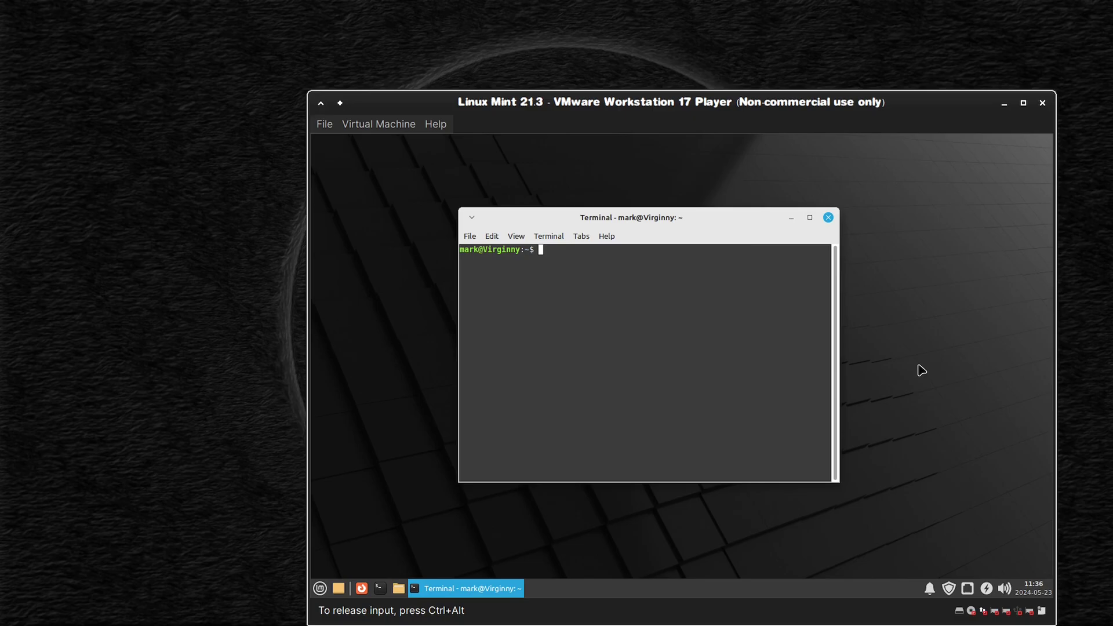
mouse_move(894, 623)
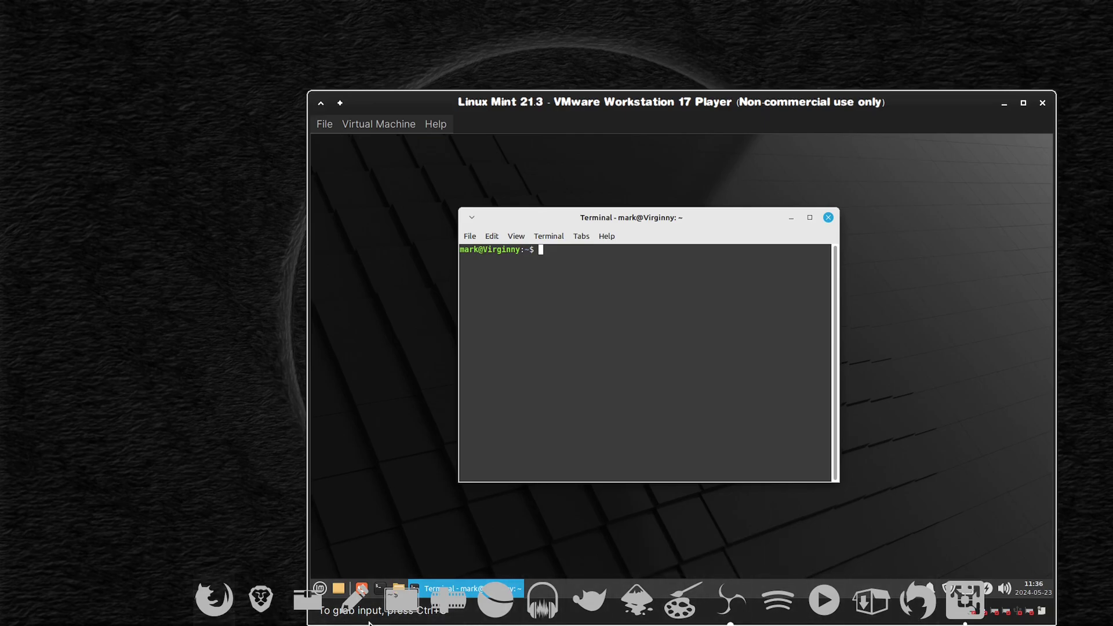
mouse_move(837, 5)
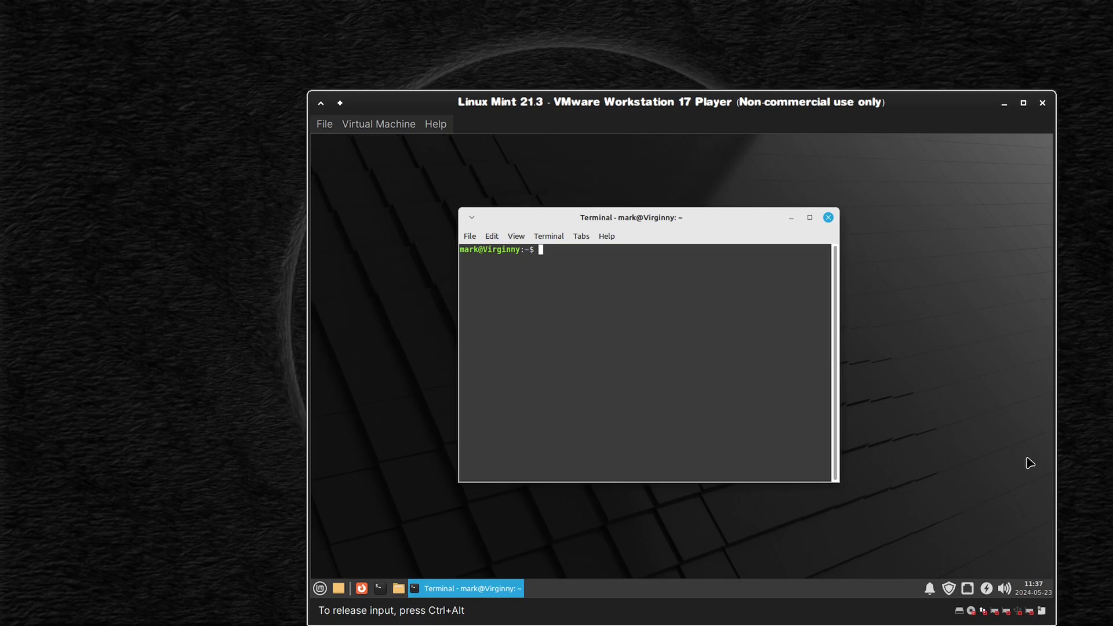
mouse_move(537, 36)
text(neofetch)
key(Return)
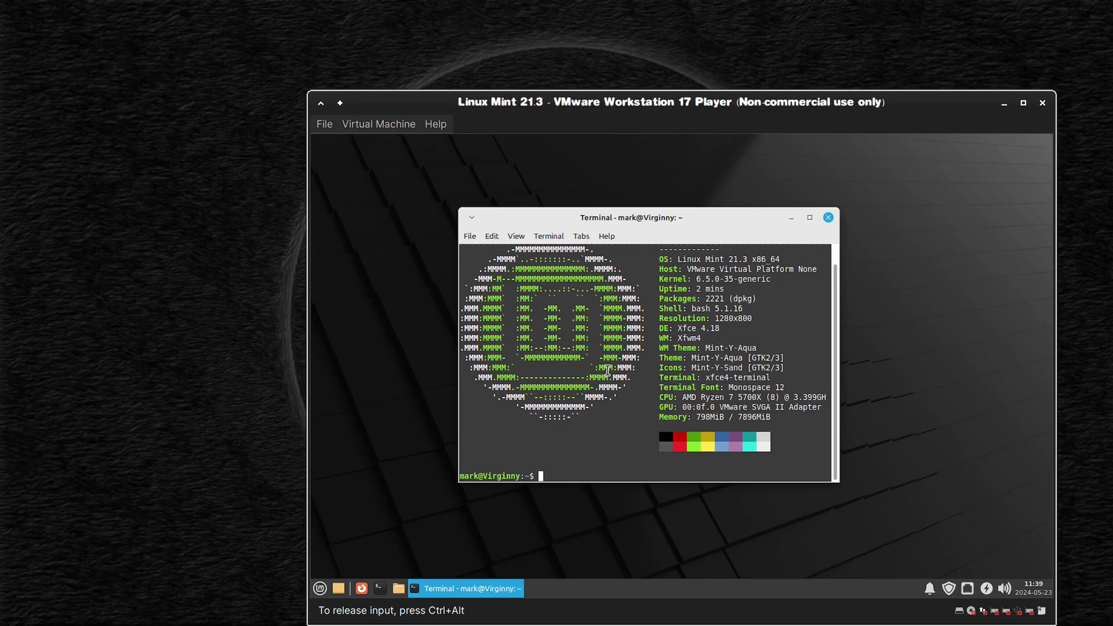
Minimize the virtual machine and view the settings of the host dock's Spotify launcher, saving it without edits.
mouse_move(526, 623)
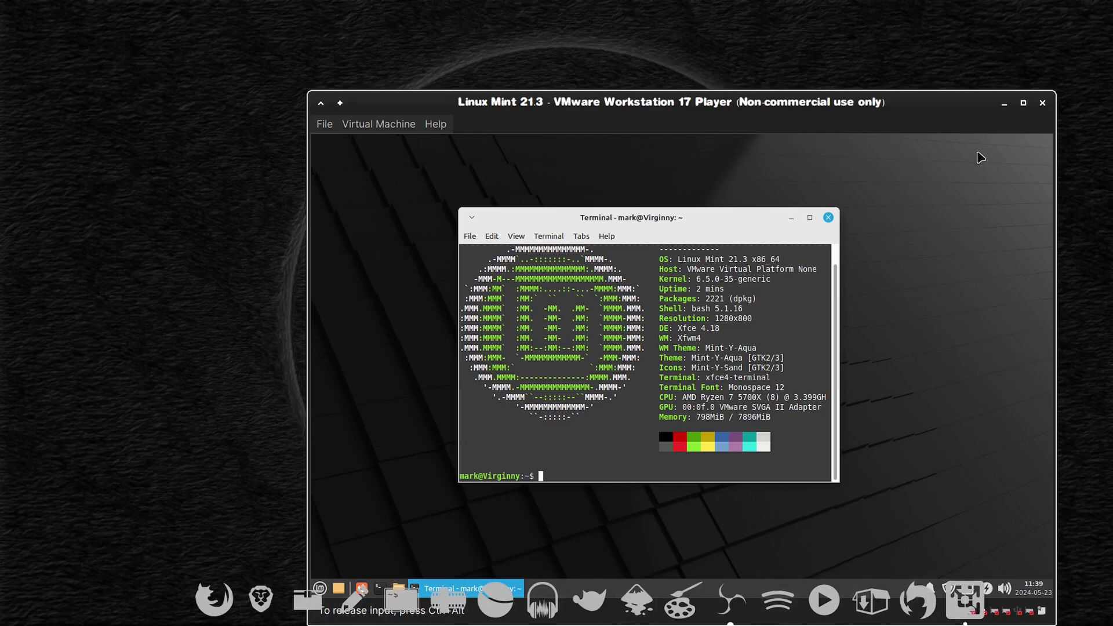
click(1004, 107)
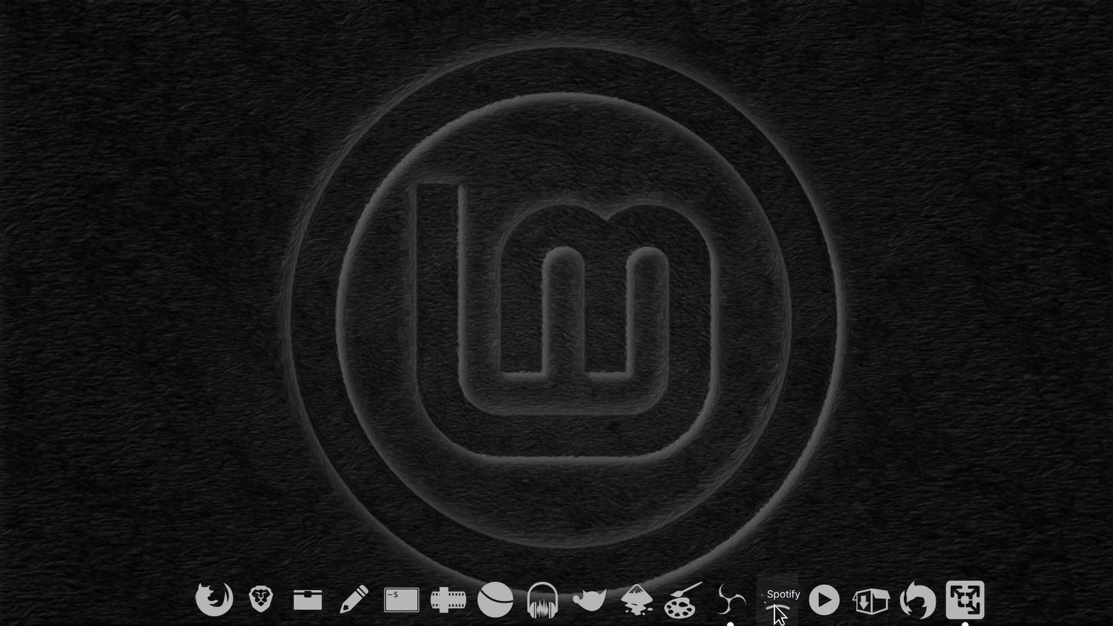
drag(777, 612, 777, 609)
click(799, 565)
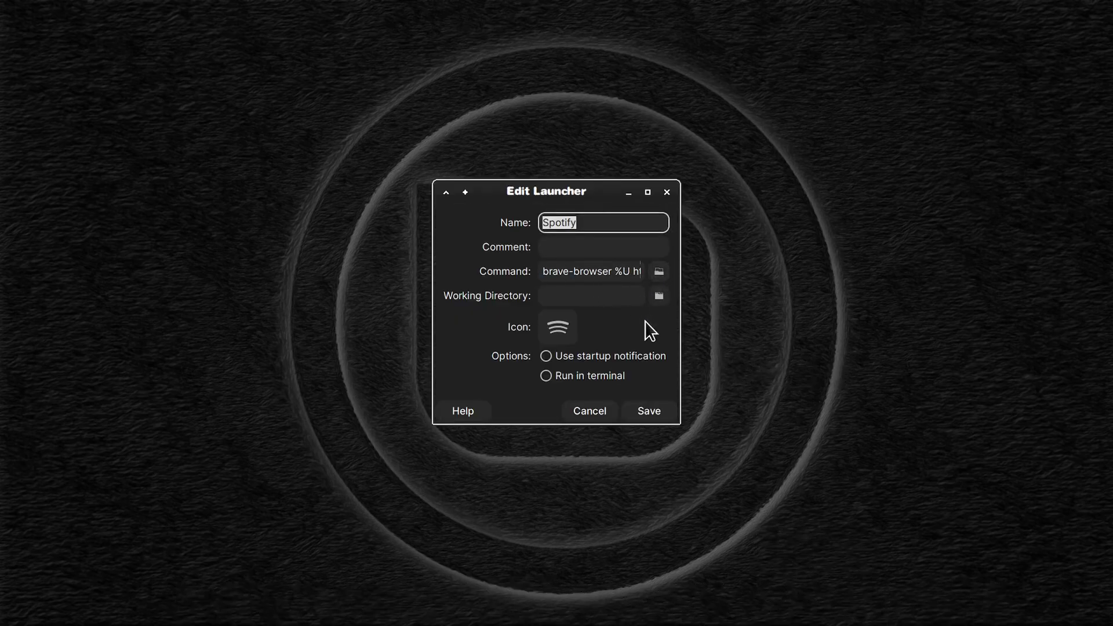
click(648, 410)
Open the Spotify web player from the host dock, close it, and reveal the second dock of web launchers.
mouse_move(803, 622)
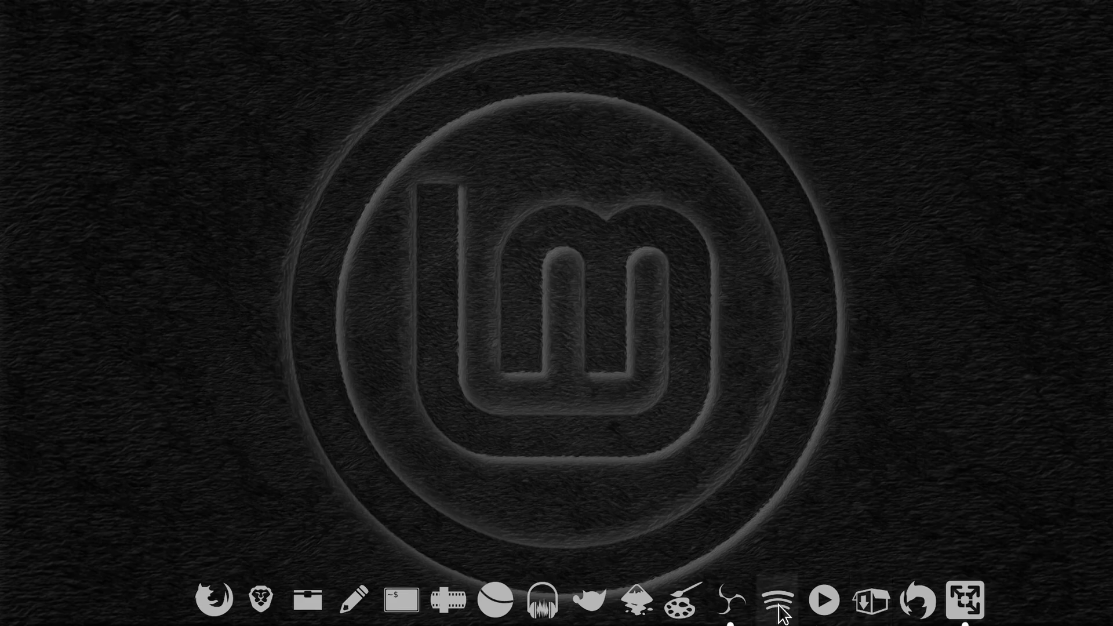
click(777, 609)
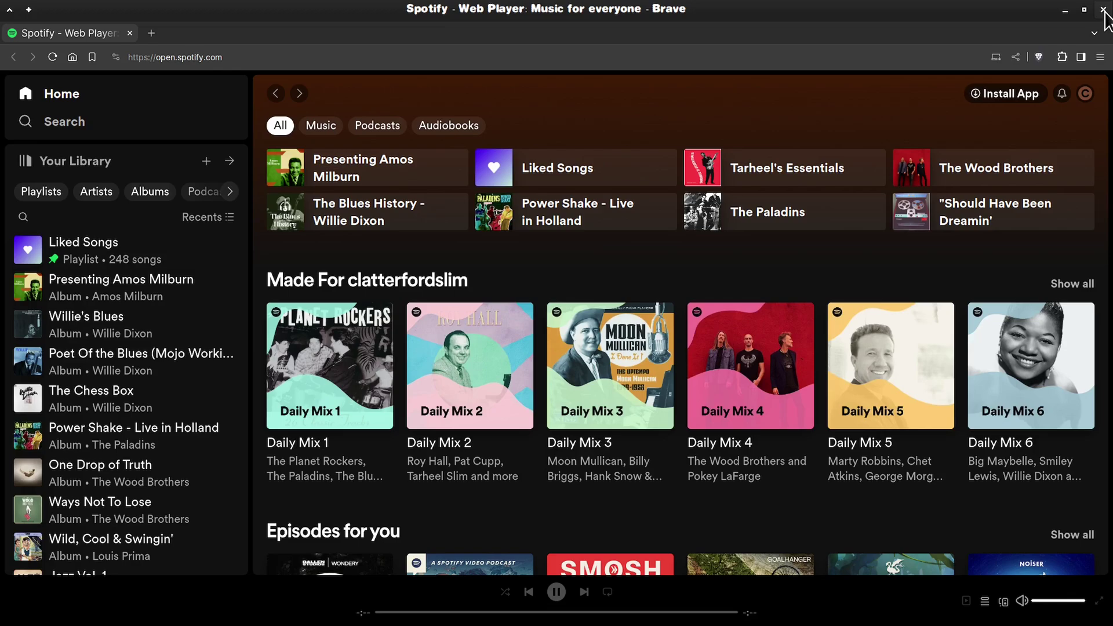
click(1104, 10)
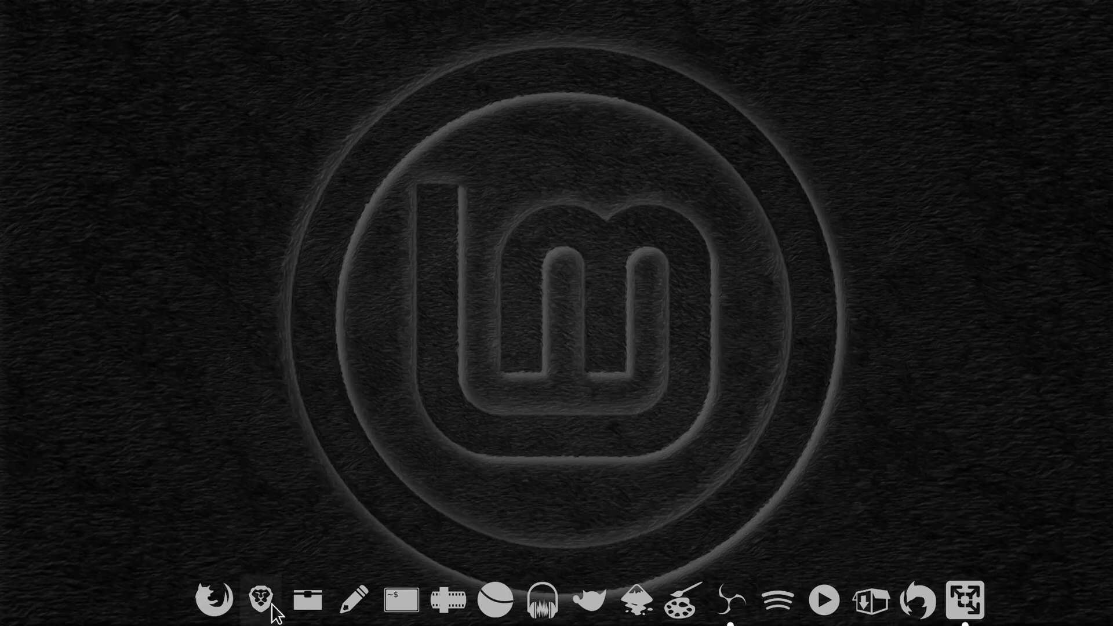
mouse_move(649, 6)
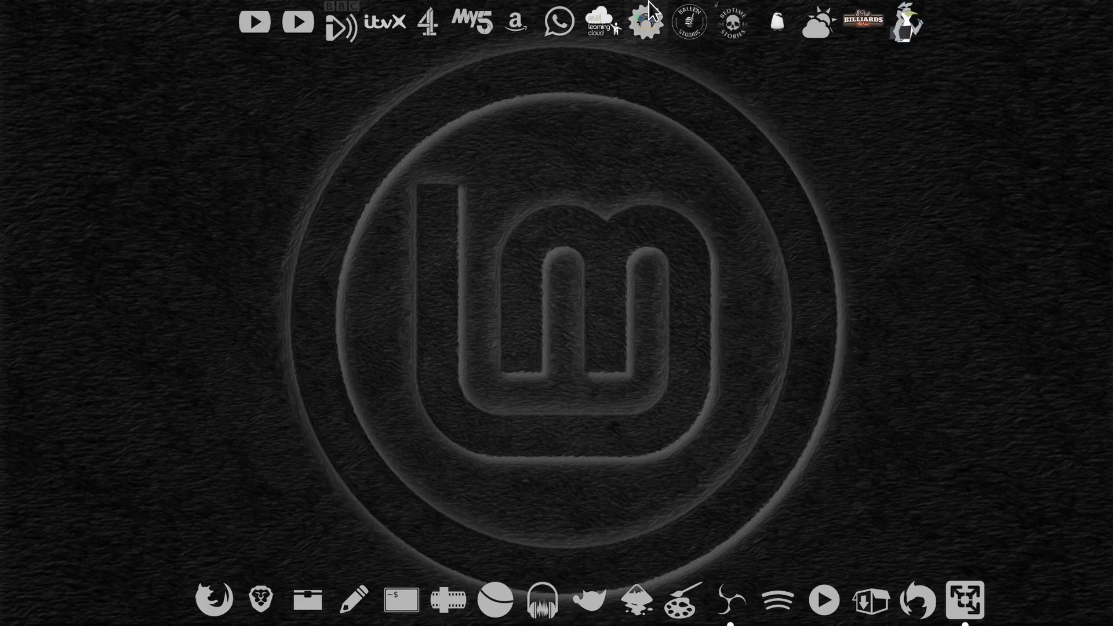
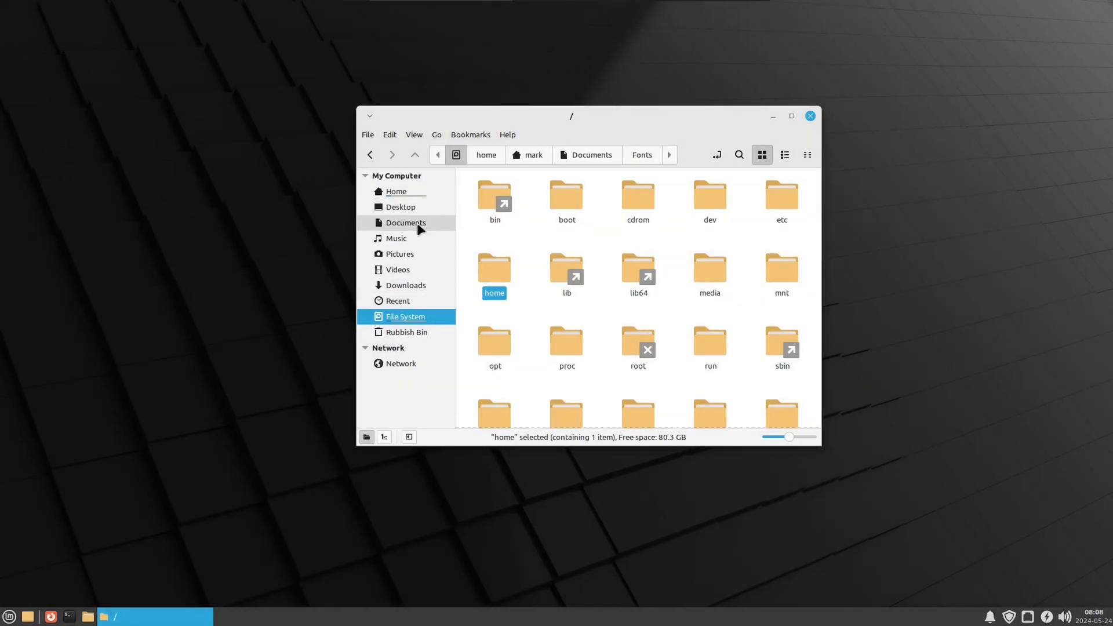
Open the Documents folder as root, authenticating with the account password.
right_click(632, 336)
click(705, 396)
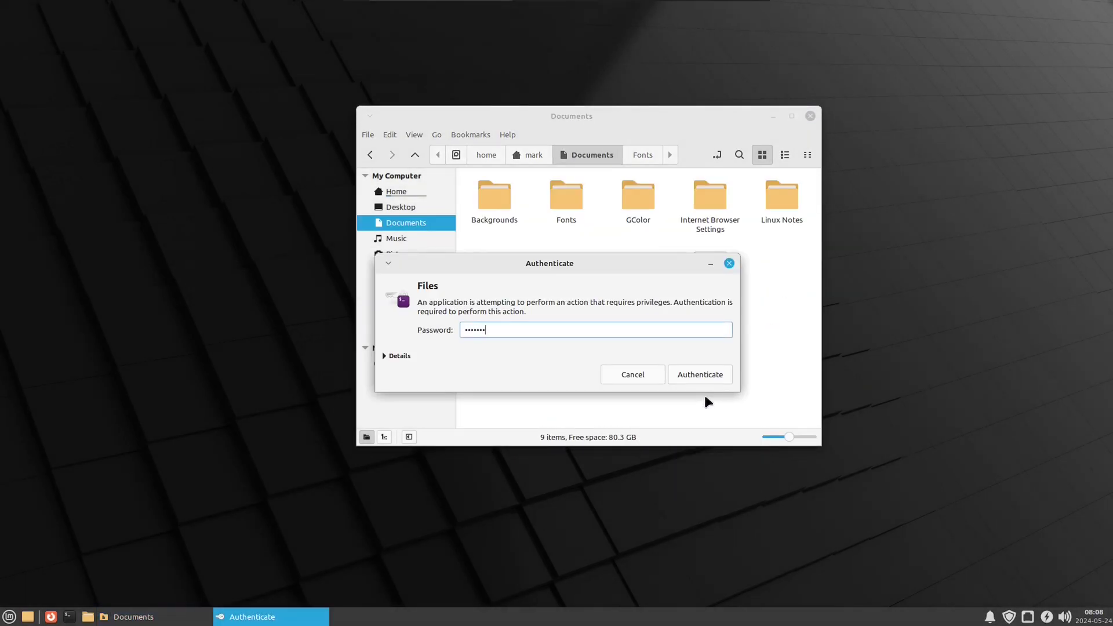
key(Return)
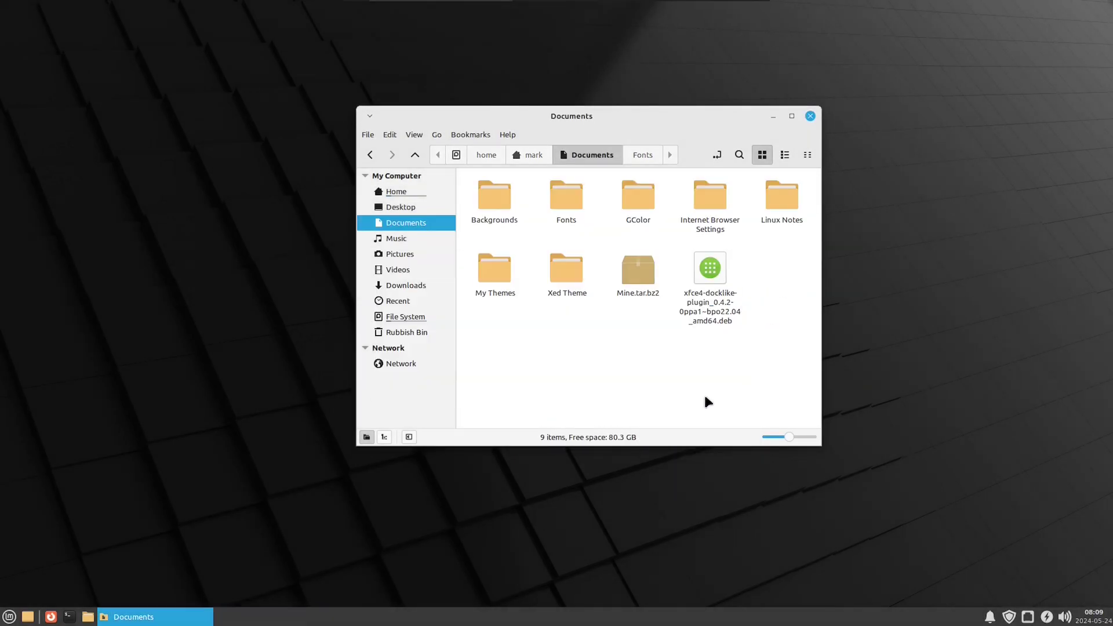
Place the normal and elevated file windows side by side and show the File System root in the elevated one.
drag(340, 285, 987, 180)
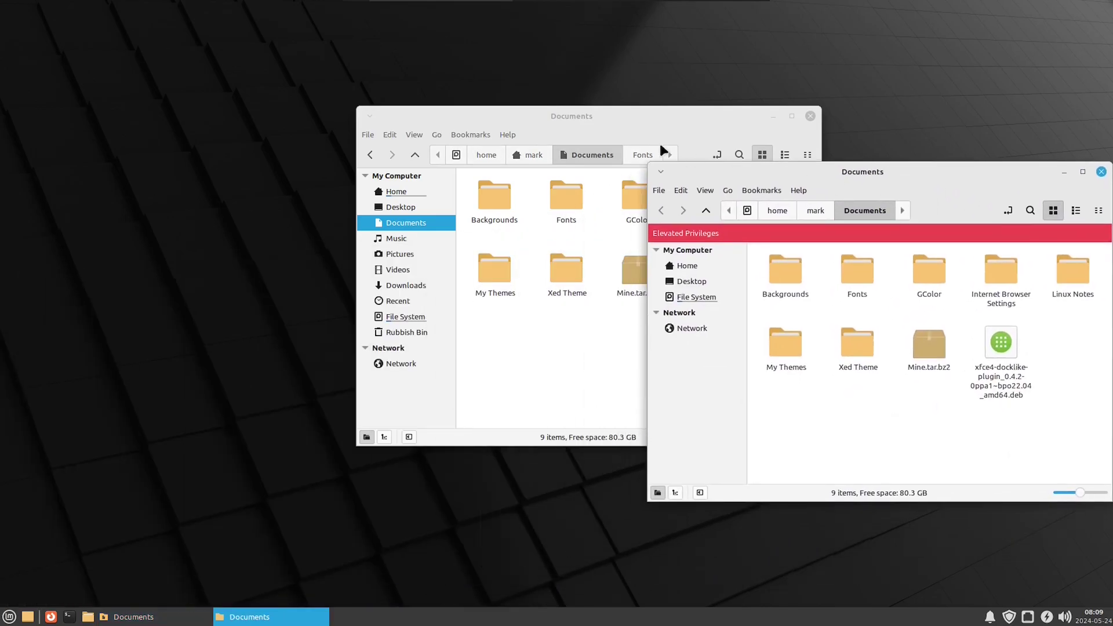
drag(580, 116, 354, 94)
click(697, 297)
drag(960, 176, 885, 101)
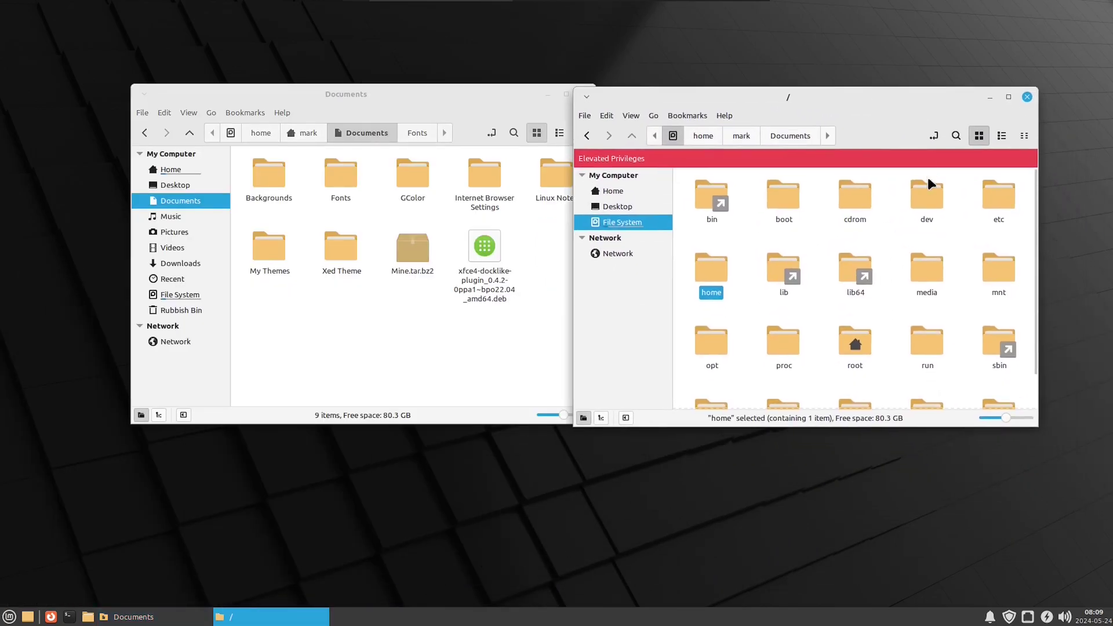
Open the /usr/share/themes folder in the elevated file window.
scroll(982, 315, down, 1)
double_click(926, 384)
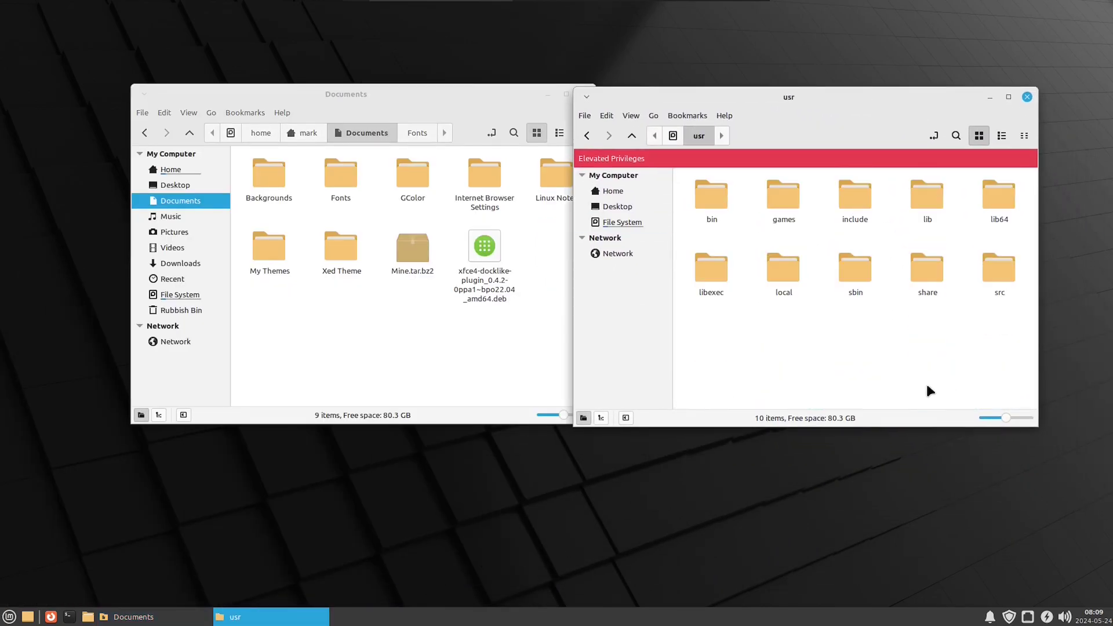
double_click(930, 276)
drag(1034, 186, 1031, 377)
double_click(715, 243)
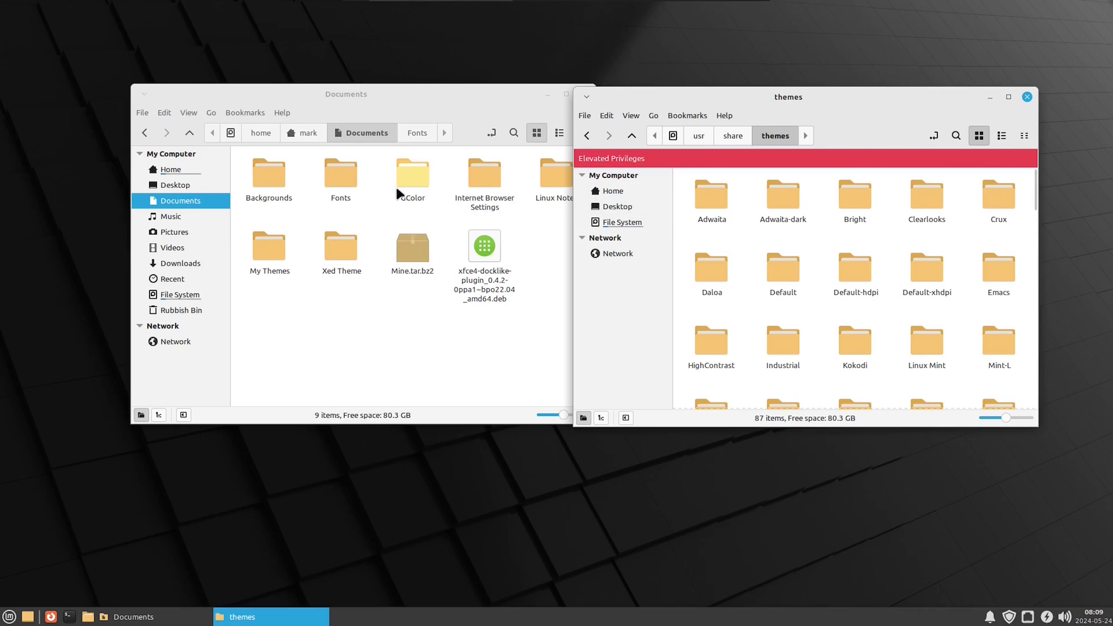
Move hdpi-gtk_border-1.1.tar.gz and Orchis-Grey-Dark.tar.gz from the My Themes folder in Documents into the elevated themes folder.
drag(465, 99, 415, 108)
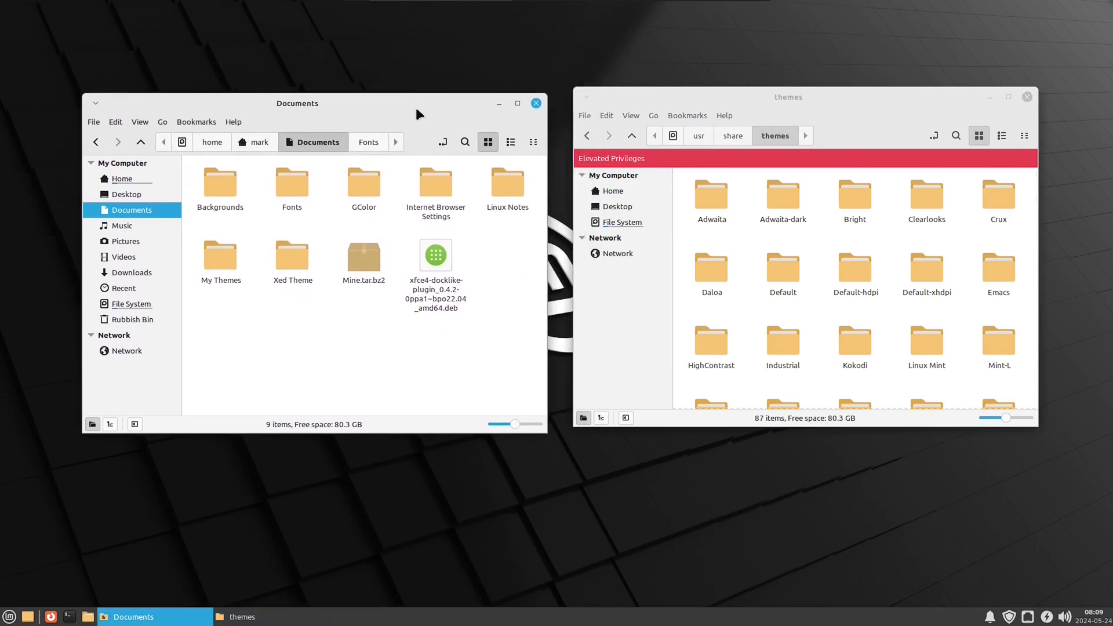
double_click(219, 254)
click(219, 186)
ctrl+click(271, 204)
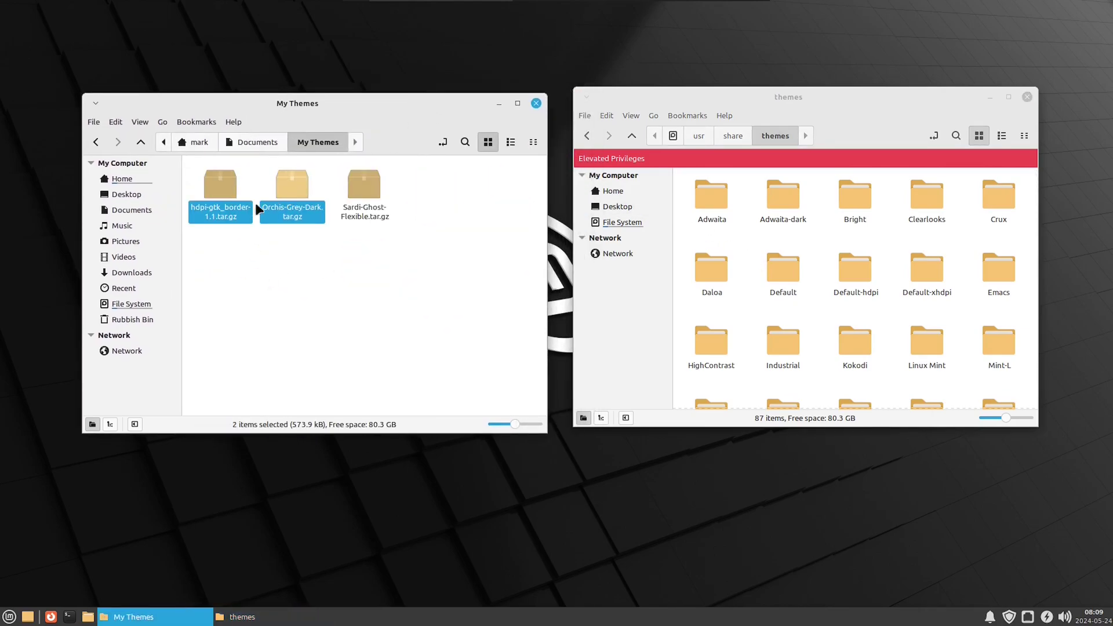
right_click(221, 187)
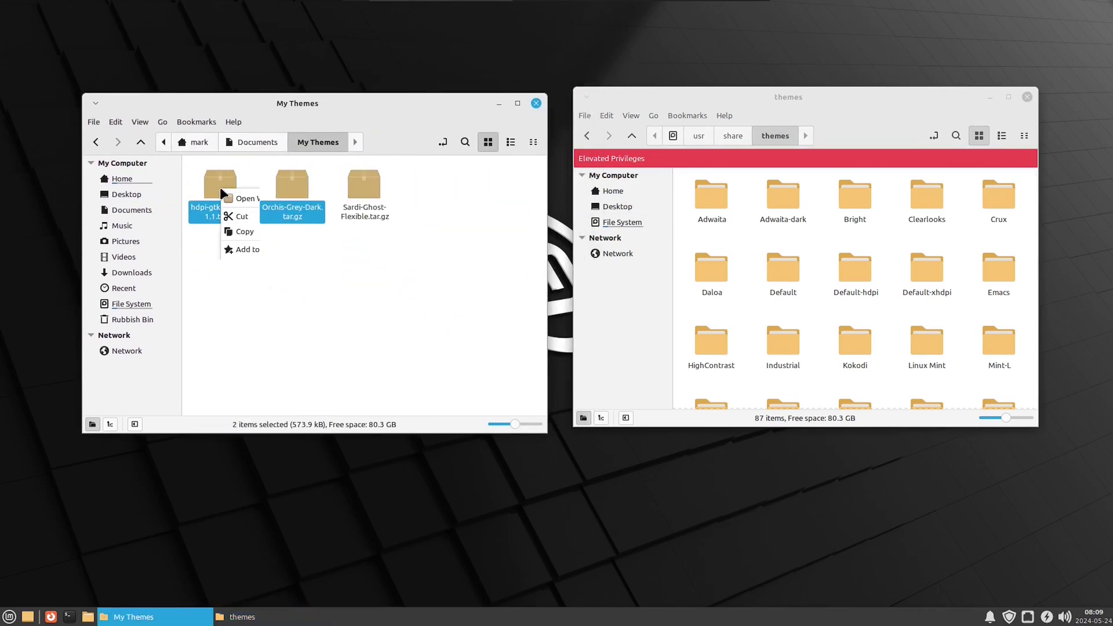
click(253, 223)
right_click(735, 305)
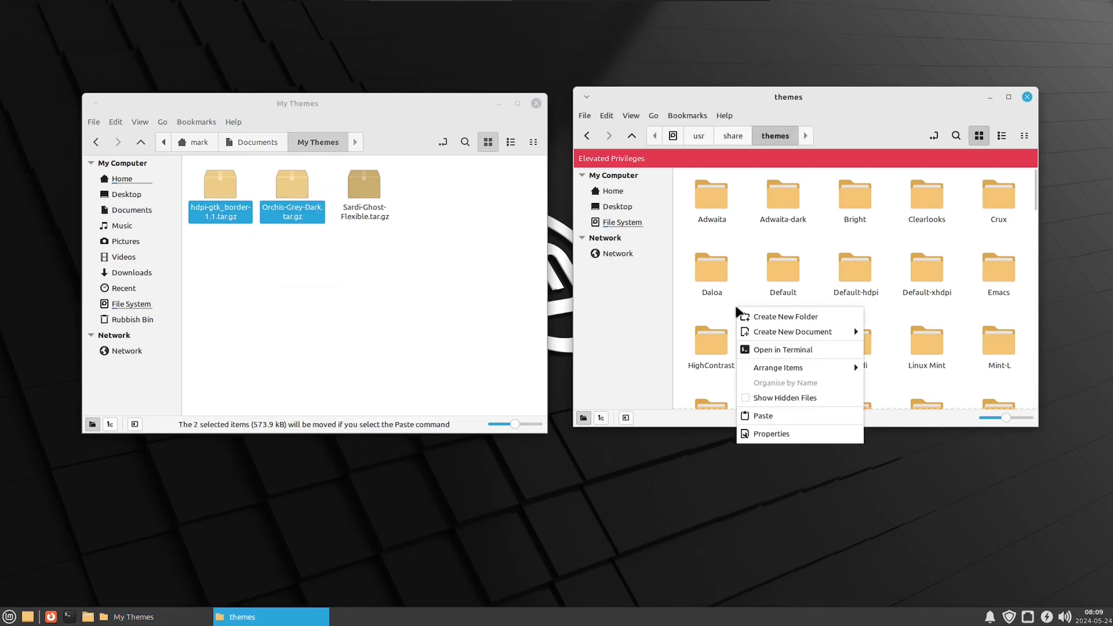
click(786, 414)
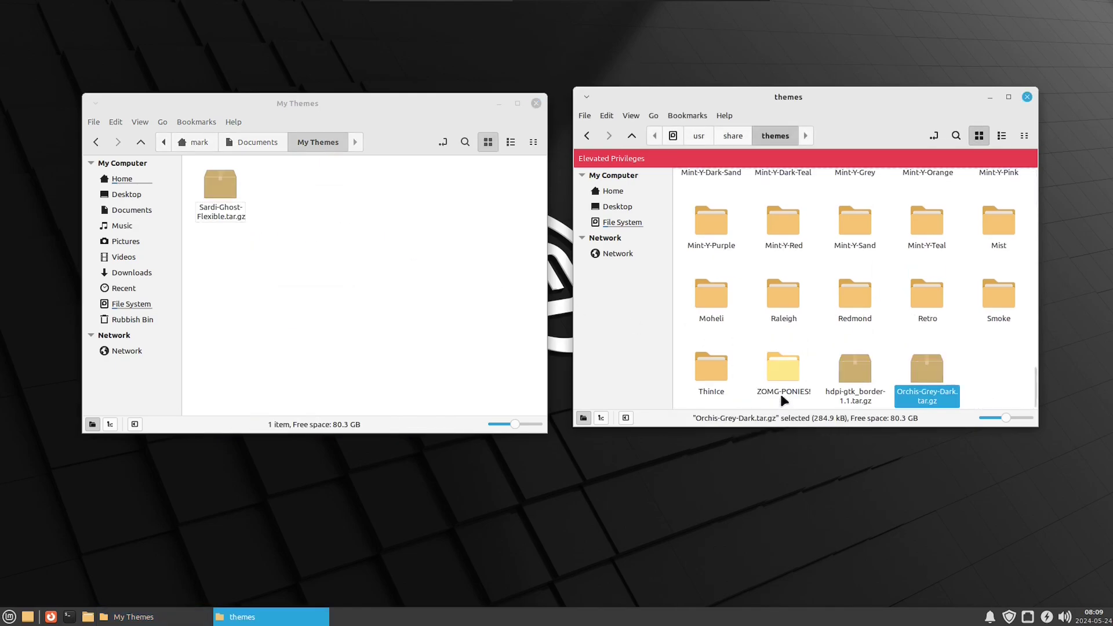
Extract the hdpi-gtk_border-1.1 and Orchis-Grey-Dark archives in place inside the themes folder.
click(976, 357)
click(849, 381)
ctrl+click(931, 377)
right_click(857, 375)
click(895, 507)
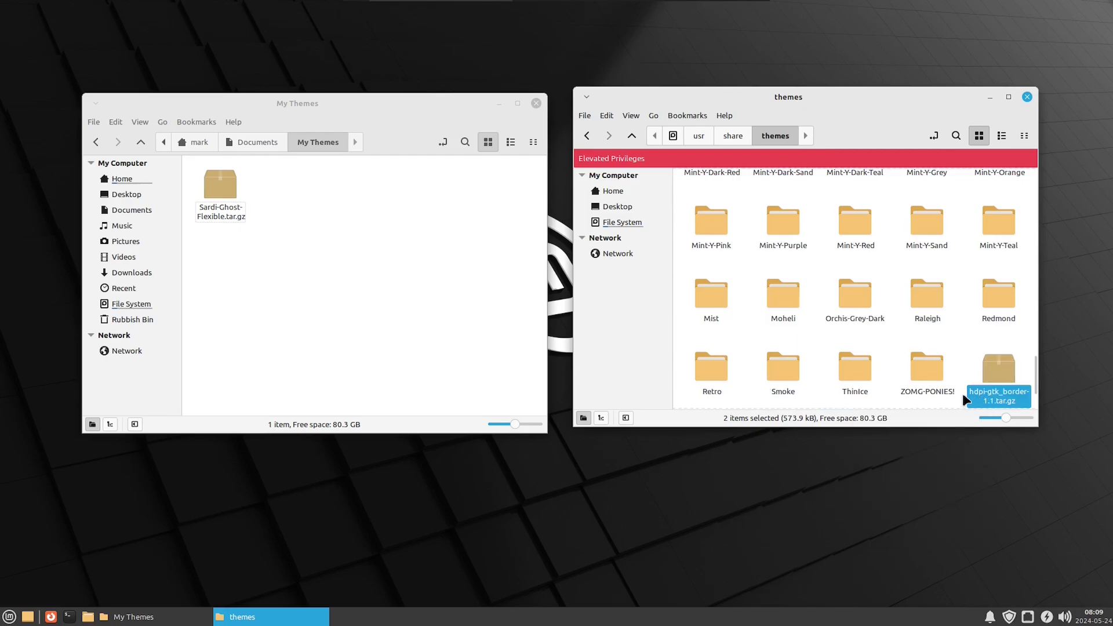
Delete the hdpi-gtk_border-1.1.tar.gz and Orchis-Grey-Dark.tar.gz archives from the themes folder.
right_click(997, 366)
click(934, 461)
click(897, 313)
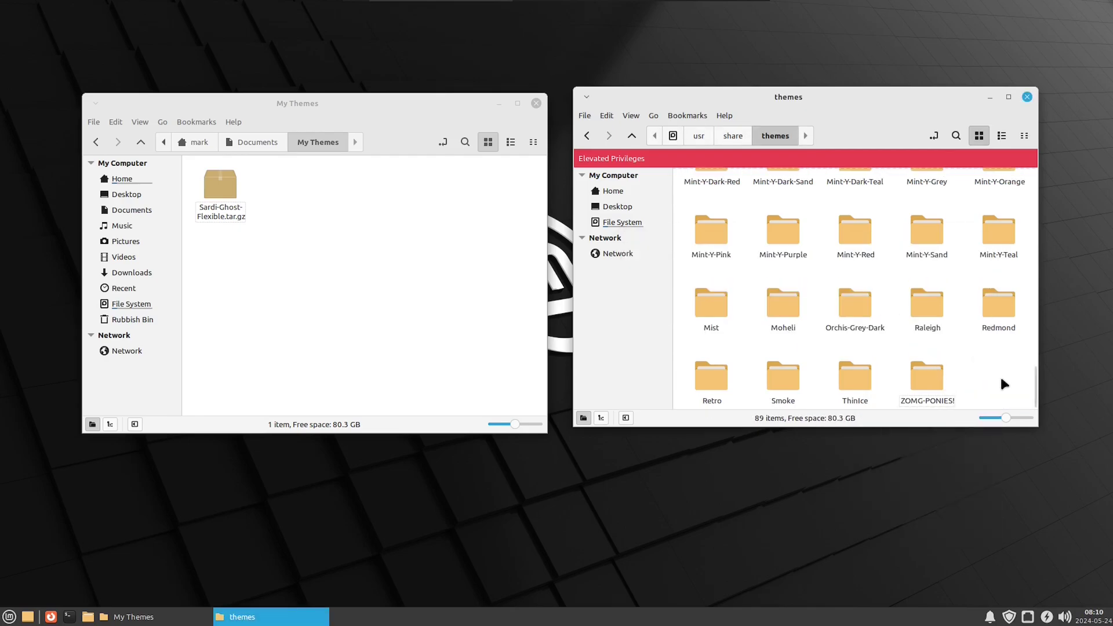
Maximize the elevated window and delete the Linux Mint folder and every Mint-L, Mint-X and Mint-Y folder from /usr/share/themes.
scroll(975, 380, up, 1)
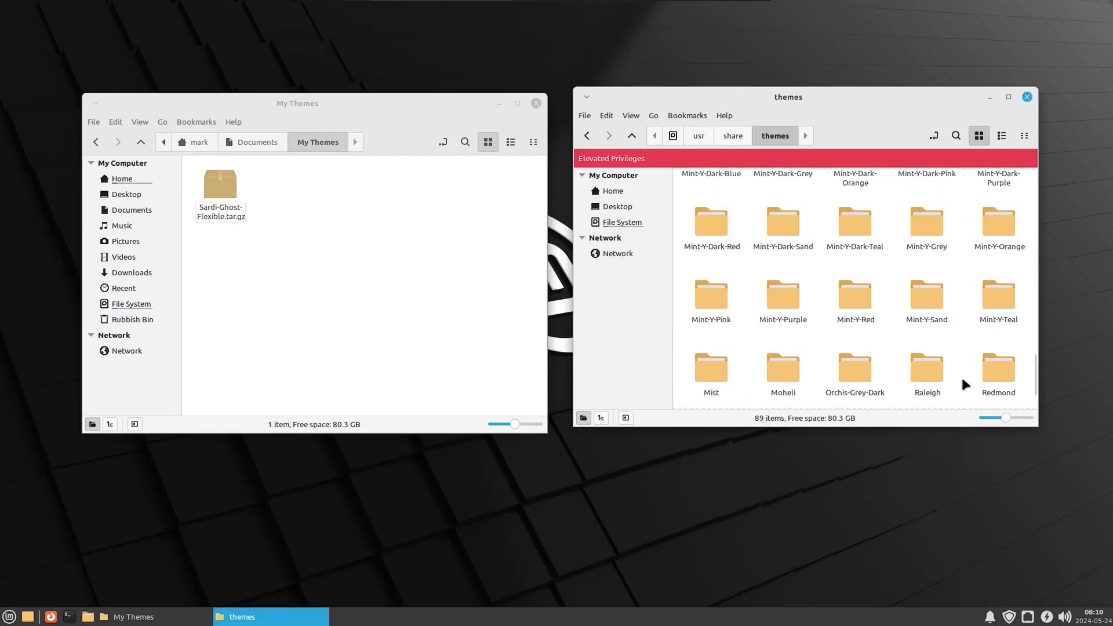
click(1000, 306)
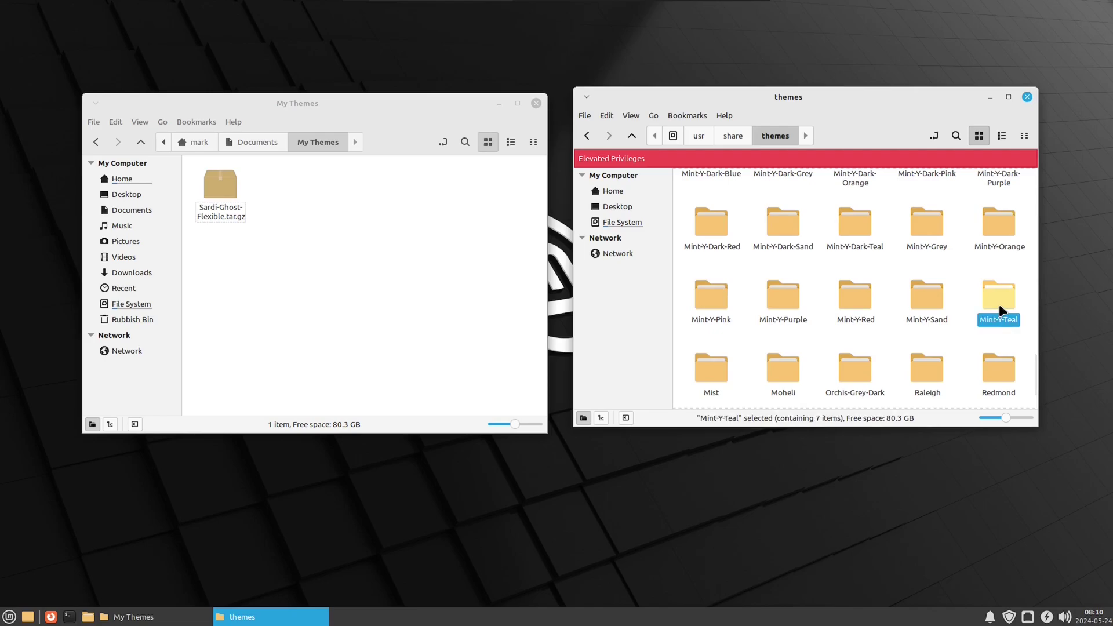
ctrl+click(928, 302)
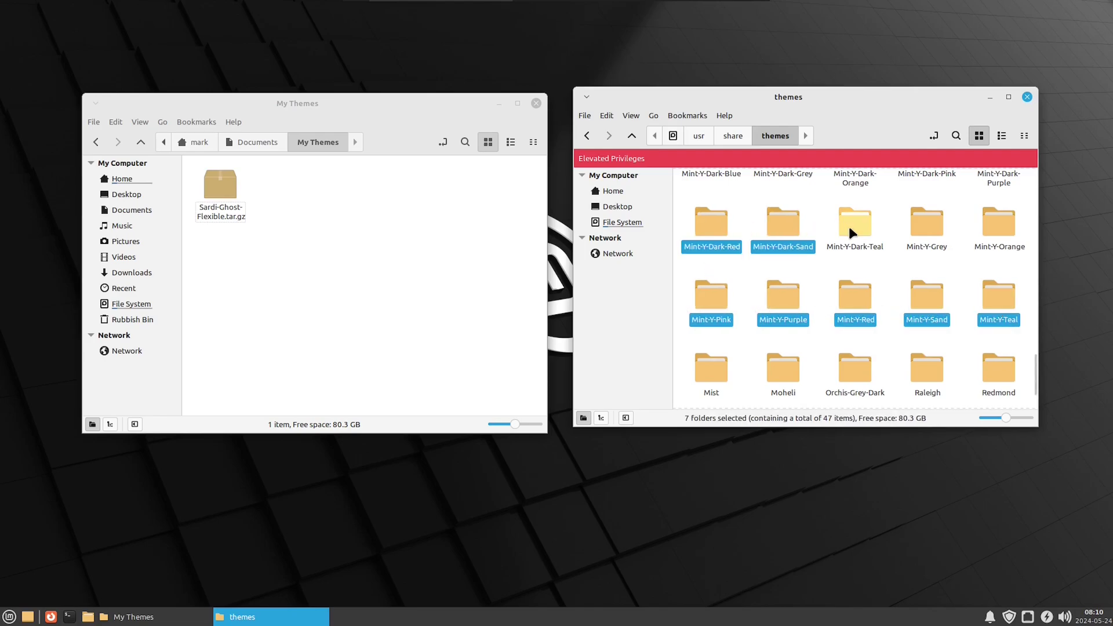
ctrl+click(990, 224)
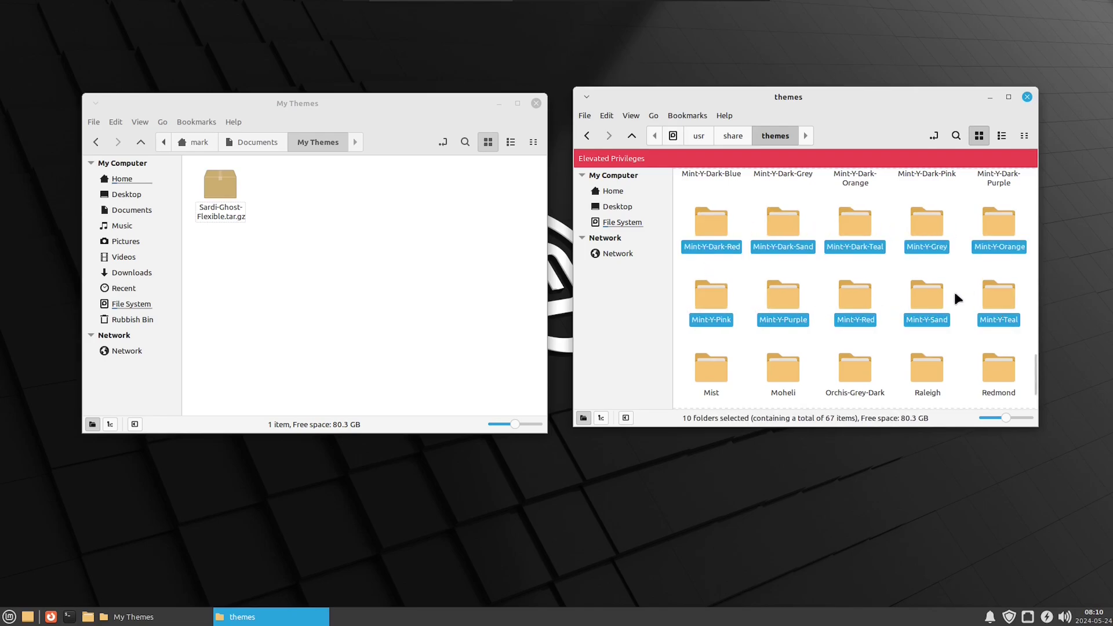
click(1009, 97)
ctrl+click(438, 476)
ctrl+click(360, 479)
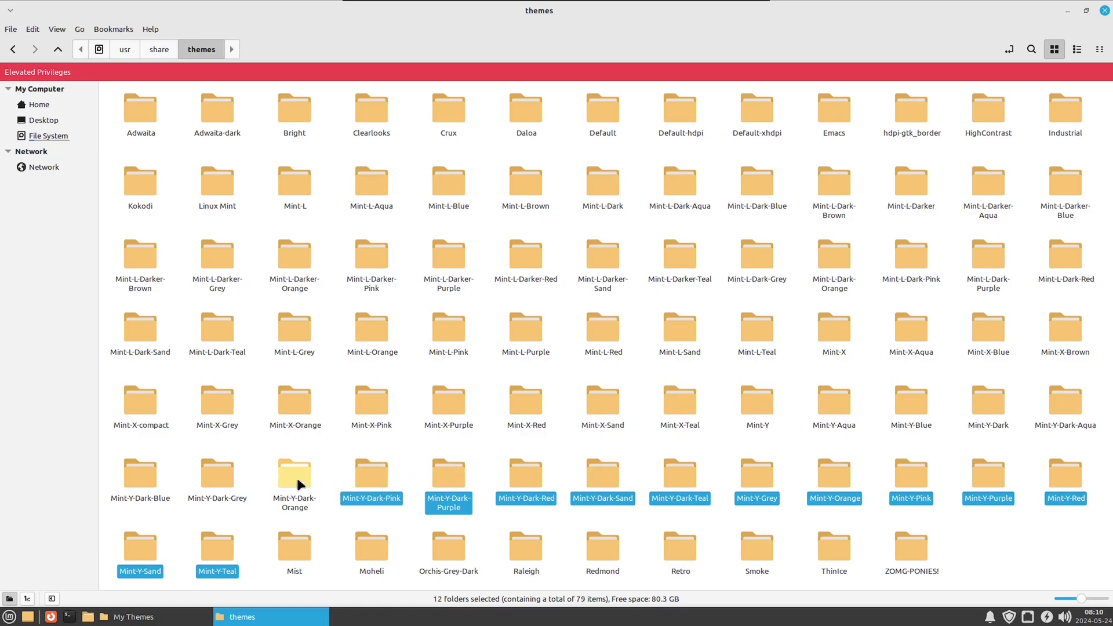
ctrl+click(297, 478)
ctrl+click(200, 479)
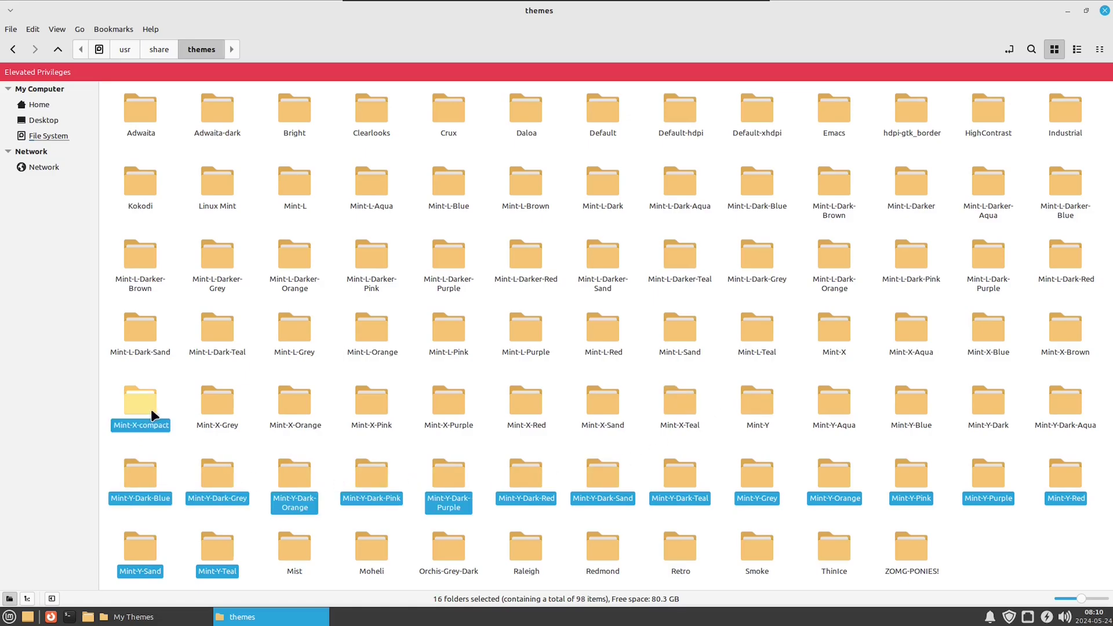
ctrl+click(289, 398)
ctrl+click(449, 401)
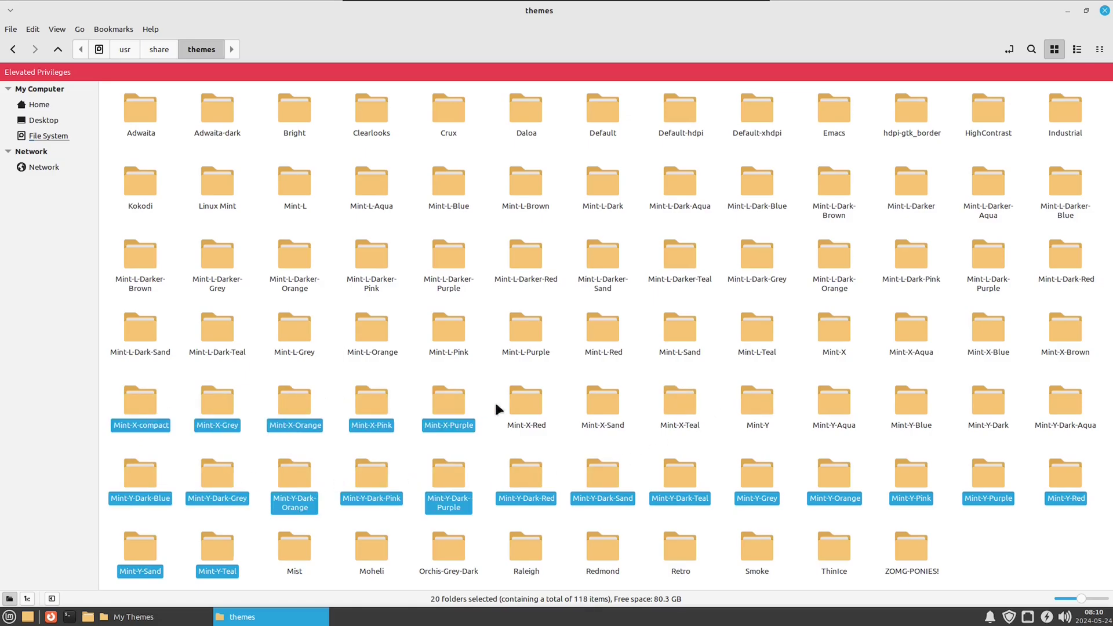
ctrl+click(760, 410)
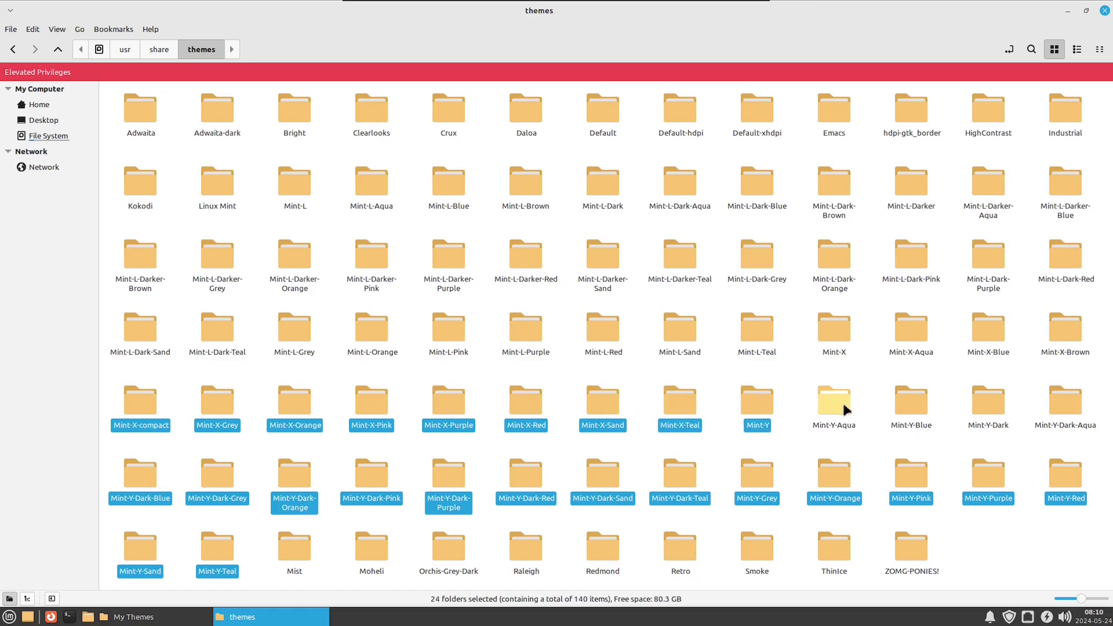
ctrl+click(904, 405)
ctrl+click(986, 409)
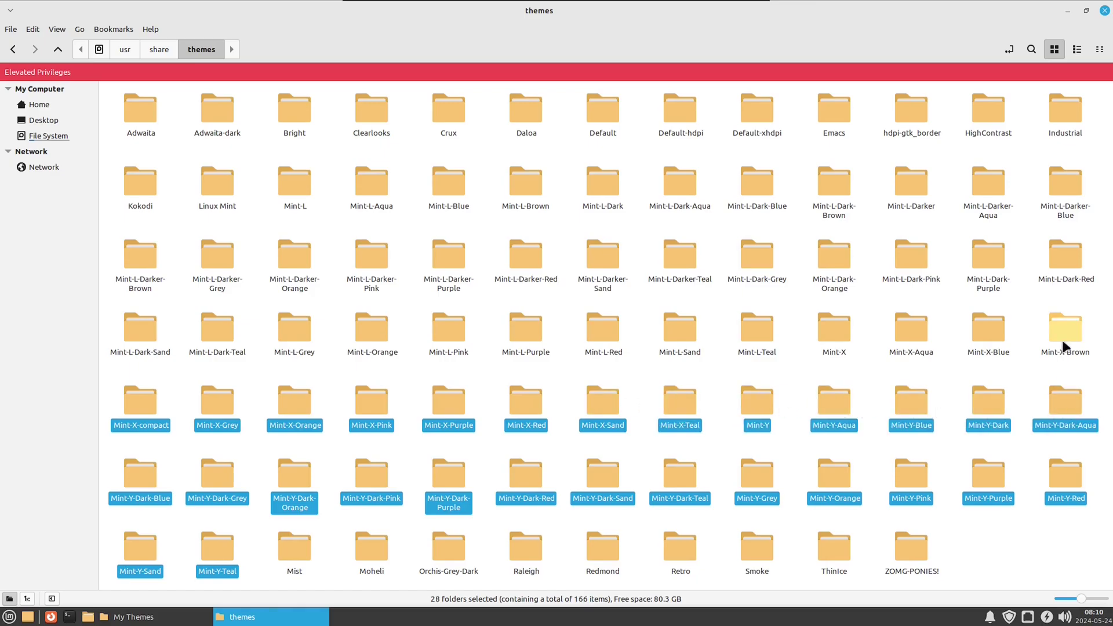
ctrl+shift+click(599, 338)
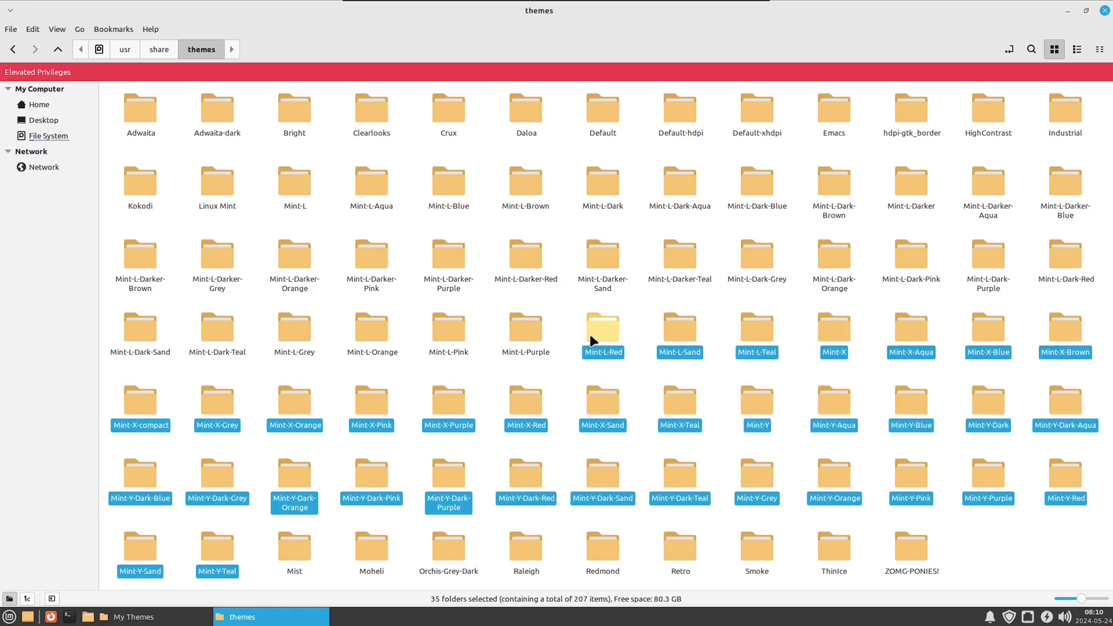
ctrl+click(371, 339)
ctrl+click(294, 336)
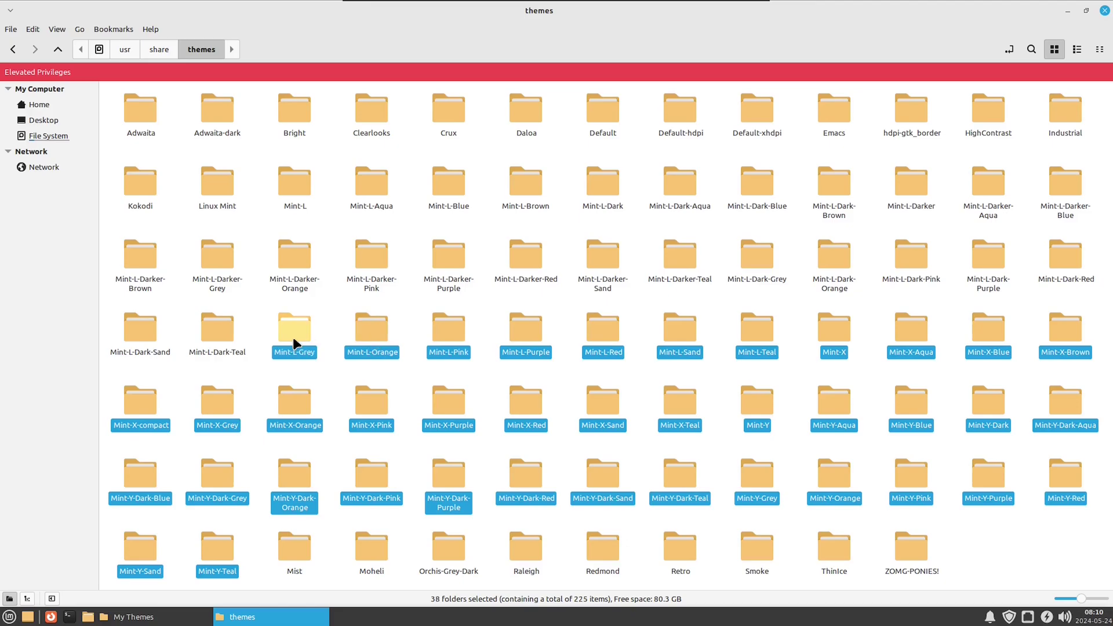
ctrl+click(208, 341)
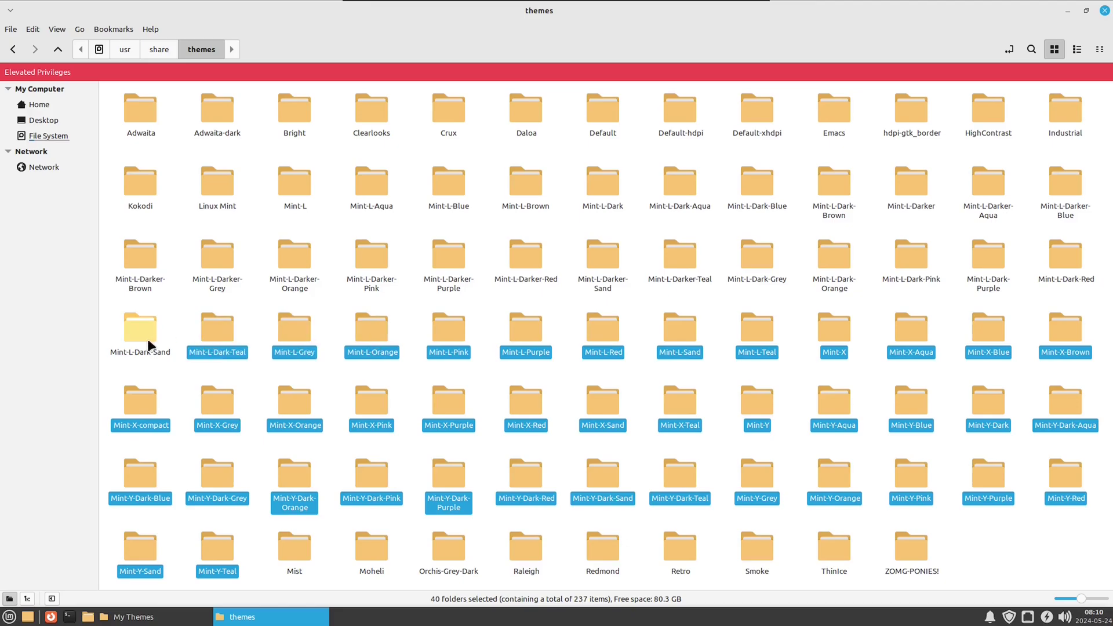
ctrl+click(136, 262)
ctrl+click(218, 262)
ctrl+click(295, 261)
ctrl+click(369, 260)
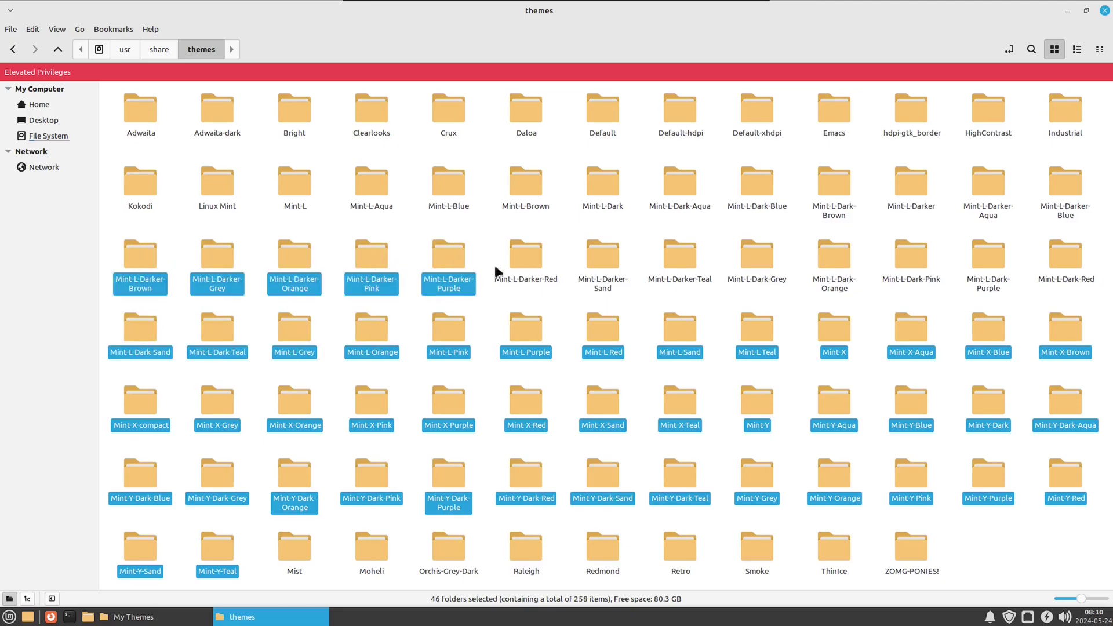
ctrl+click(524, 260)
ctrl+click(603, 261)
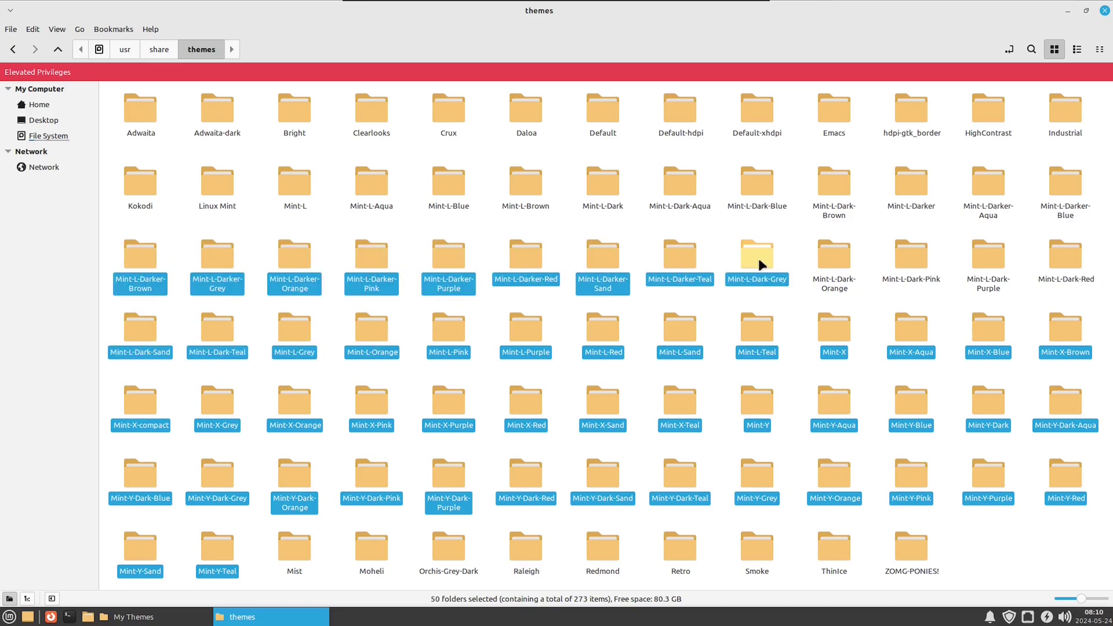
ctrl+click(917, 254)
ctrl+click(991, 259)
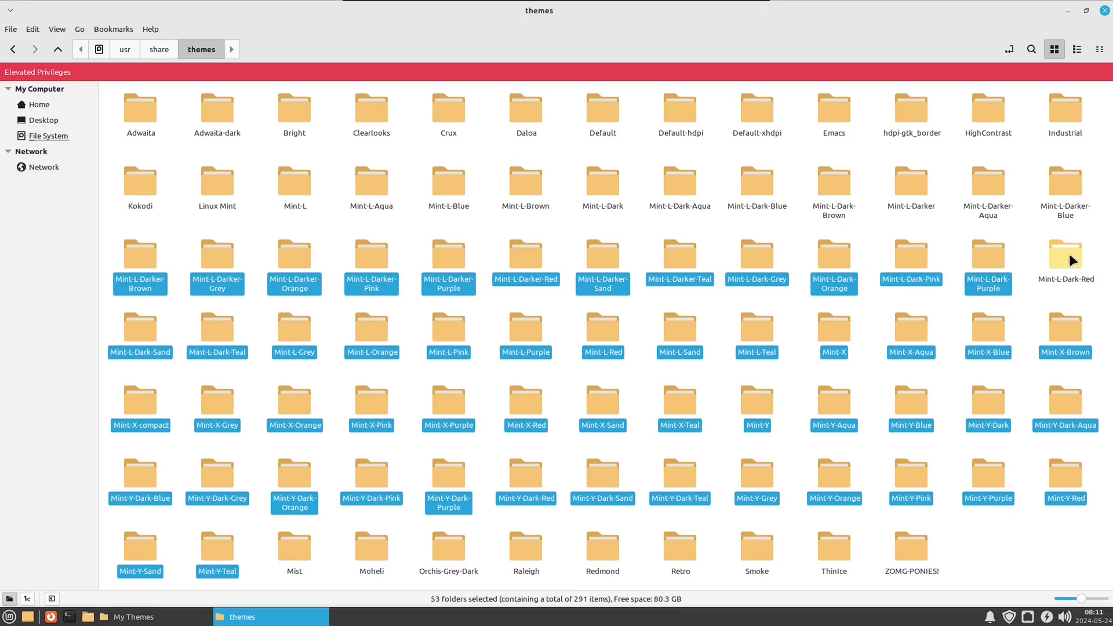
ctrl+click(1070, 253)
ctrl+click(1065, 181)
ctrl+click(1005, 182)
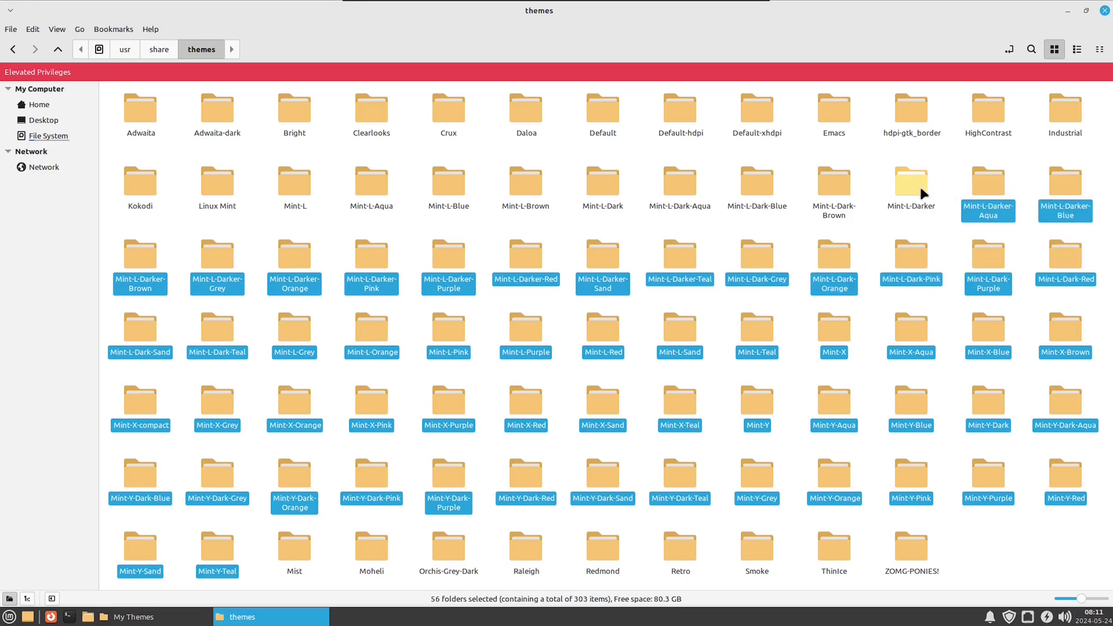
ctrl+click(746, 181)
ctrl+click(674, 189)
ctrl+click(598, 184)
ctrl+click(524, 186)
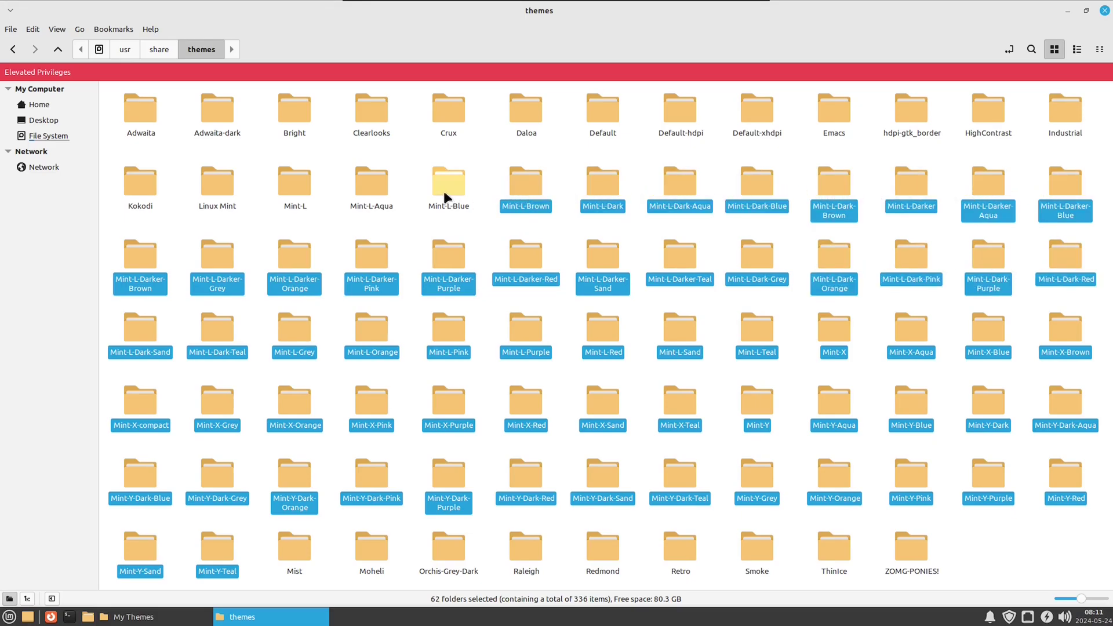
ctrl+click(447, 196)
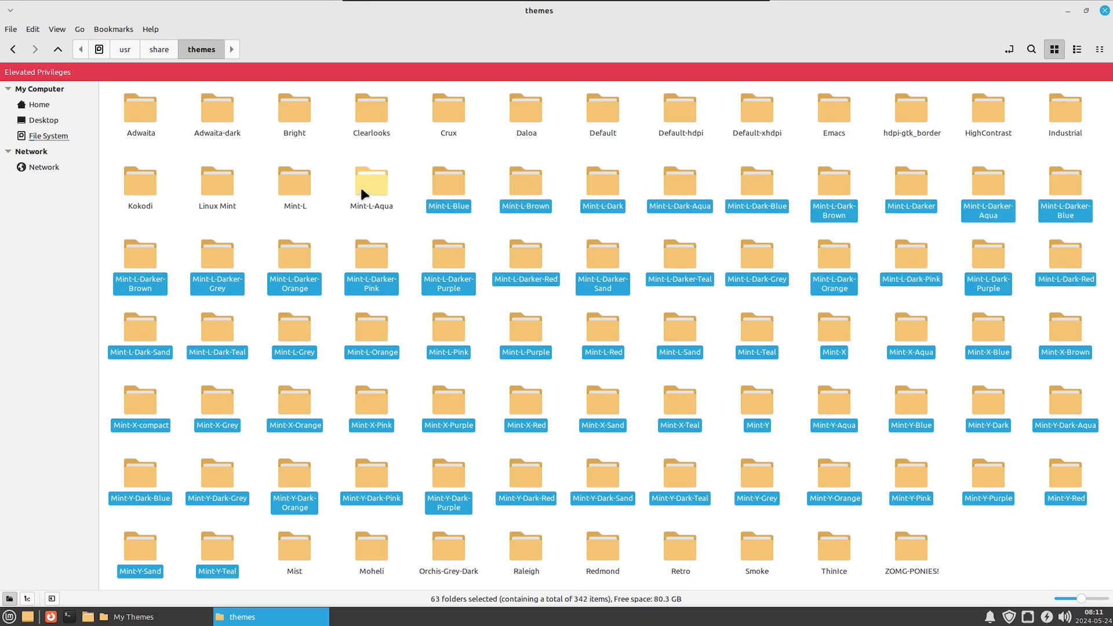
right_click(218, 191)
click(277, 342)
click(645, 362)
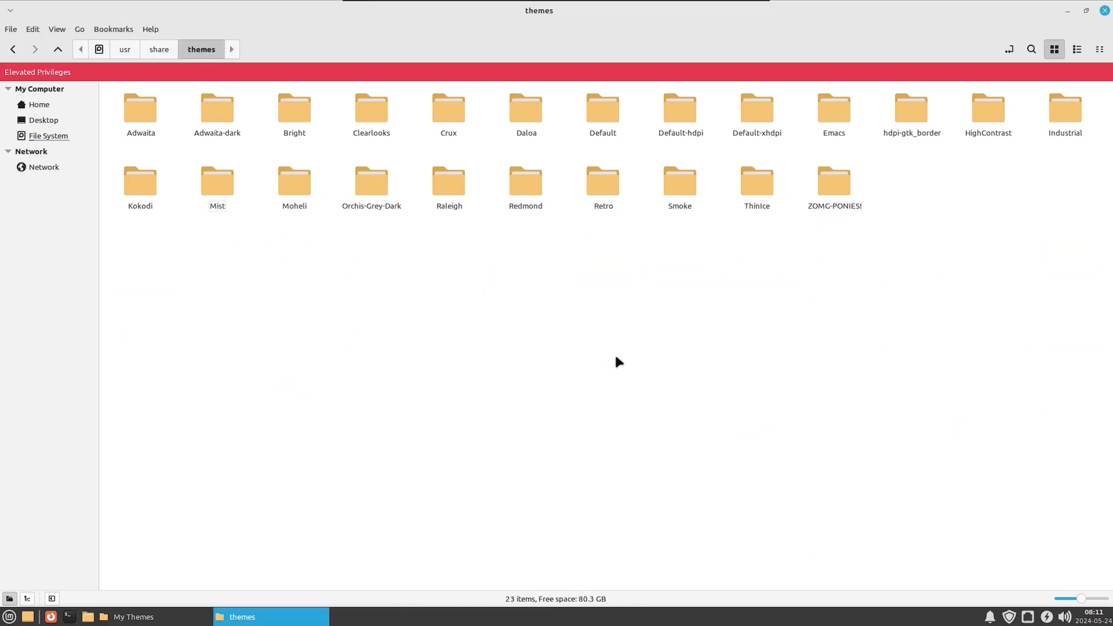
Restore the elevated window beside the My Themes window and open the /usr/share/icons folder in it.
double_click(666, 15)
drag(849, 87, 877, 97)
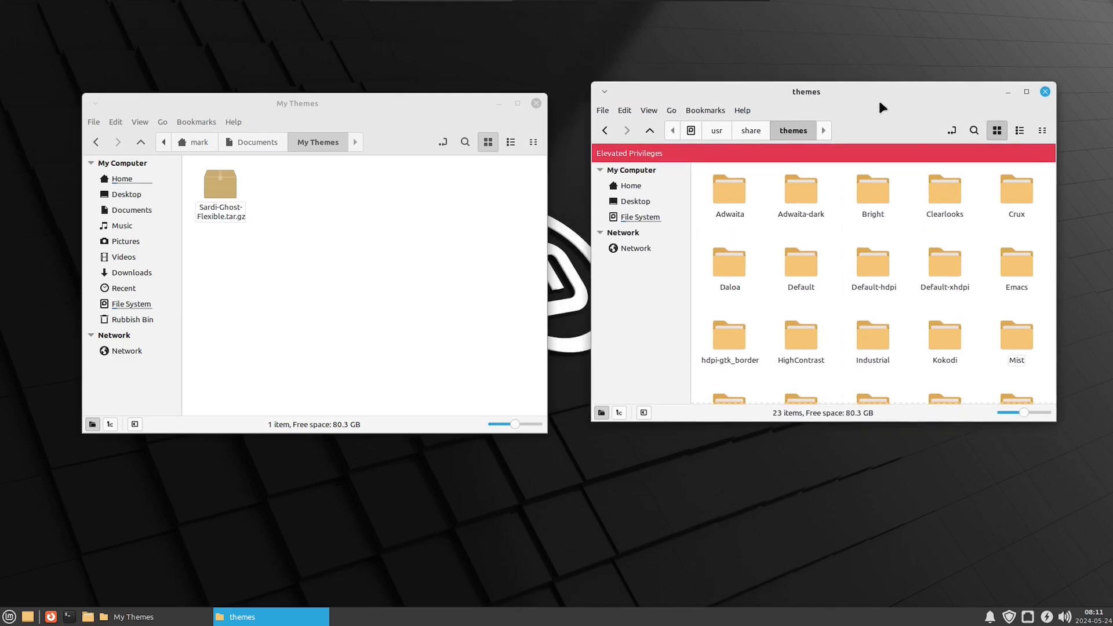
click(752, 131)
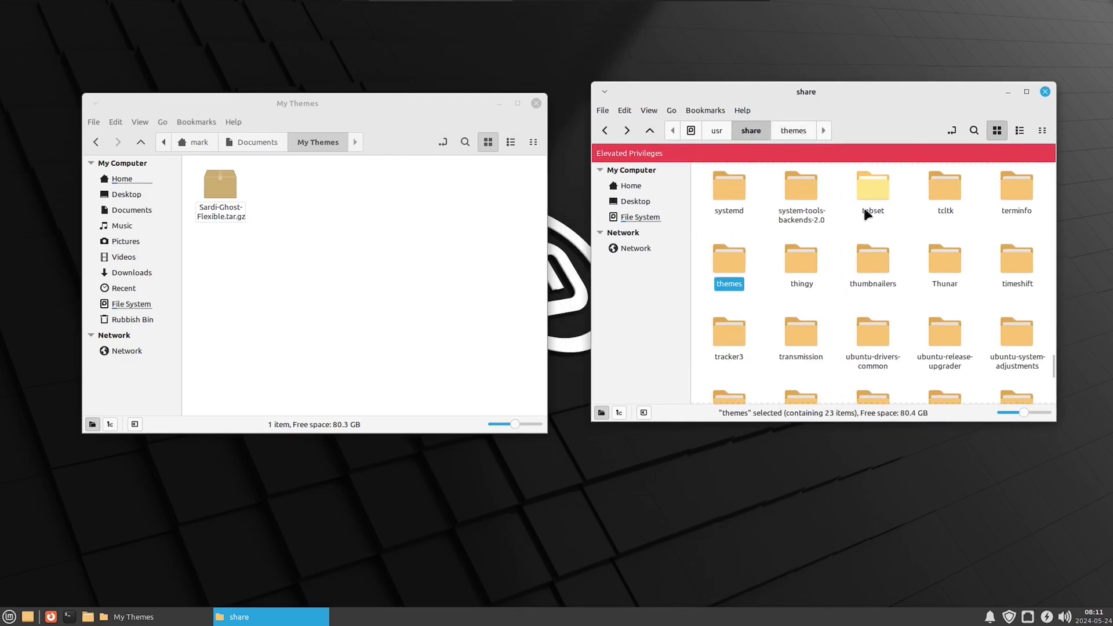
scroll(908, 316, up, 20)
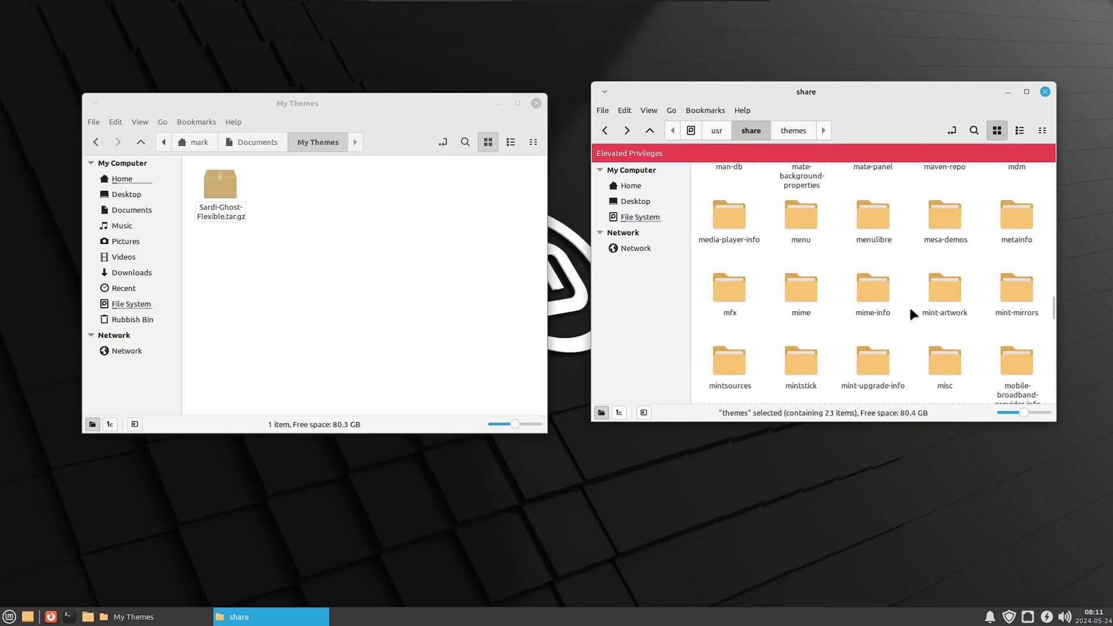
scroll(910, 314, up, 5)
scroll(914, 314, up, 8)
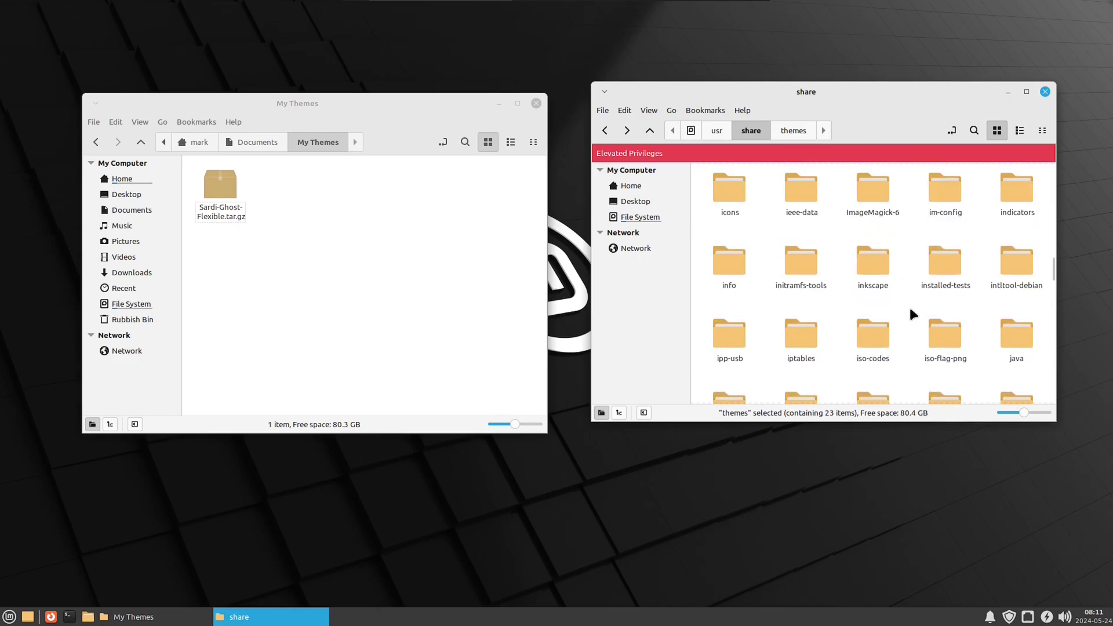
double_click(713, 192)
Move Sardi-Ghost-Flexible.tar.gz from My Themes into the elevated icons folder.
right_click(212, 183)
click(262, 246)
right_click(758, 369)
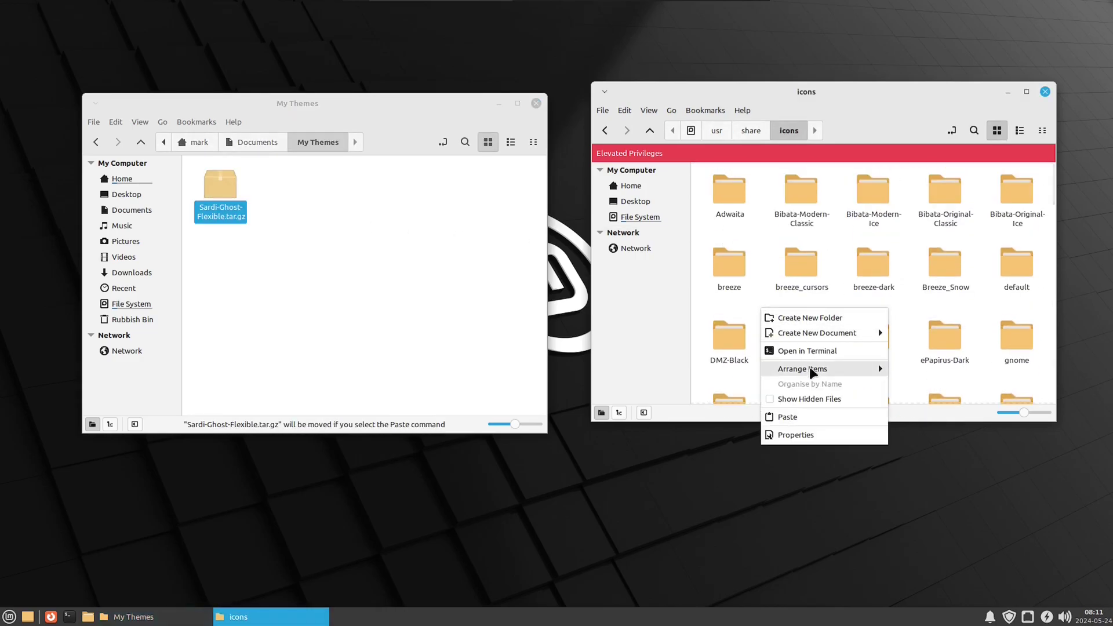
click(812, 415)
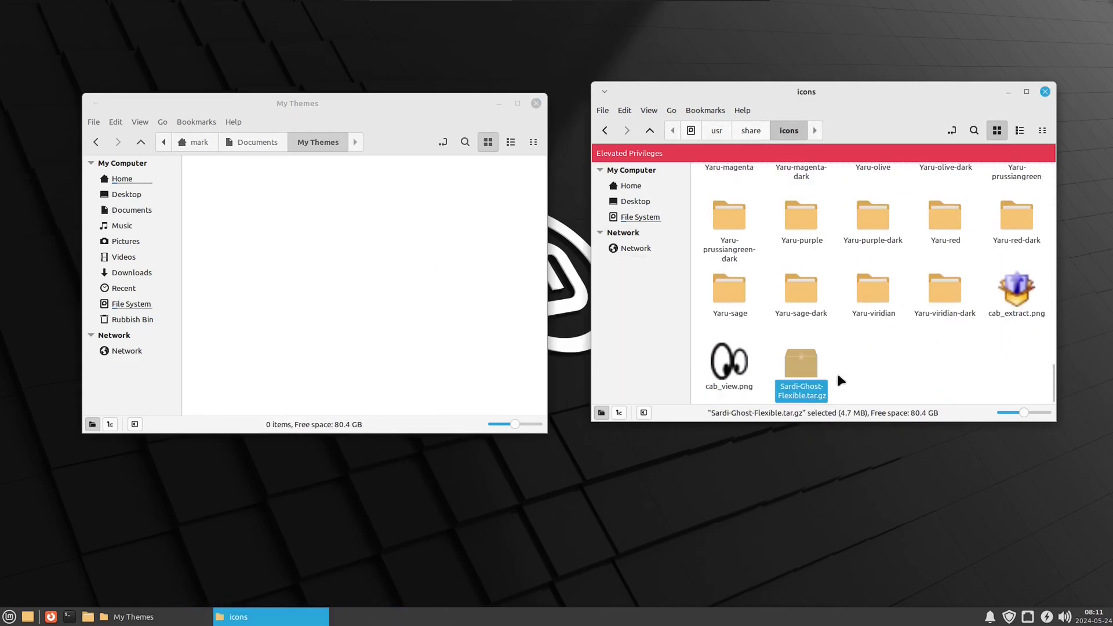
Delete the Sardi-Ghost-Flexible.tar.gz archive from the /usr/share/icons folder.
right_click(802, 368)
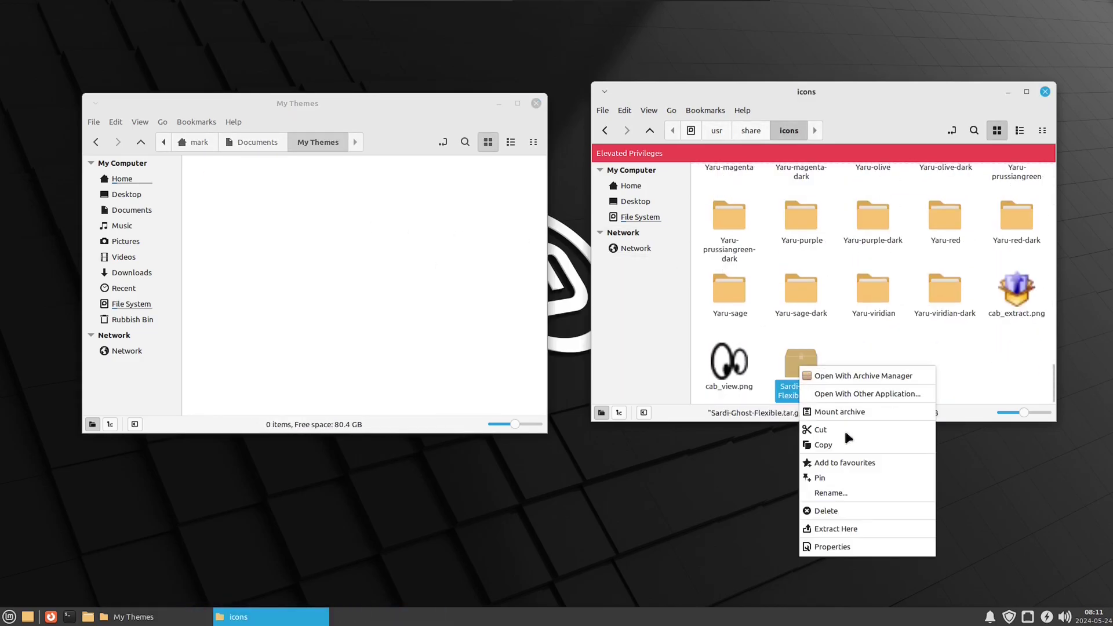
click(863, 509)
click(908, 308)
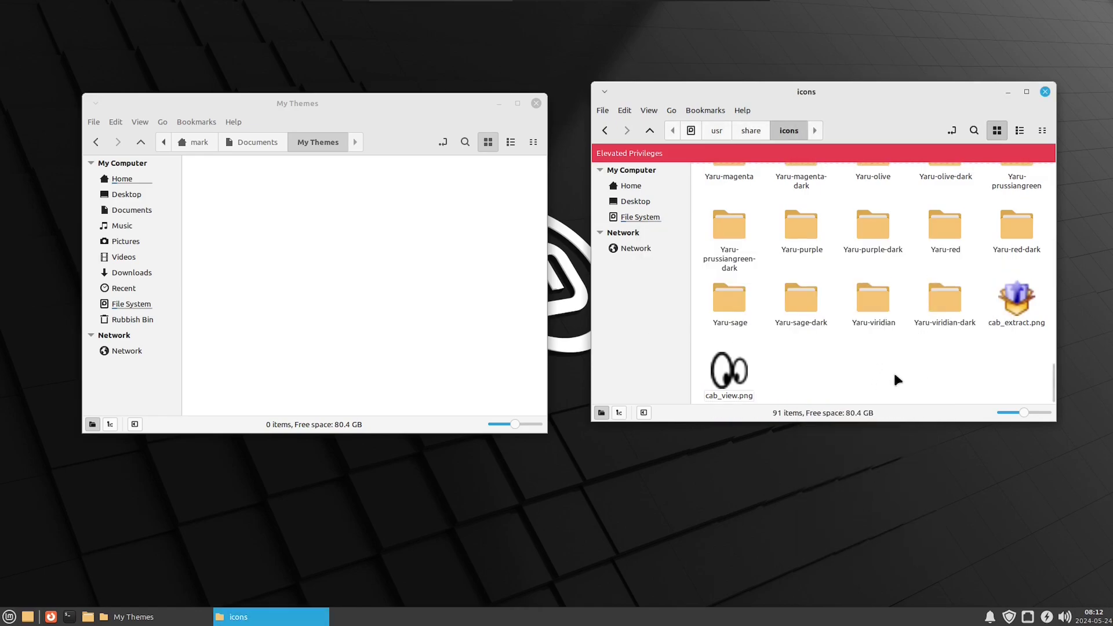
Maximize the icons window and delete all Mint-L, Mint-X, Mint-Y, Bibata, GoogleDot and XCursor-Pro folders plus breeze_cursors.
scroll(895, 367, up, 4)
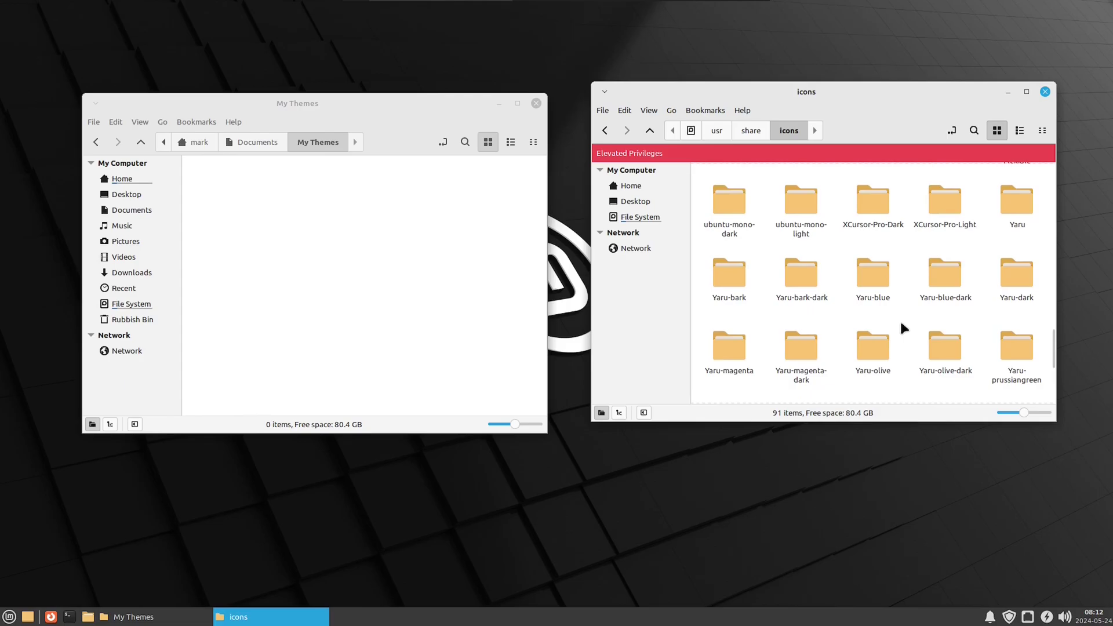
click(1027, 92)
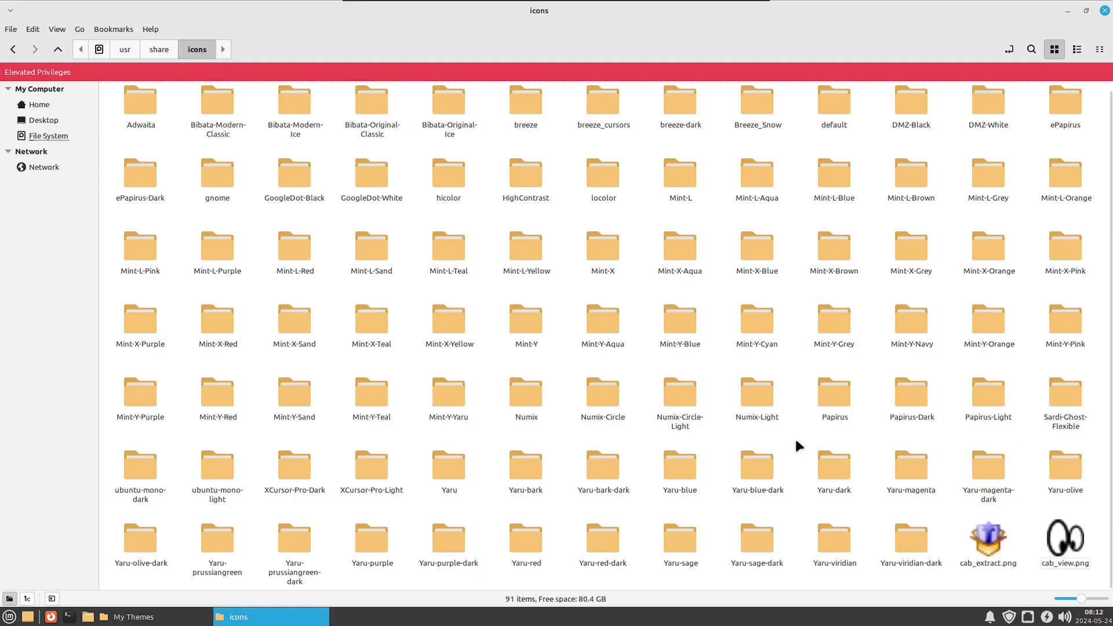
click(375, 475)
ctrl+click(290, 474)
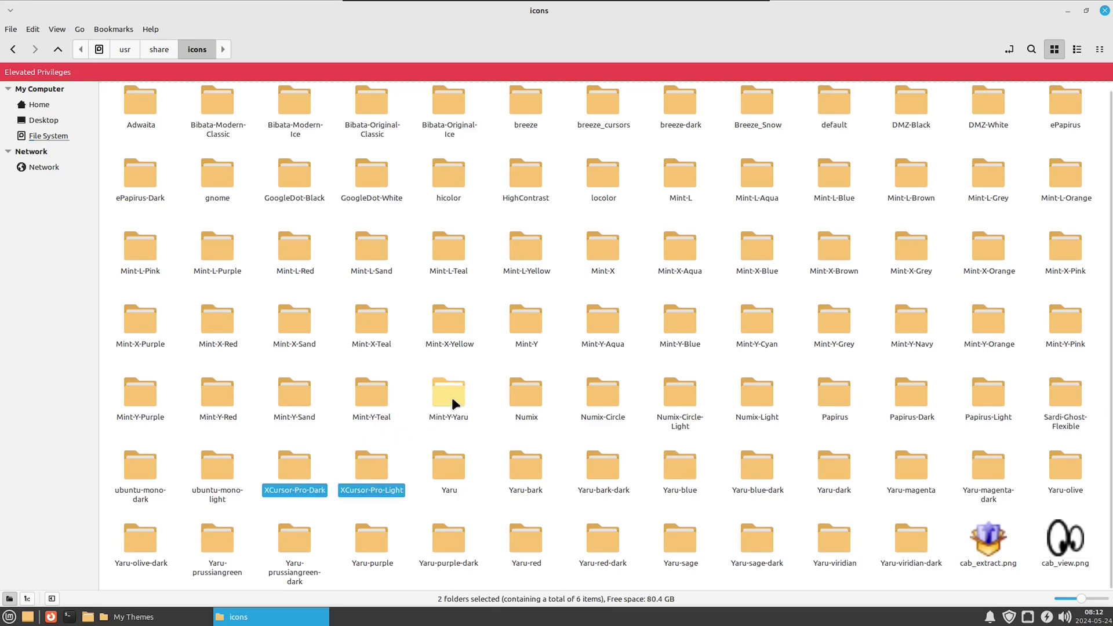
ctrl+click(367, 400)
ctrl+click(295, 395)
ctrl+click(217, 394)
ctrl+click(137, 395)
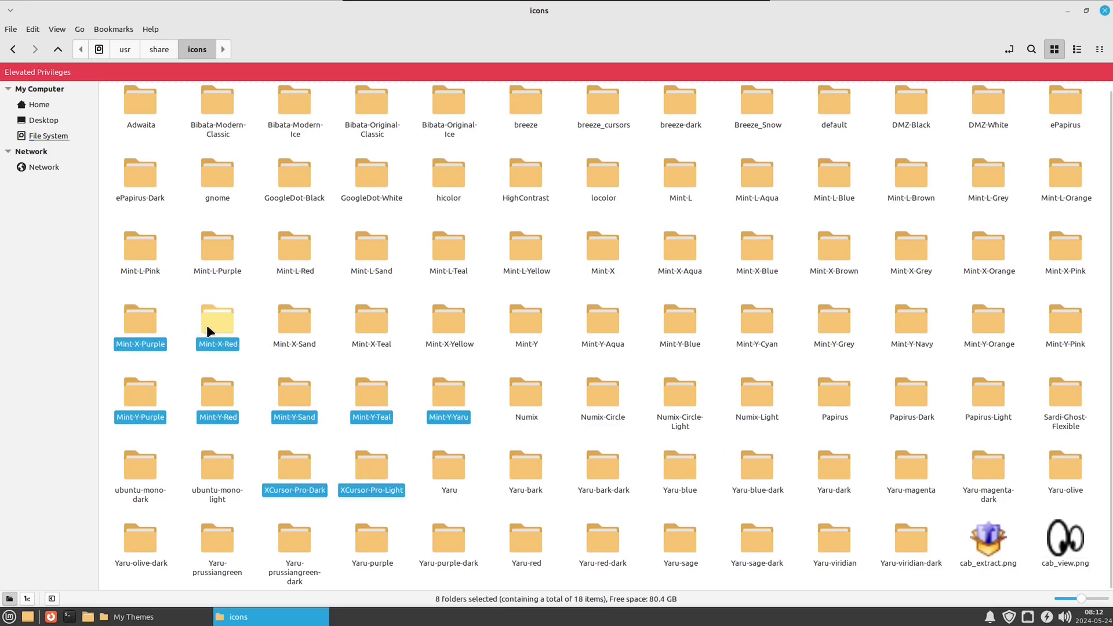
ctrl+click(285, 322)
ctrl+click(367, 324)
ctrl+click(449, 322)
ctrl+click(527, 325)
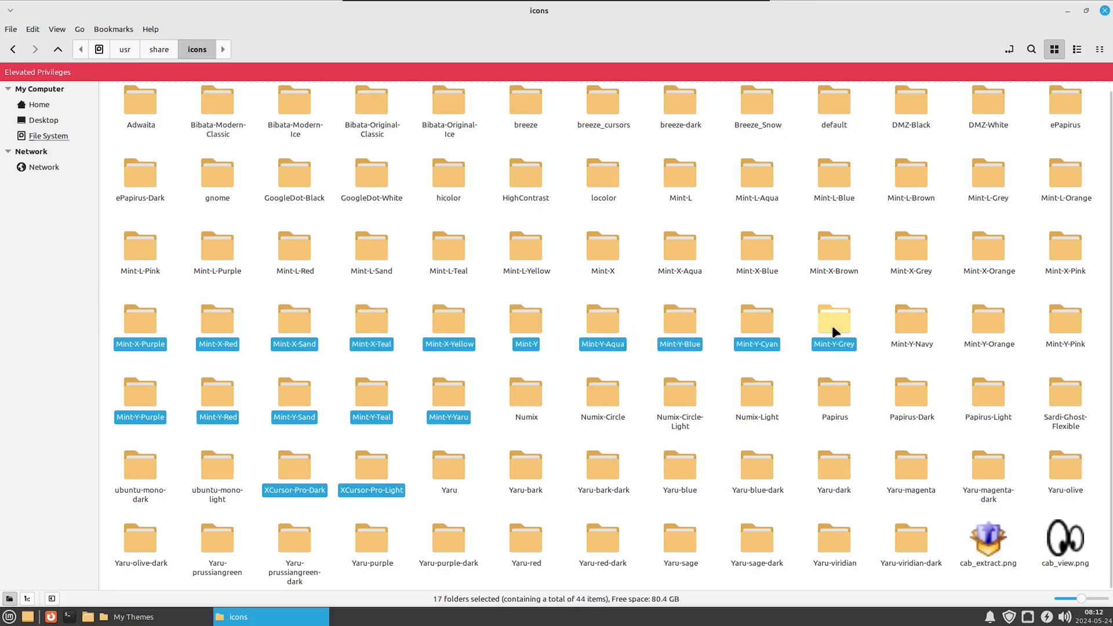
ctrl+click(1050, 264)
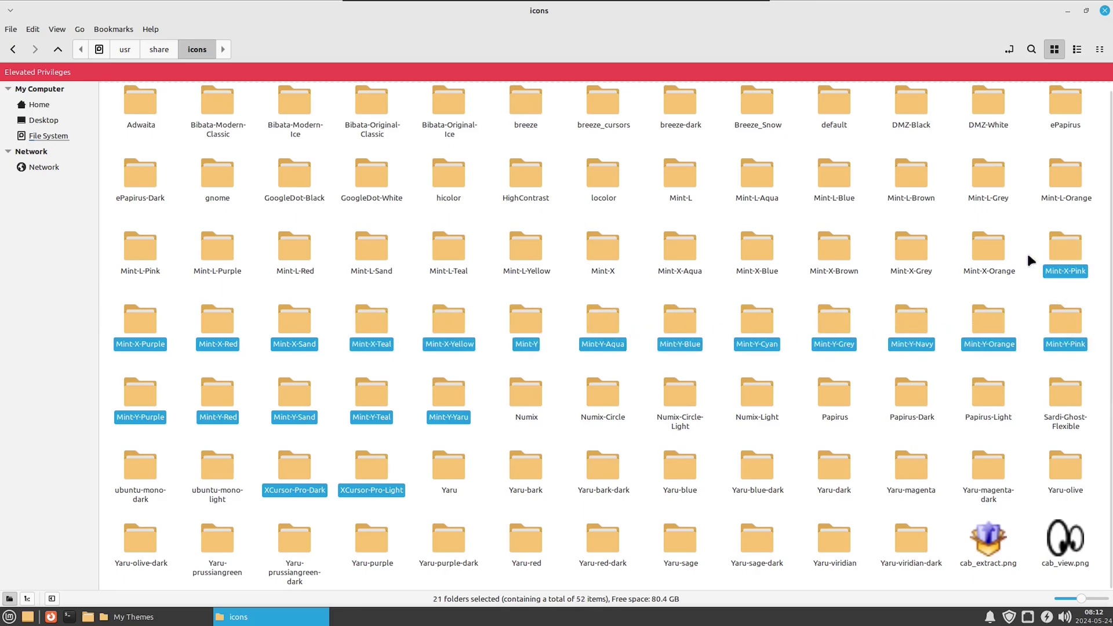
ctrl+click(912, 250)
ctrl+click(830, 253)
ctrl+click(753, 255)
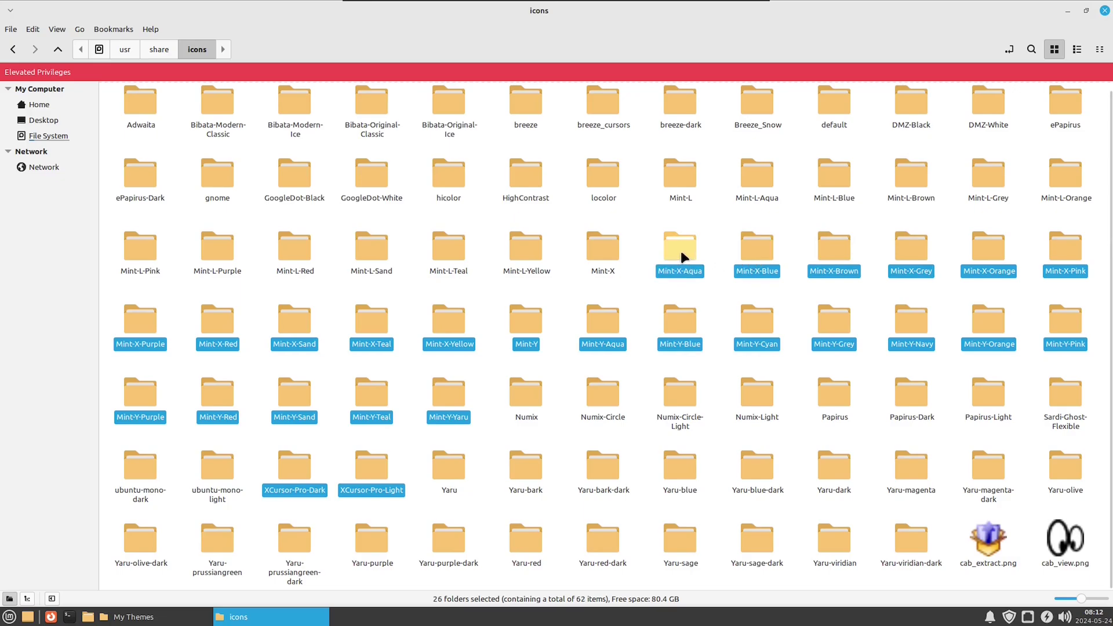
ctrl+click(525, 250)
ctrl+click(449, 252)
ctrl+click(366, 251)
ctrl+click(294, 253)
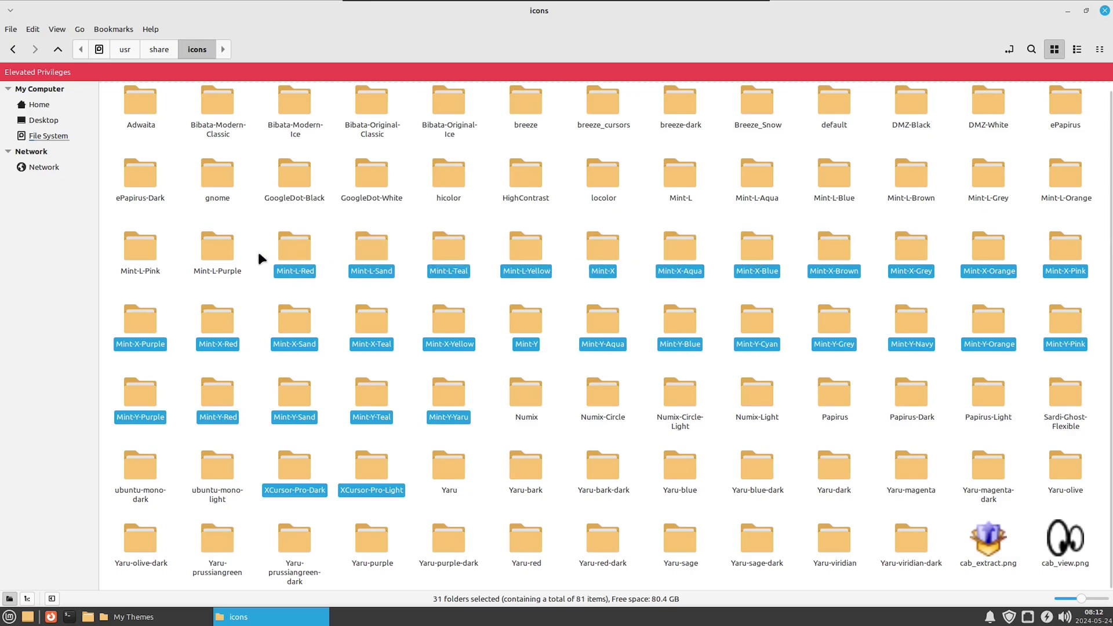
ctrl+click(214, 249)
ctrl+click(1055, 196)
ctrl+click(988, 194)
ctrl+click(684, 180)
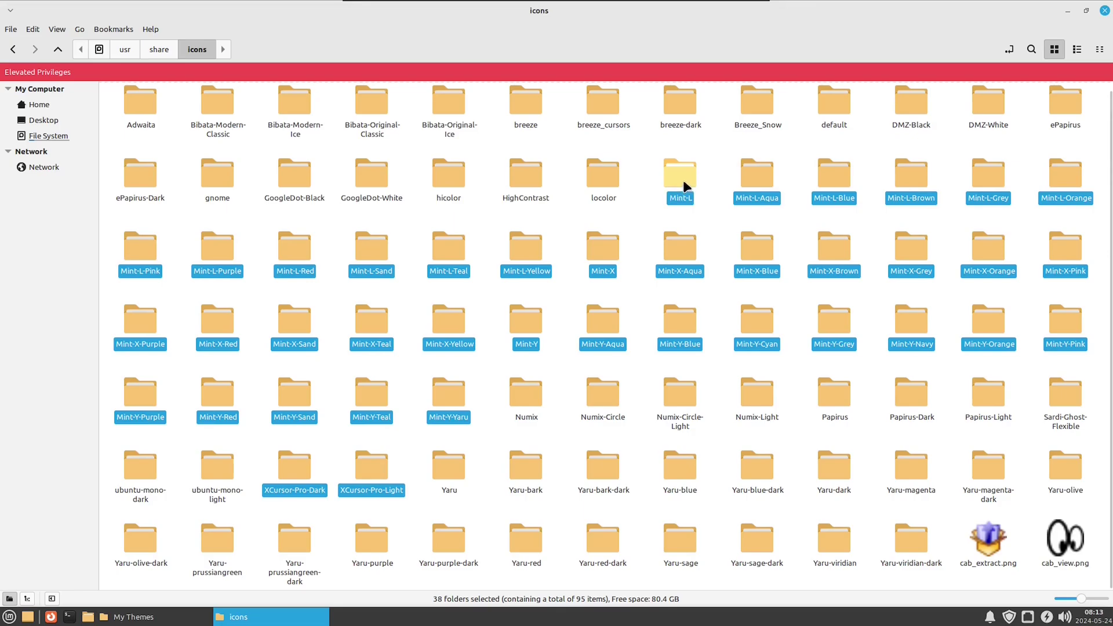
ctrl+click(293, 176)
ctrl+click(213, 100)
ctrl+click(285, 102)
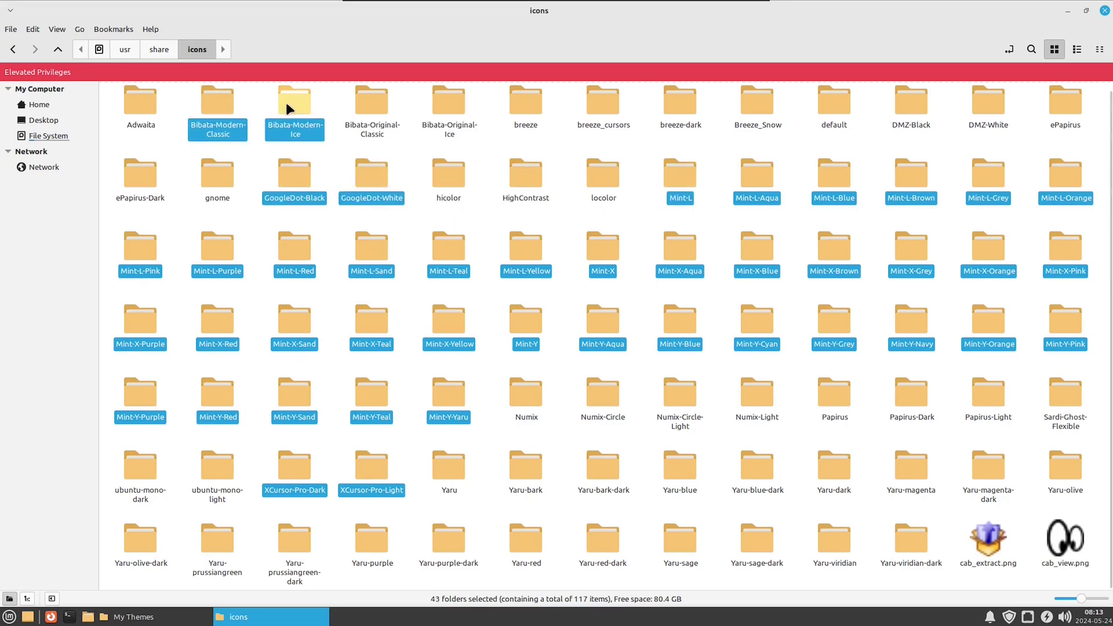
ctrl+click(441, 105)
ctrl+click(599, 97)
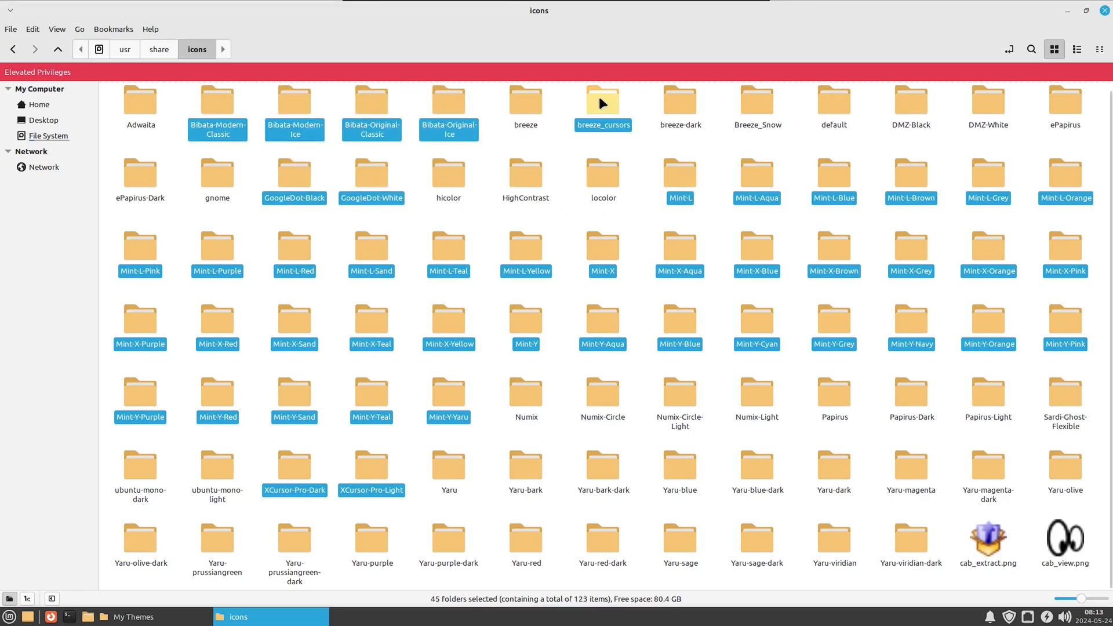
right_click(211, 100)
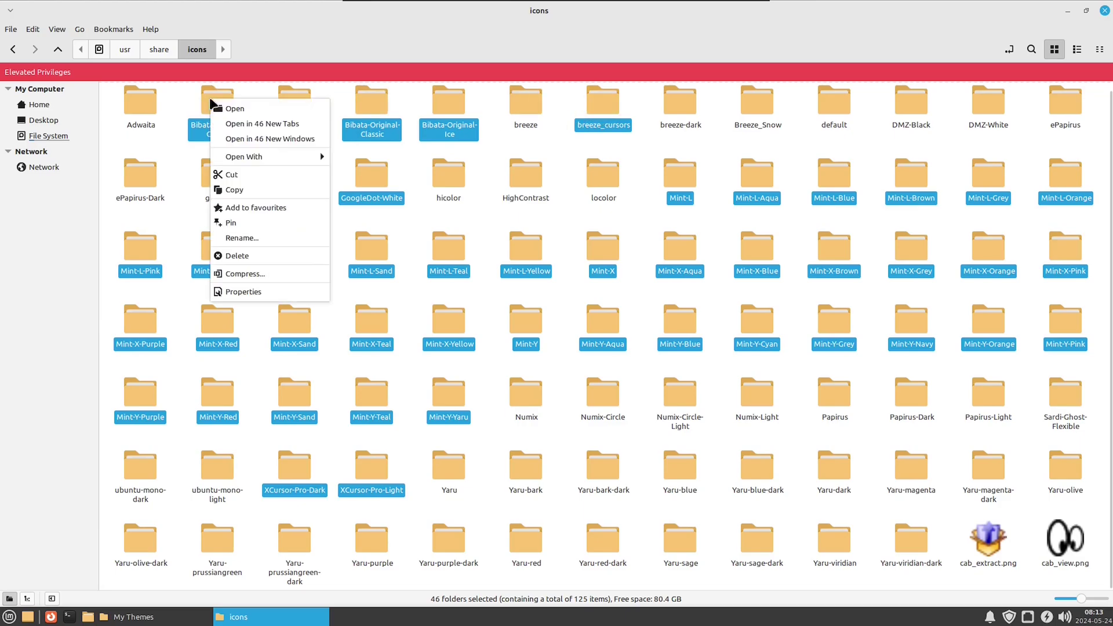
click(256, 252)
click(642, 358)
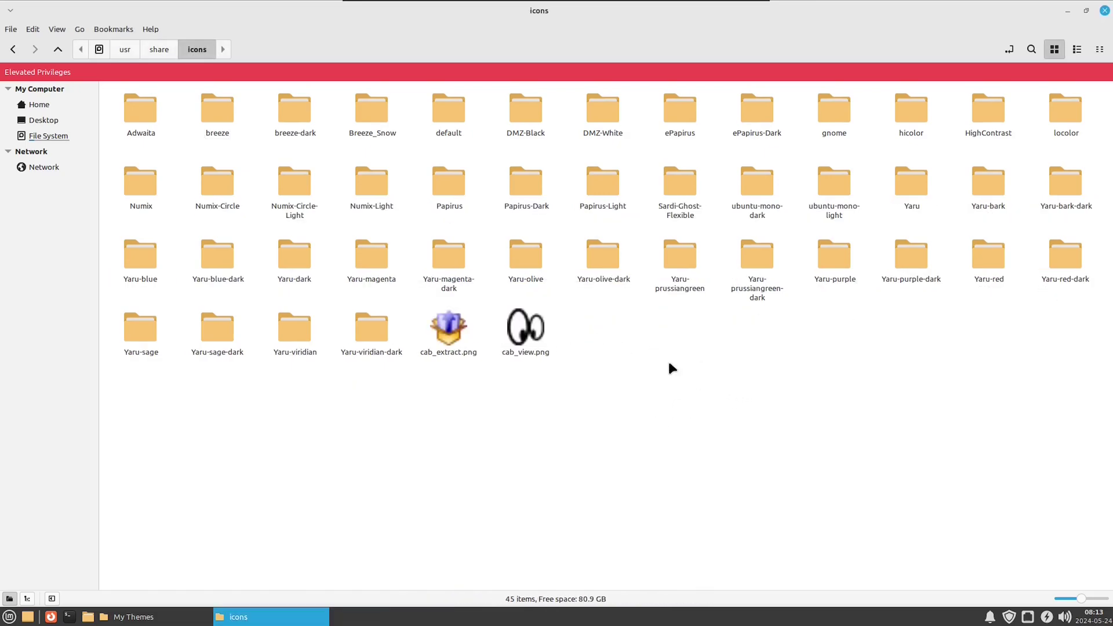
Restore the icons window beside My Themes and apply the Orchis-Grey-Dark style in the Appearance settings.
drag(701, 17, 612, 115)
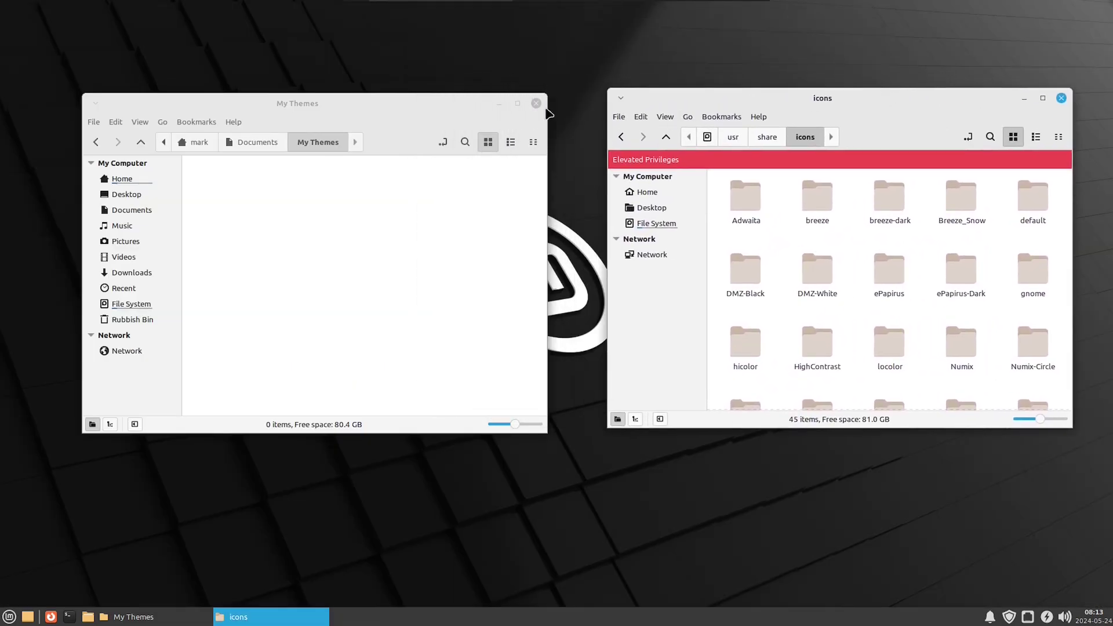
drag(366, 116, 404, 97)
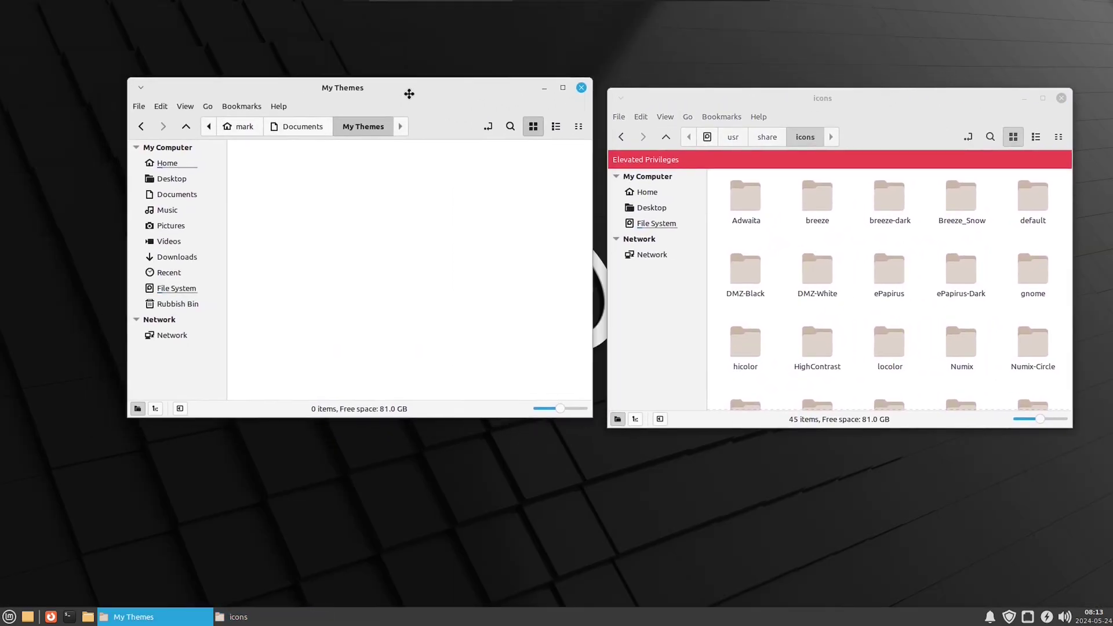
click(9, 617)
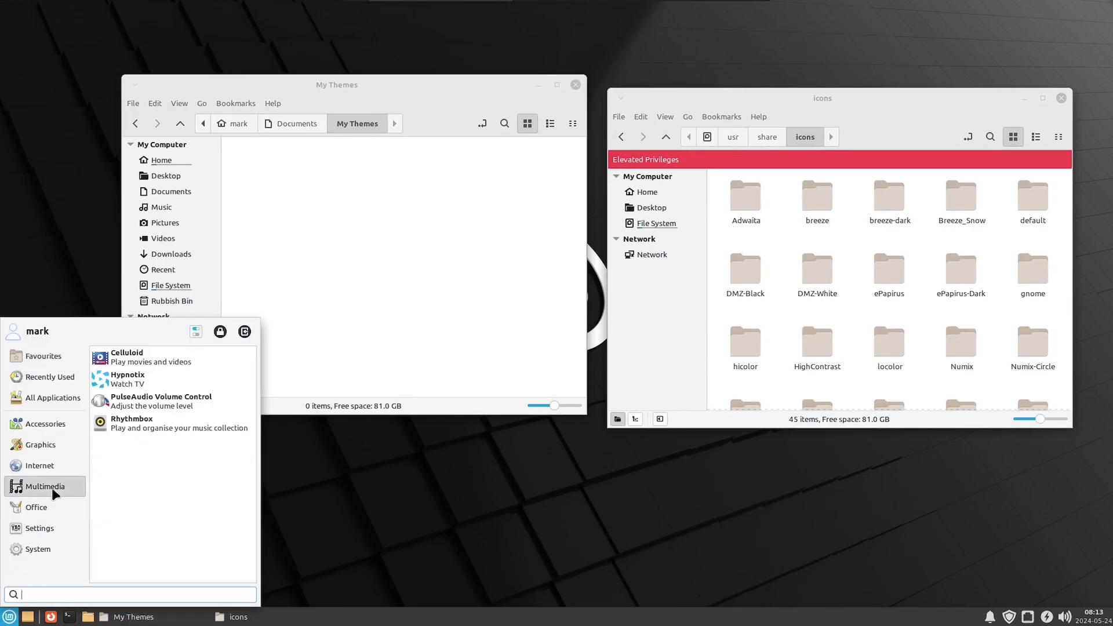
mouse_move(51, 532)
click(183, 420)
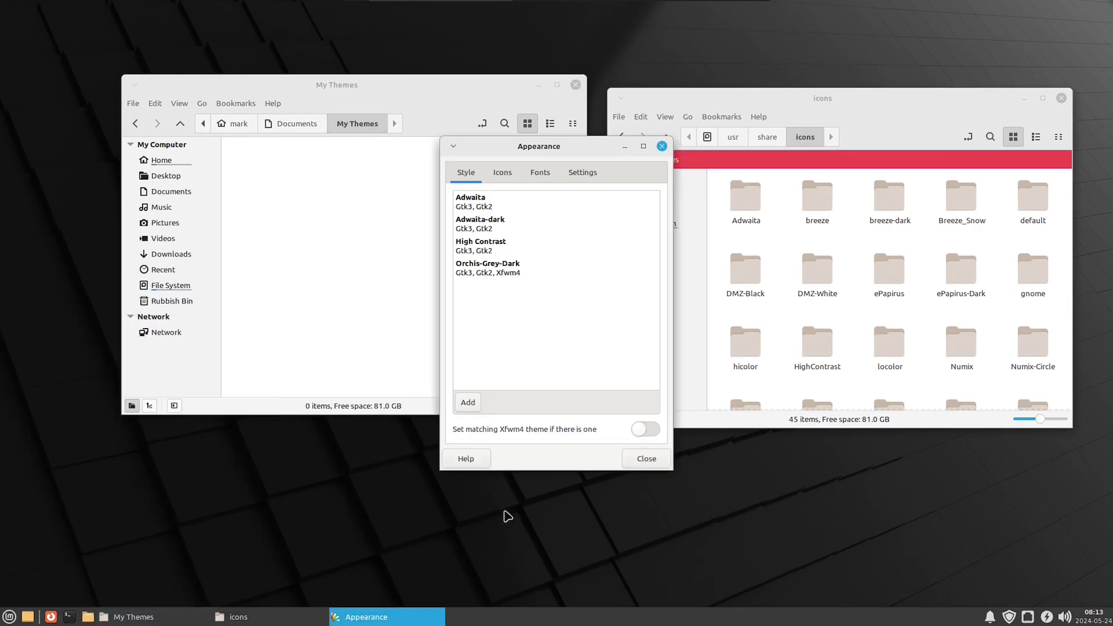
click(517, 276)
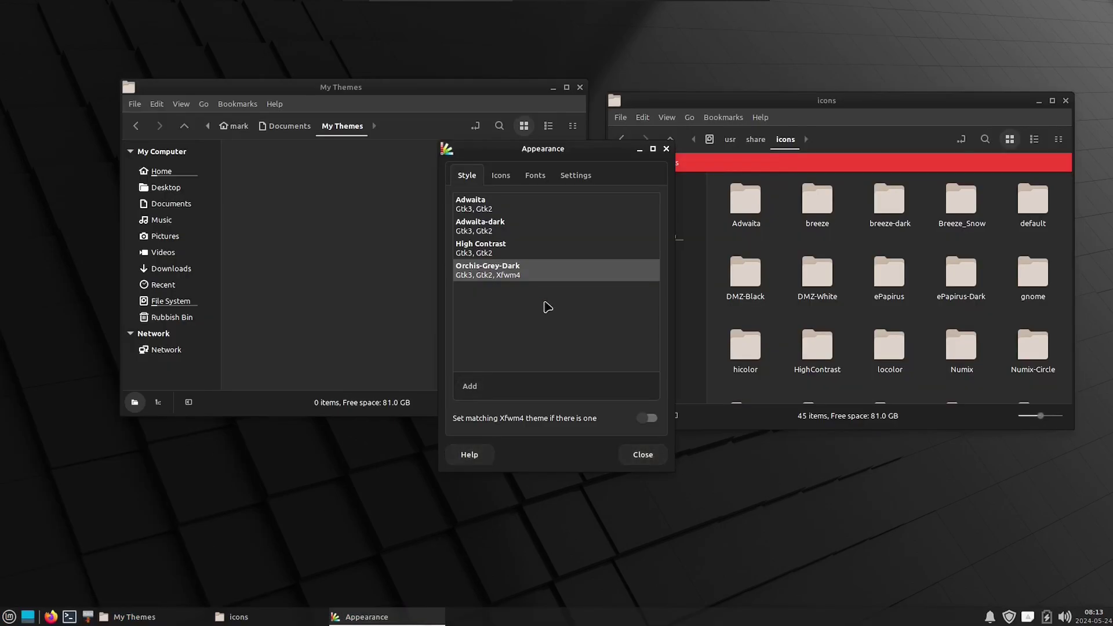
Set the icon theme to Sardi Ghost Flexible and close the Appearance settings.
click(502, 176)
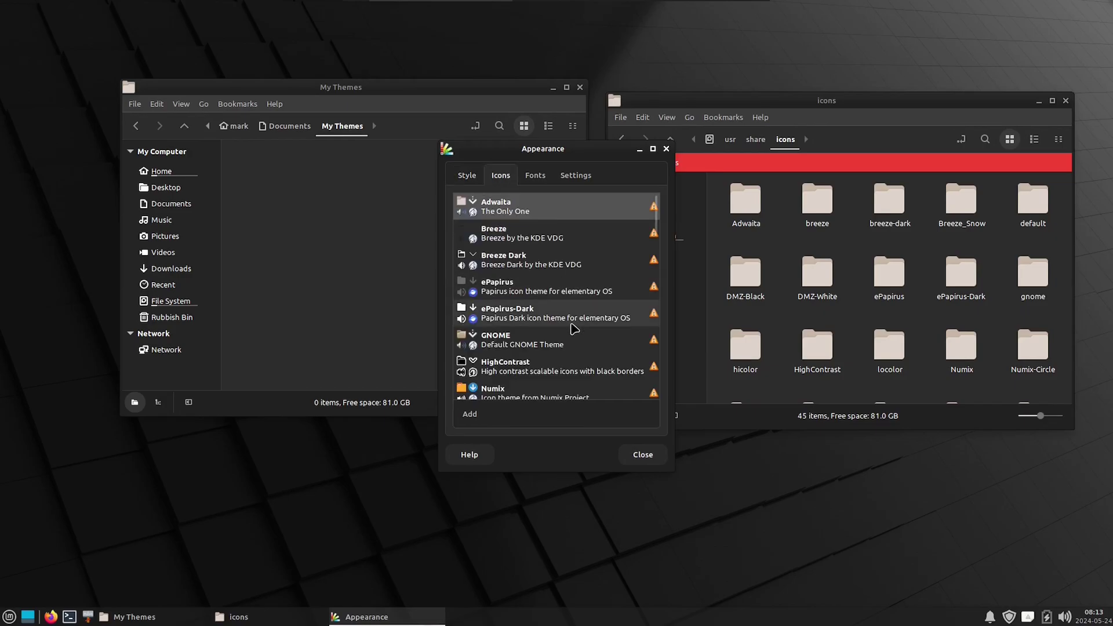
scroll(572, 323, down, 5)
scroll(571, 325, down, 1)
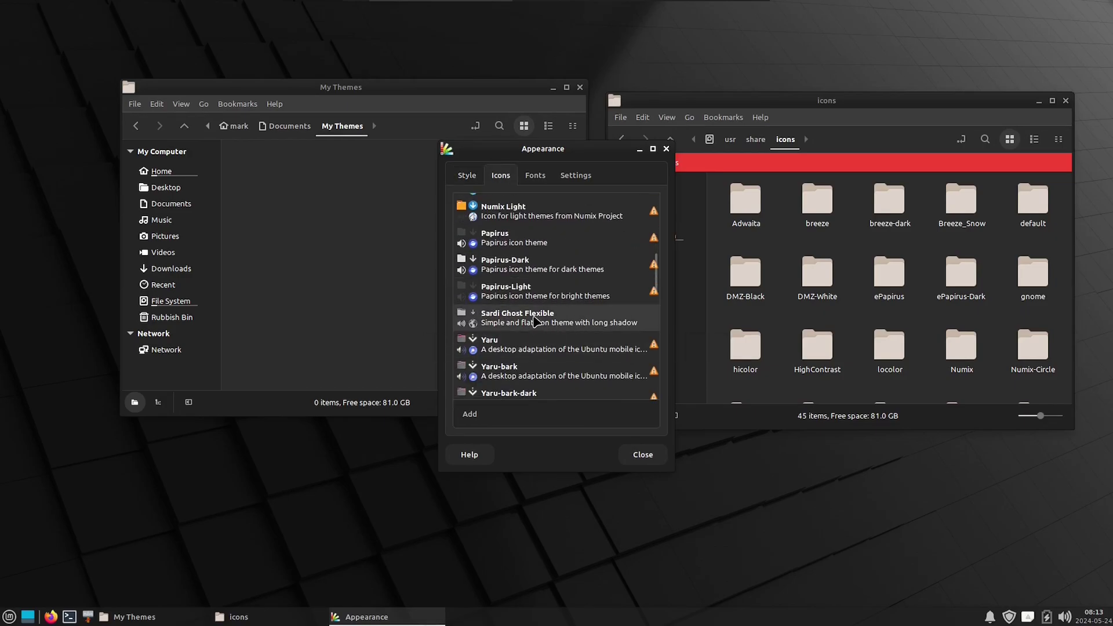
click(538, 322)
click(643, 455)
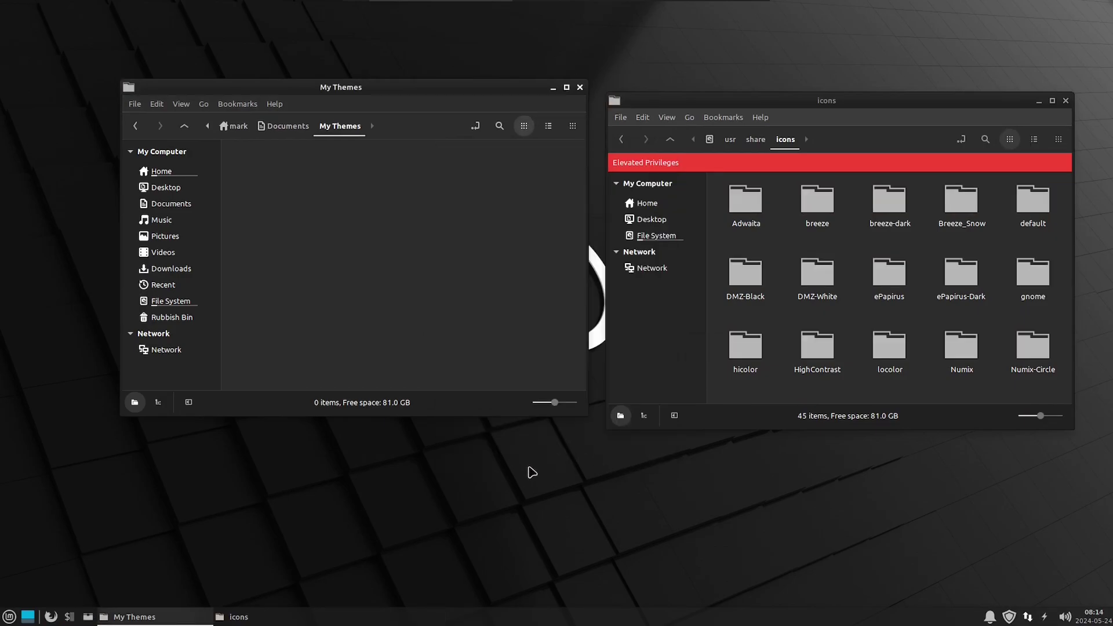
Open the Xed Theme folder in Documents and cut the matchav2.xml.tar.gz archive.
click(283, 128)
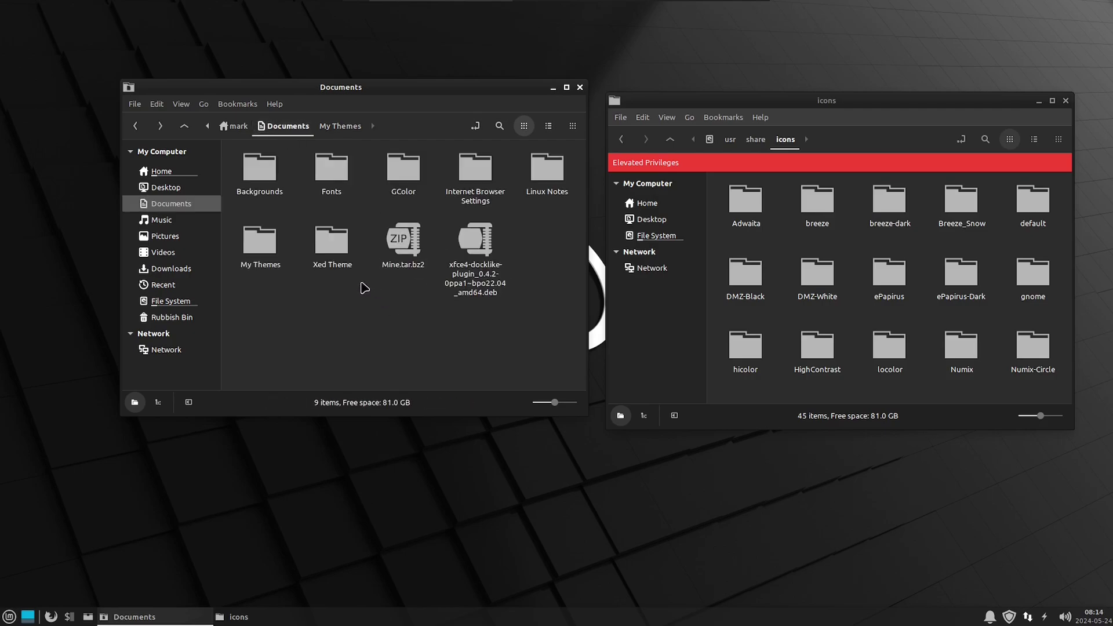
double_click(332, 239)
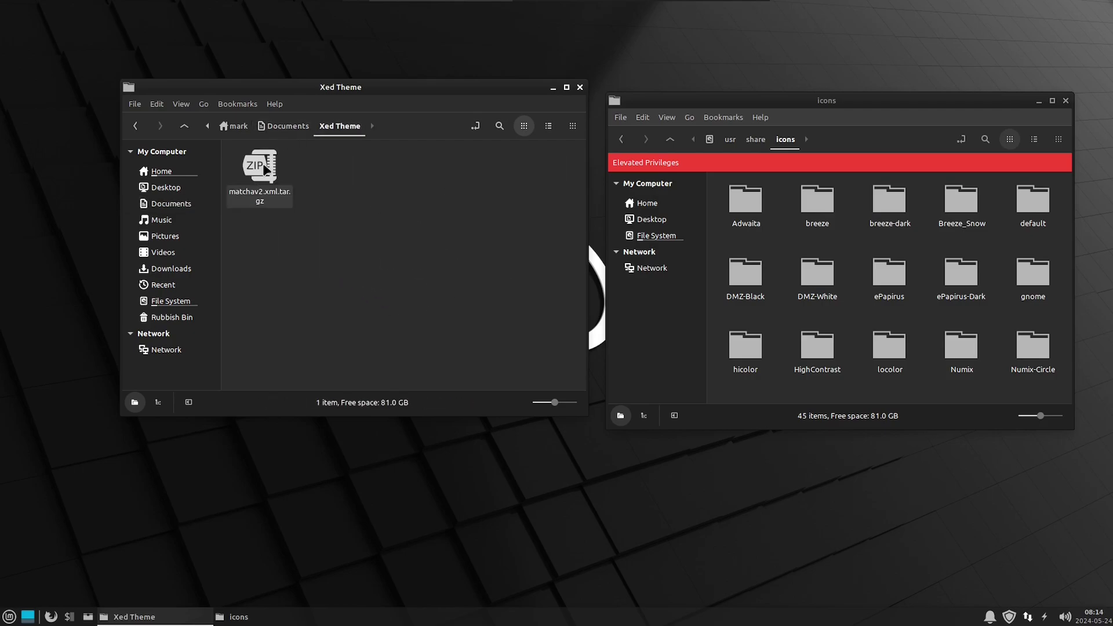
right_click(264, 167)
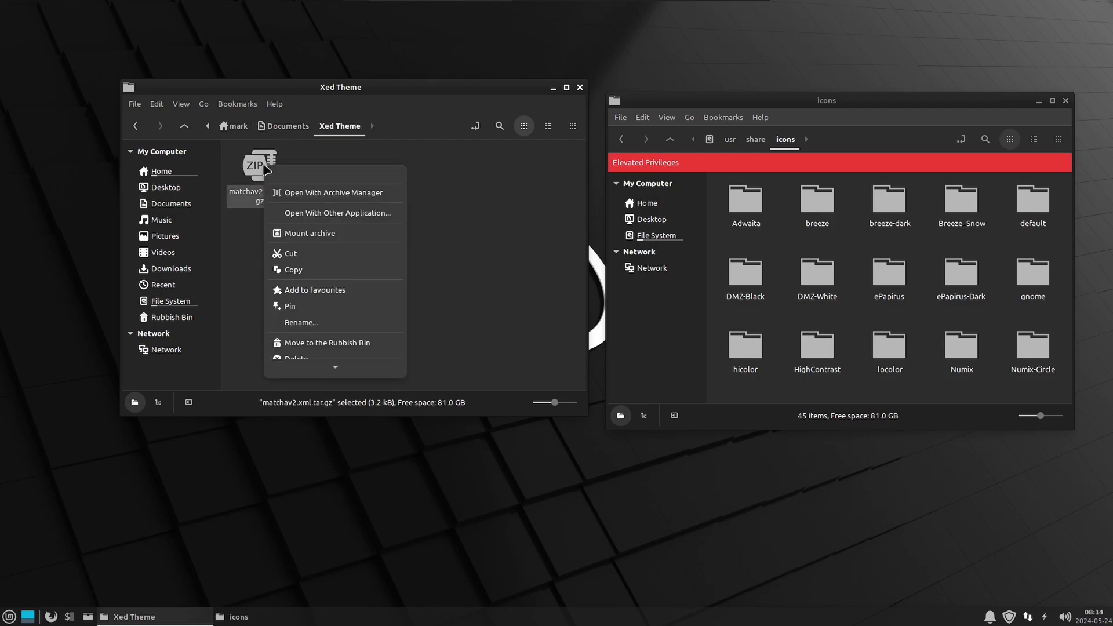
click(322, 271)
right_click(262, 162)
click(281, 239)
Bring the elevated window forward and open /usr/share/gtksourceview-3.0/styles in it.
drag(885, 111, 770, 120)
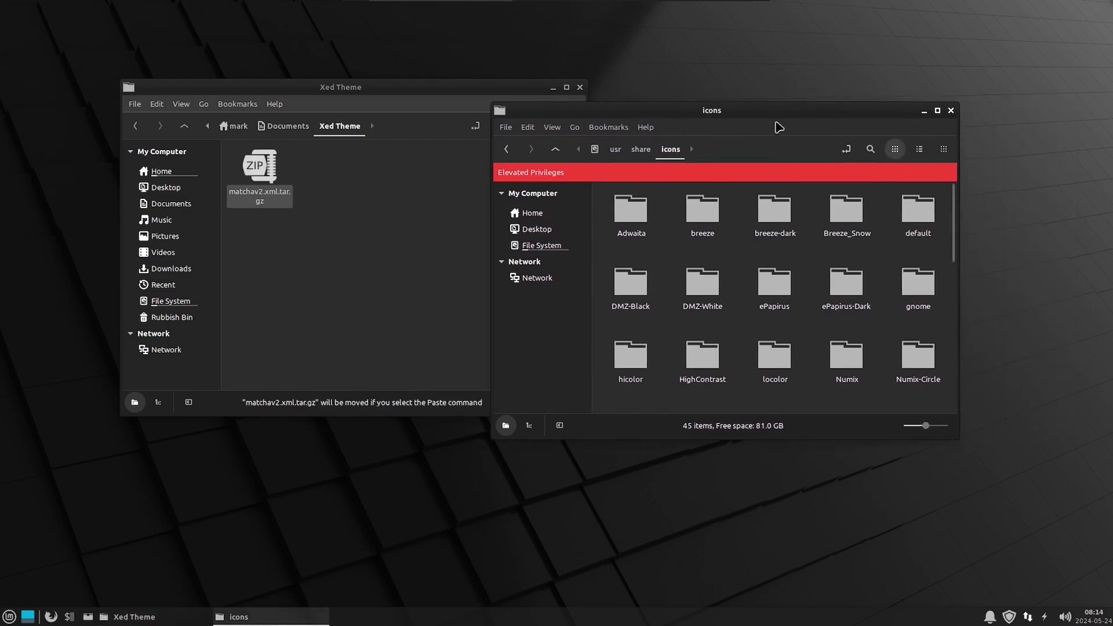
click(641, 149)
scroll(818, 343, down, 2)
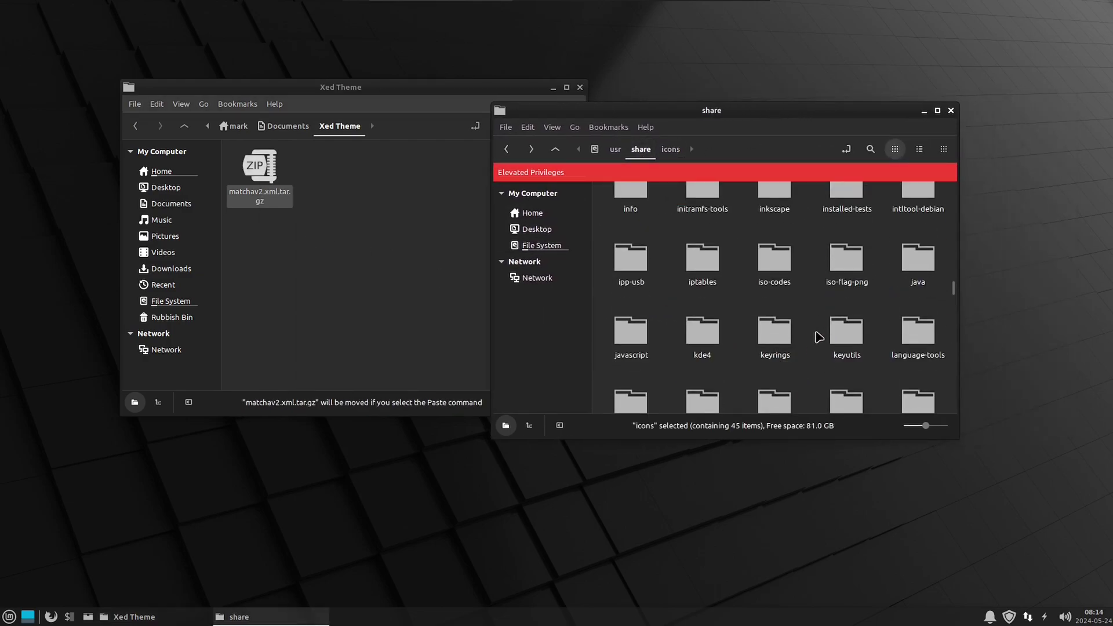
scroll(819, 341, up, 5)
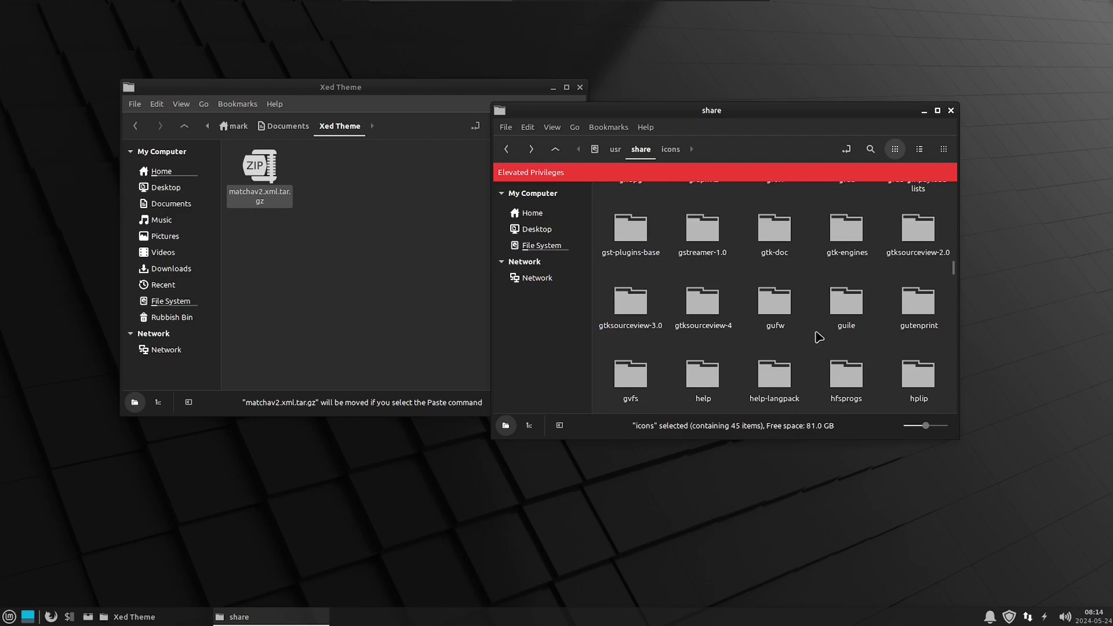
double_click(631, 305)
double_click(704, 225)
Paste the cut matchav2.xml.tar.gz archive into the elevated styles folder.
right_click(846, 288)
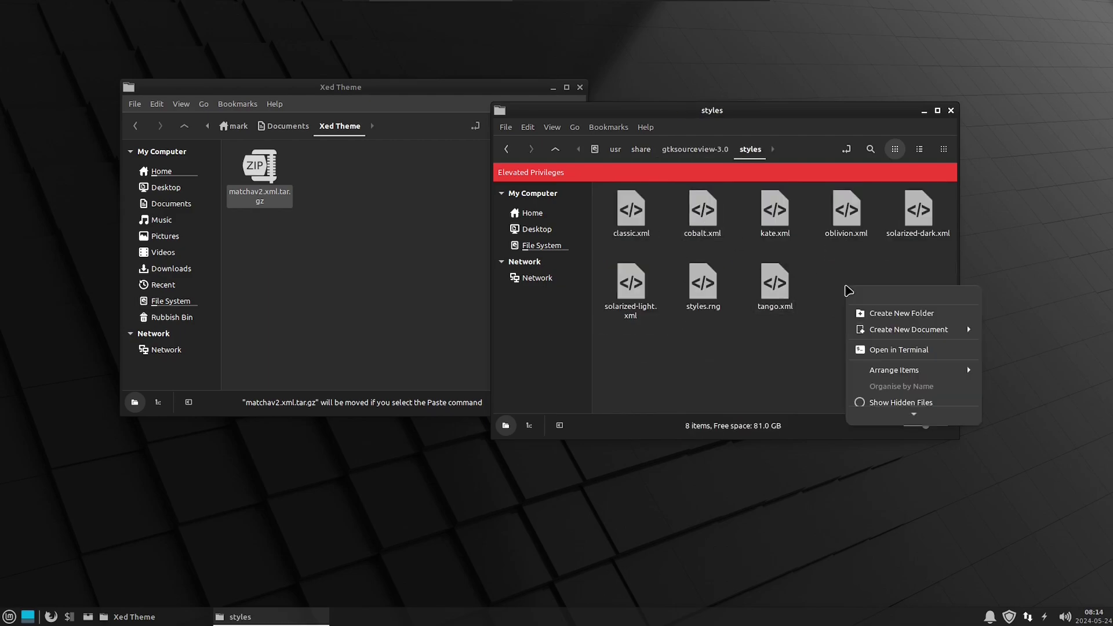
mouse_move(912, 419)
click(957, 270)
right_click(860, 302)
click(899, 419)
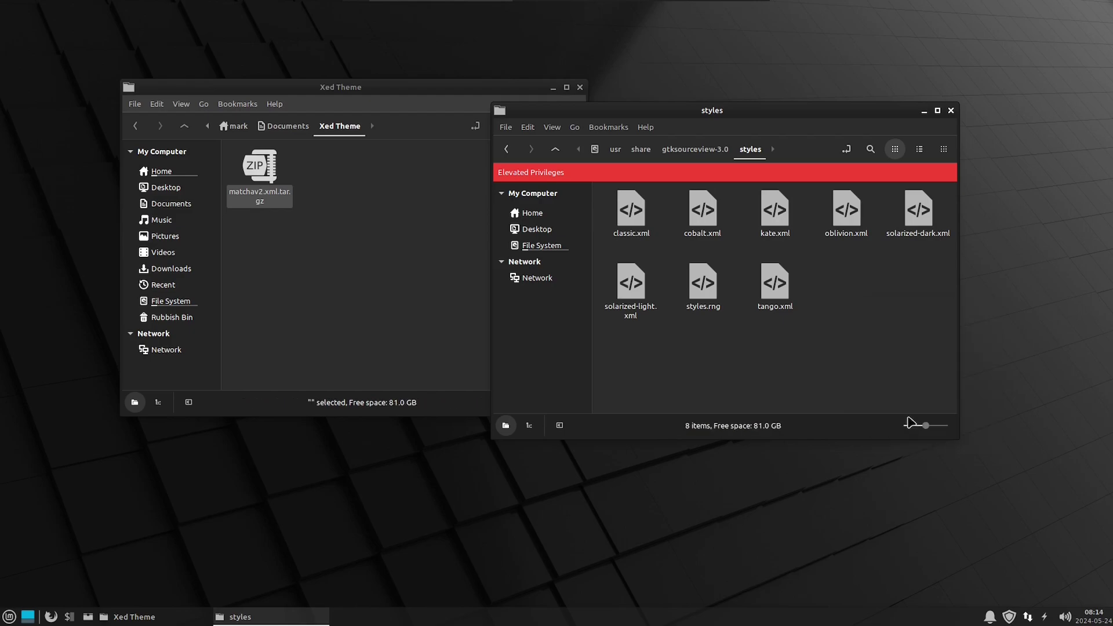
Extract matchav2.xml.tar.gz in place inside the gtksourceview-3.0 styles folder.
right_click(851, 218)
click(846, 236)
right_click(849, 221)
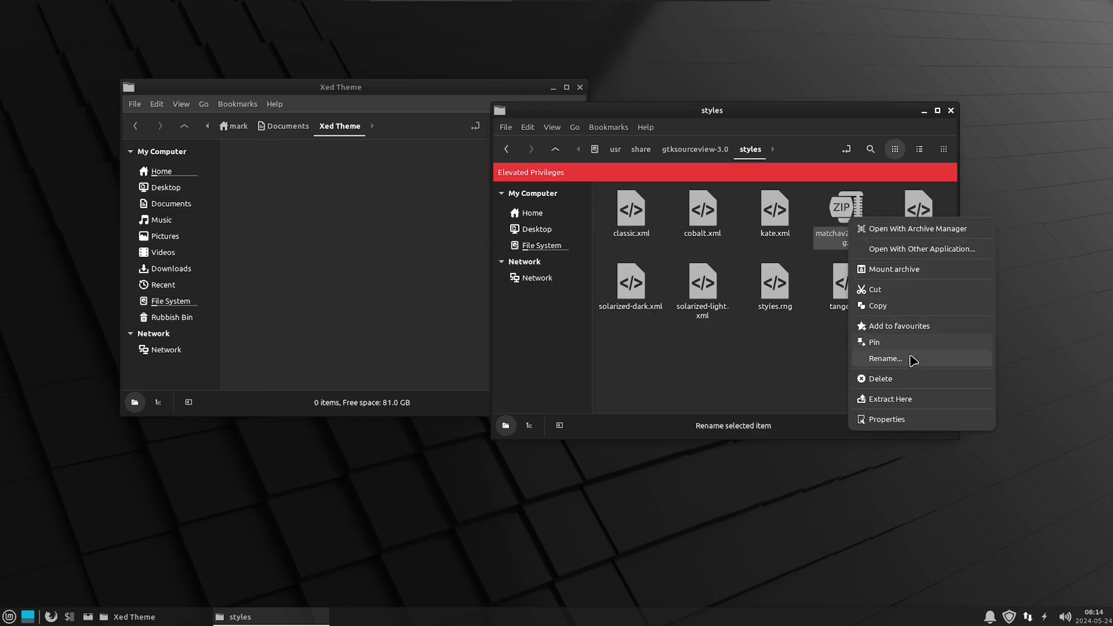
click(927, 400)
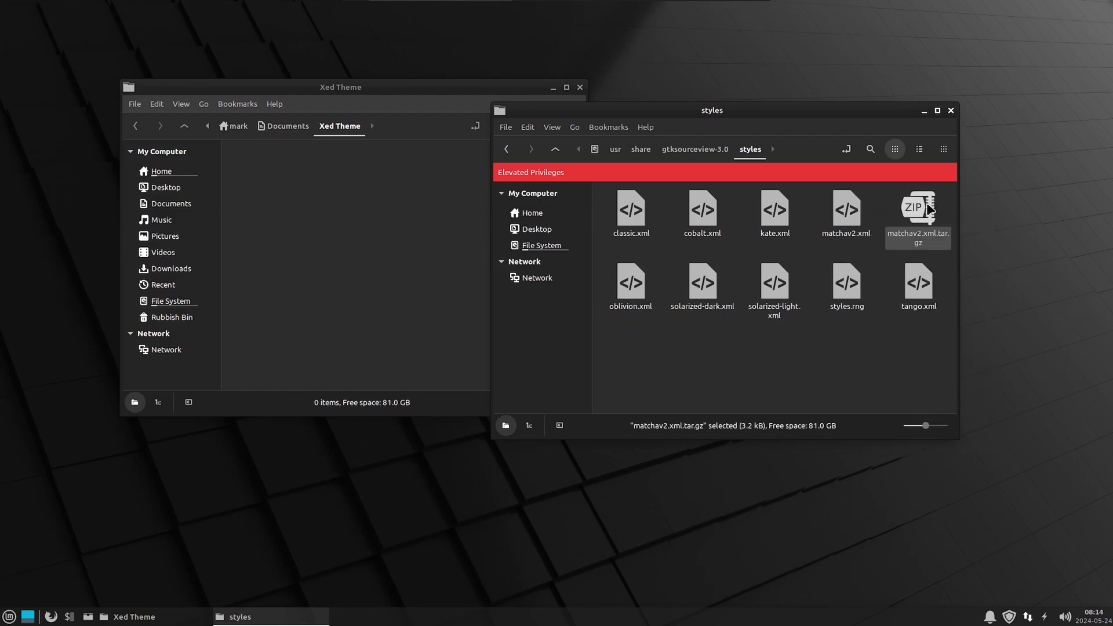
Delete the matchav2.xml.tar.gz archive from the styles folder and return to /usr/share.
right_click(926, 211)
click(984, 369)
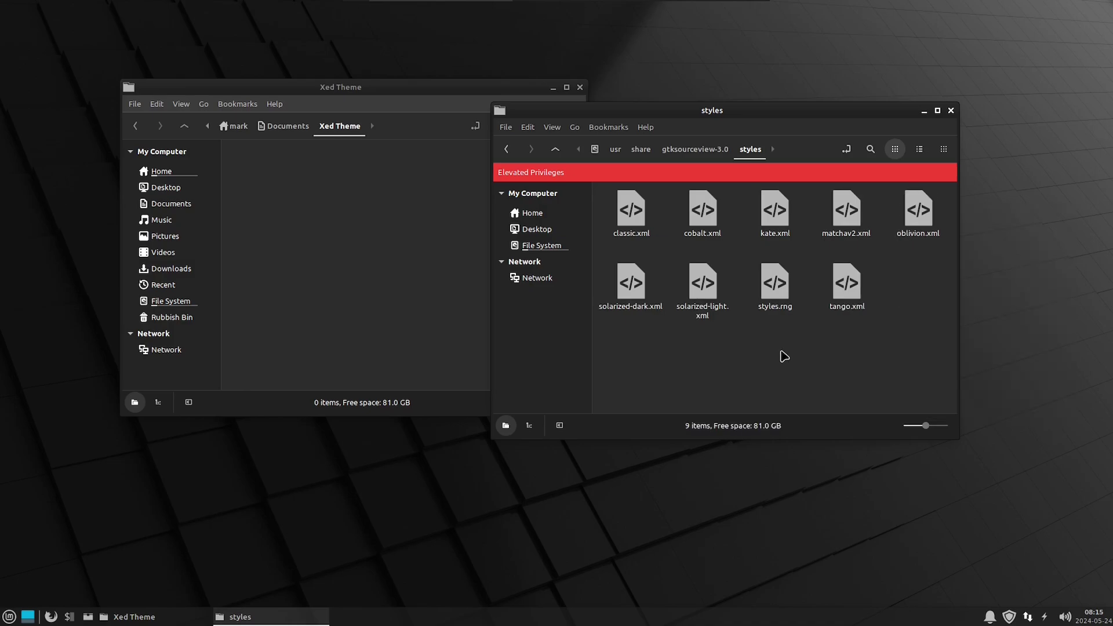
click(641, 149)
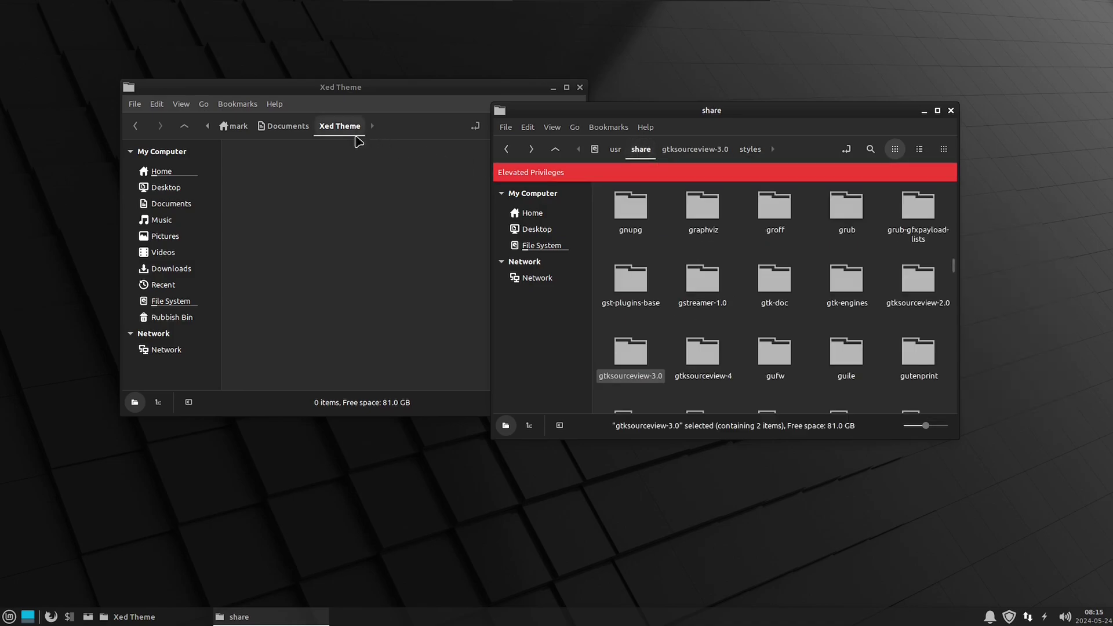
Permanently delete the emptied Xed Theme folder from Documents.
click(286, 130)
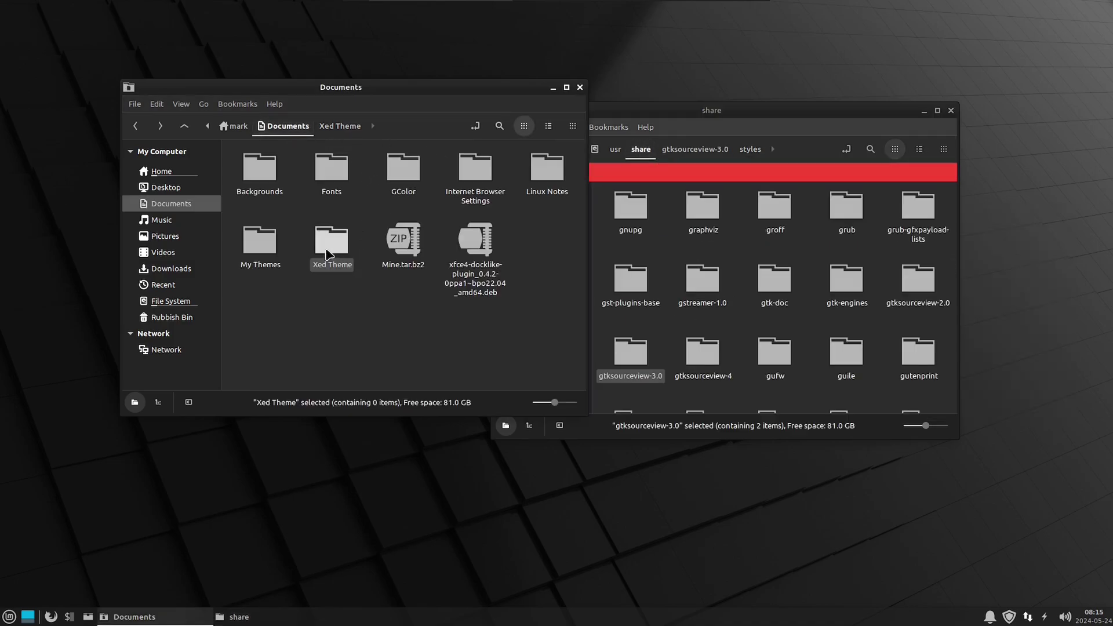
right_click(329, 249)
click(401, 496)
click(405, 294)
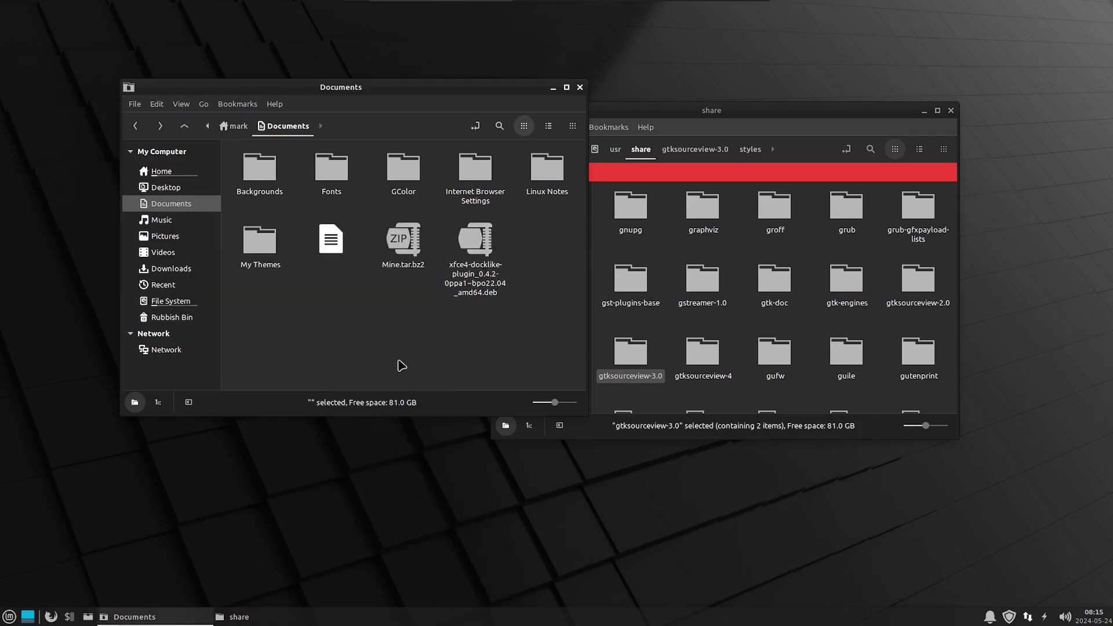
Check inside the My Themes folder in Documents and permanently delete it.
double_click(259, 246)
key(alt+Left)
right_click(259, 261)
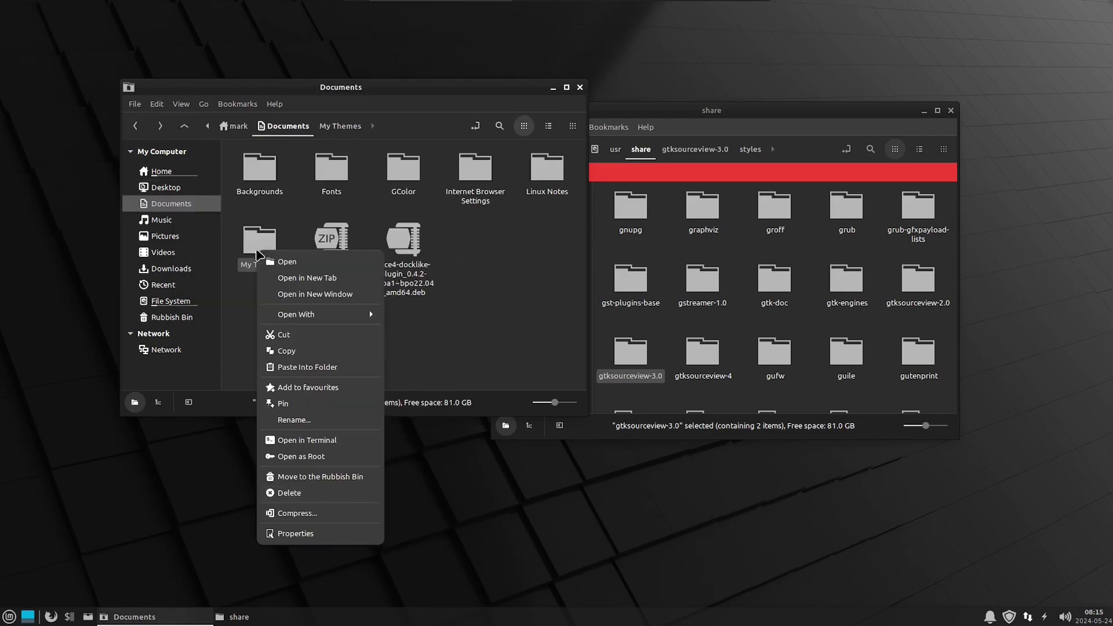
click(323, 489)
click(464, 299)
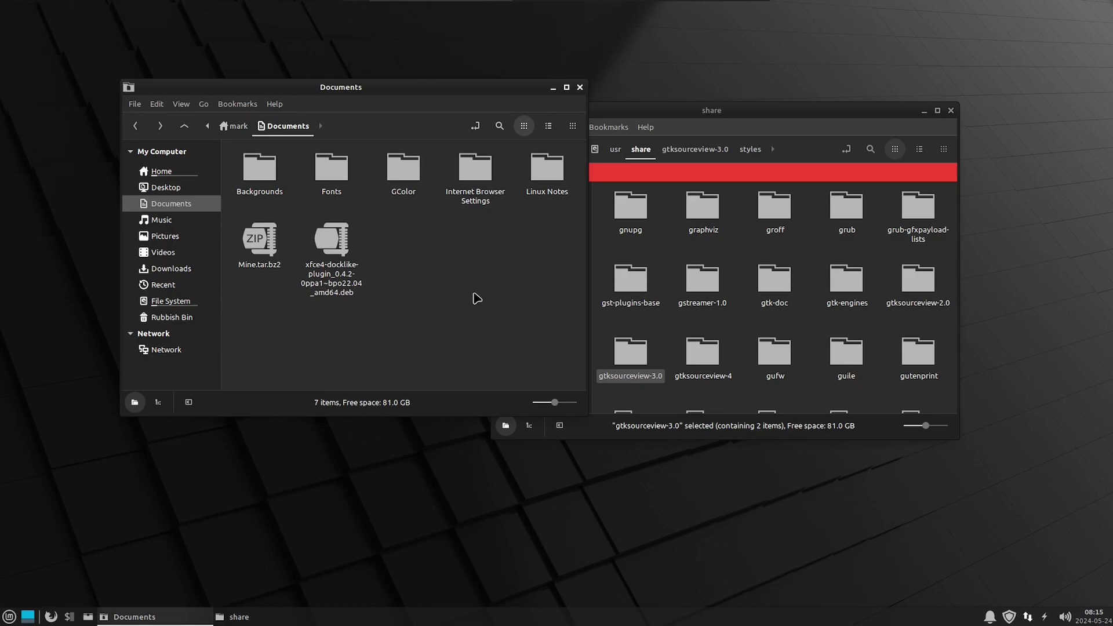
Cut the dephunked_brk, inter-vf, monaco and Vibrocentric Fonts tar.gz archives in Documents/Fonts.
double_click(332, 168)
click(260, 168)
shift+click(404, 168)
shift+click(477, 181)
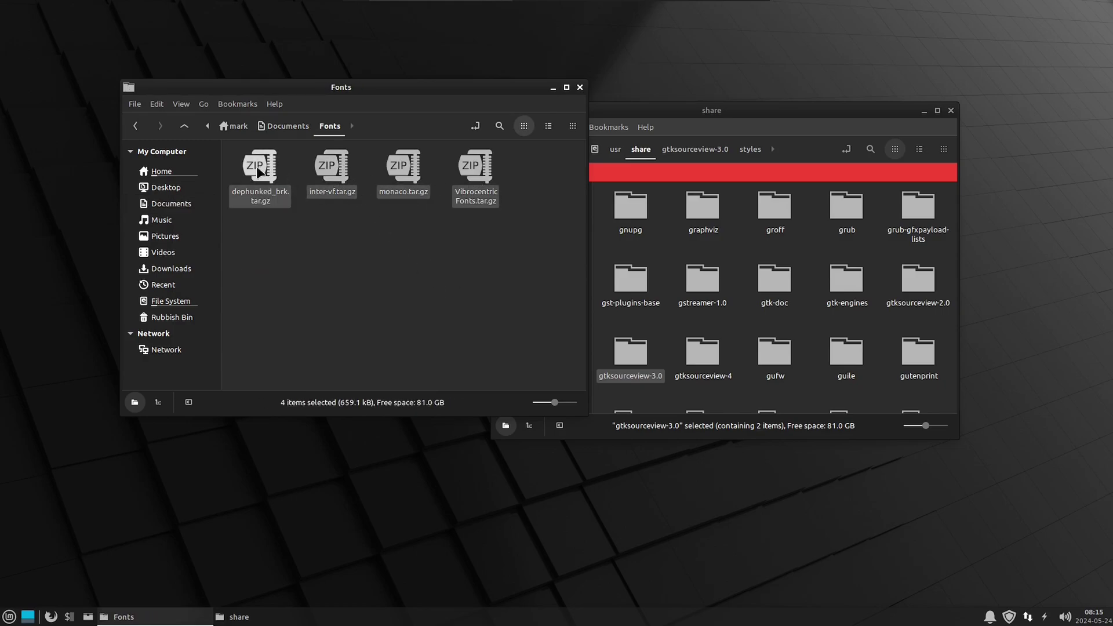
right_click(259, 172)
click(307, 200)
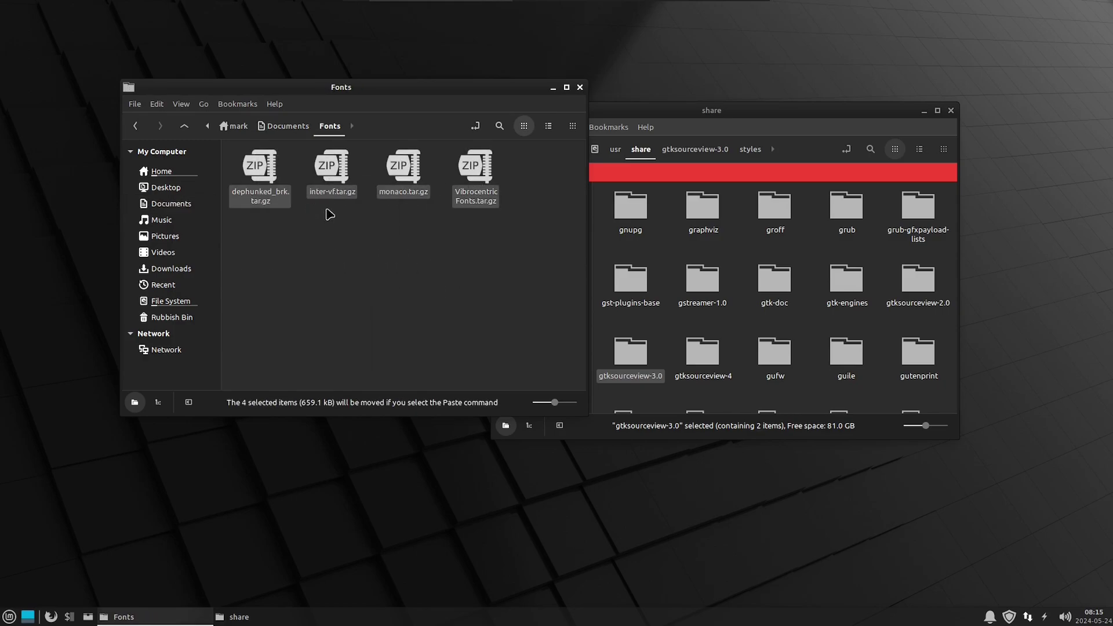
Paste the four cut font archives into /usr/share/fonts/truetype in the elevated window.
click(814, 119)
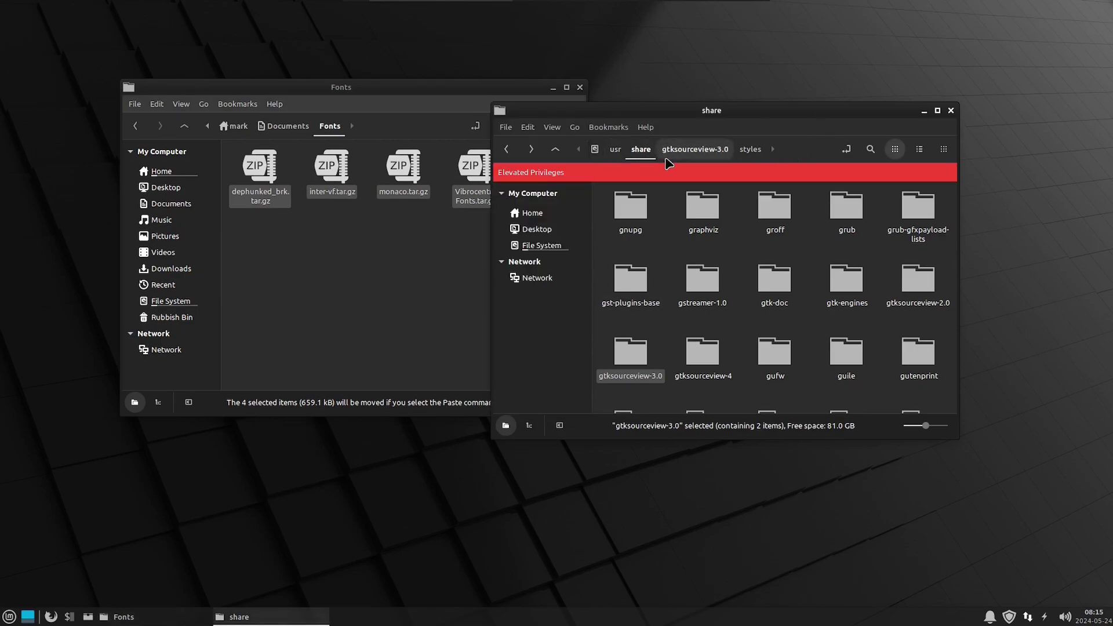
scroll(816, 302, up, 5)
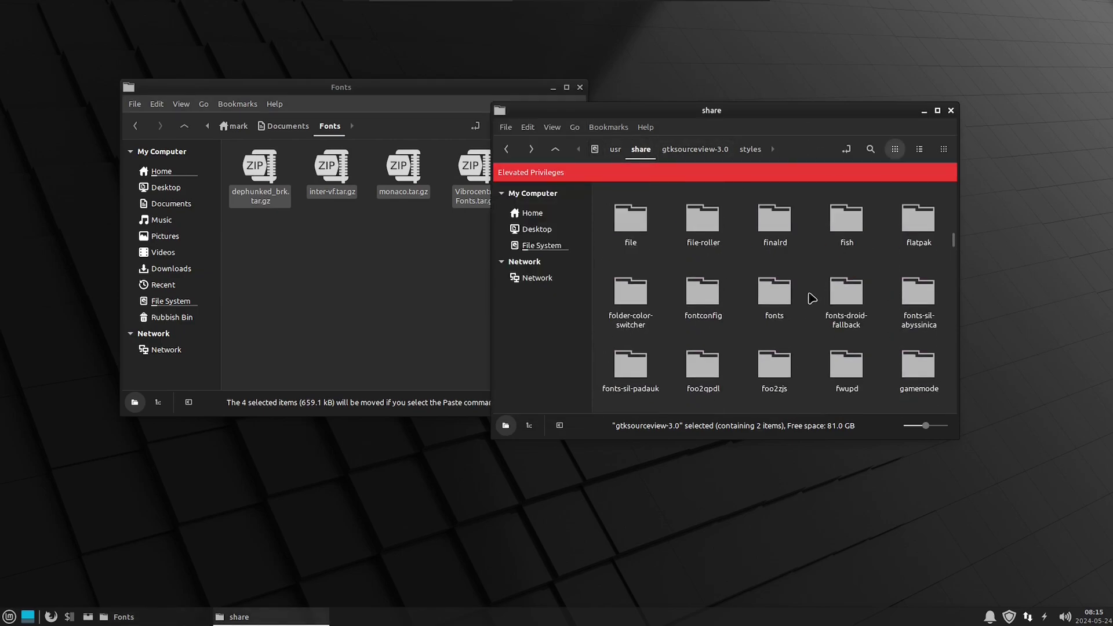
double_click(766, 301)
double_click(848, 232)
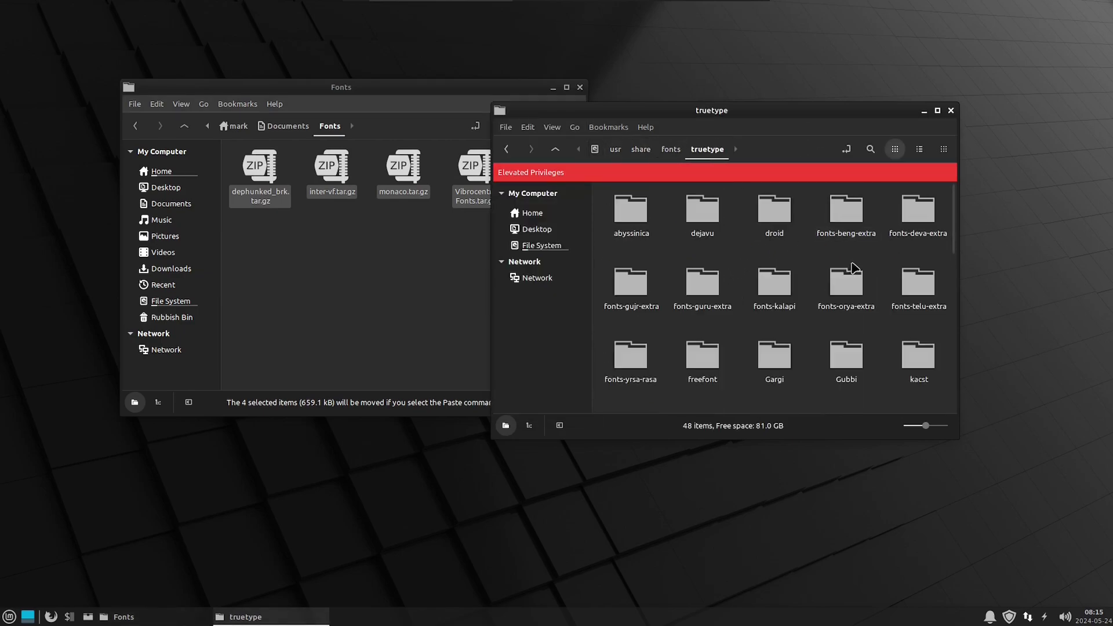
right_click(807, 266)
click(861, 385)
Extract the four font archives in place in the truetype folder and permanently delete the archives.
right_click(847, 302)
click(922, 451)
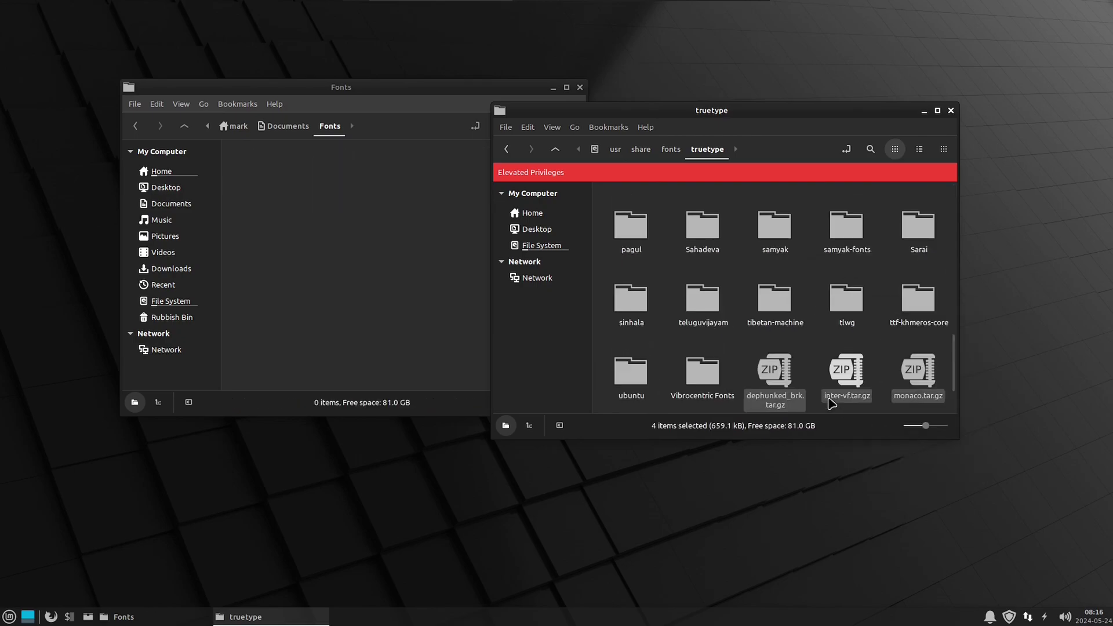
right_click(777, 377)
click(838, 497)
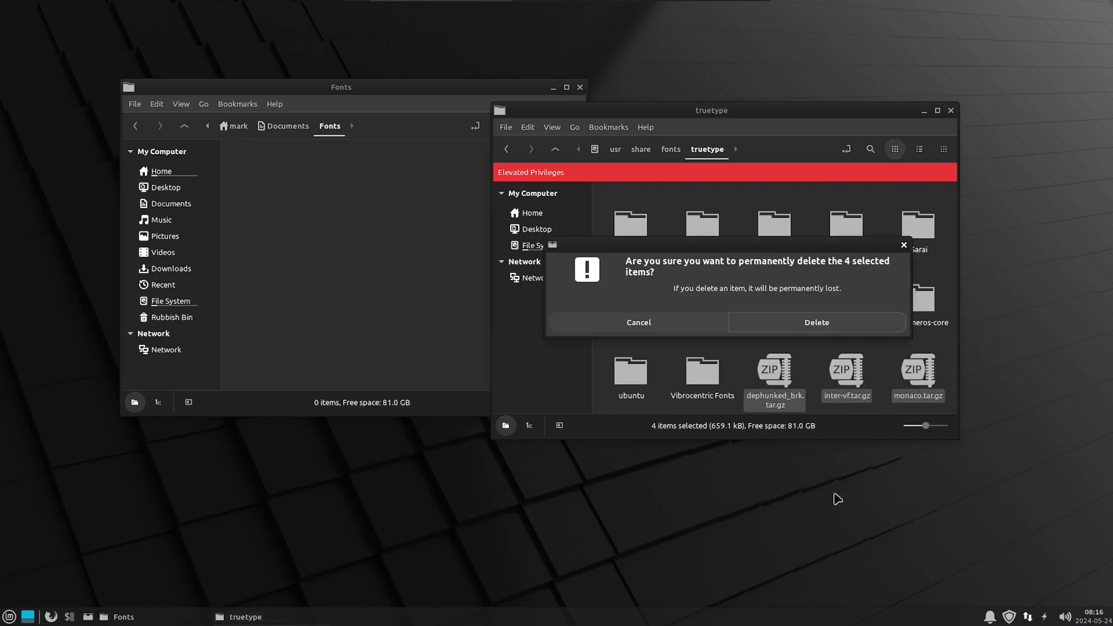
click(811, 328)
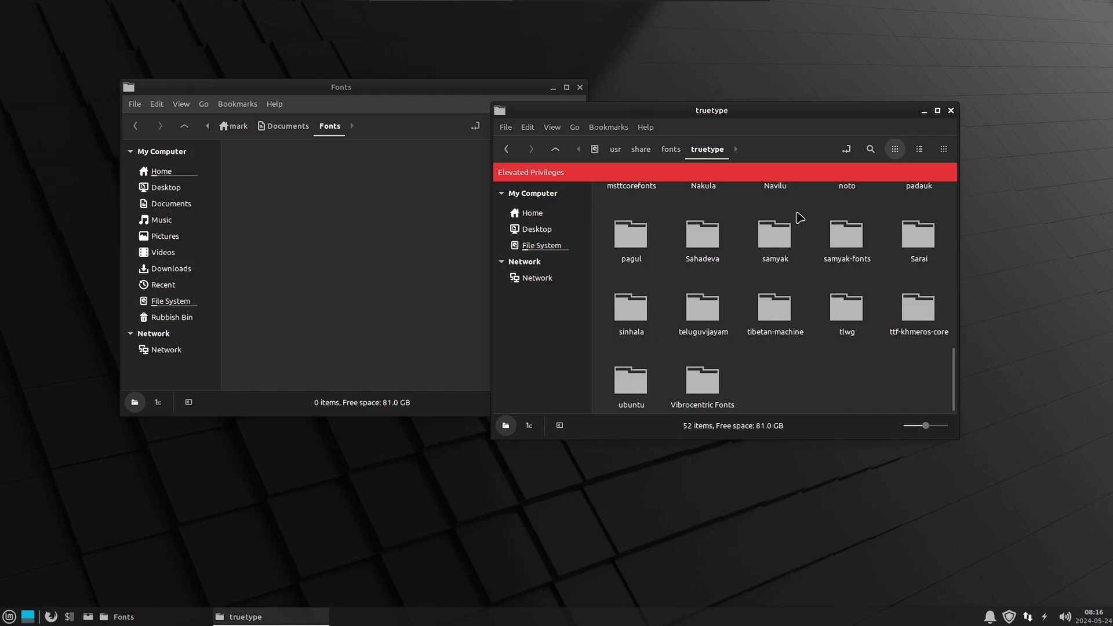
Open /usr/share/xfce4/backdrops in the elevated window.
click(640, 149)
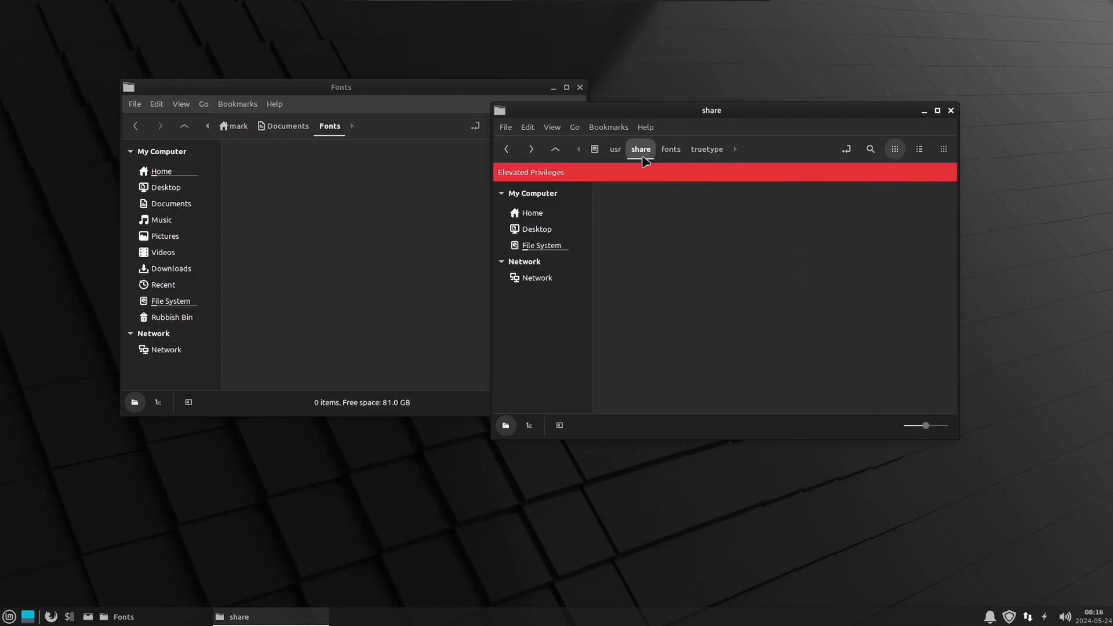
drag(952, 358, 947, 400)
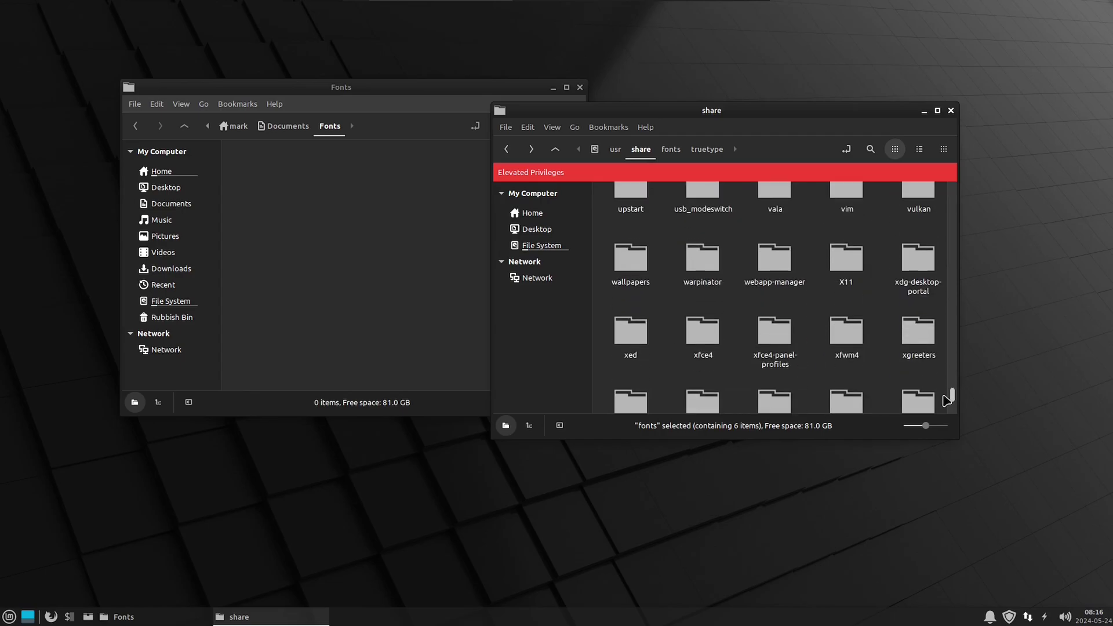
double_click(703, 343)
double_click(703, 212)
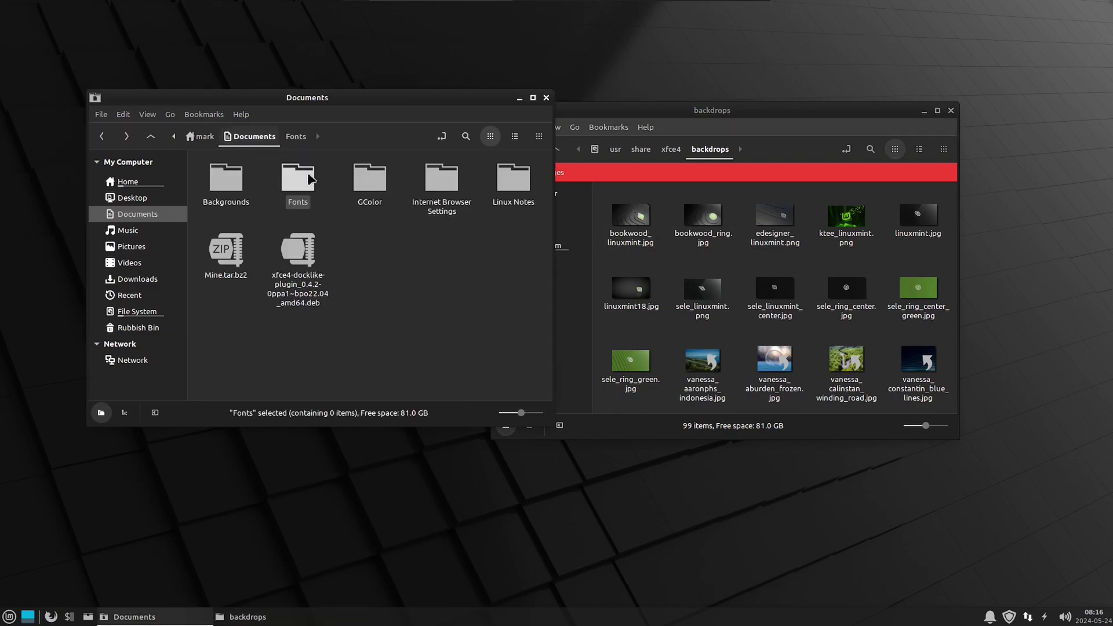
Move mintbrushedcolors.tar.gz from Documents/Backgrounds into the elevated backdrops folder.
double_click(251, 206)
right_click(297, 186)
click(377, 255)
click(740, 272)
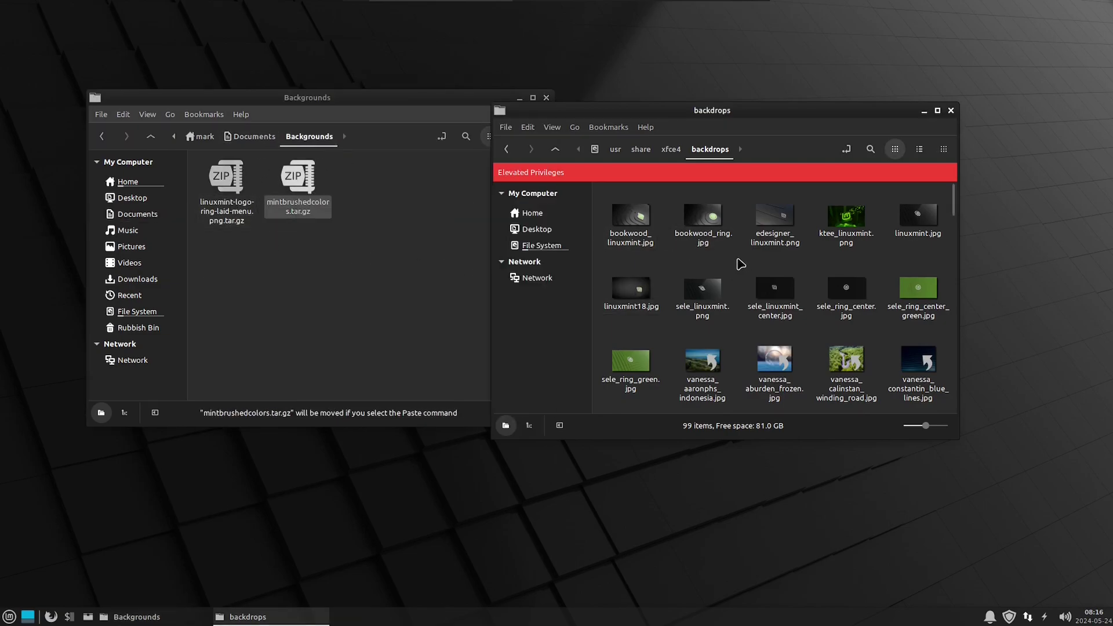
right_click(739, 259)
click(786, 381)
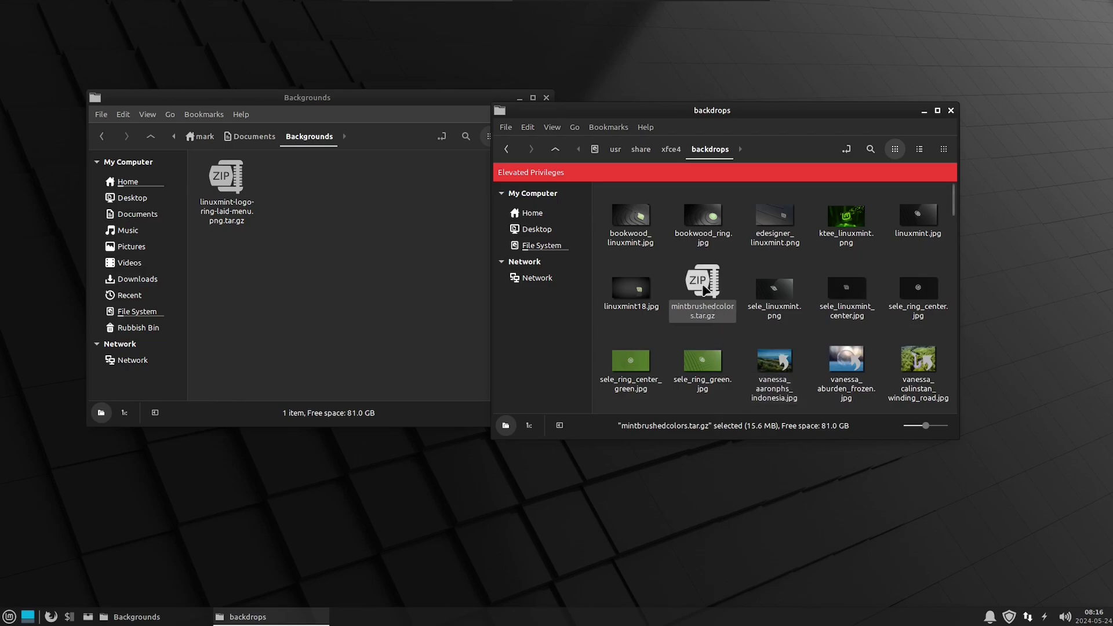
Extract mintbrushedcolors.tar.gz in place inside the backdrops folder.
right_click(702, 278)
click(776, 455)
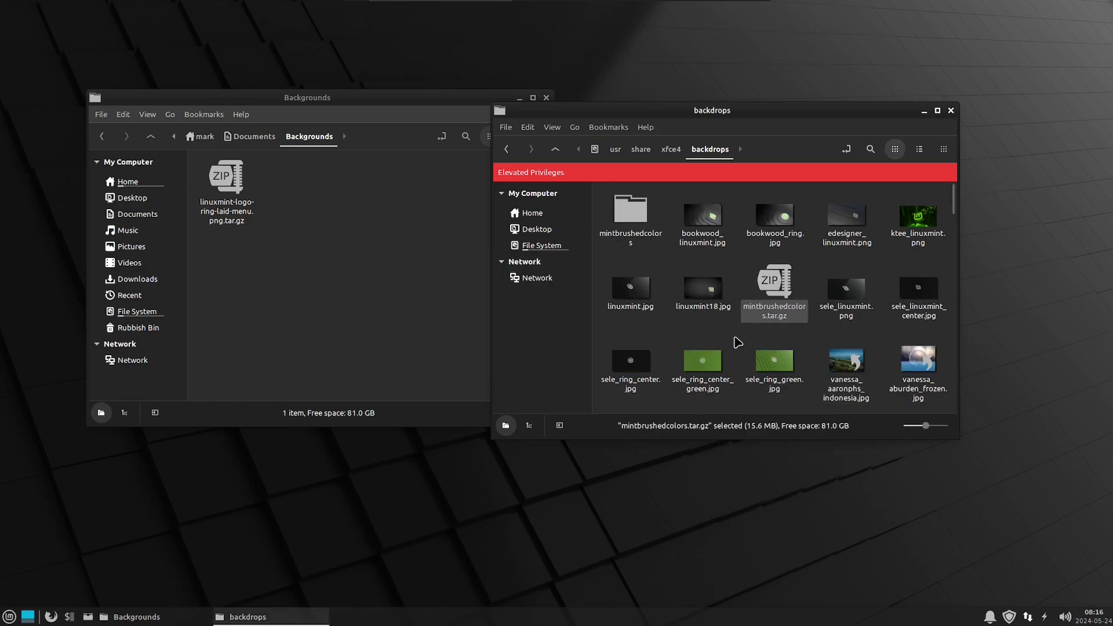
right_click(778, 277)
click(734, 342)
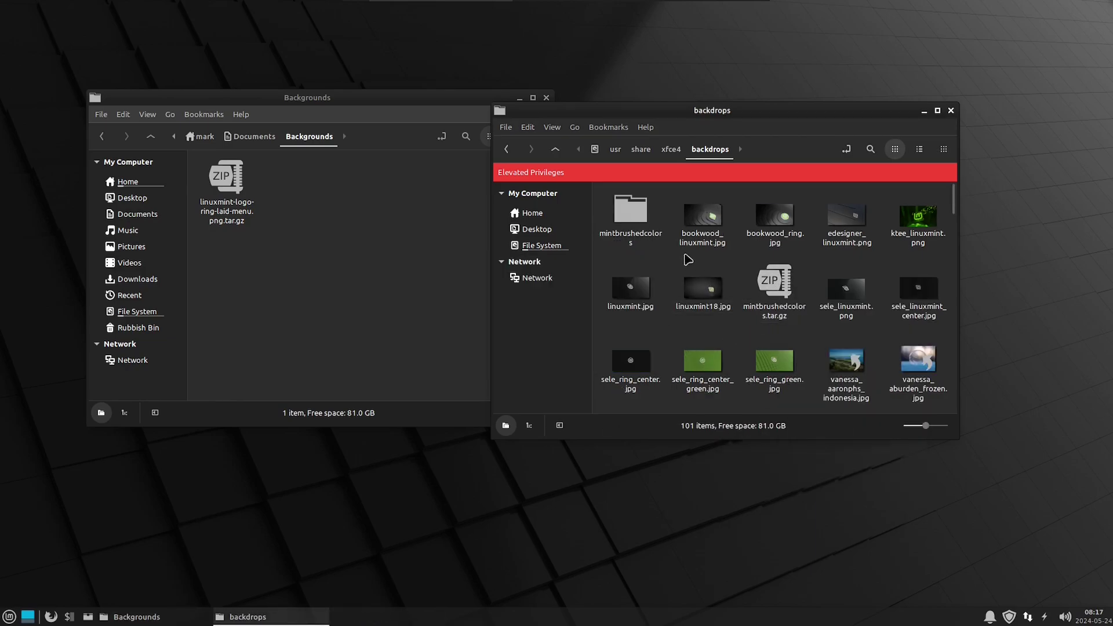
Move all five brush images from the extracted mintbrushedcolors folder up into backdrops.
double_click(628, 215)
key(ctrl+a)
right_click(632, 219)
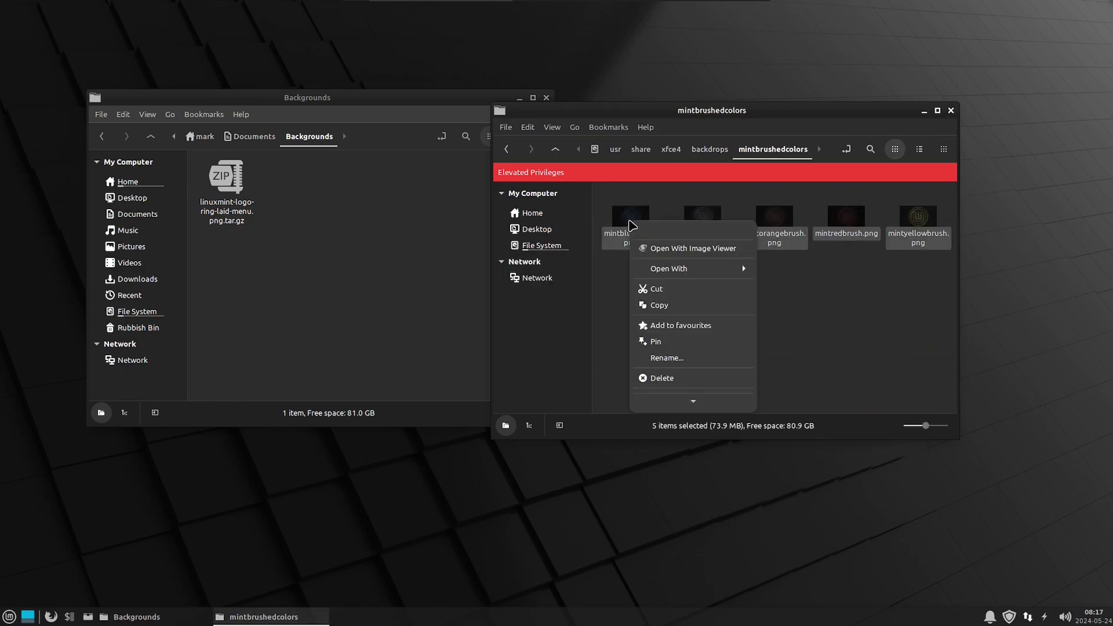
click(683, 291)
click(710, 149)
key(ctrl+v)
Permanently delete the emptied mintbrushedcolors folder from backdrops.
click(631, 214)
right_click(630, 216)
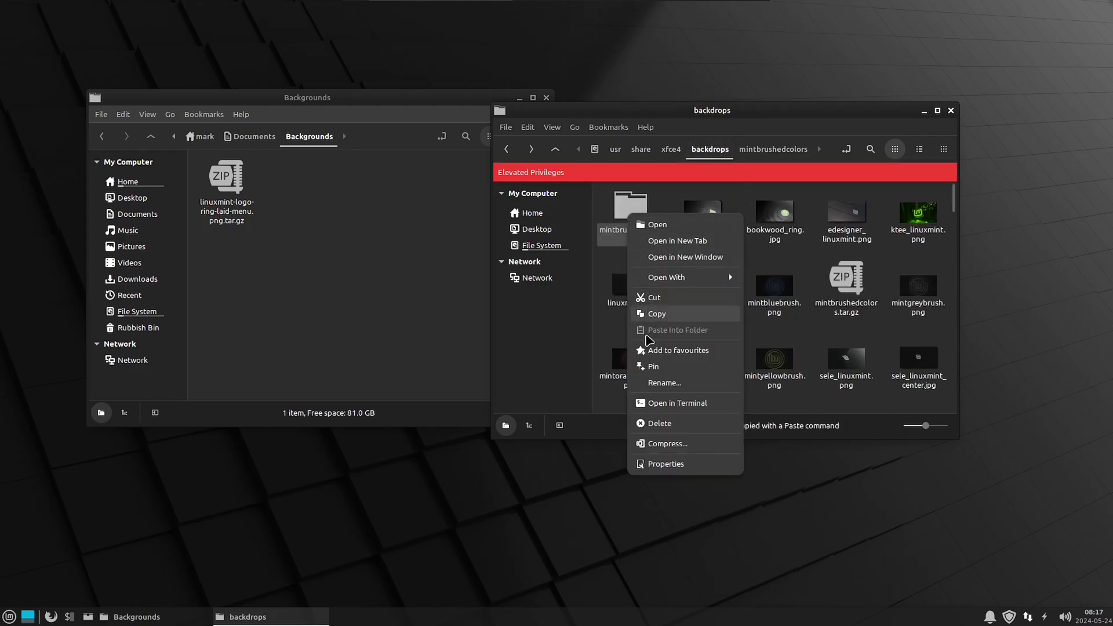
click(685, 422)
click(759, 327)
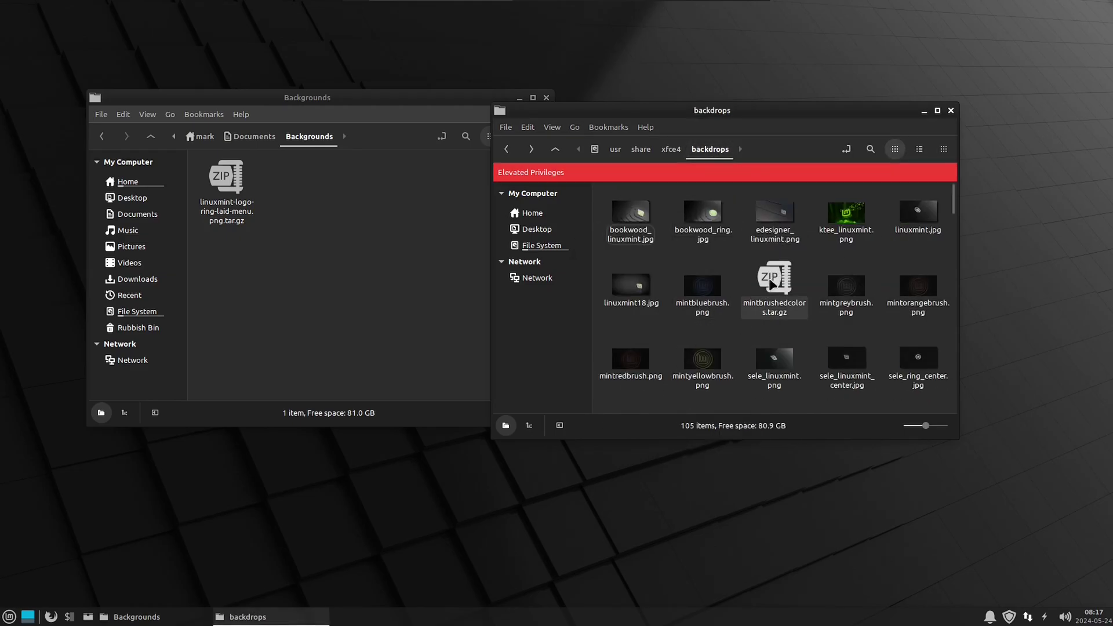
Move mintbrushedcolors.tar.gz from backdrops into /usr/share/backgrounds/linuxmint.
right_click(772, 278)
click(814, 353)
click(641, 149)
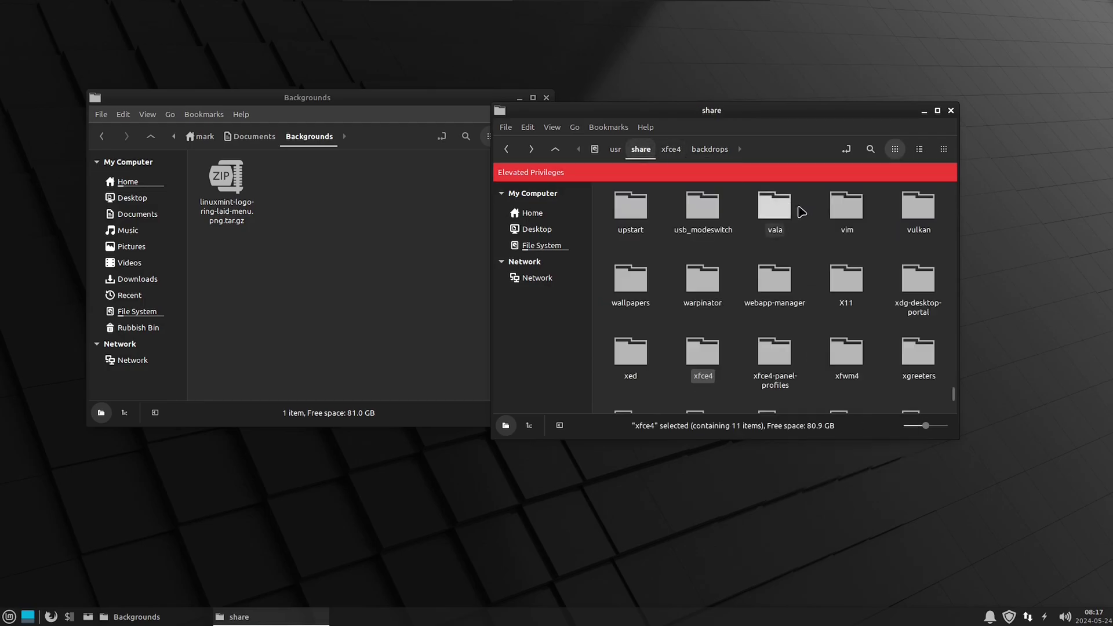
drag(953, 399, 952, 188)
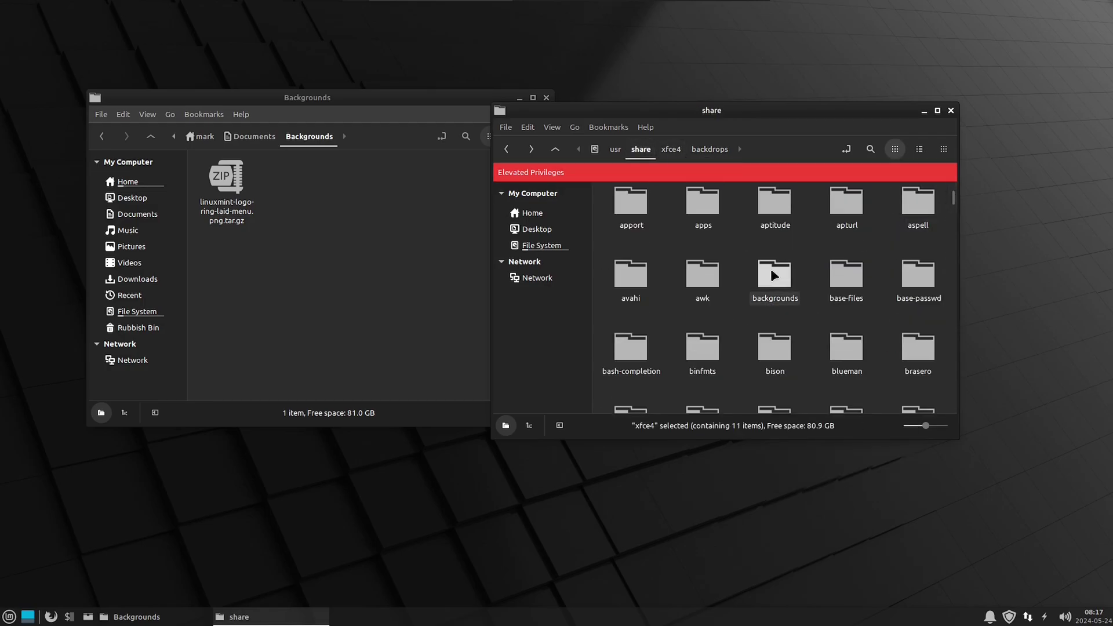
double_click(776, 272)
double_click(631, 211)
right_click(811, 354)
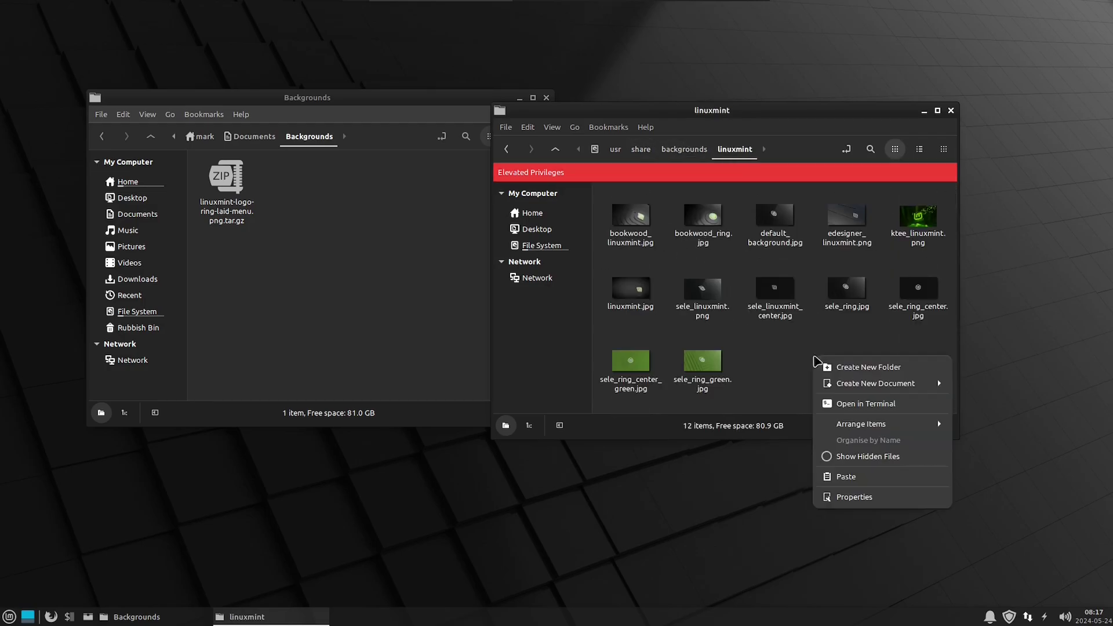
click(840, 480)
Extract mintbrushedcolors.tar.gz in place in the linuxmint backgrounds folder and permanently delete the archive.
right_click(704, 284)
click(767, 464)
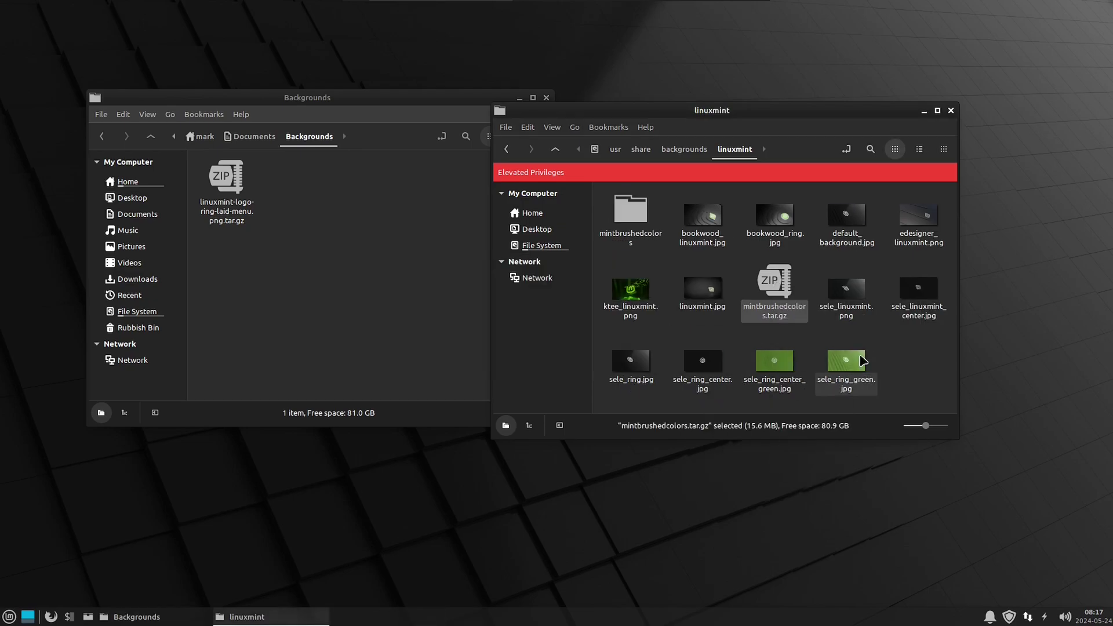
right_click(778, 290)
click(815, 444)
click(800, 322)
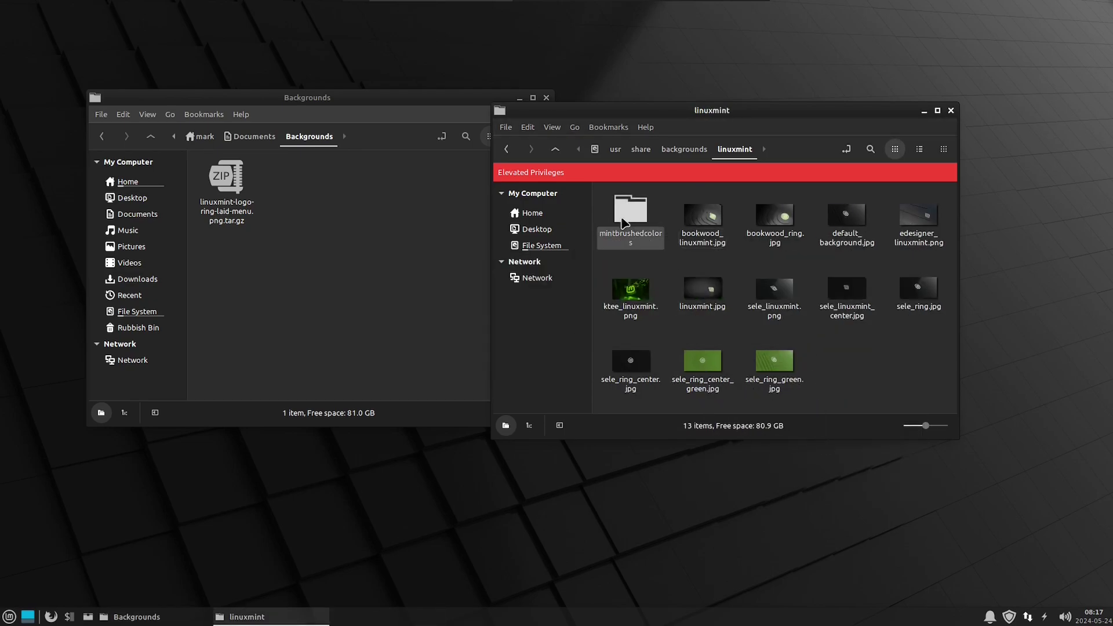
Move all five brush images from the extracted mintbrushedcolors folder up into the linuxmint backgrounds folder.
double_click(631, 212)
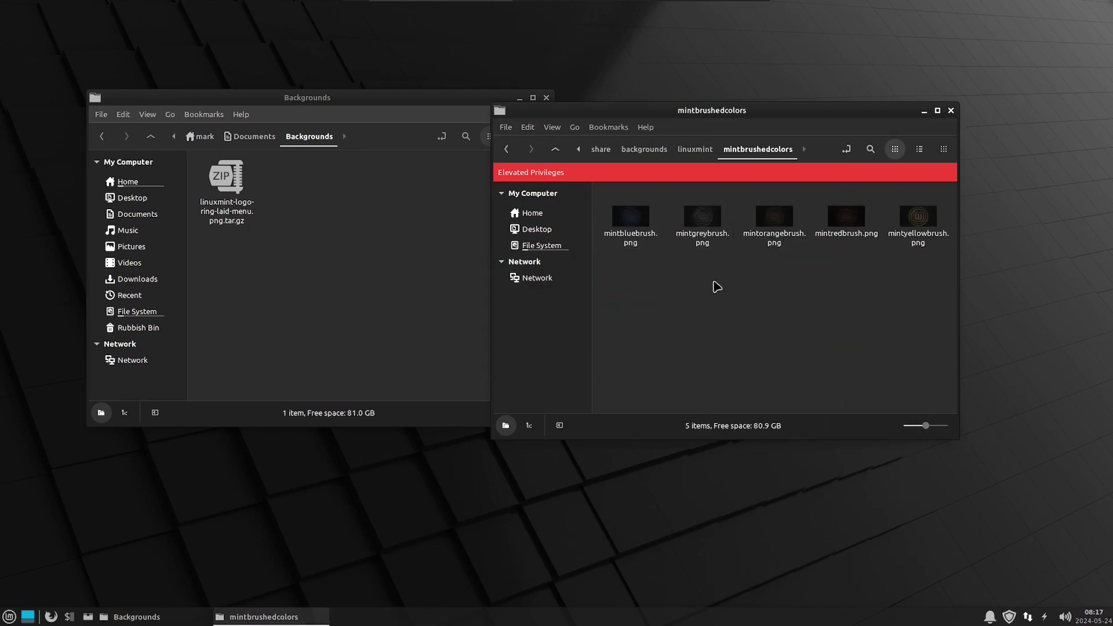
key(ctrl+a)
right_click(645, 222)
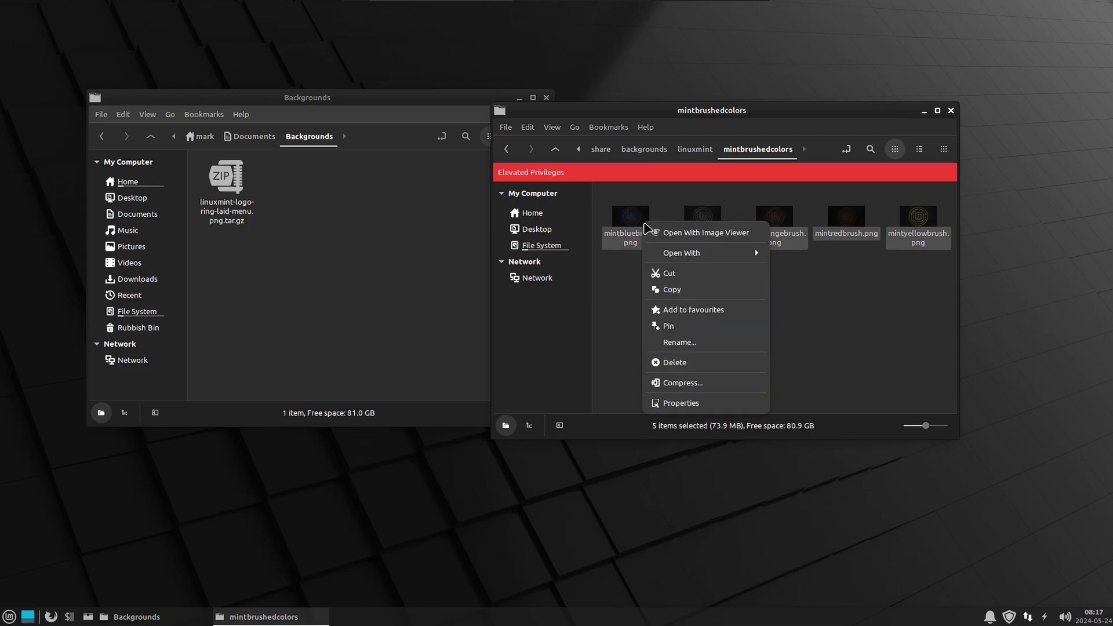
click(682, 272)
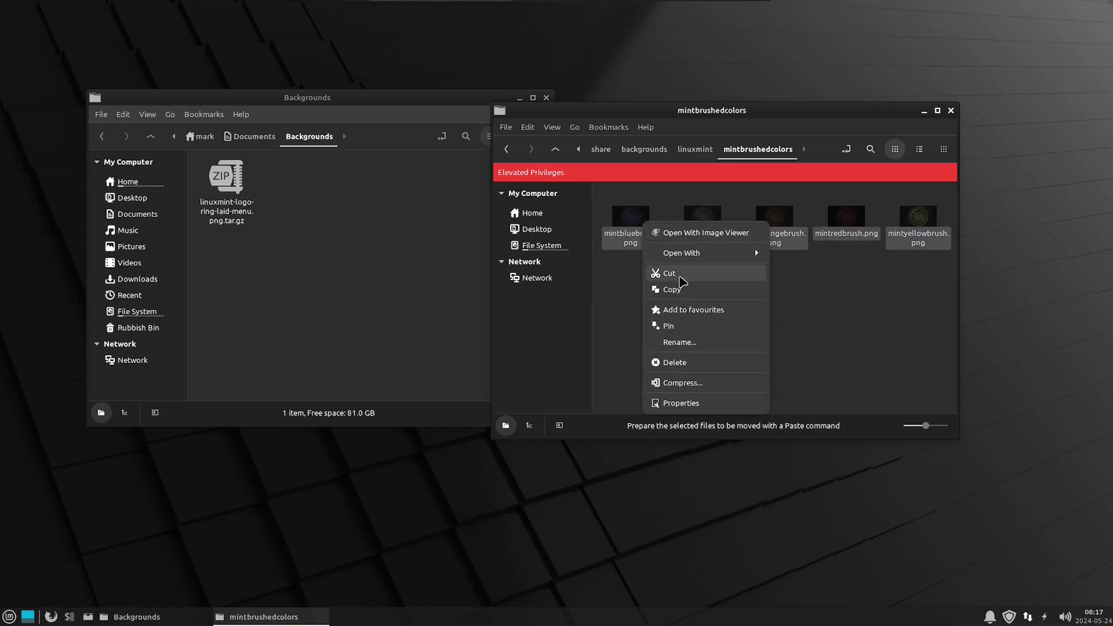
click(695, 150)
right_click(843, 337)
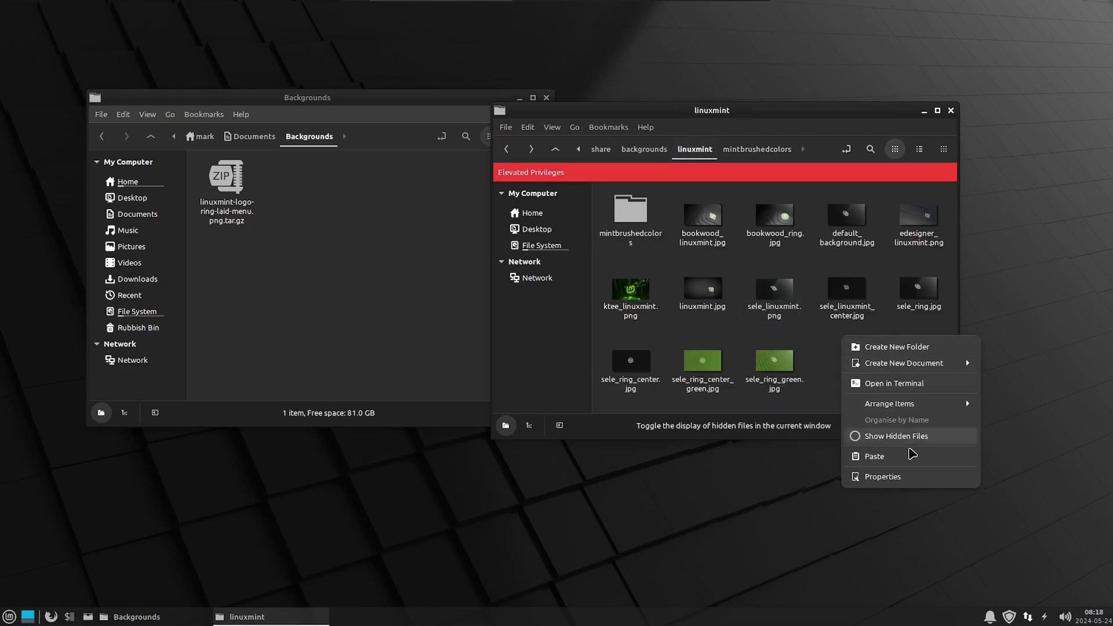
click(912, 456)
Permanently delete the emptied mintbrushedcolors folder from the linuxmint backgrounds folder.
right_click(633, 215)
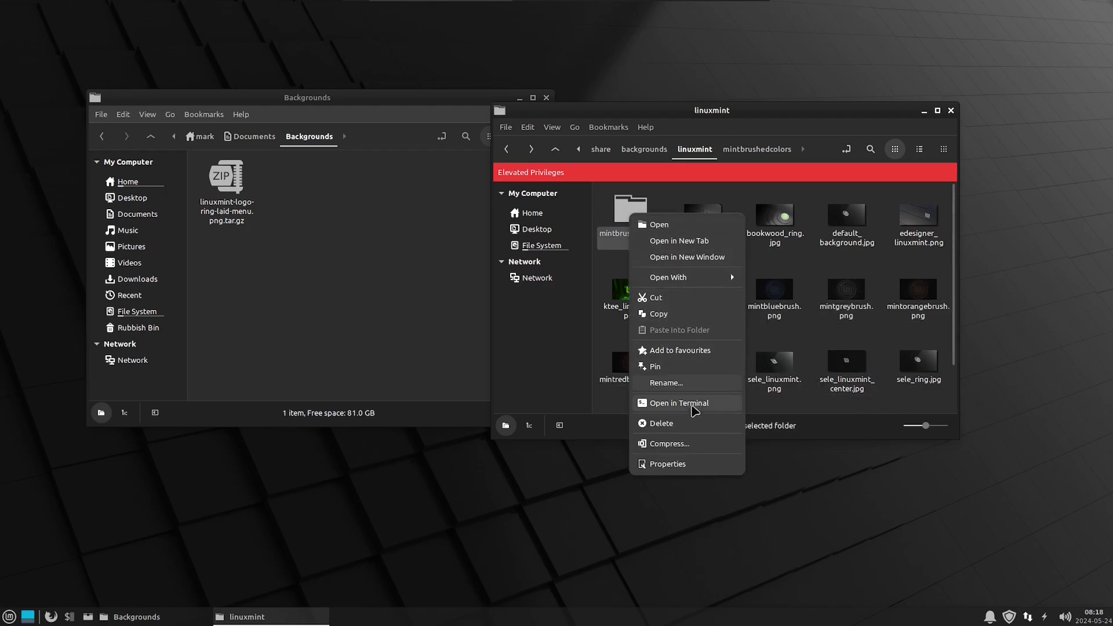
click(685, 424)
click(800, 321)
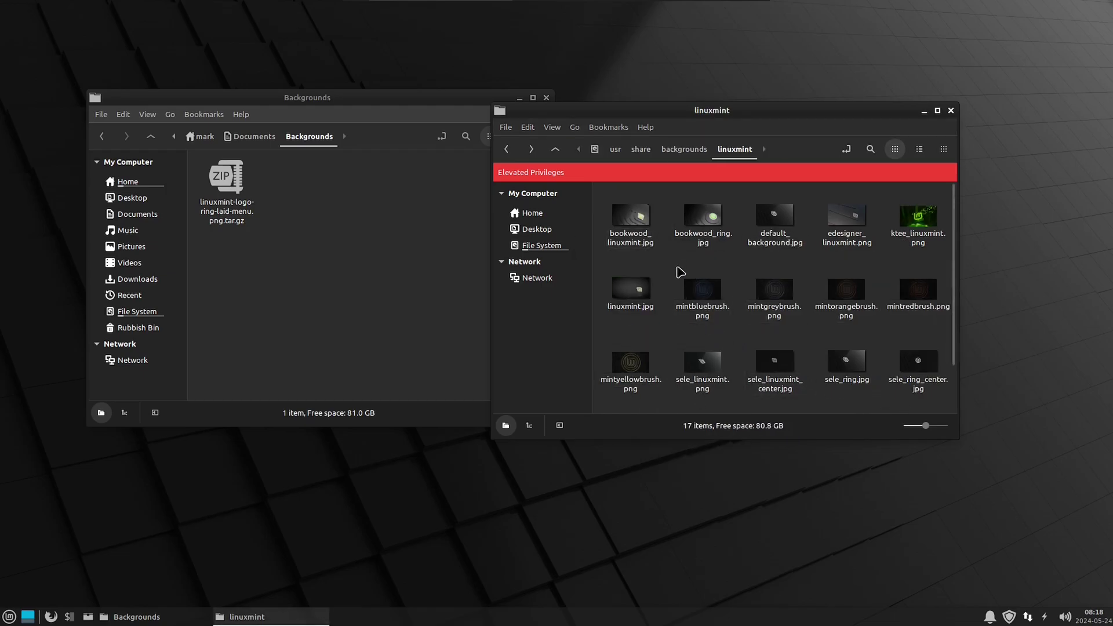
Cut linuxmint-logo-ring-laid-menu.png.tar.gz in Documents/Backgrounds and return the elevated window to /usr/share.
right_click(211, 163)
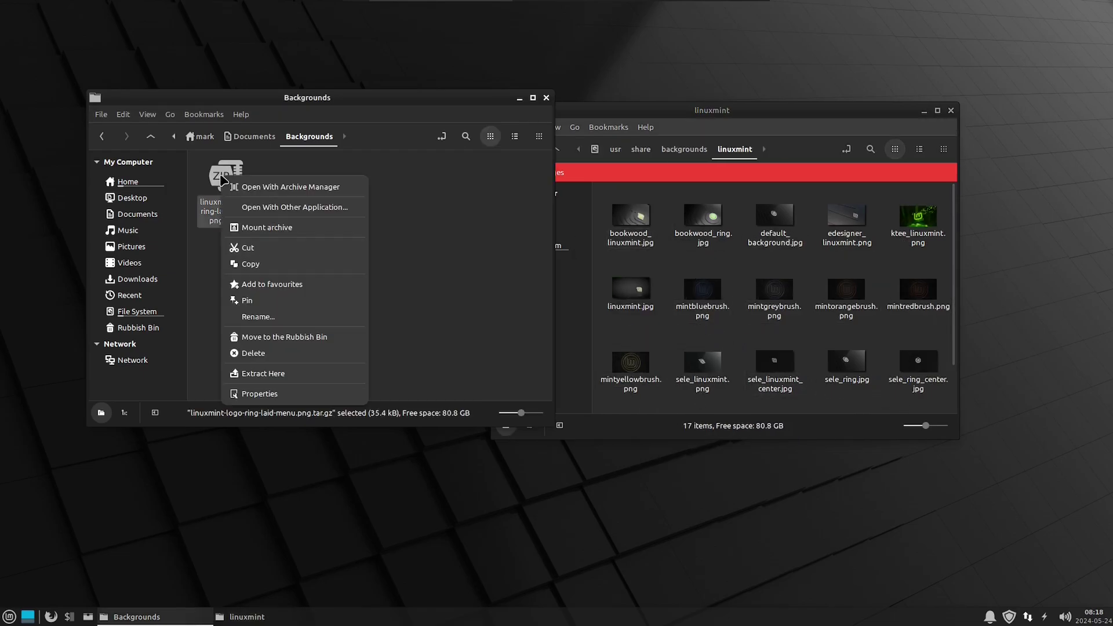
click(274, 249)
click(641, 149)
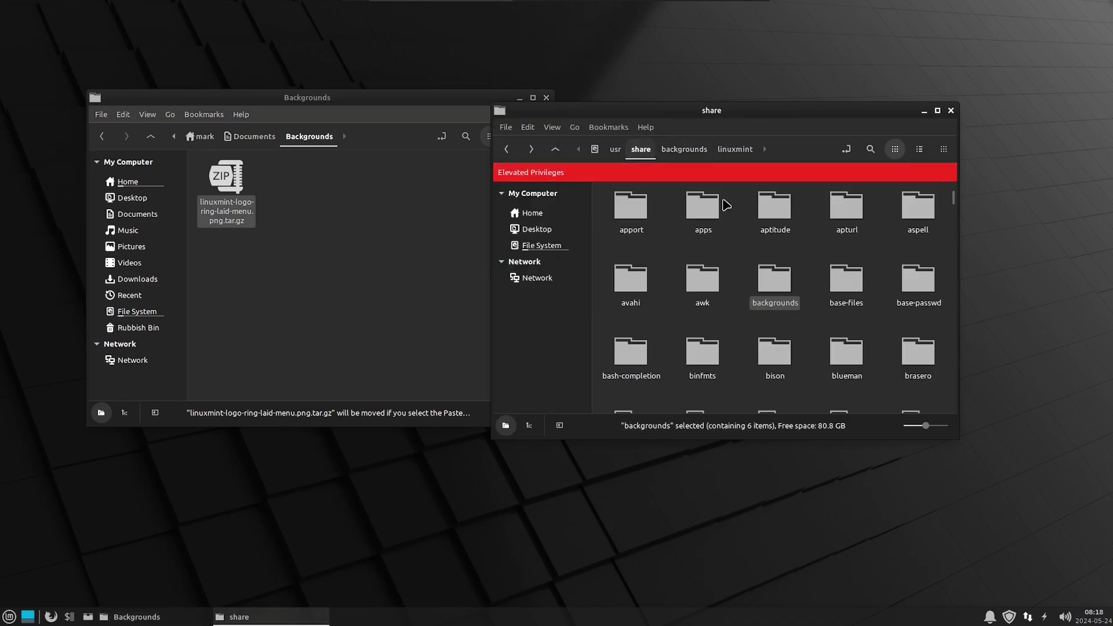
Paste the cut linuxmint-logo-ring-laid-menu.png.tar.gz into /usr/share/pixmaps.
scroll(812, 290, down, 2)
scroll(814, 290, down, 10)
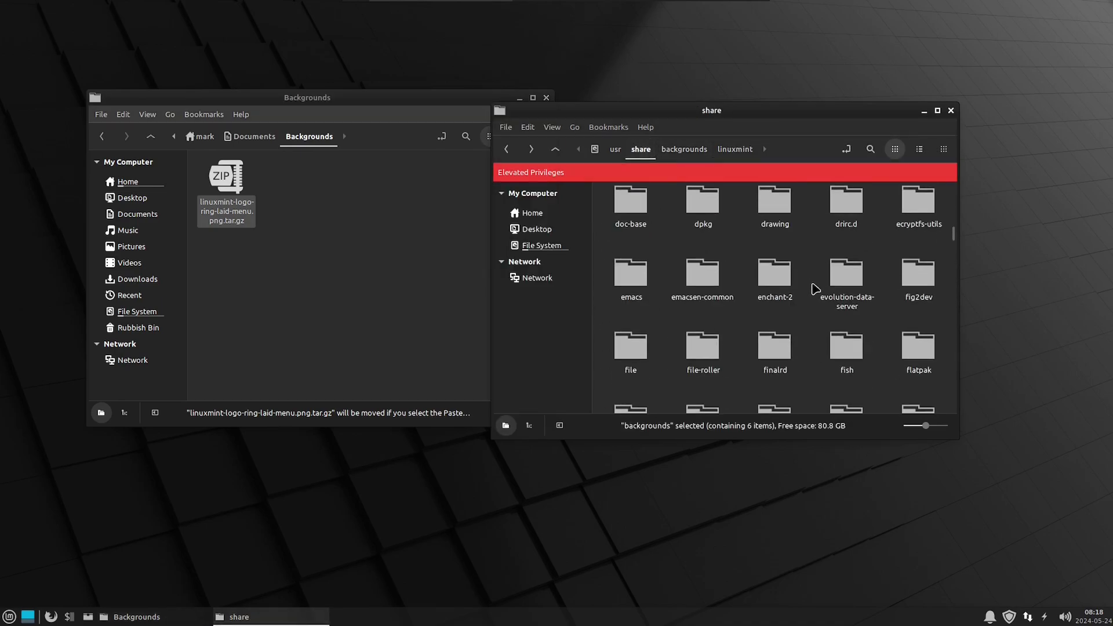
scroll(815, 290, down, 10)
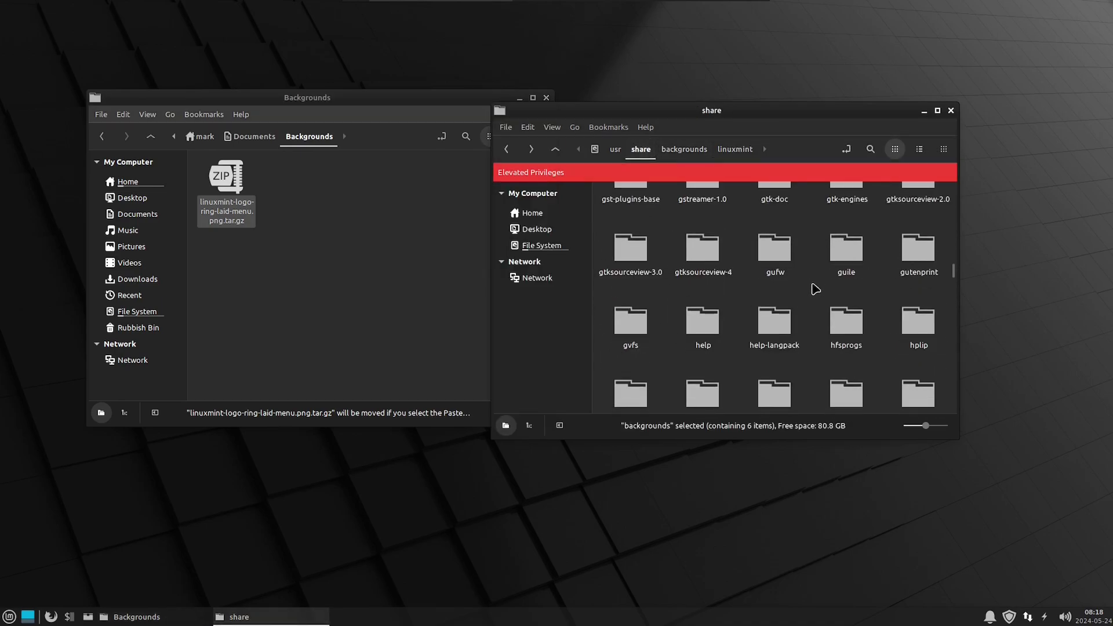
scroll(816, 289, down, 5)
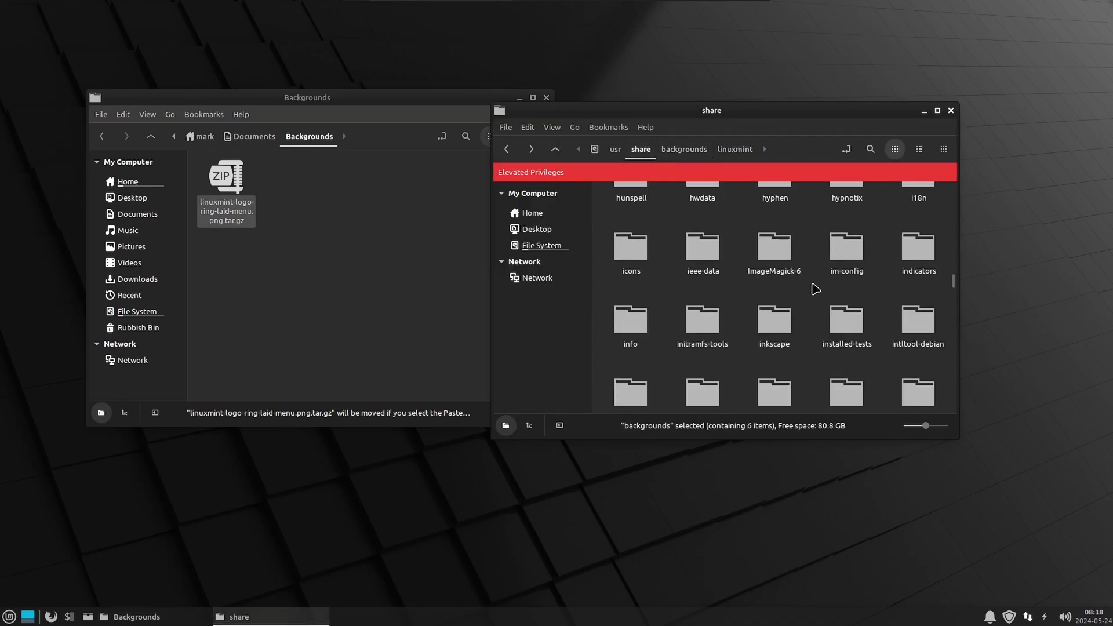
scroll(816, 289, down, 10)
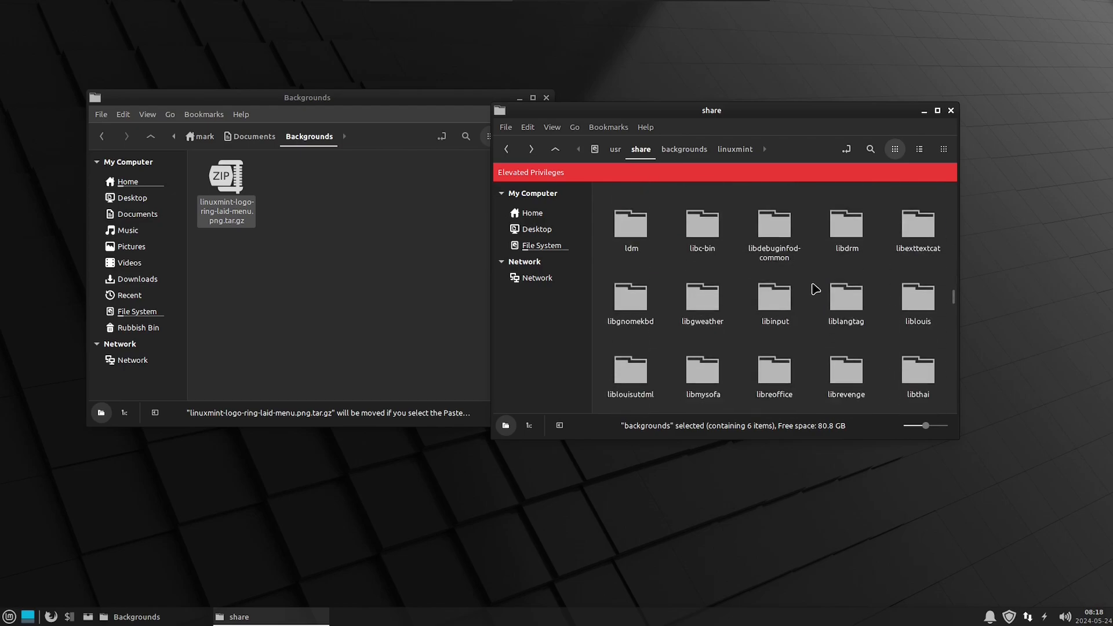
scroll(816, 289, down, 5)
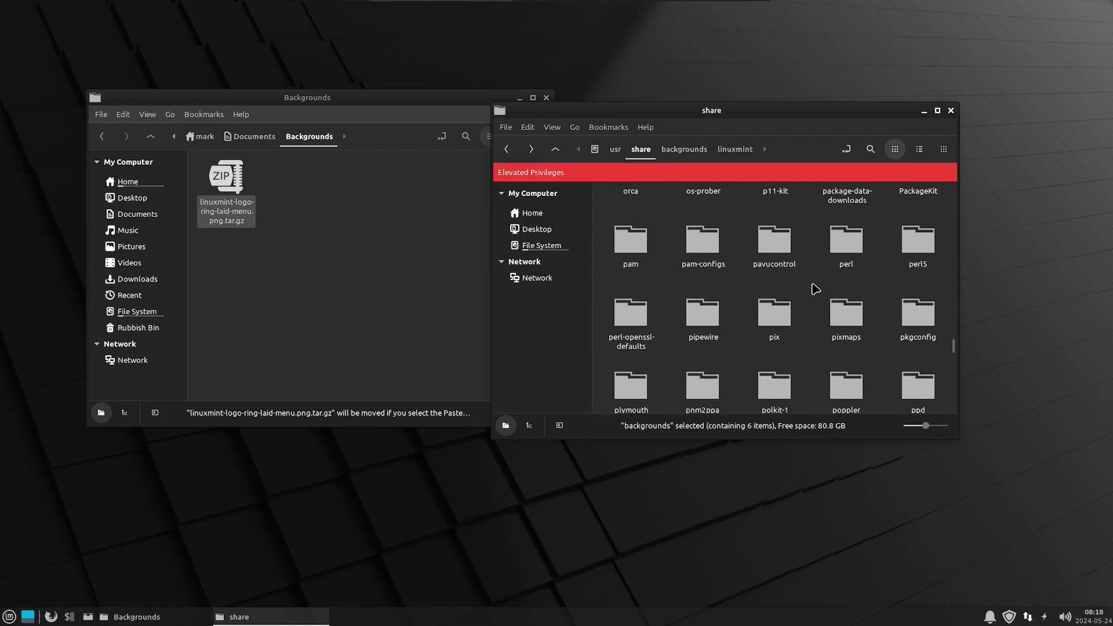
double_click(846, 313)
right_click(810, 334)
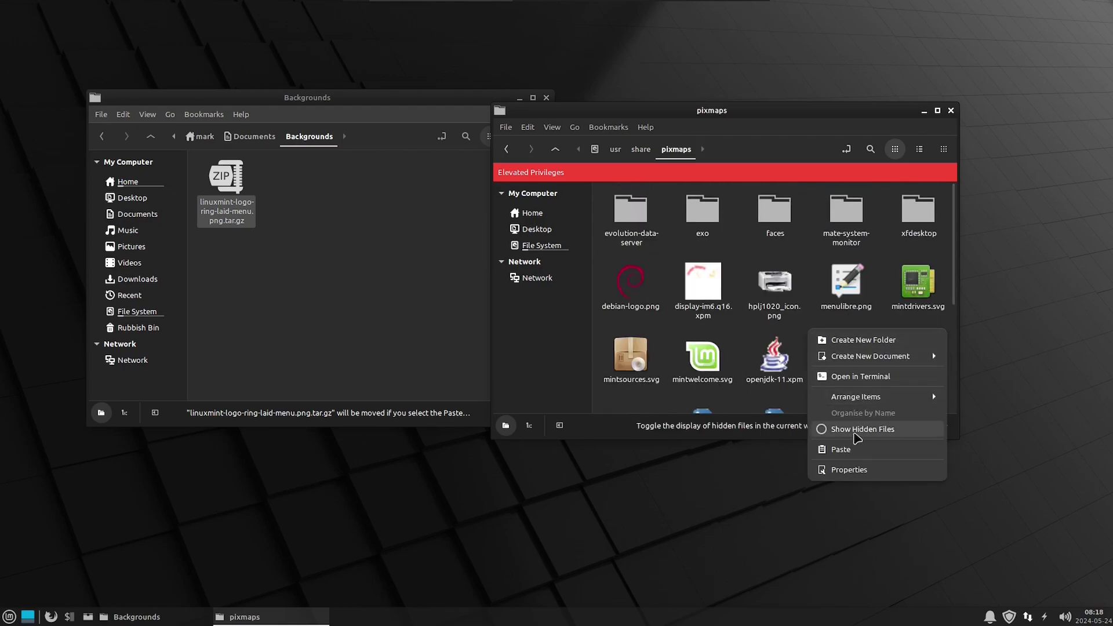
click(860, 450)
Extract linuxmint-logo-ring-laid-menu.png.tar.gz in place in the pixmaps folder and delete the archive.
right_click(850, 281)
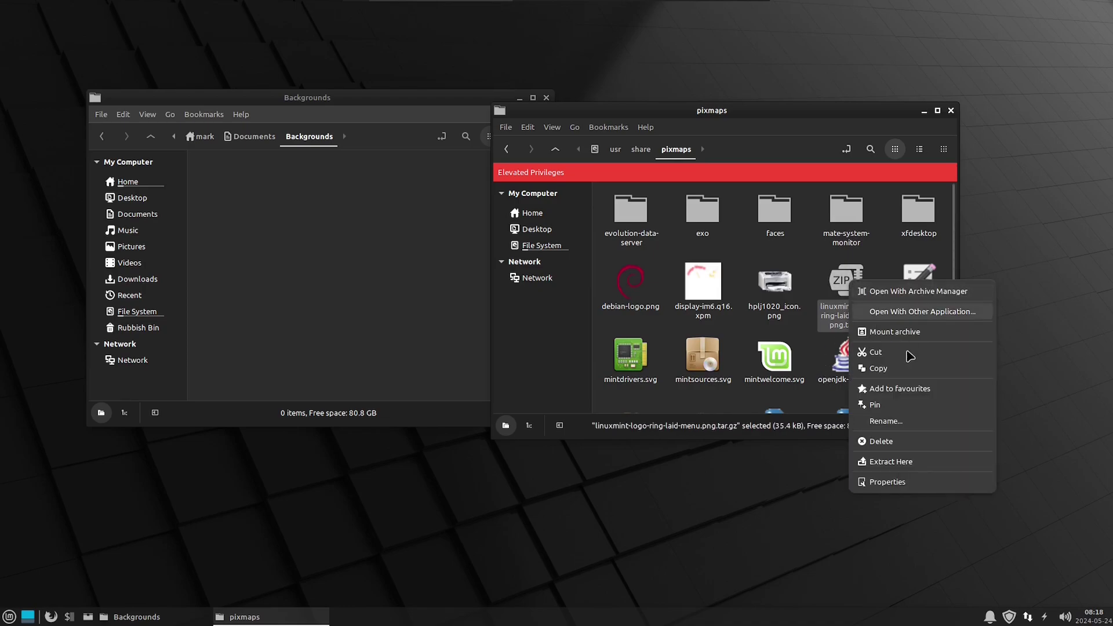
click(922, 463)
right_click(925, 283)
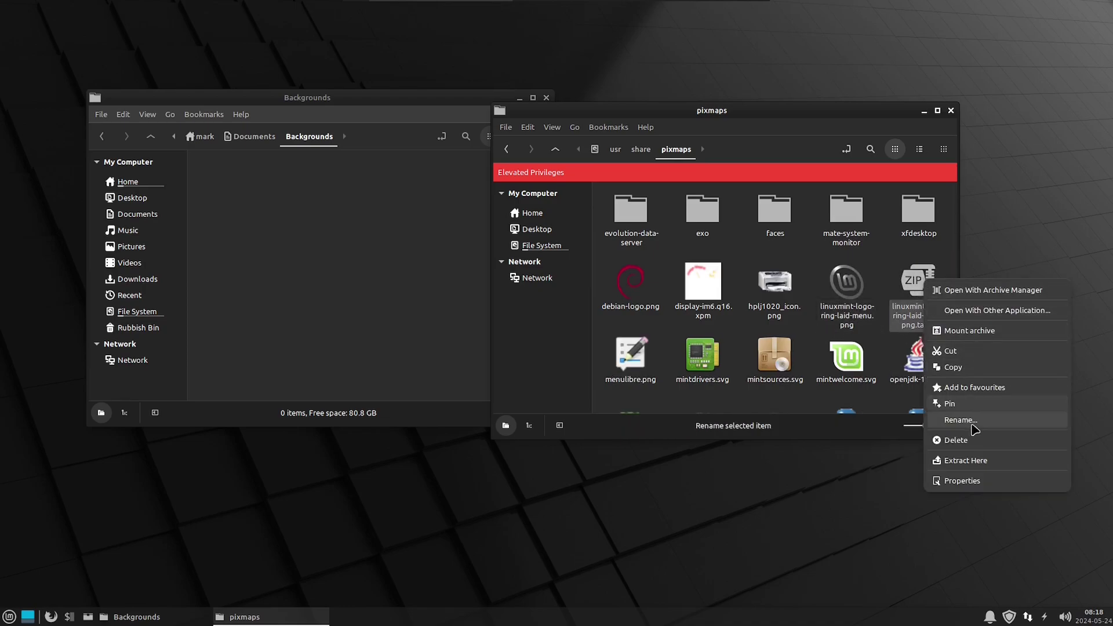
click(957, 440)
click(849, 323)
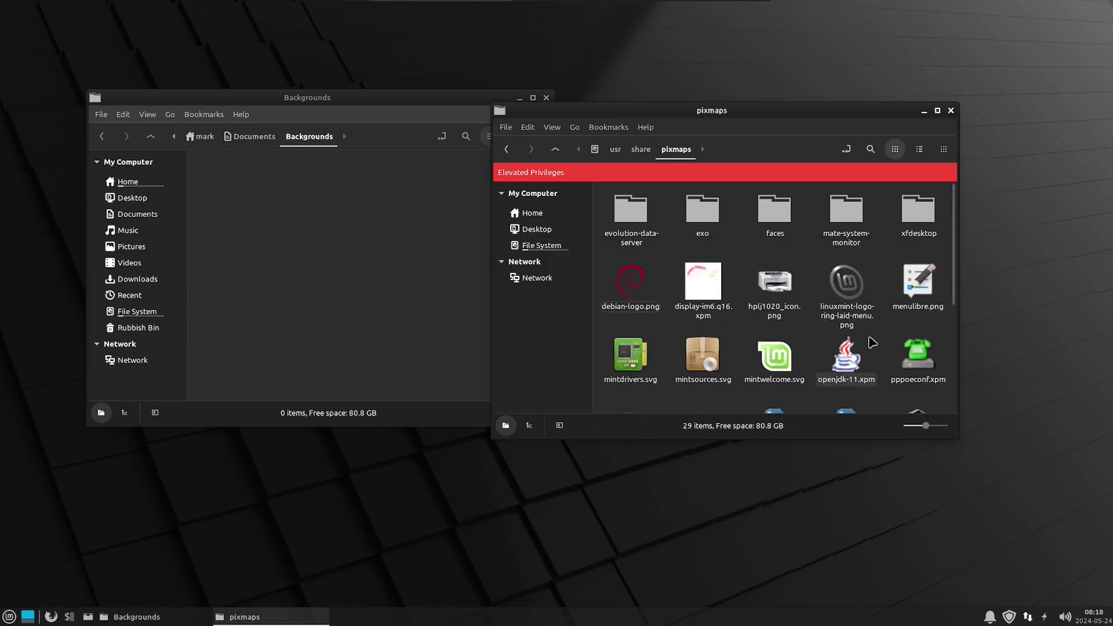
Permanently delete the emptied Backgrounds folder from Documents.
click(250, 136)
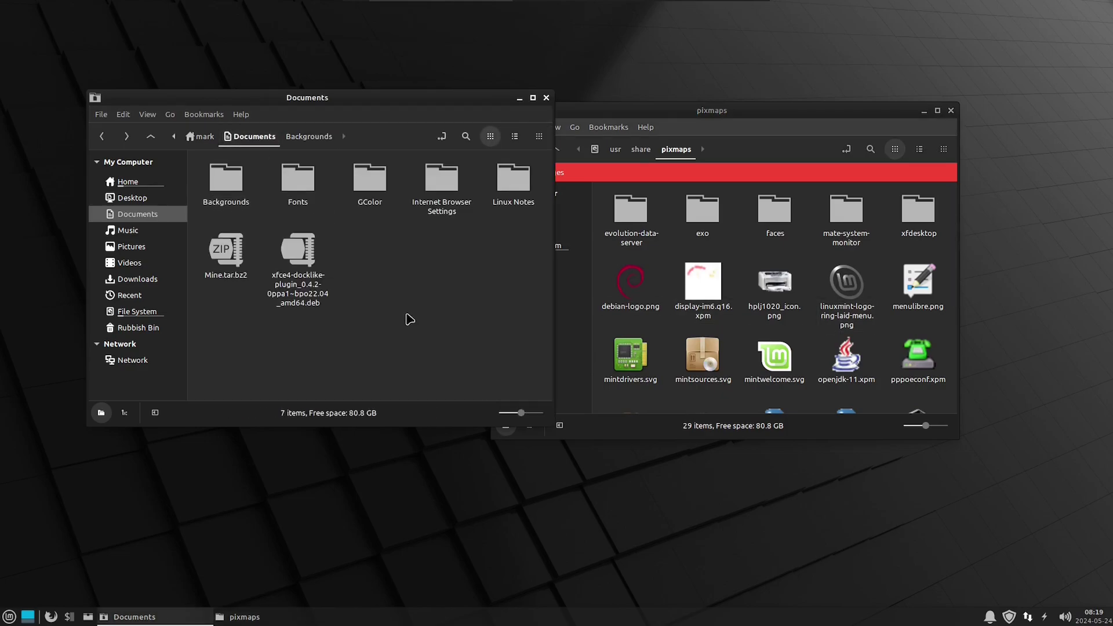
click(216, 184)
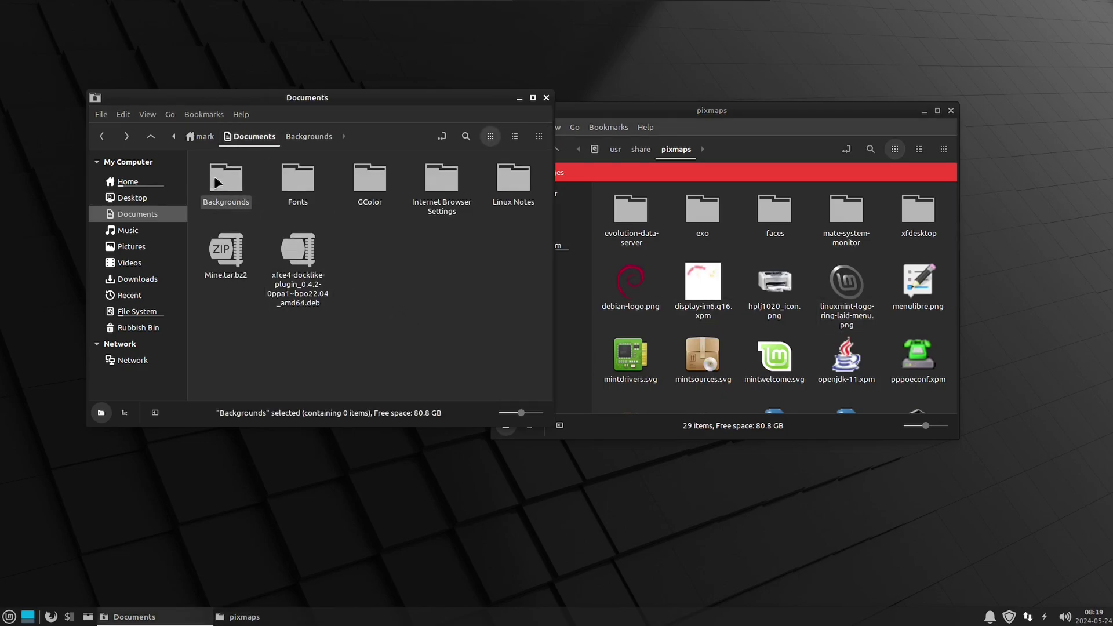
key(shift+Delete)
click(415, 307)
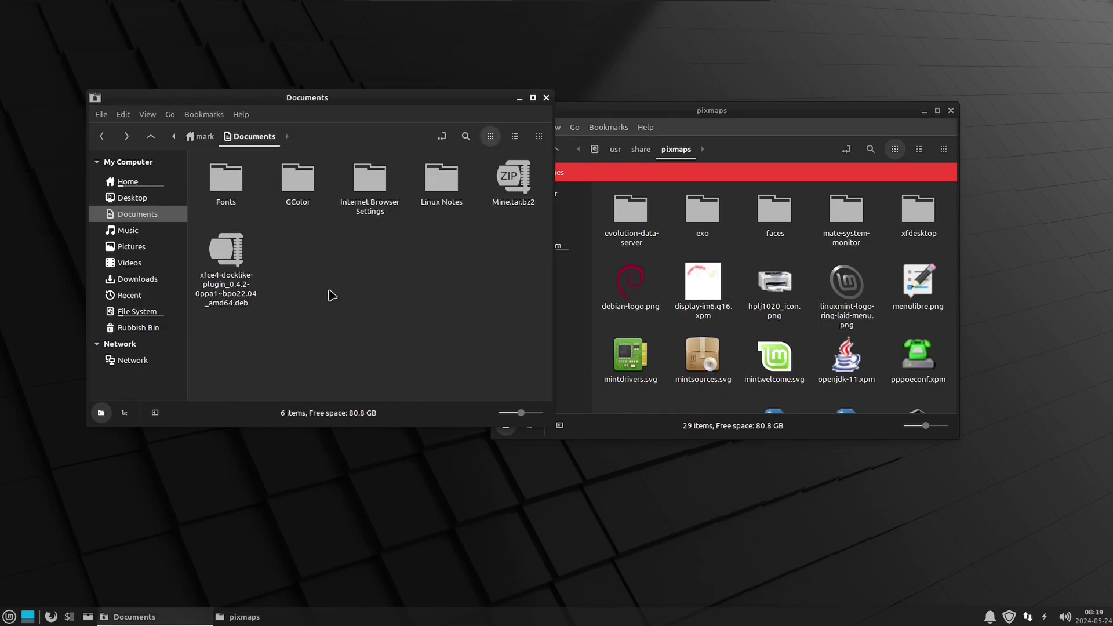
Check that the Fonts folder is empty and delete it from Documents, and close the elevated file manager window.
double_click(228, 186)
click(102, 136)
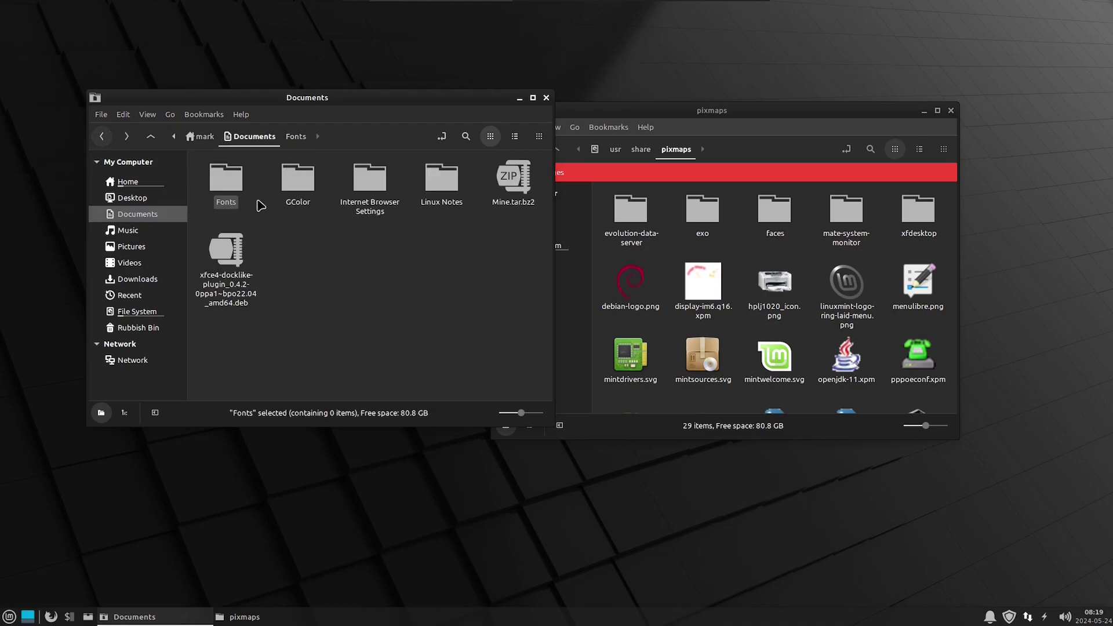
right_click(227, 185)
click(285, 426)
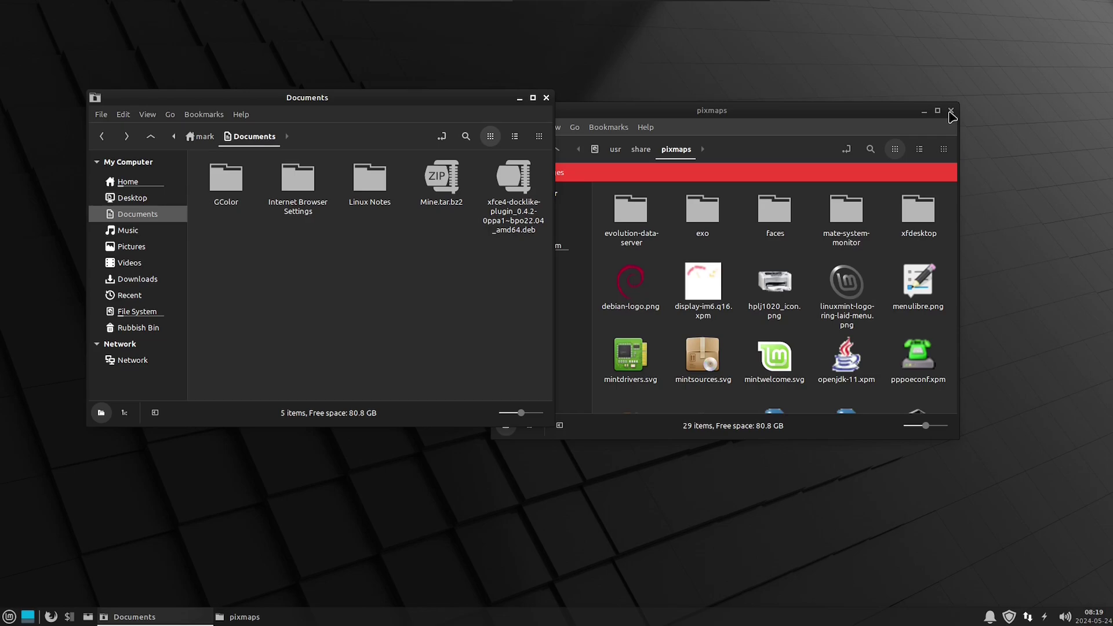
click(951, 112)
drag(370, 104, 545, 109)
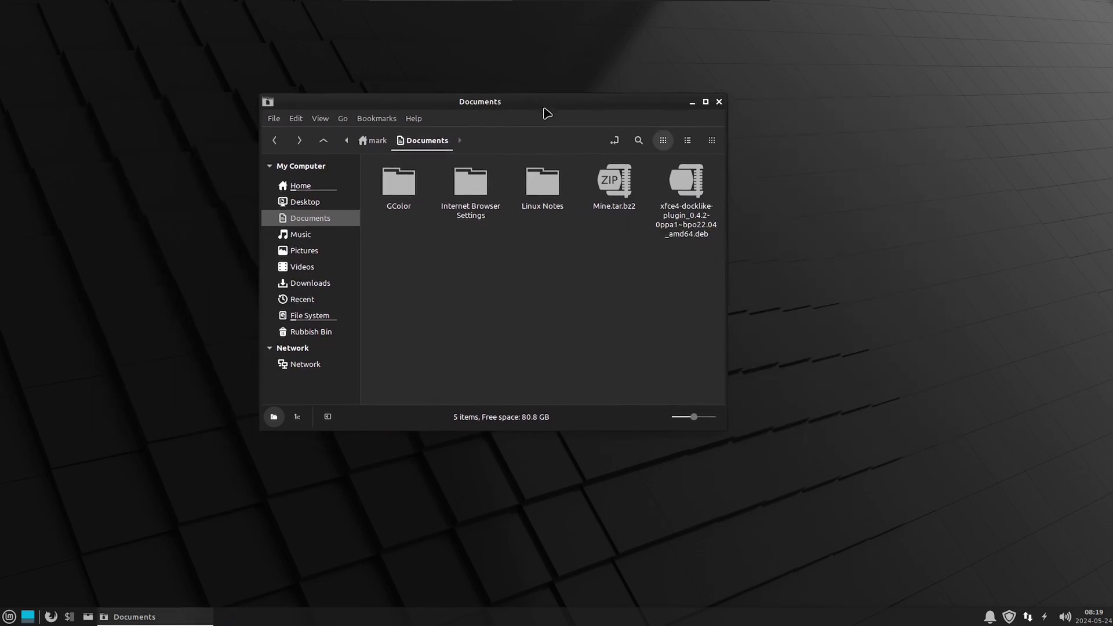
Install the xfce4-docklike-plugin package from Documents with GDebi, authenticating with the account password, and close the installer.
right_click(694, 182)
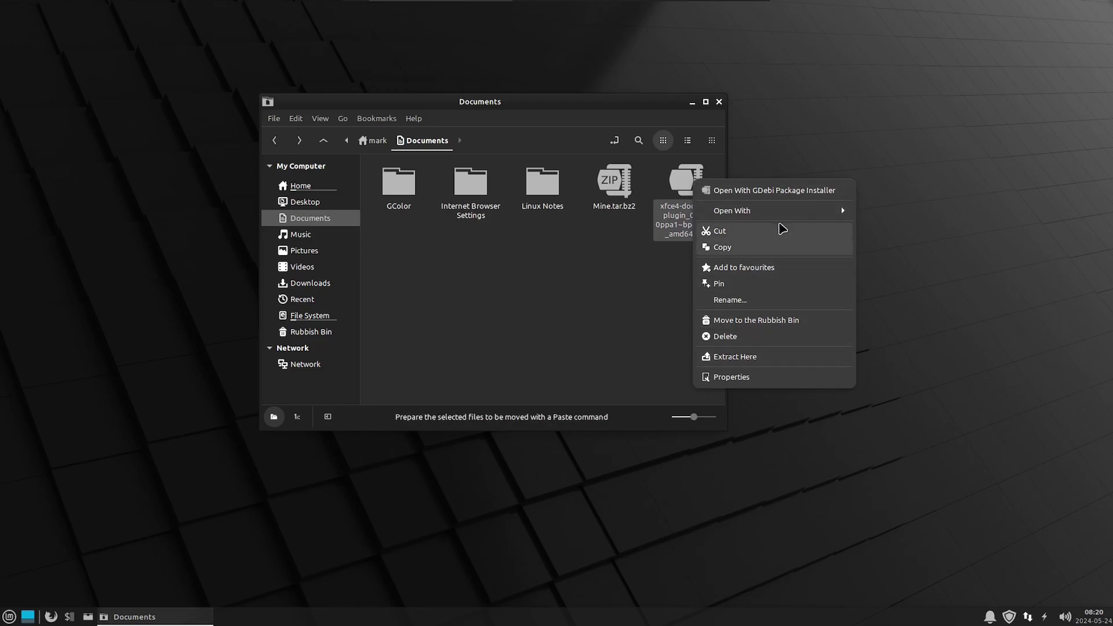
click(793, 195)
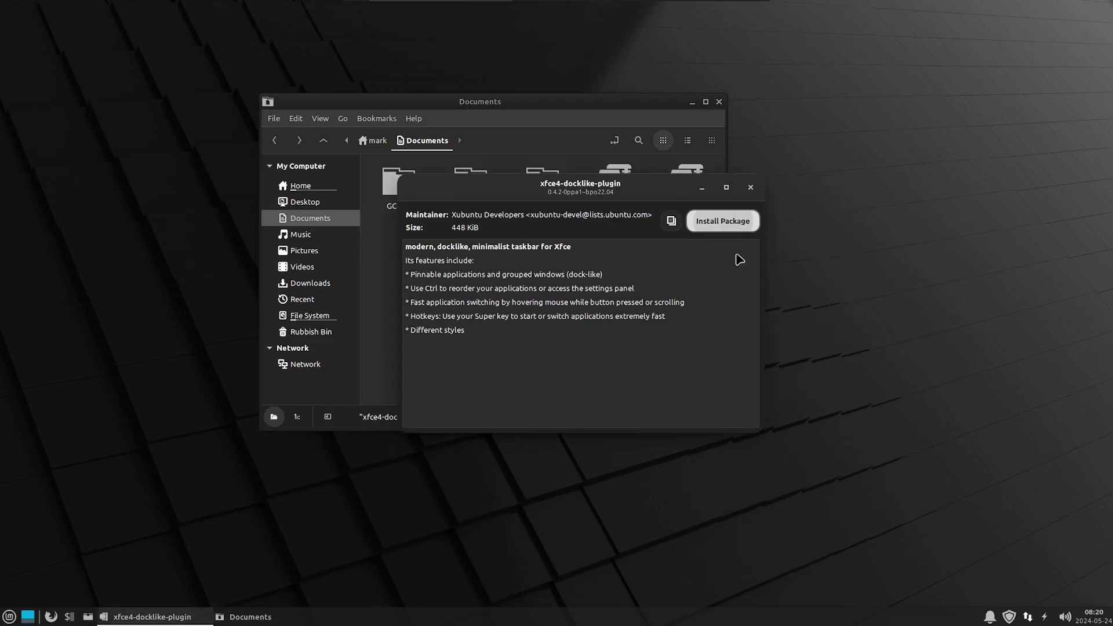
click(734, 221)
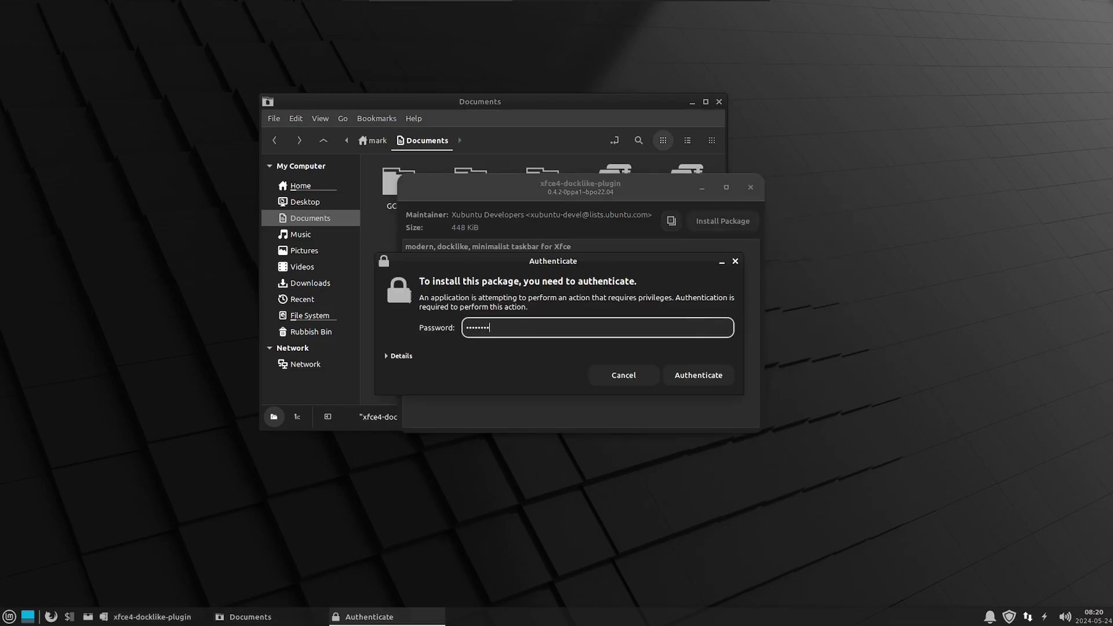
key(Return)
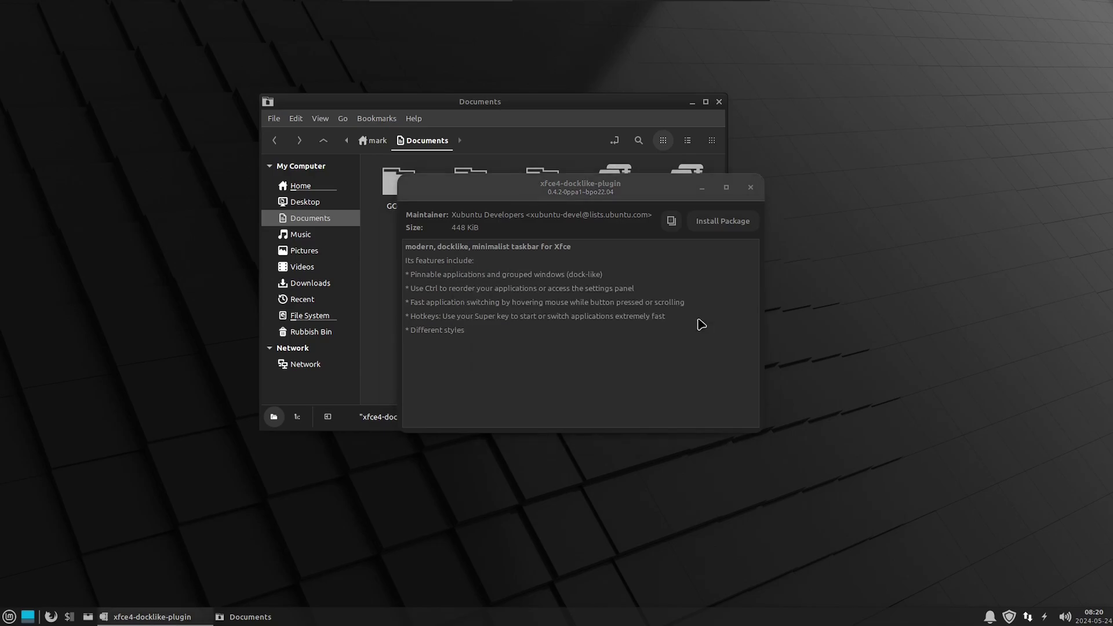
click(760, 188)
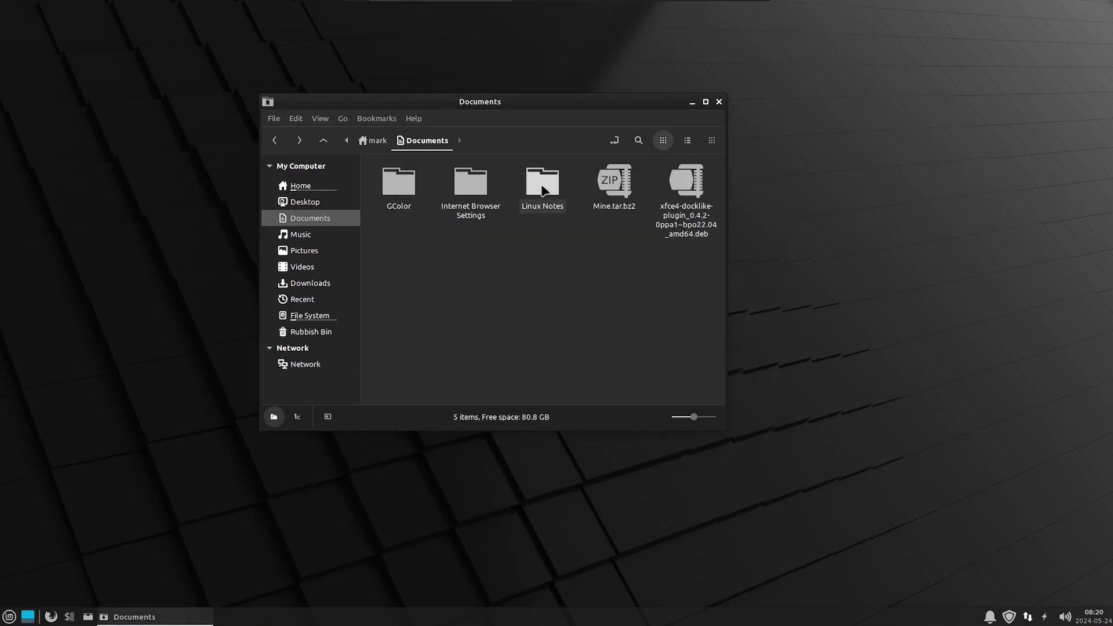
Install the gcolor3 package from the GColor folder with its additional dependencies, authenticating with the account password, and close the installer.
double_click(399, 183)
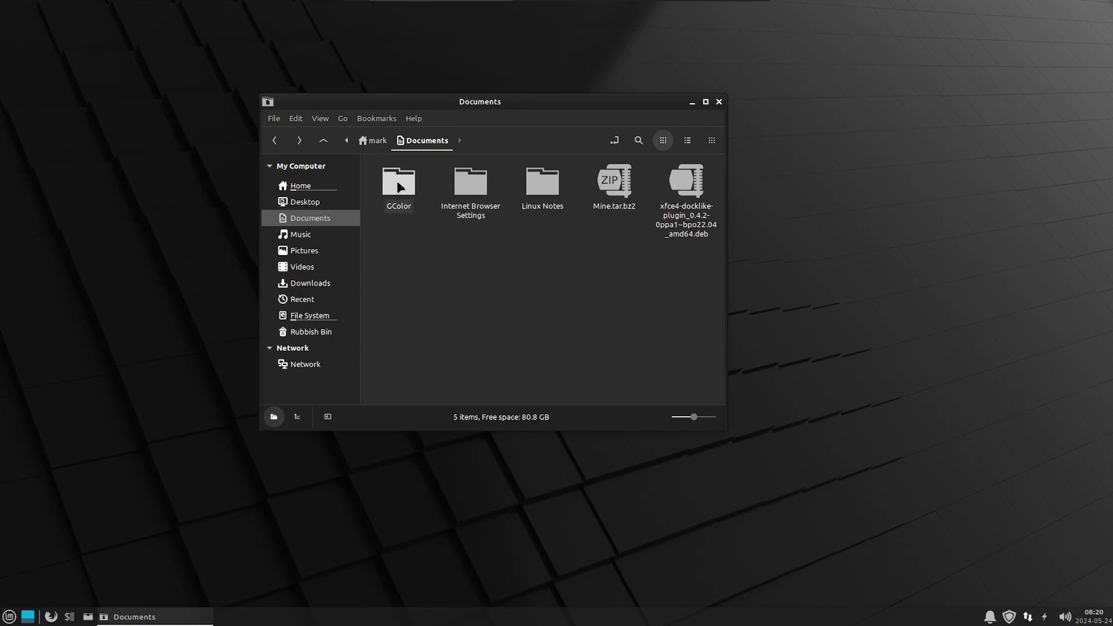
double_click(399, 183)
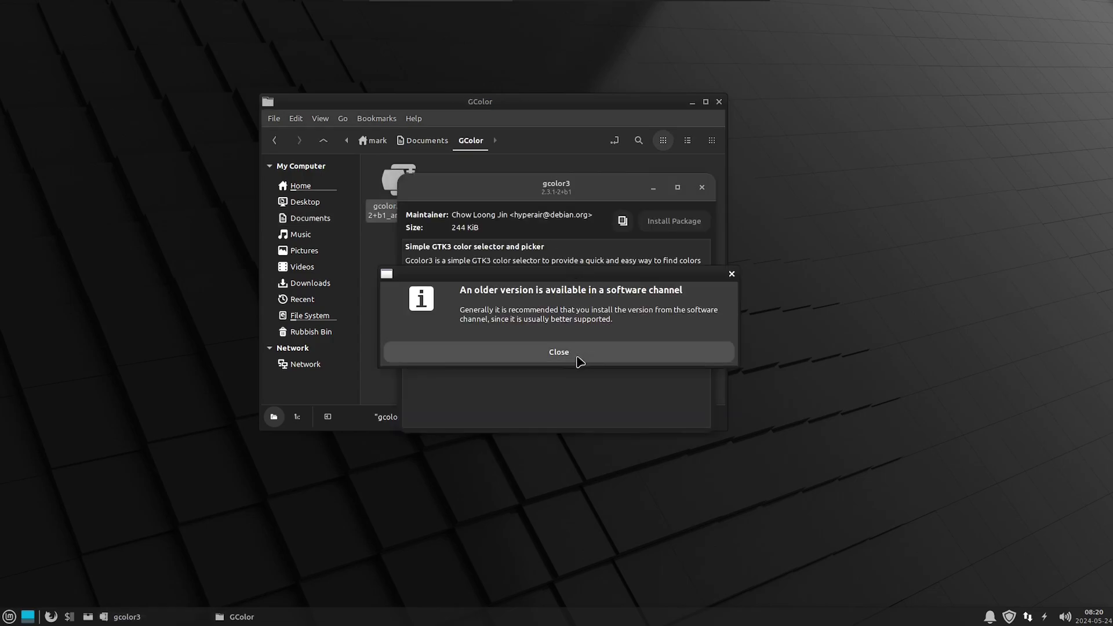
click(578, 359)
click(688, 255)
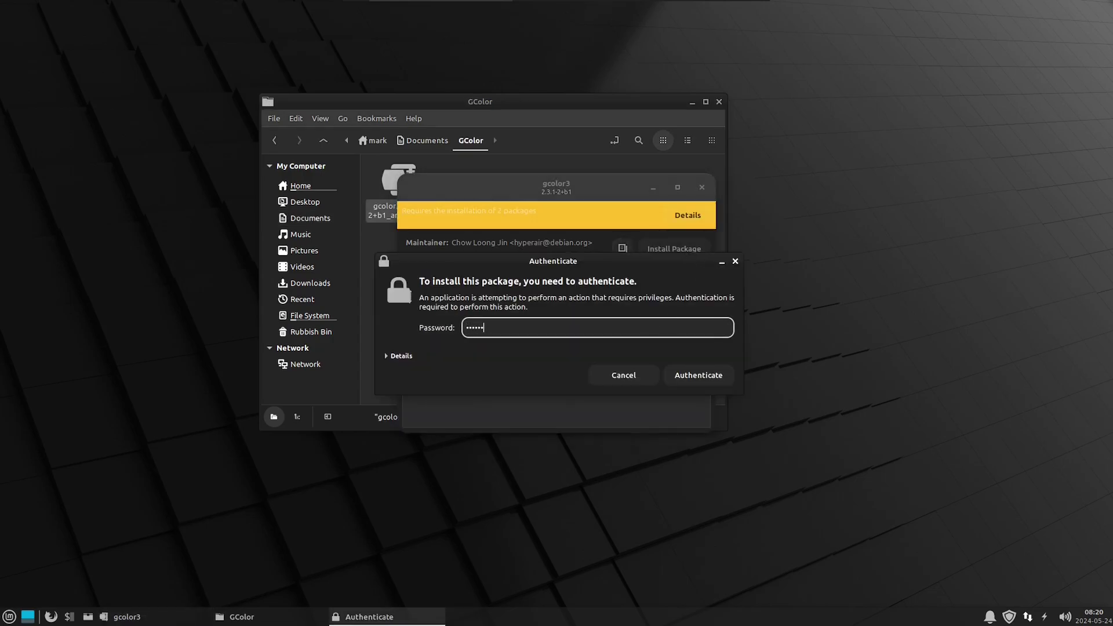
key(Return)
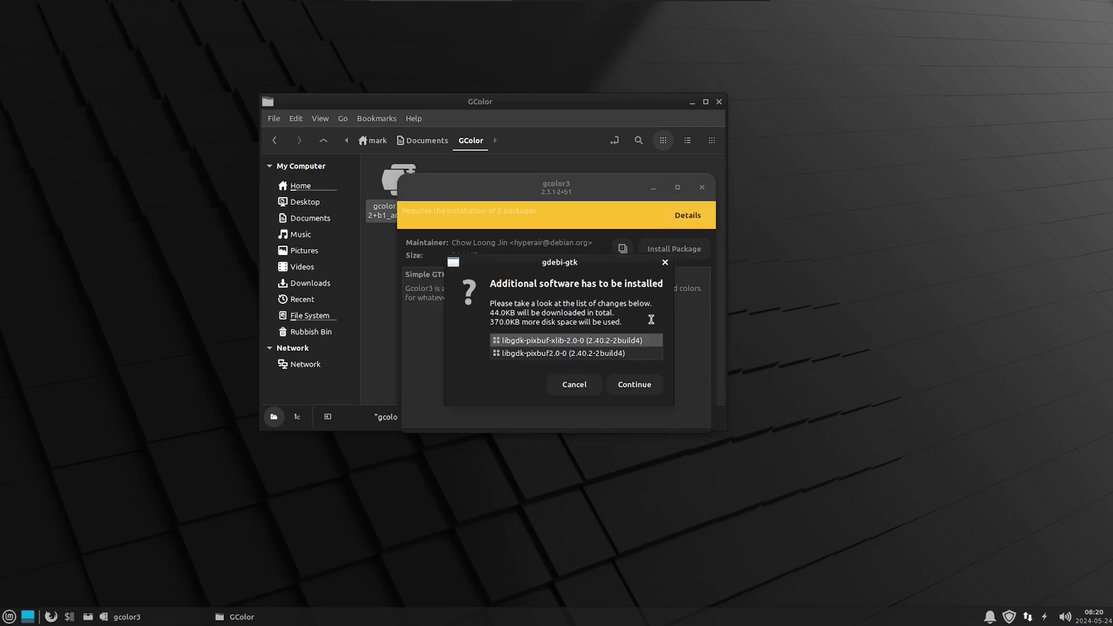
click(638, 386)
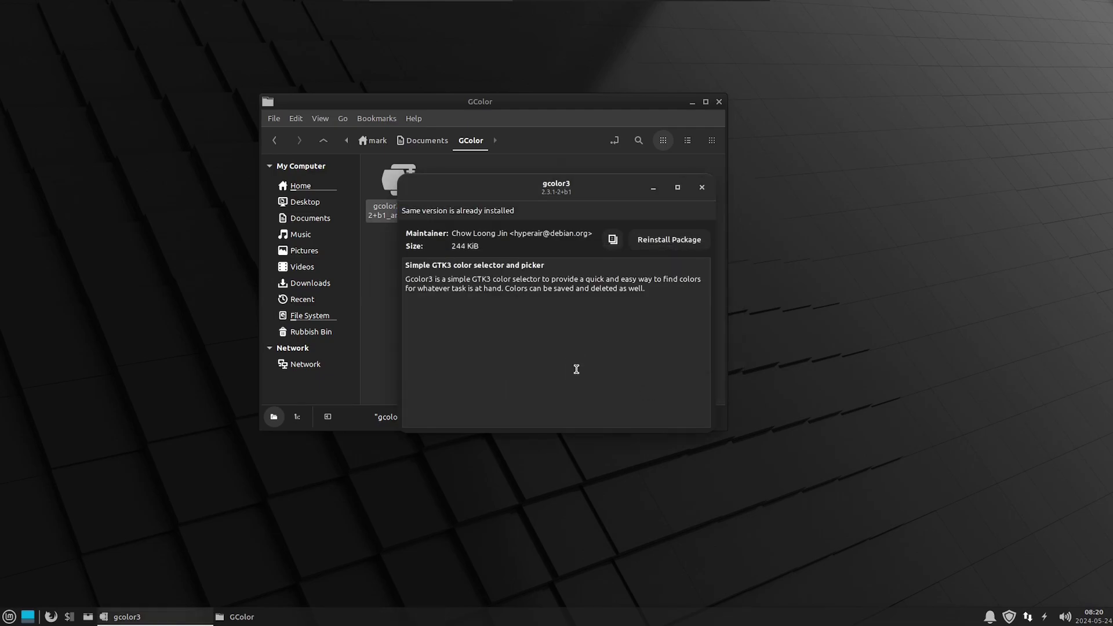
click(702, 190)
Permanently delete gcolor3_2.3.1-2+b1_amd64.deb from the GColor folder.
right_click(400, 181)
click(441, 341)
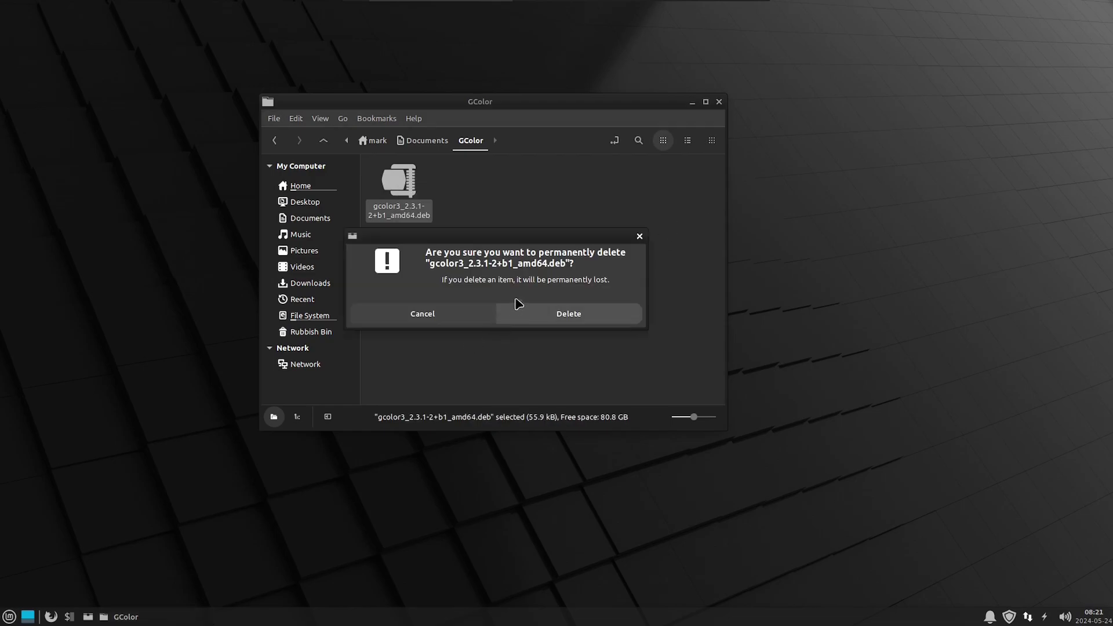
click(567, 316)
Delete the emptied GColor folder and the xfce4-docklike-plugin .deb file from Documents.
click(425, 140)
right_click(392, 170)
click(464, 430)
click(575, 311)
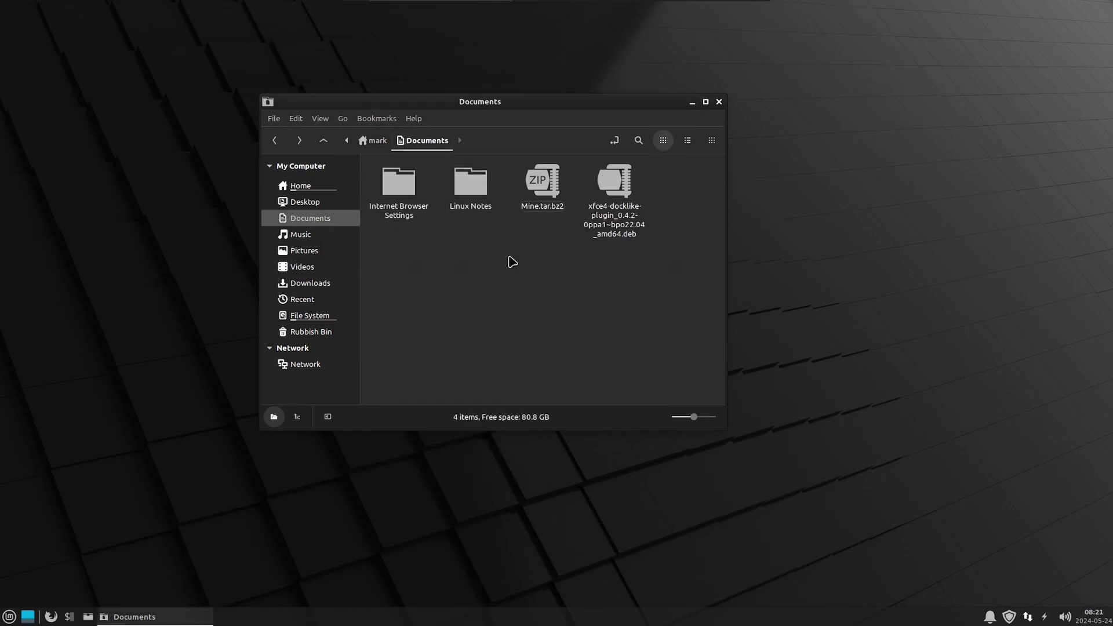
right_click(588, 174)
click(667, 346)
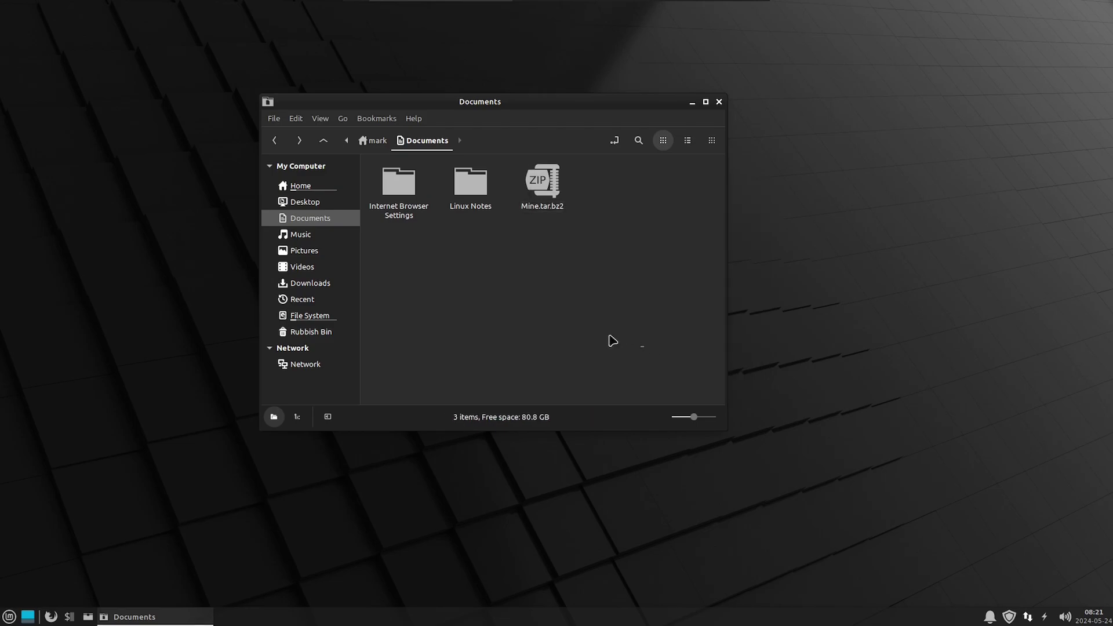
Move BraveSoftware.tar.gz from Documents/Internet Browser Settings into the hidden .config folder in the home directory.
double_click(395, 179)
right_click(376, 186)
click(442, 255)
click(315, 189)
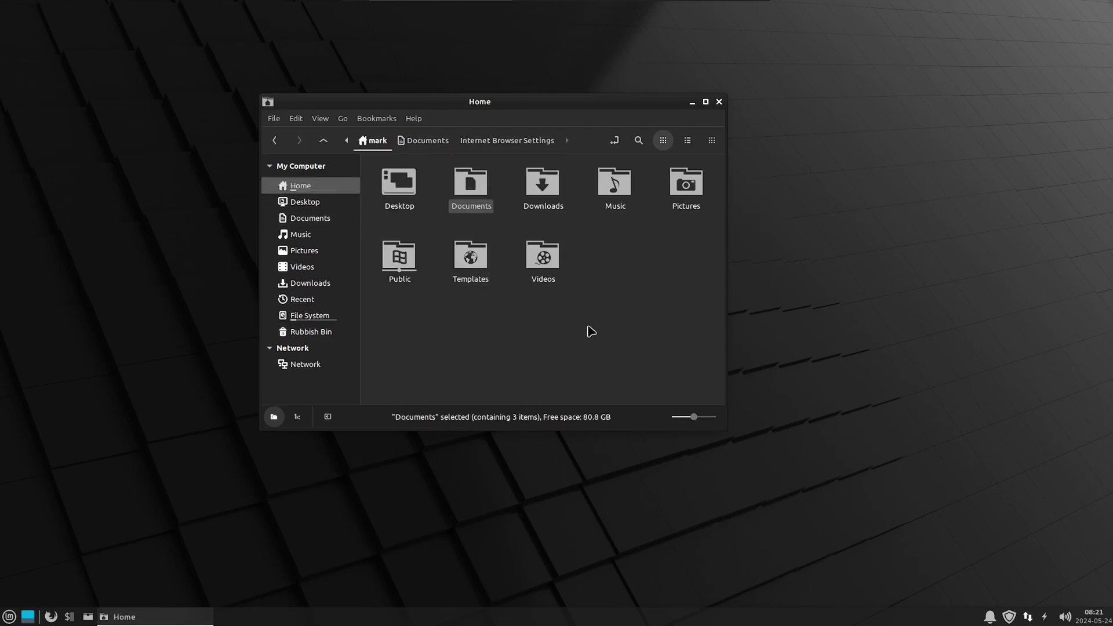
key(ctrl+h)
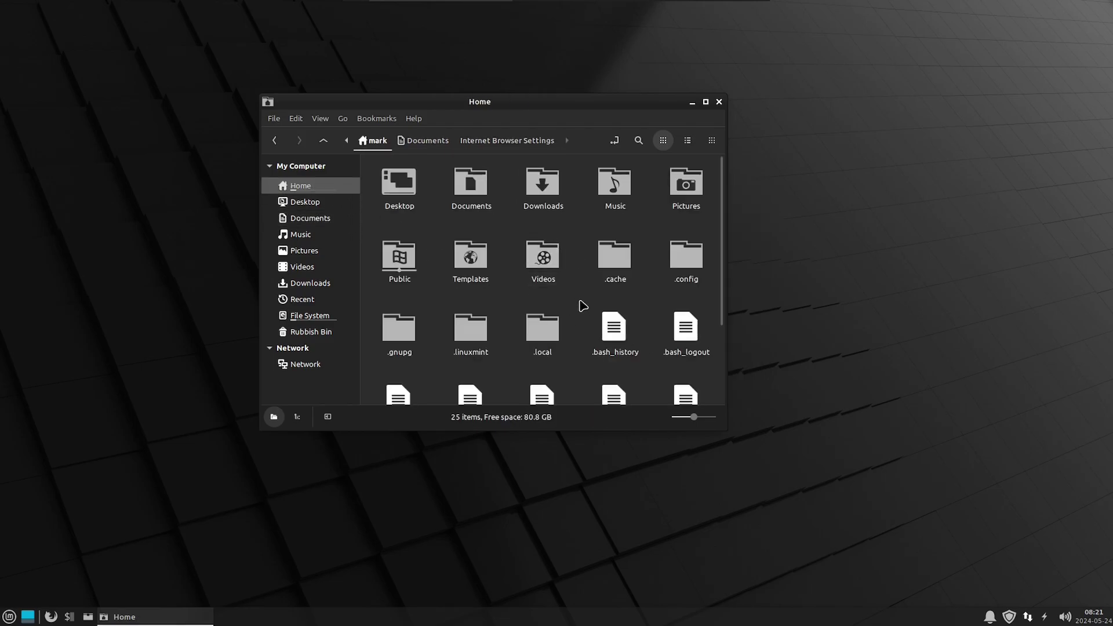
double_click(687, 258)
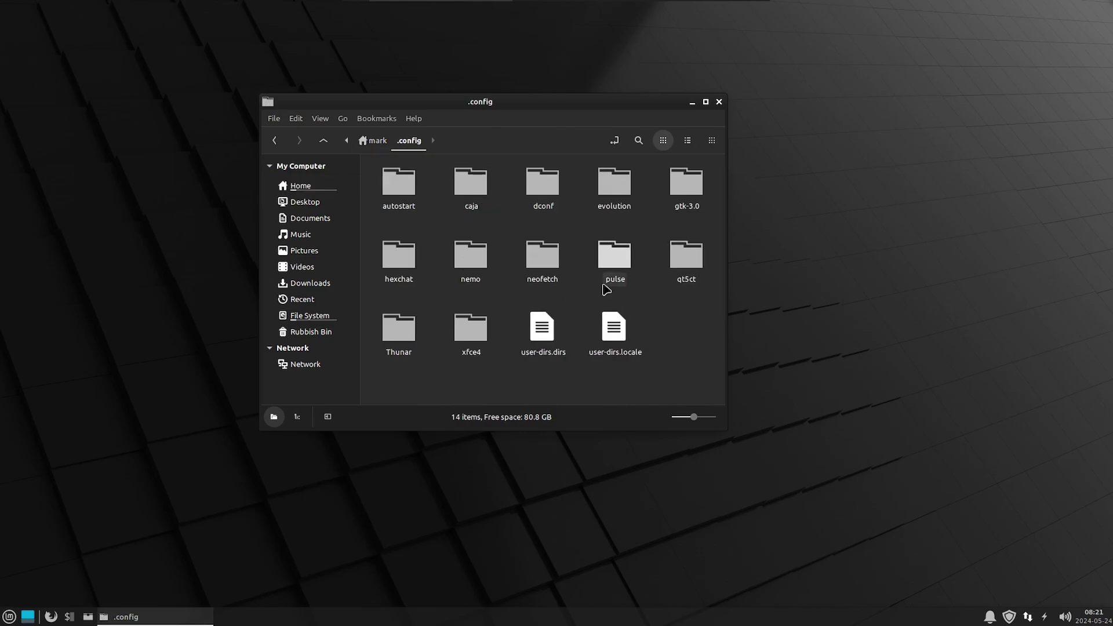
right_click(661, 322)
click(644, 340)
right_click(669, 324)
click(738, 462)
Extract BraveSoftware.tar.gz in place in the .config folder and permanently delete the archive.
right_click(552, 335)
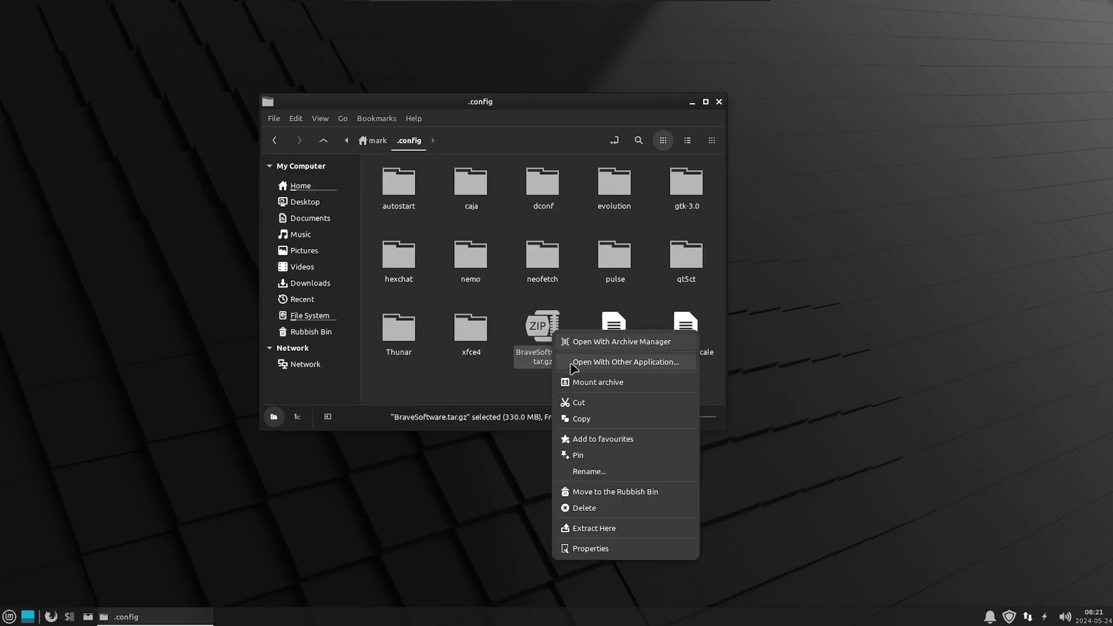
click(631, 529)
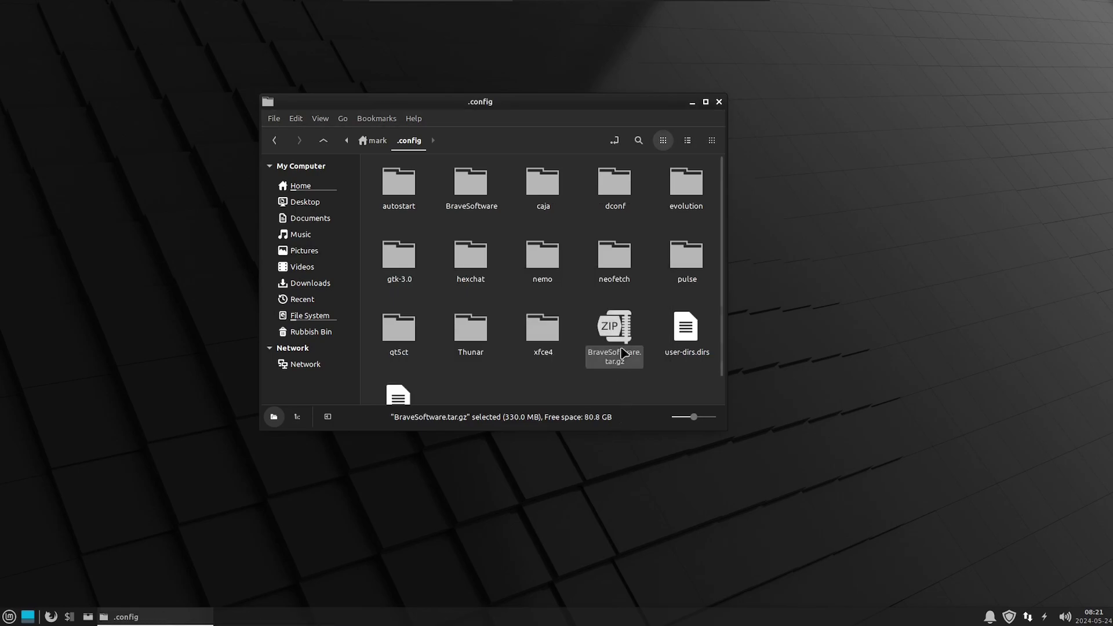
right_click(619, 335)
click(683, 512)
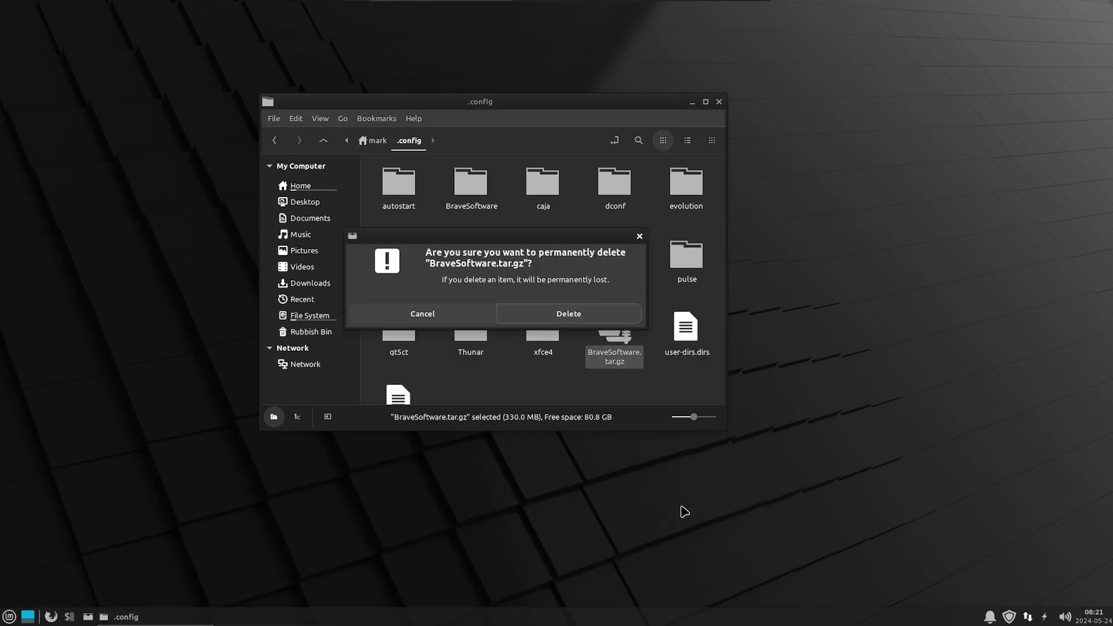
click(598, 318)
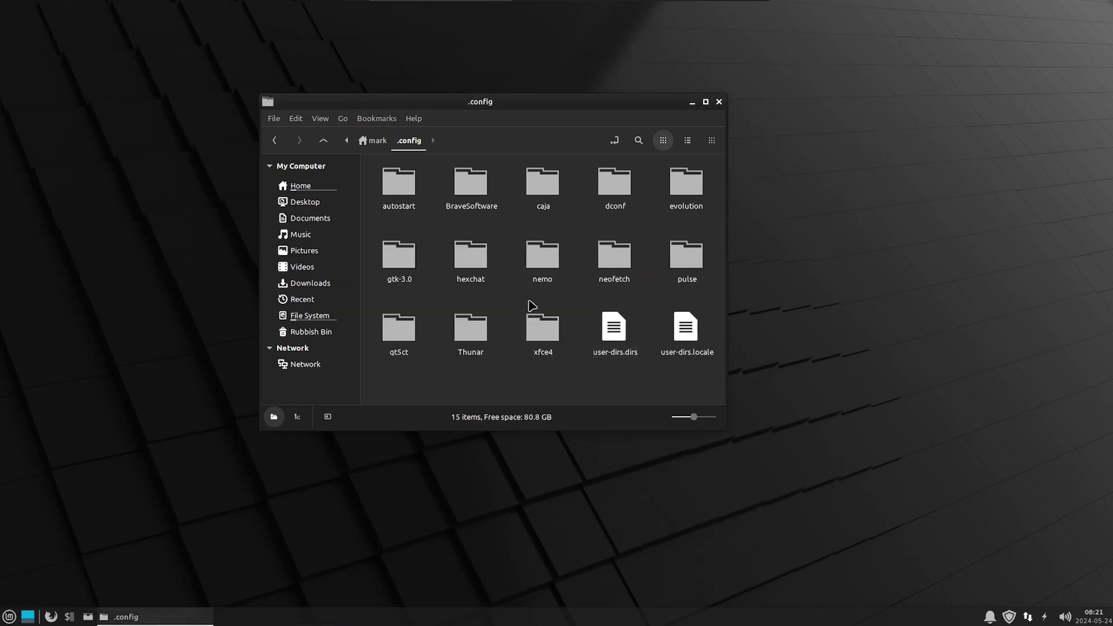
Move mozilla.tar.gz from Documents/Internet Browser Settings into the home directory.
click(311, 219)
double_click(399, 186)
right_click(399, 190)
click(426, 258)
click(300, 185)
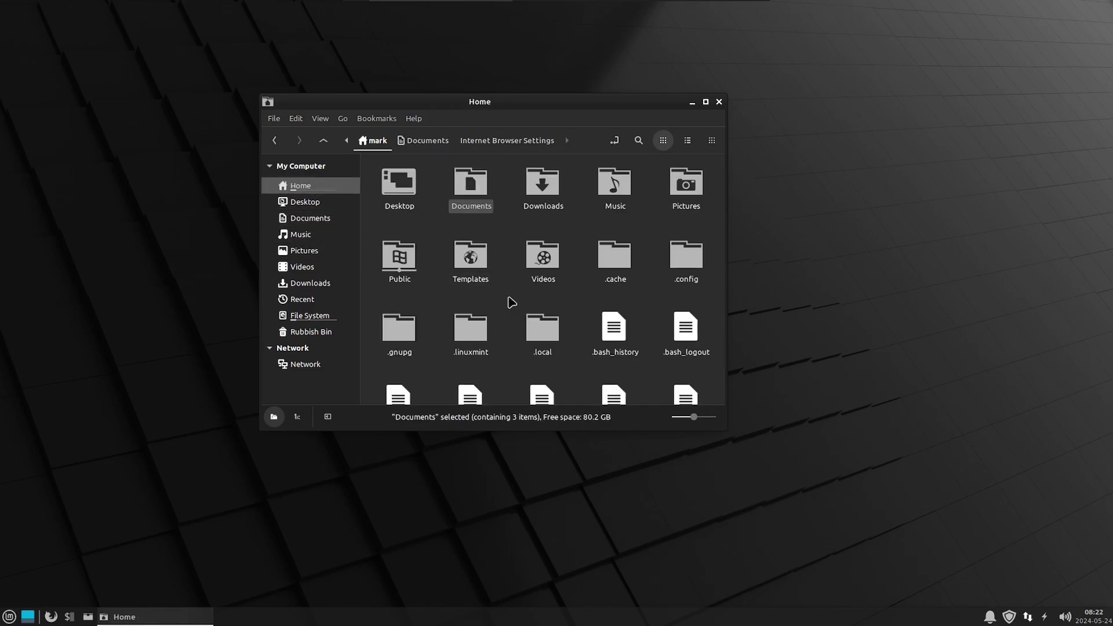
right_click(512, 302)
click(573, 438)
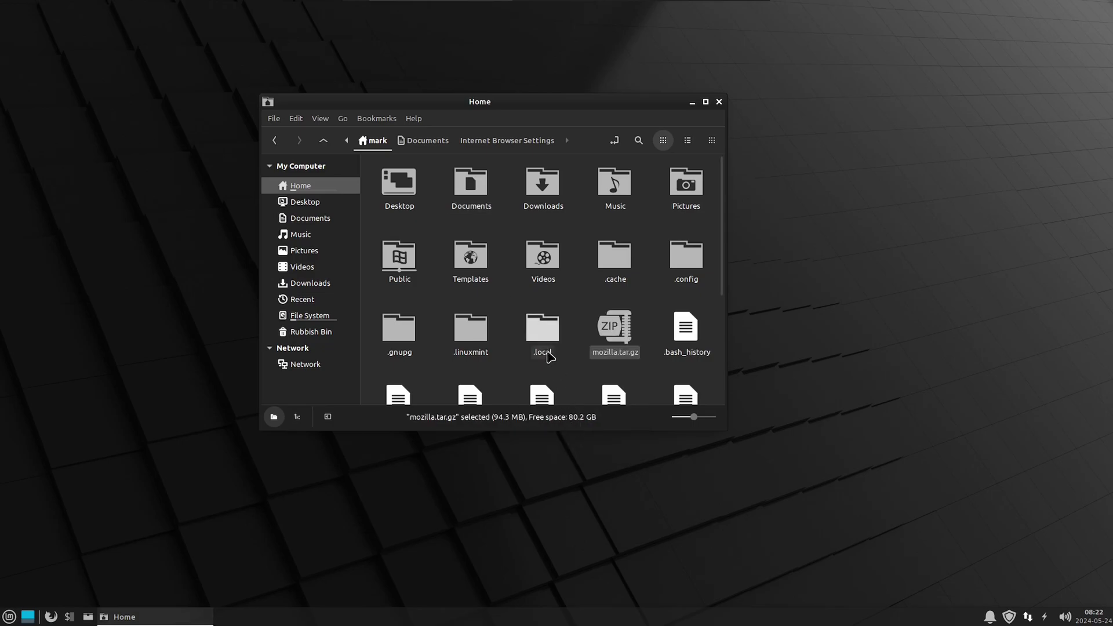
Extract mozilla.tar.gz in place in the home directory and permanently delete the archive.
right_click(612, 327)
click(702, 531)
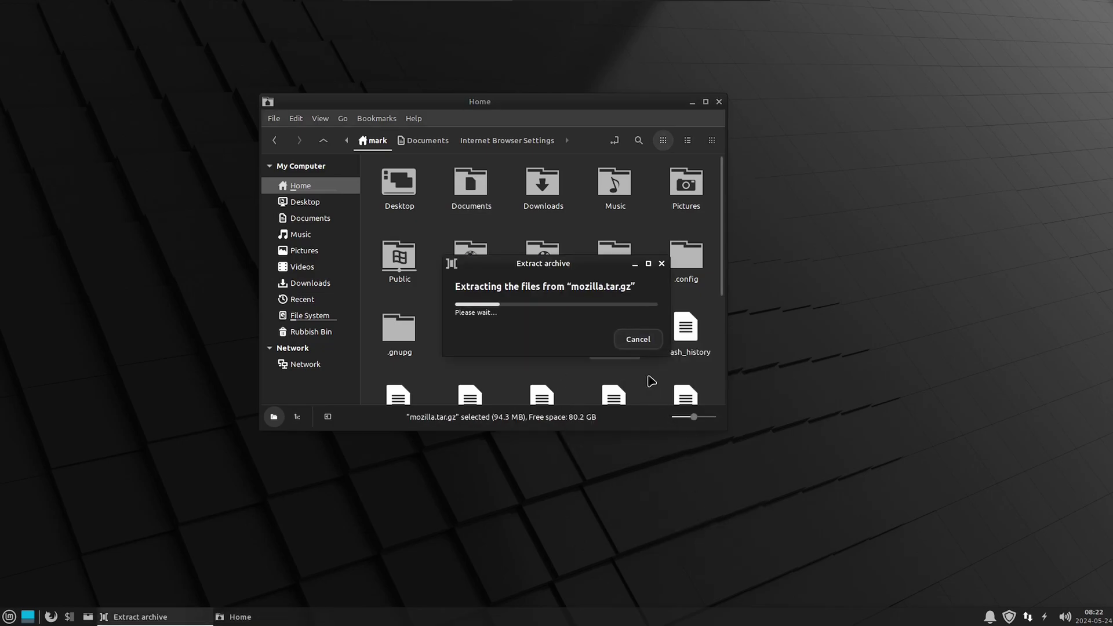
right_click(688, 320)
click(761, 502)
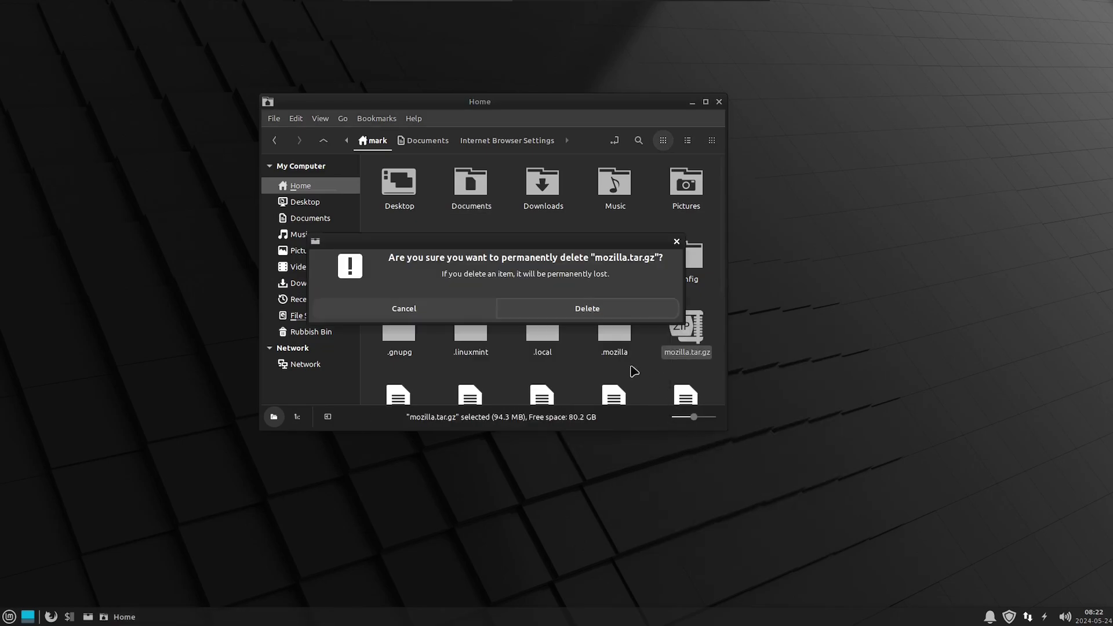
key(Return)
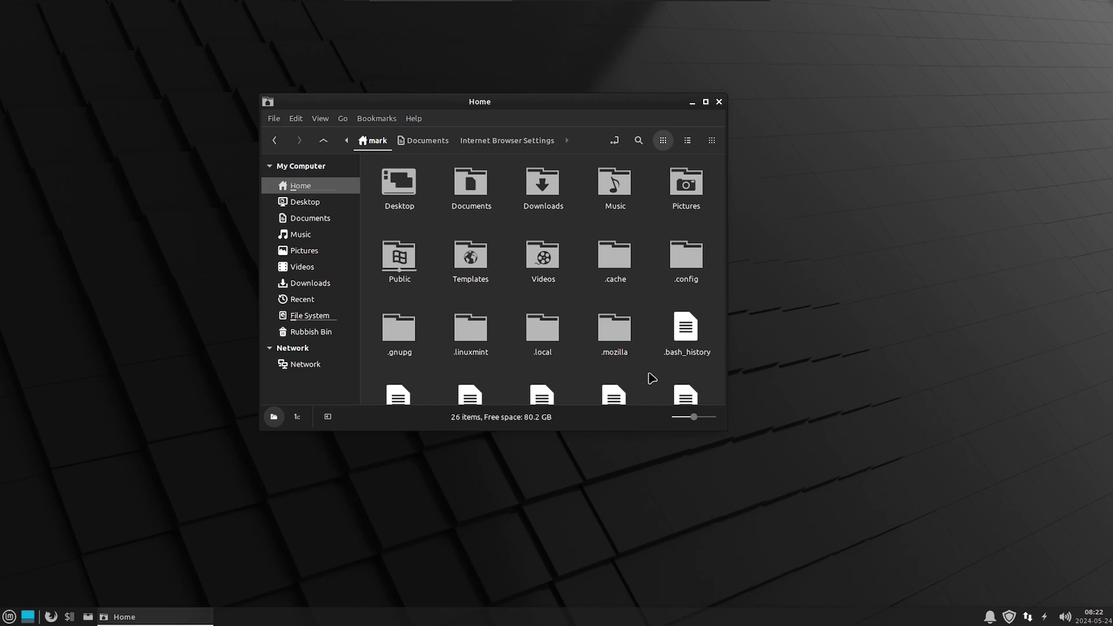
Open the home directory's .bashrc in the text editor and add blank lines after its last line.
scroll(655, 375, down, 2)
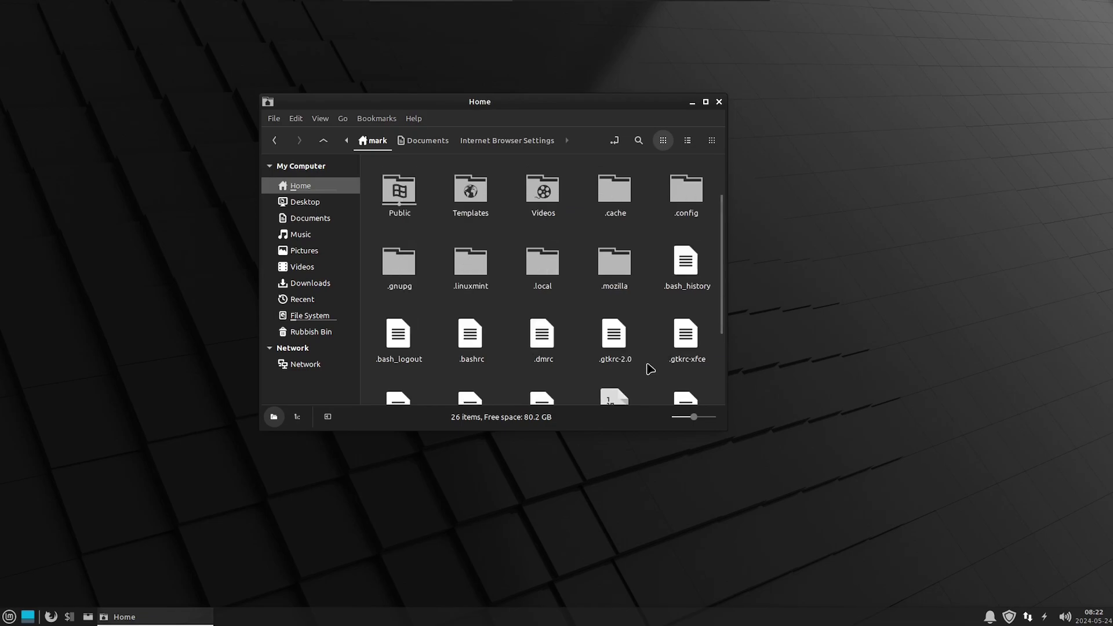
right_click(468, 347)
click(505, 351)
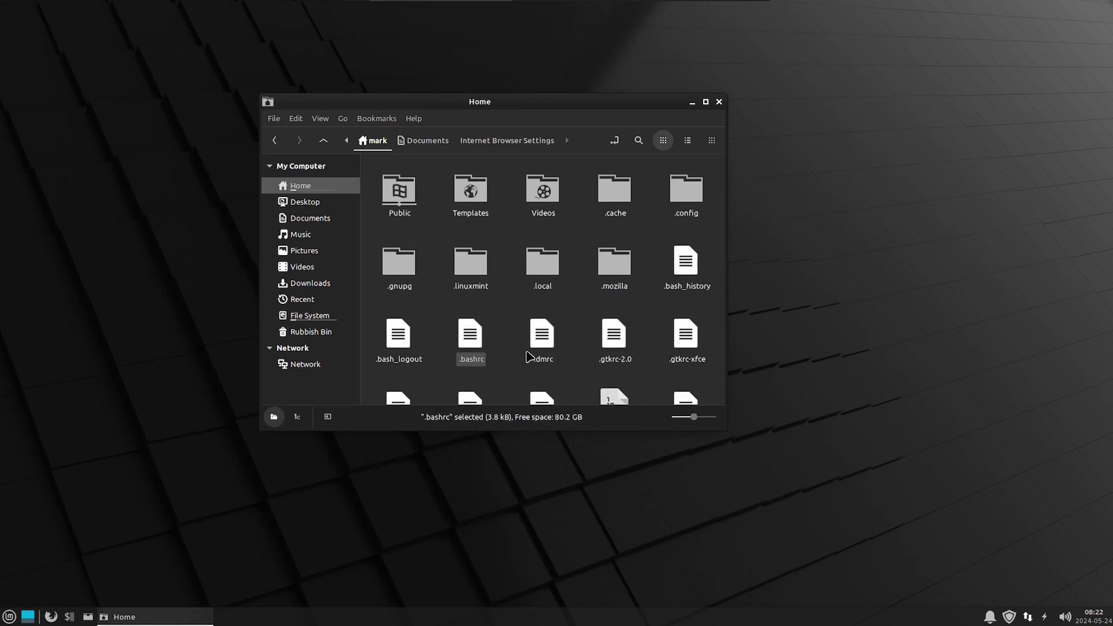
drag(741, 258, 405, 423)
click(394, 425)
key(Return)
key(Return)
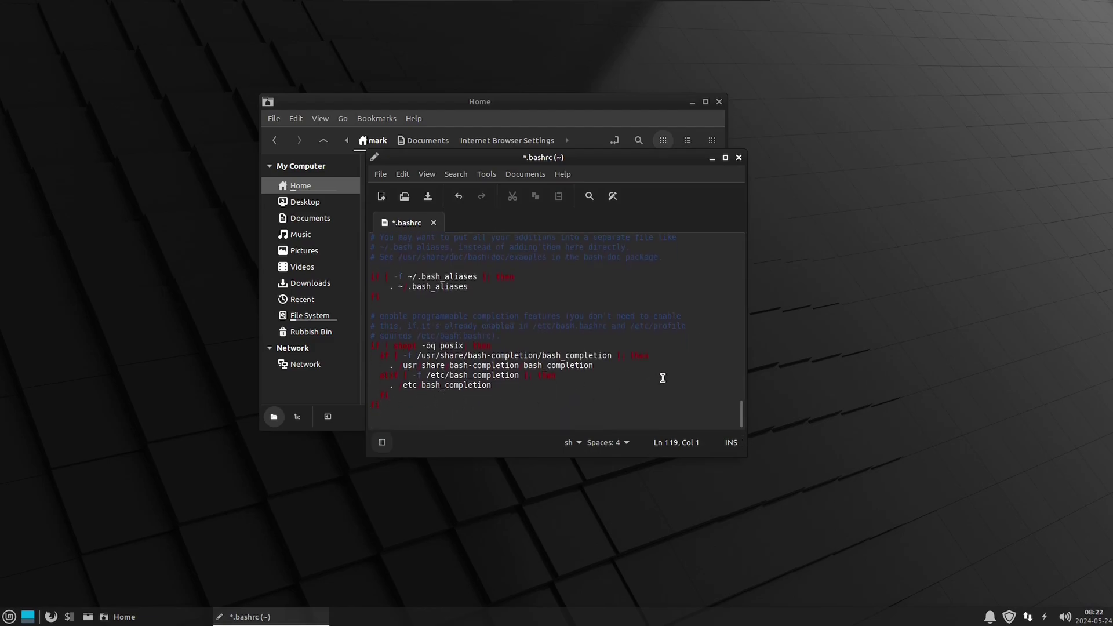
Open Terminal Aliase Commands from Documents/Linux Notes and copy its Ubuntu based block, from the ALIASES heading through the neofetch line.
drag(597, 160, 883, 115)
click(311, 218)
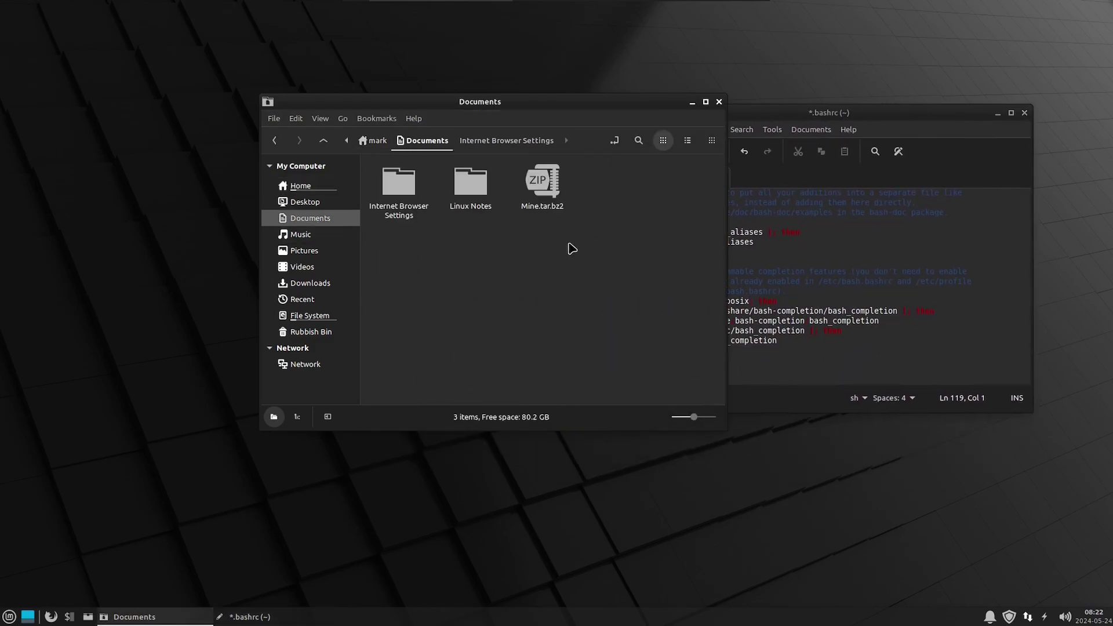
double_click(399, 183)
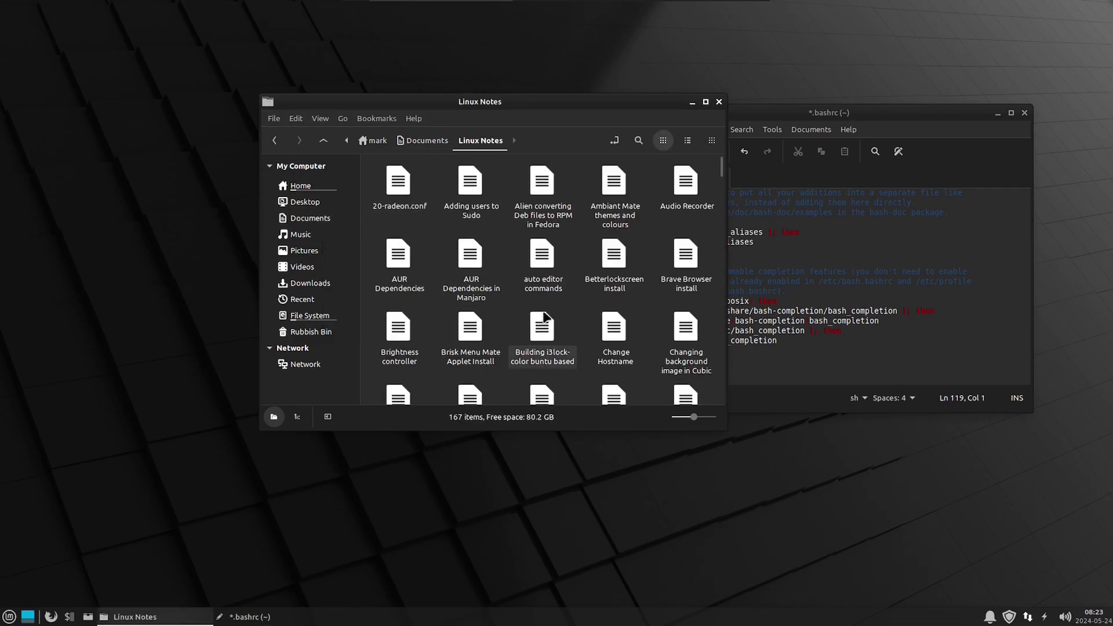
drag(721, 174, 733, 373)
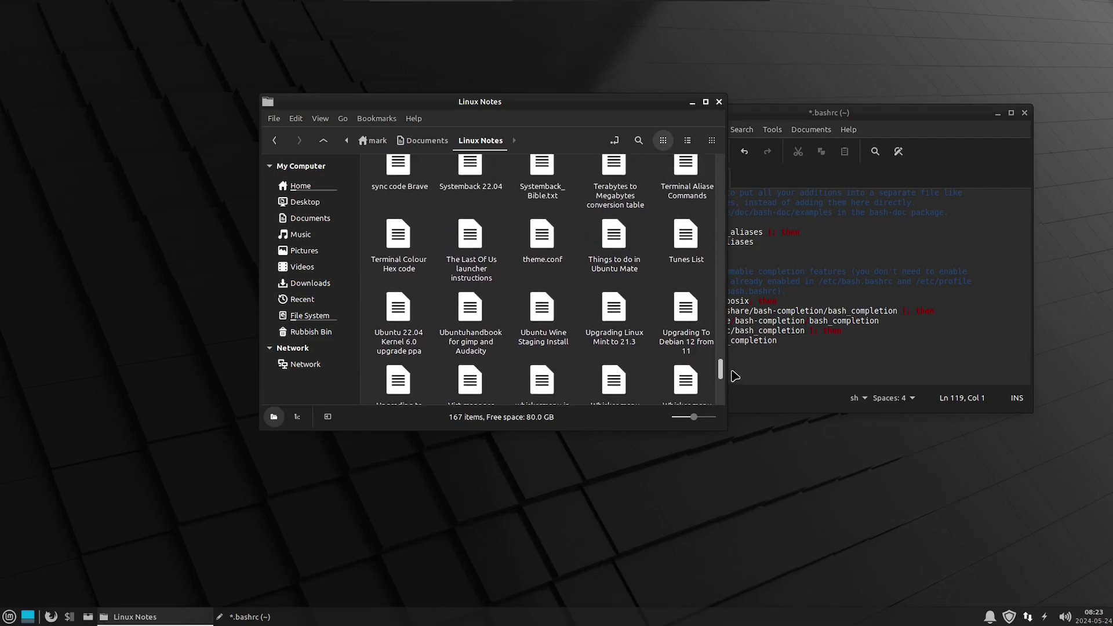
right_click(681, 197)
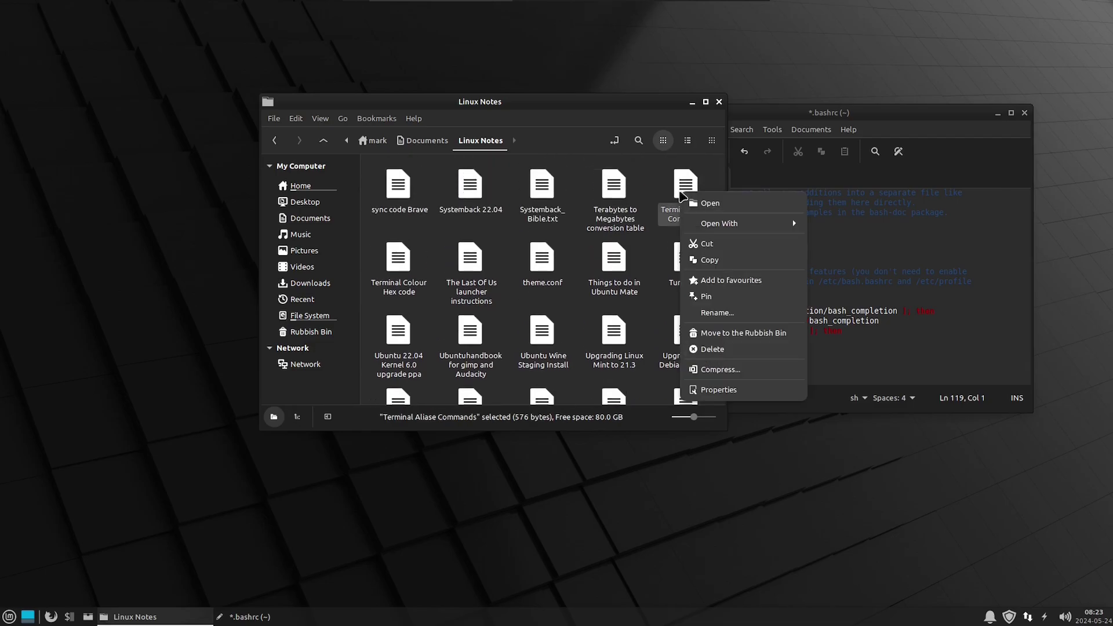
mouse_move(722, 232)
click(839, 241)
drag(835, 323, 651, 214)
right_click(677, 214)
click(728, 287)
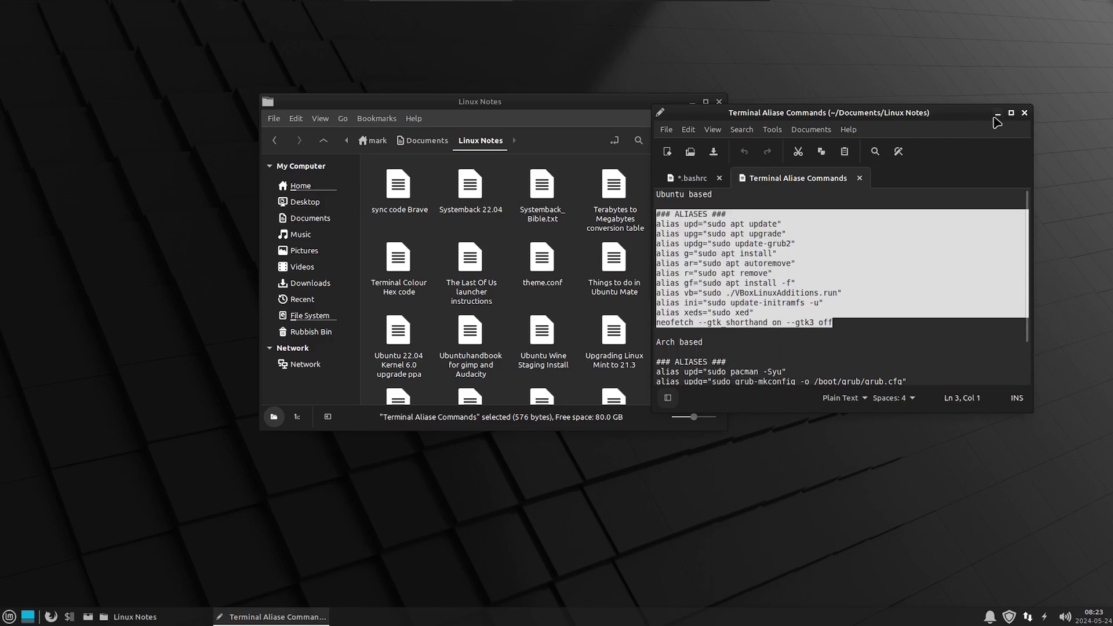
Paste the aliases at the end of .bashrc, separate the neofetch line with a blank line, save the file and close the editor.
click(709, 180)
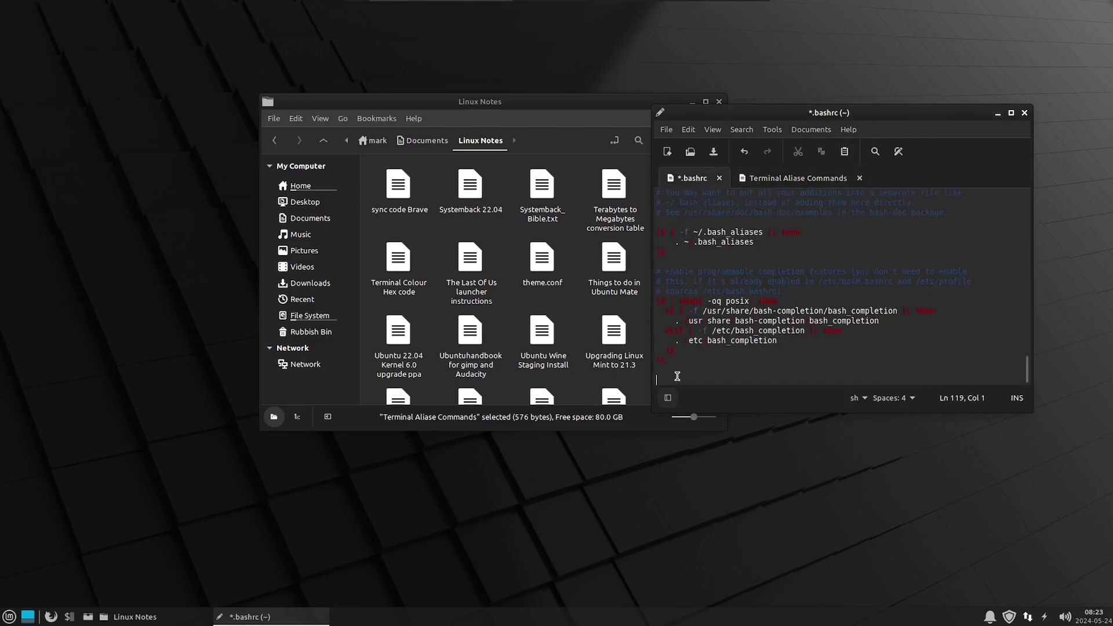
key(ctrl+v)
key(Home)
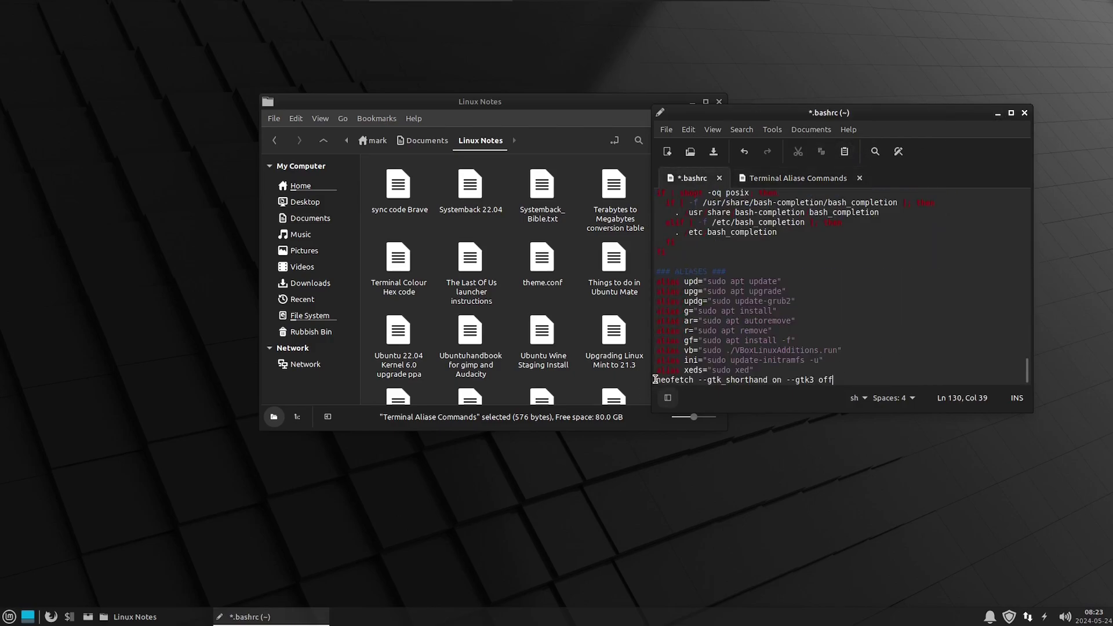
key(Return)
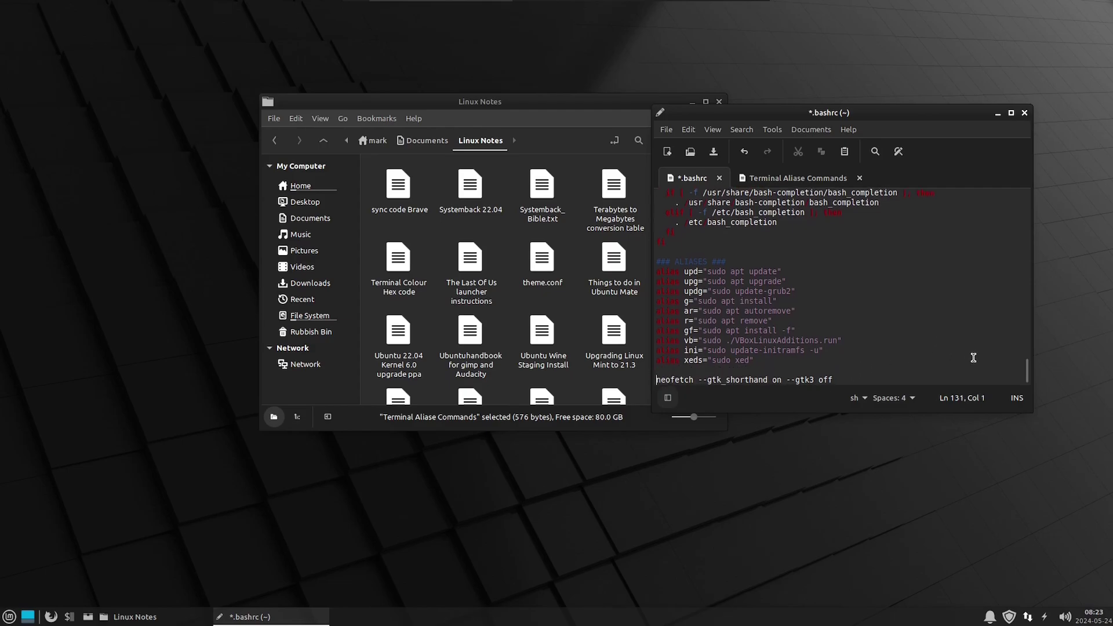
key(ctrl+s)
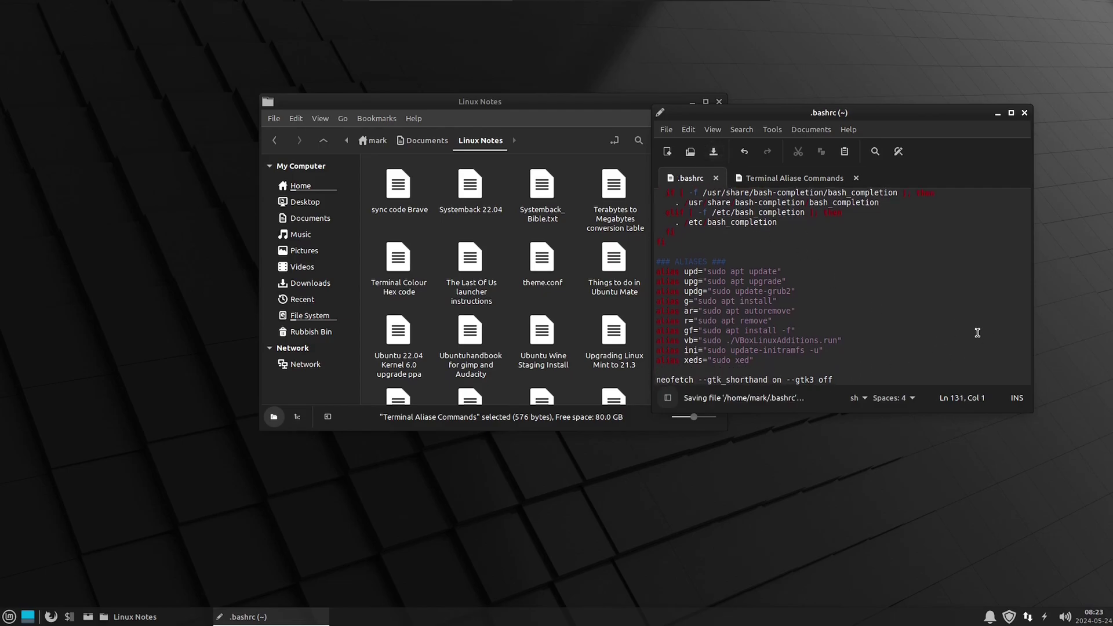
click(1026, 116)
Open the Brave Browser install note from Linux Notes and copy the line "g apt-transport-https curl".
drag(573, 104, 629, 107)
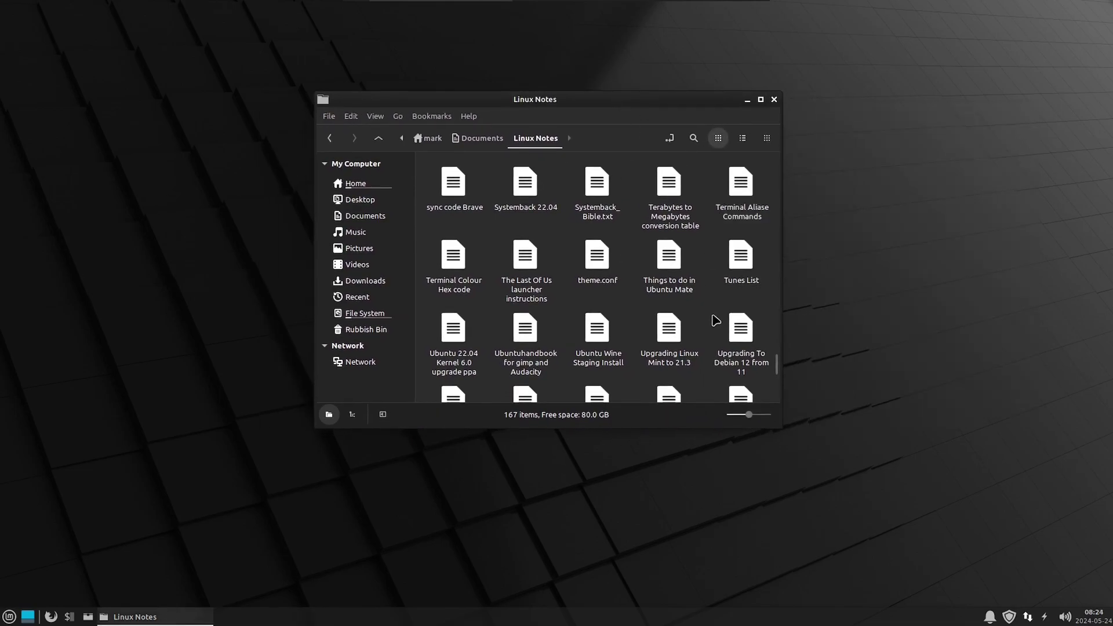
drag(777, 353, 777, 162)
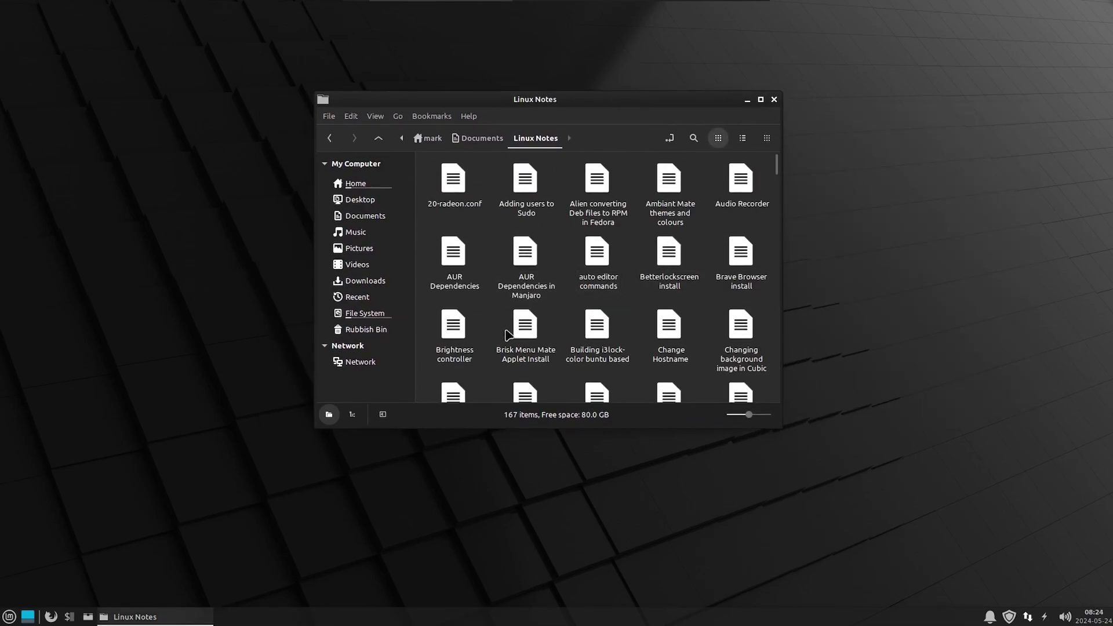
right_click(744, 248)
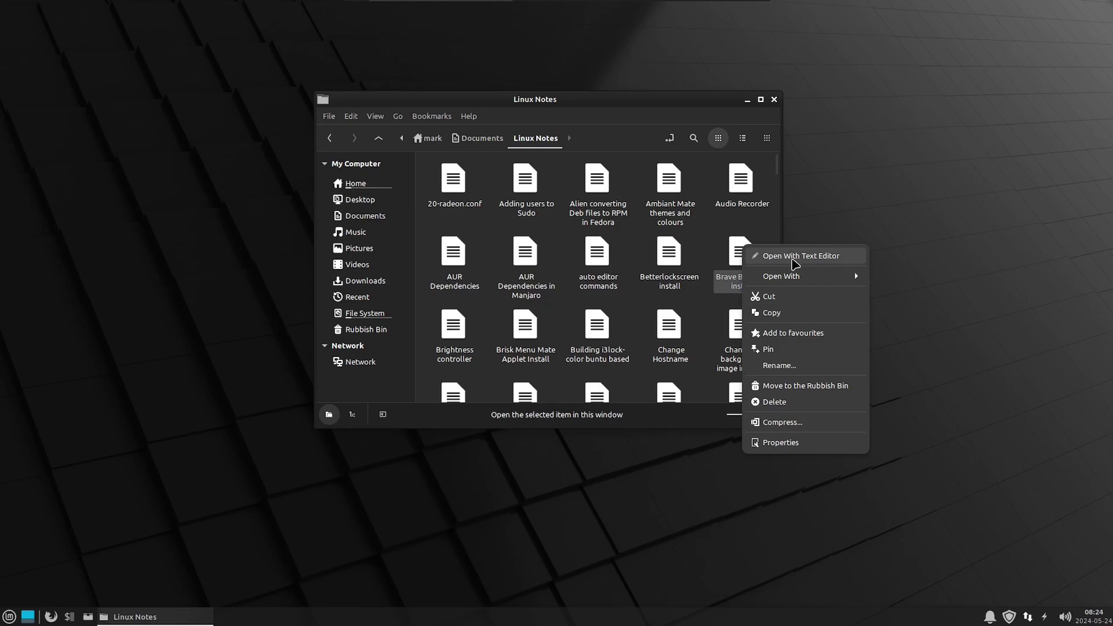
click(796, 257)
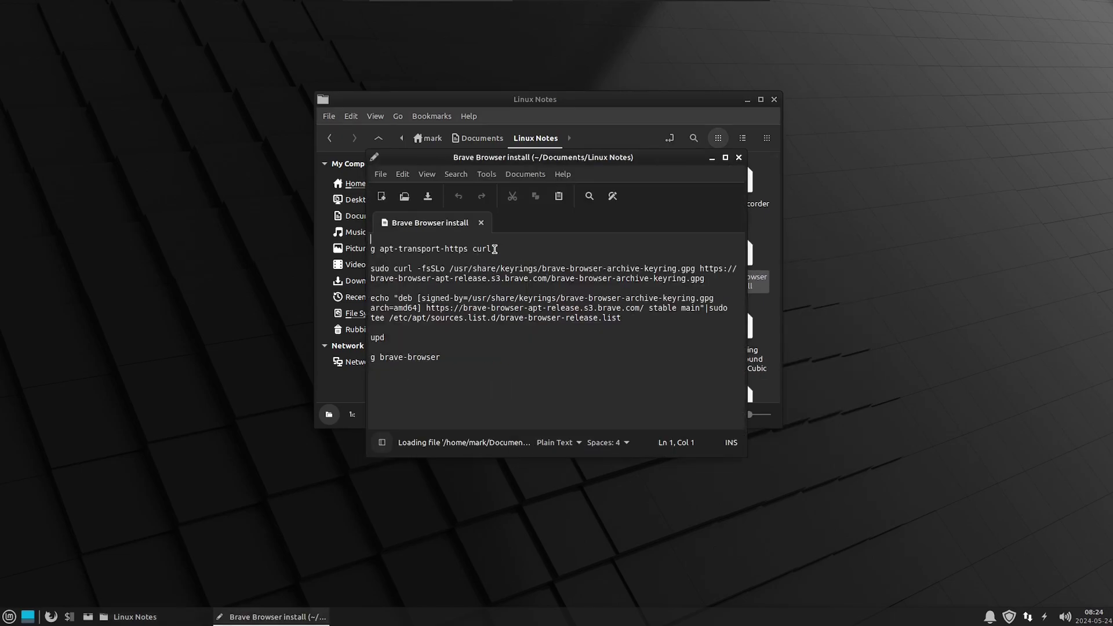
drag(495, 249, 371, 249)
right_click(371, 247)
click(447, 316)
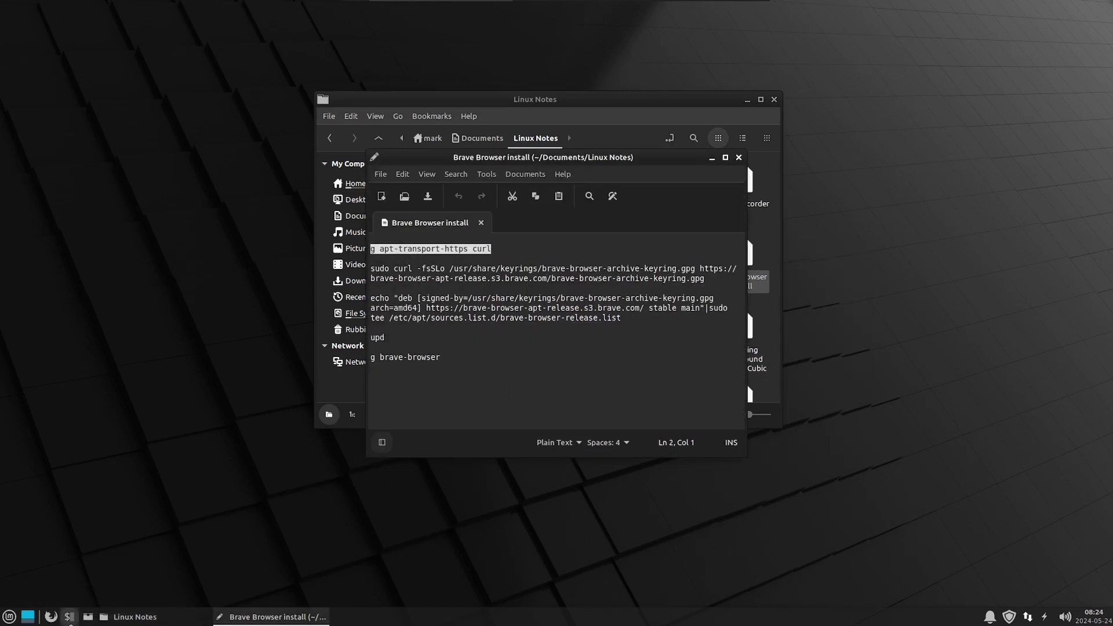
Remove Thunar in a new terminal with "r thunar", entering the sudo password and confirming the removal.
click(69, 617)
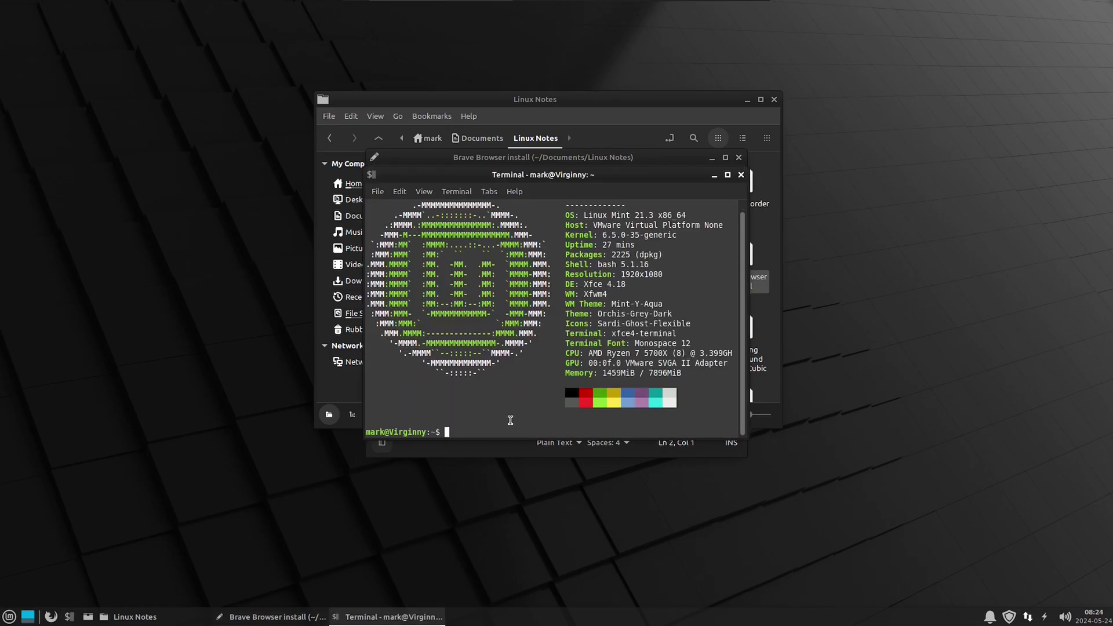
text(sudi)
key(BackSpace)
key(BackSpace)
key(BackSpace)
key(BackSpace)
text(r thunar)
key(Return)
text(************)
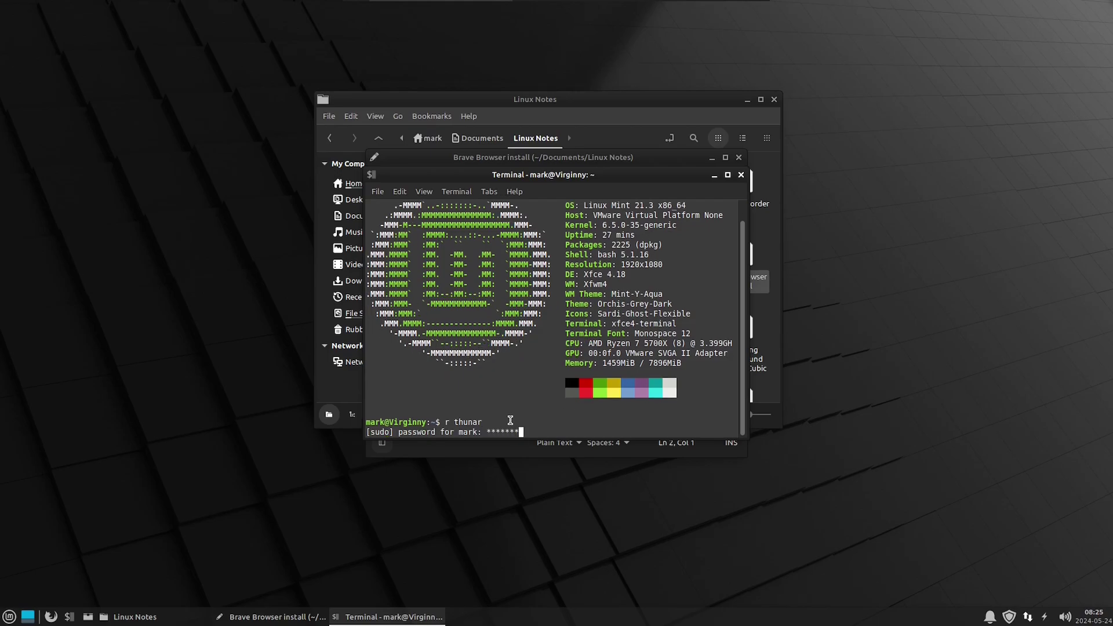
key(Return)
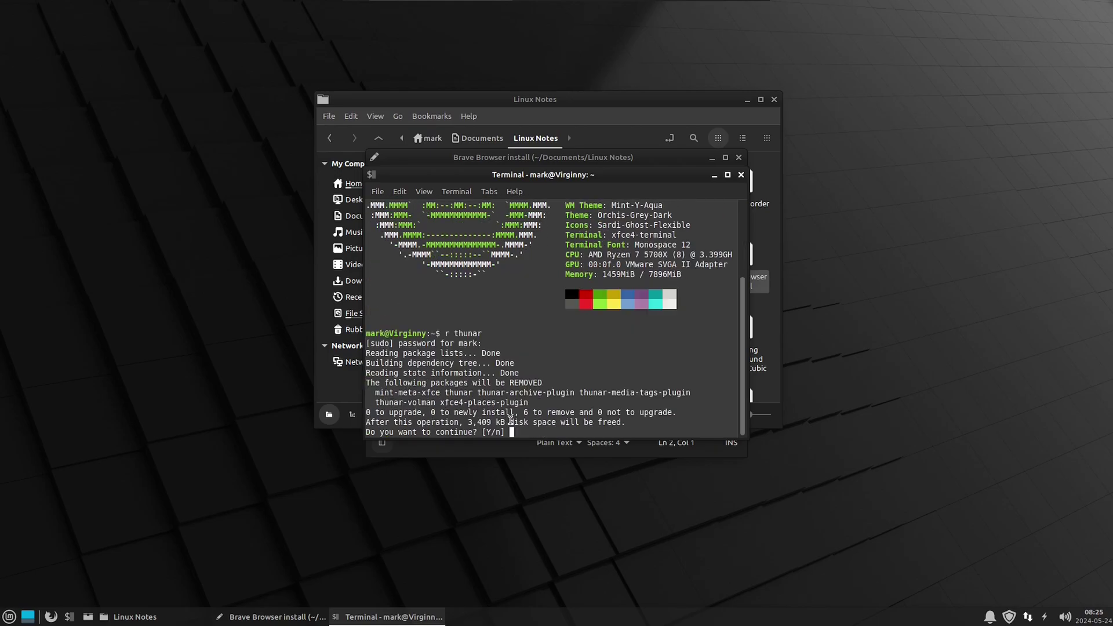
text(y)
key(Return)
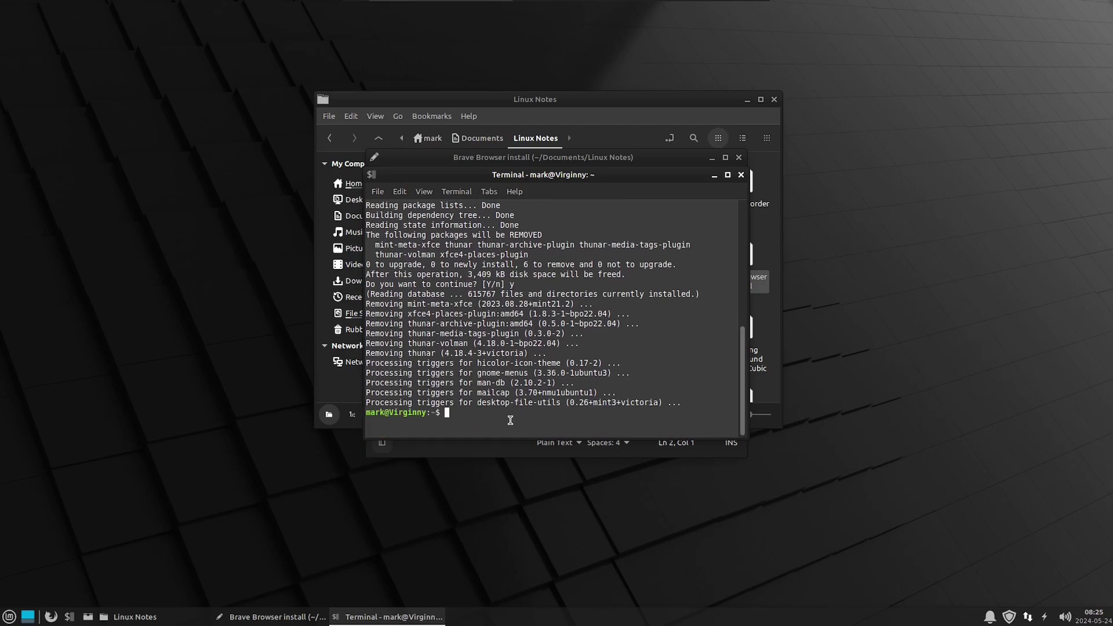
Run the copied "g apt-transport-https curl" command in the terminal and confirm the installation.
drag(667, 174, 930, 144)
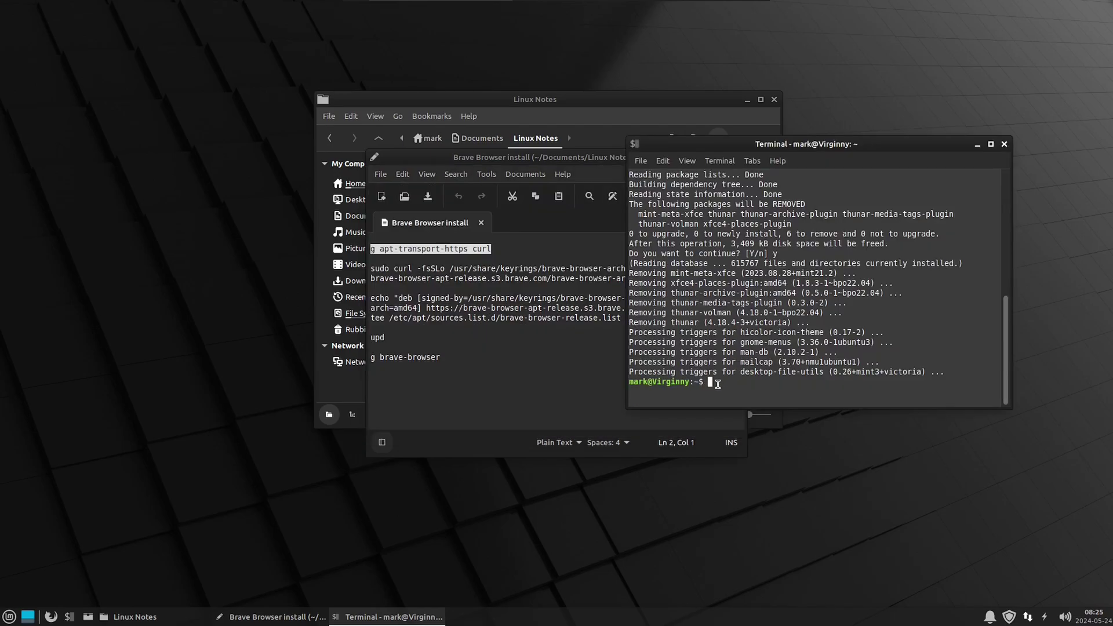
right_click(721, 384)
click(751, 218)
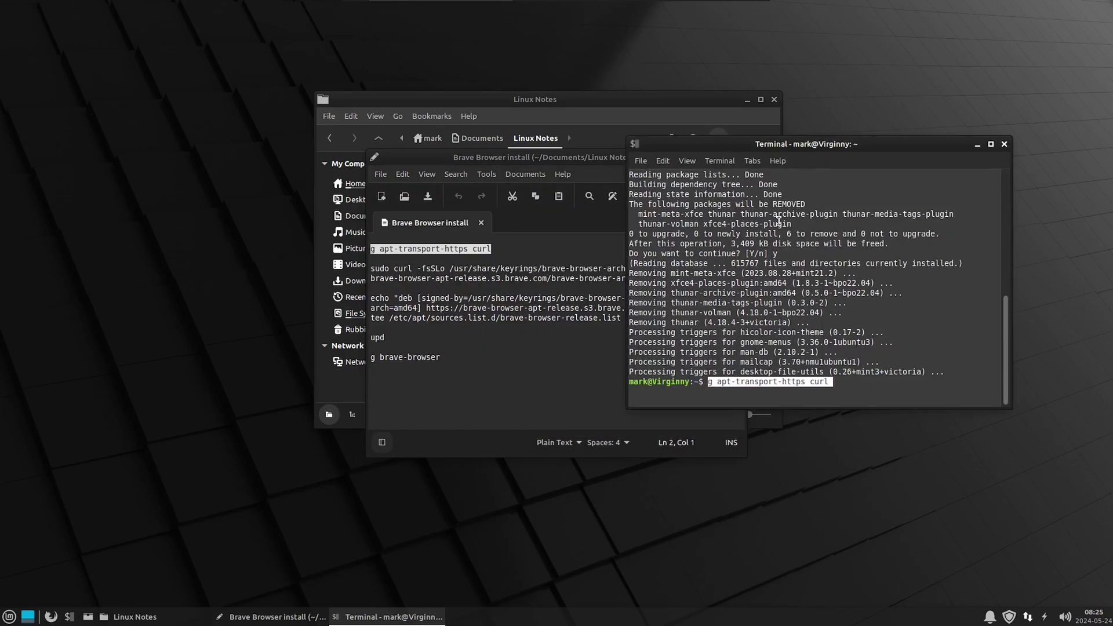
key(Return)
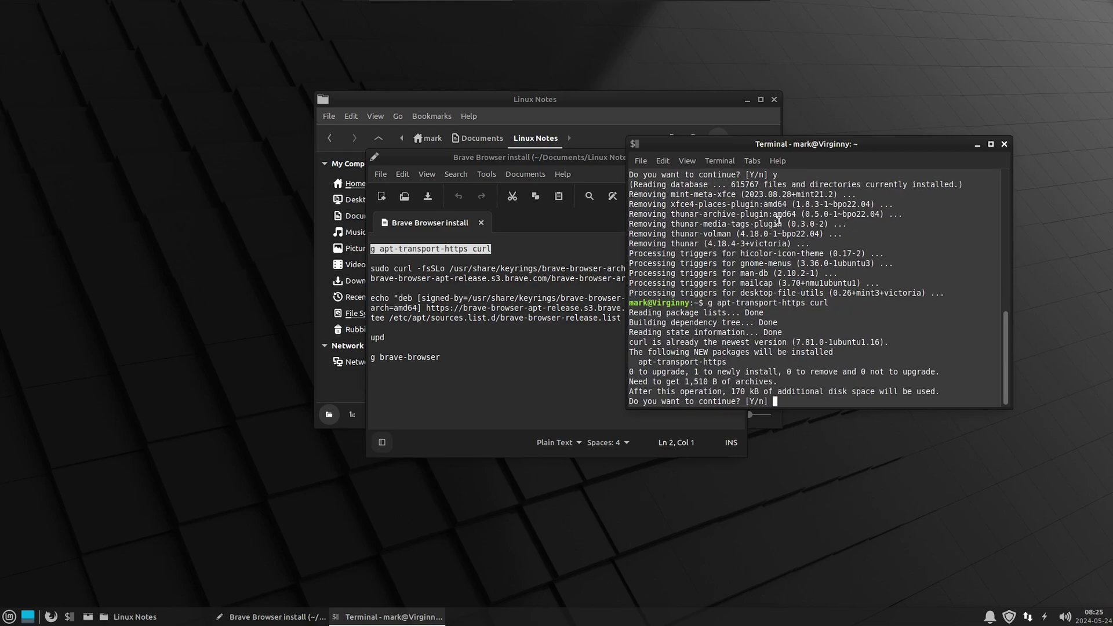
key(Return)
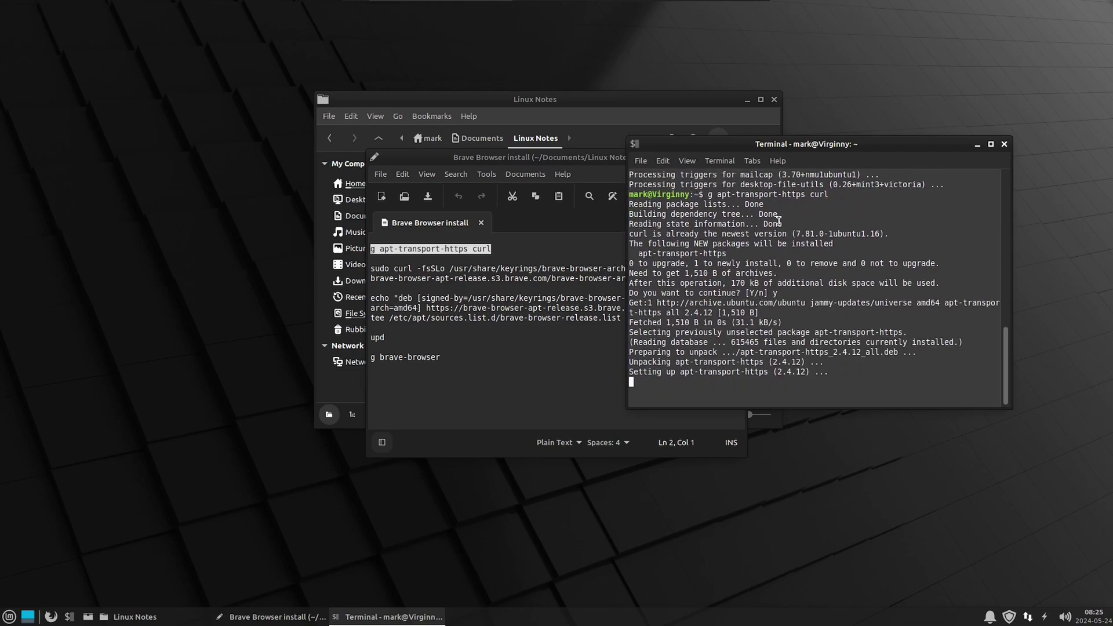
Copy the "sudo curl -fsSLo" Brave archive keyring command from the note and run it in the terminal.
drag(923, 147, 1037, 91)
drag(711, 286, 366, 271)
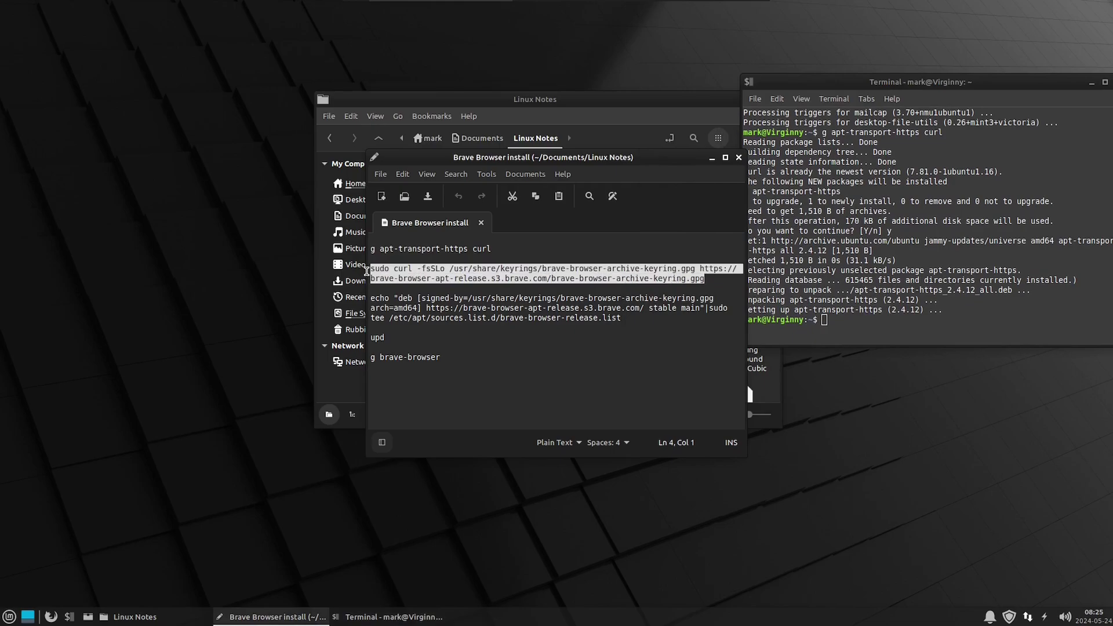
right_click(426, 279)
click(464, 342)
right_click(845, 327)
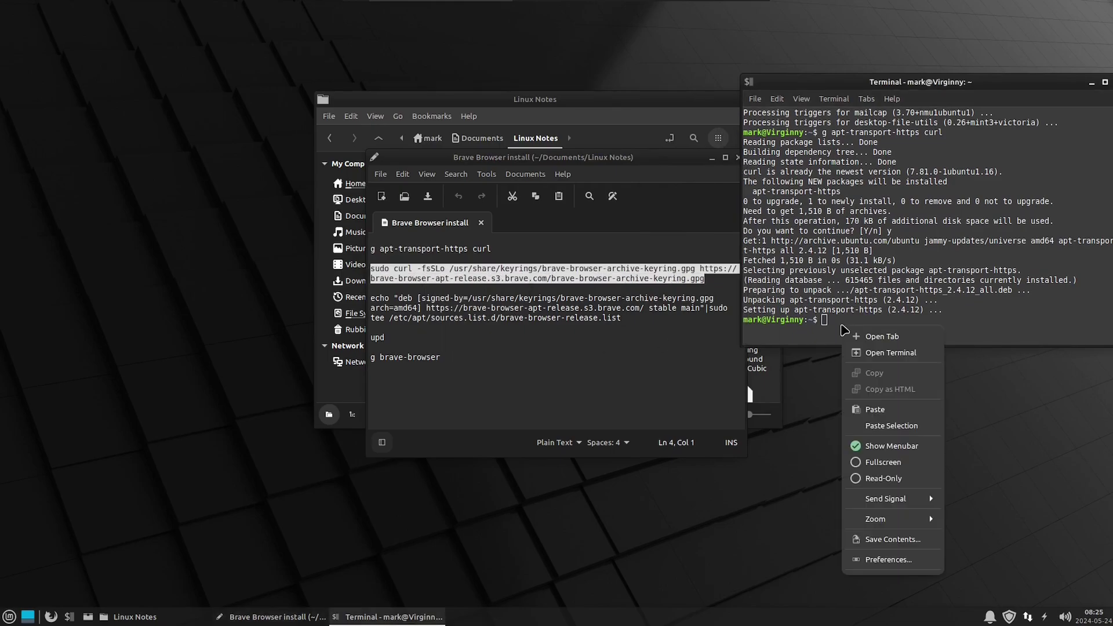
click(912, 411)
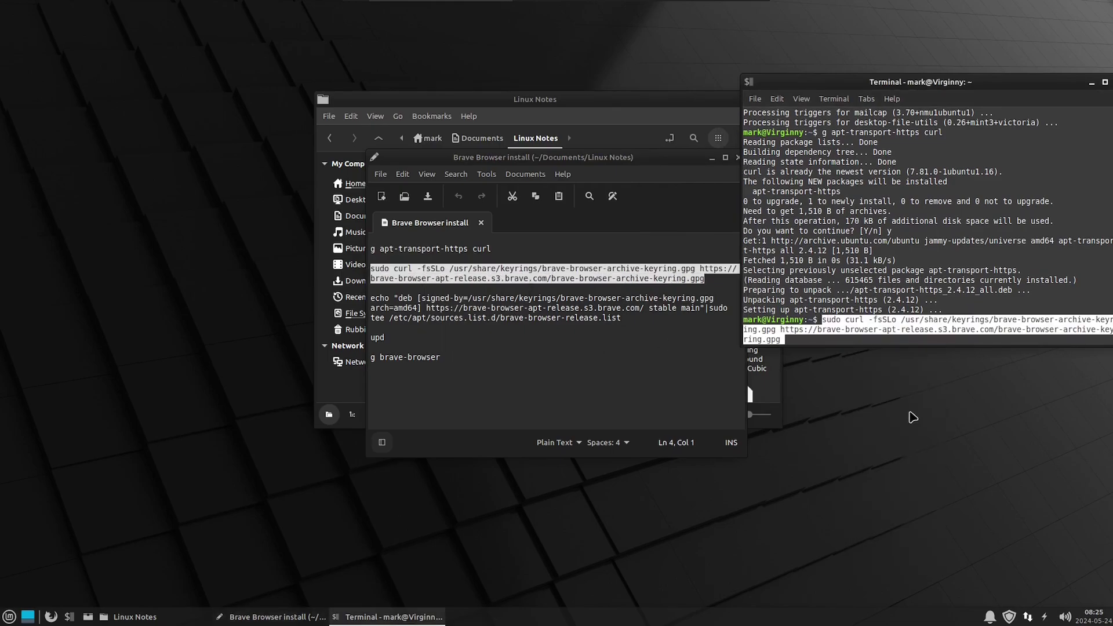
key(Return)
Copy the 'echo "deb [signed-by=...' Brave repository command from the note and run it in the terminal.
triple_click(627, 319)
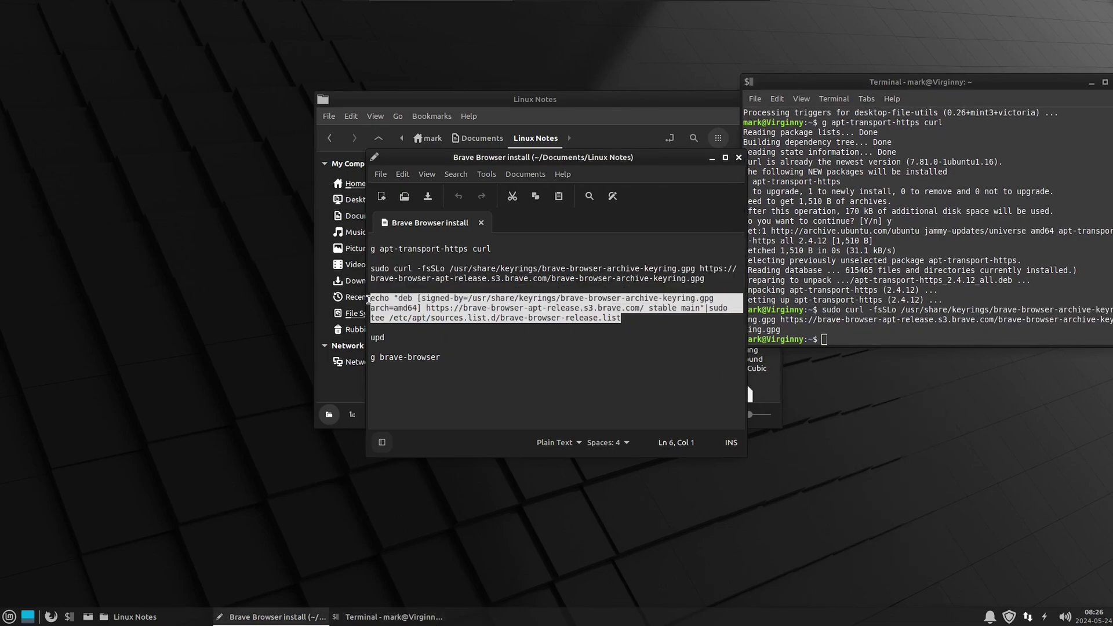
right_click(438, 300)
click(463, 363)
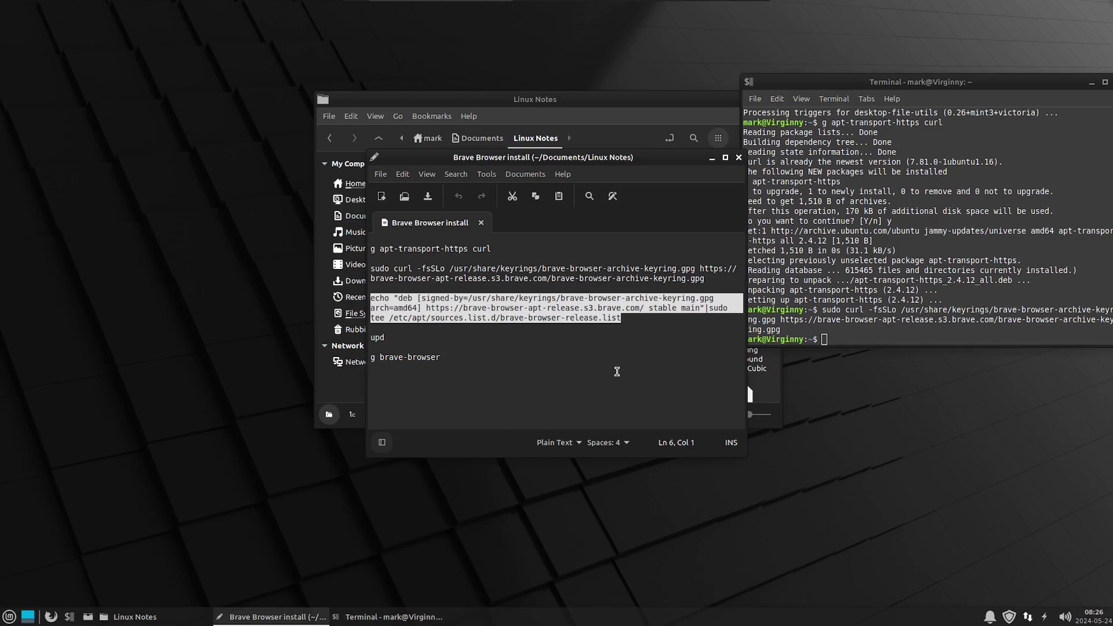
right_click(837, 342)
click(901, 432)
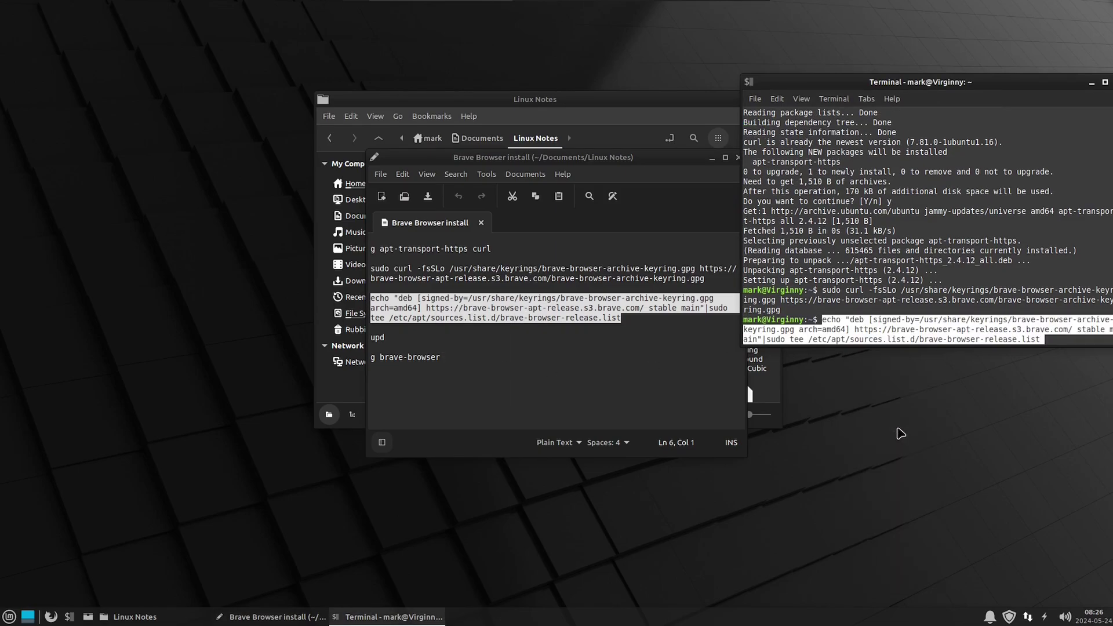
key(Return)
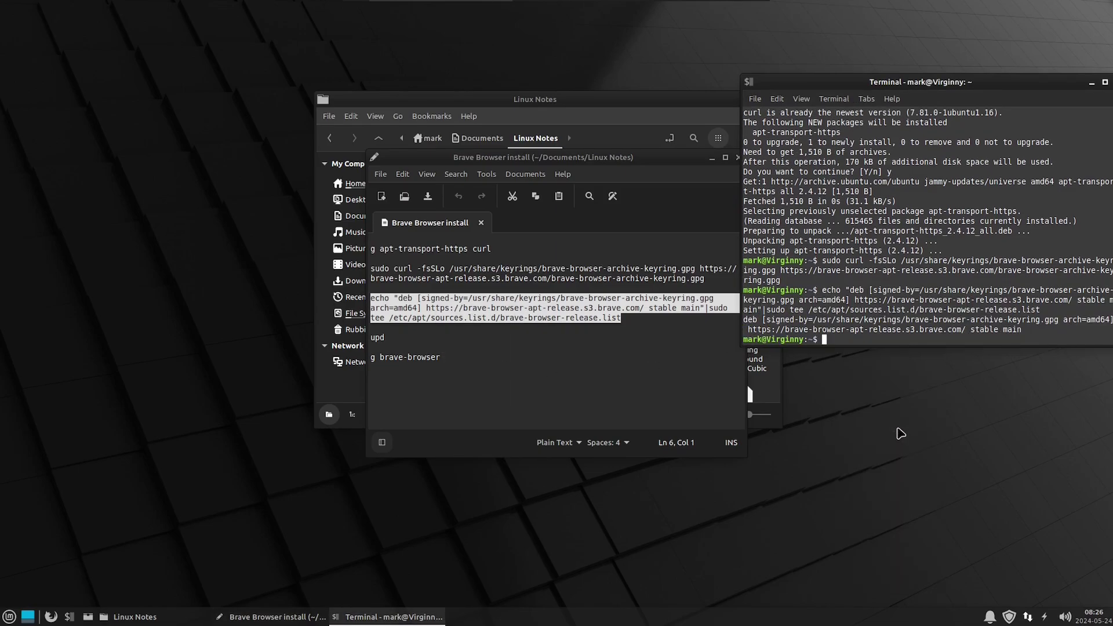
Turn off "Show unsafe paste dialogue" in the terminal's preferences.
right_click(916, 339)
click(972, 576)
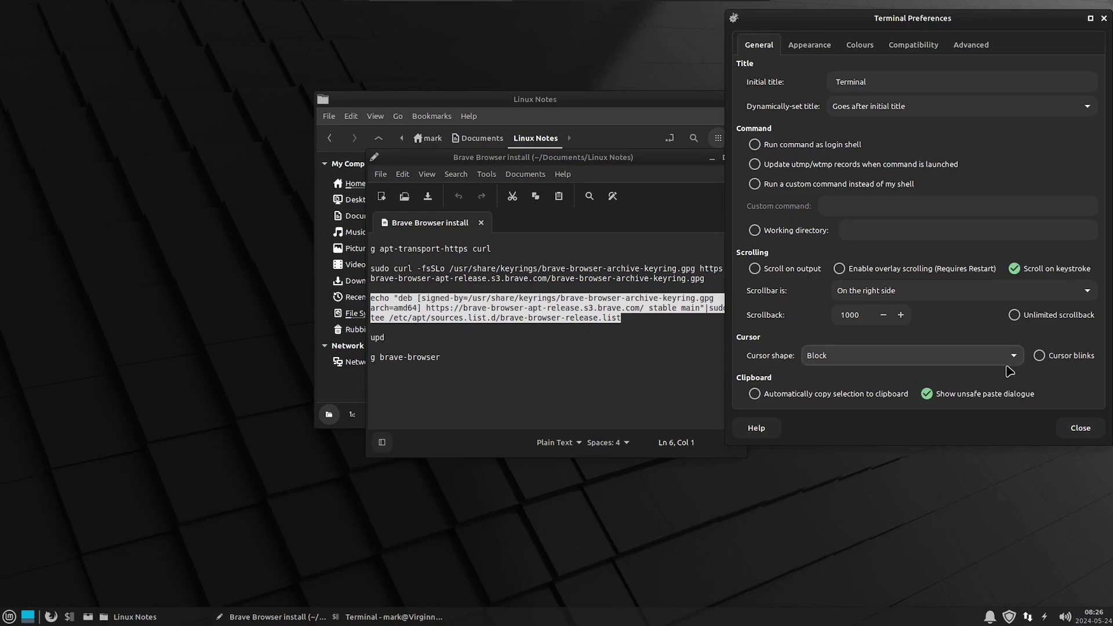
click(926, 394)
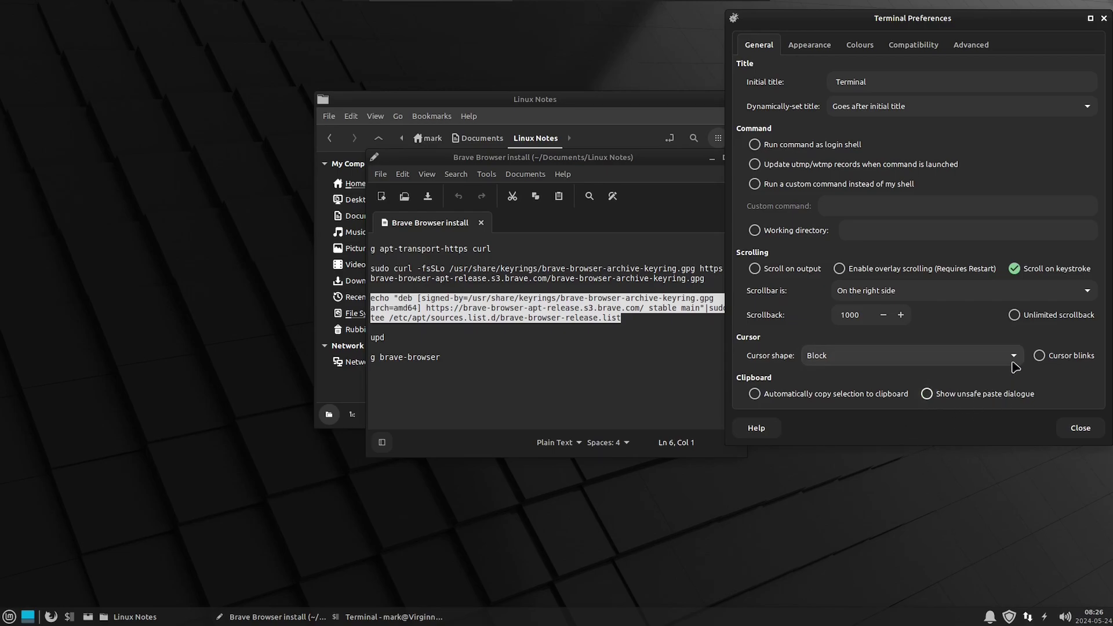
click(1080, 428)
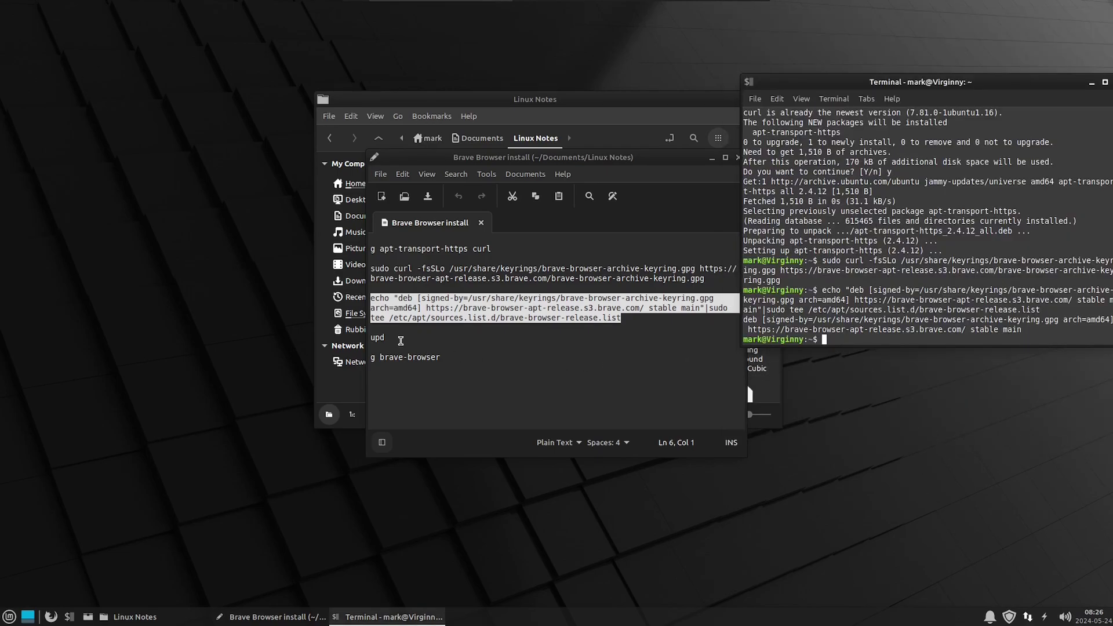
Refresh the package lists with "upd", then install Brave with "g brave-browser" and confirm the installation.
text(upd)
key(Return)
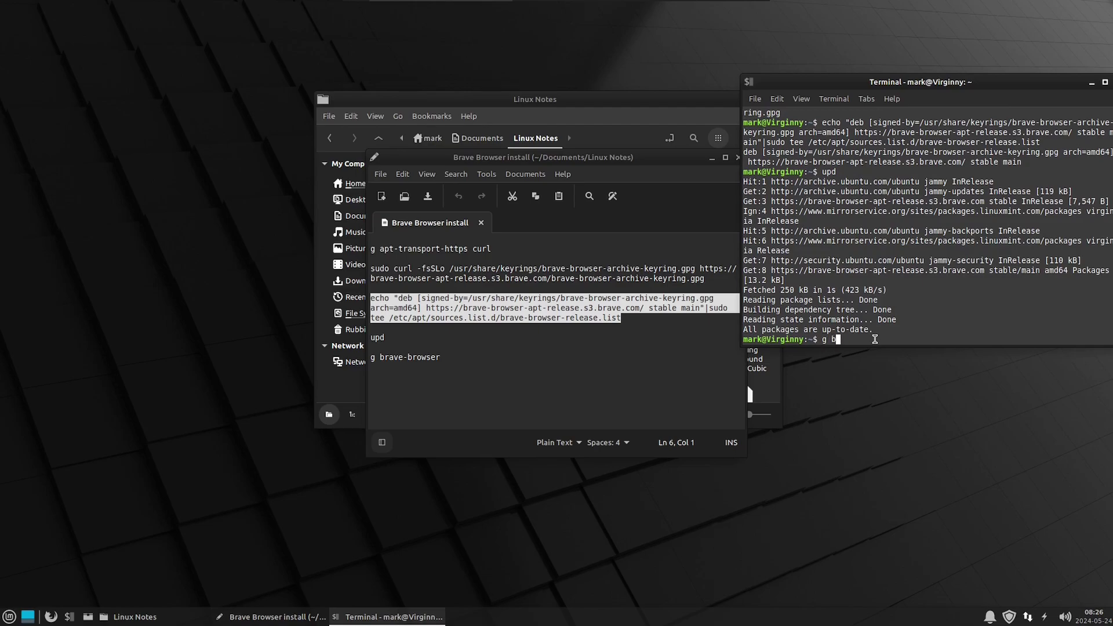
text(g brave-browser)
key(Return)
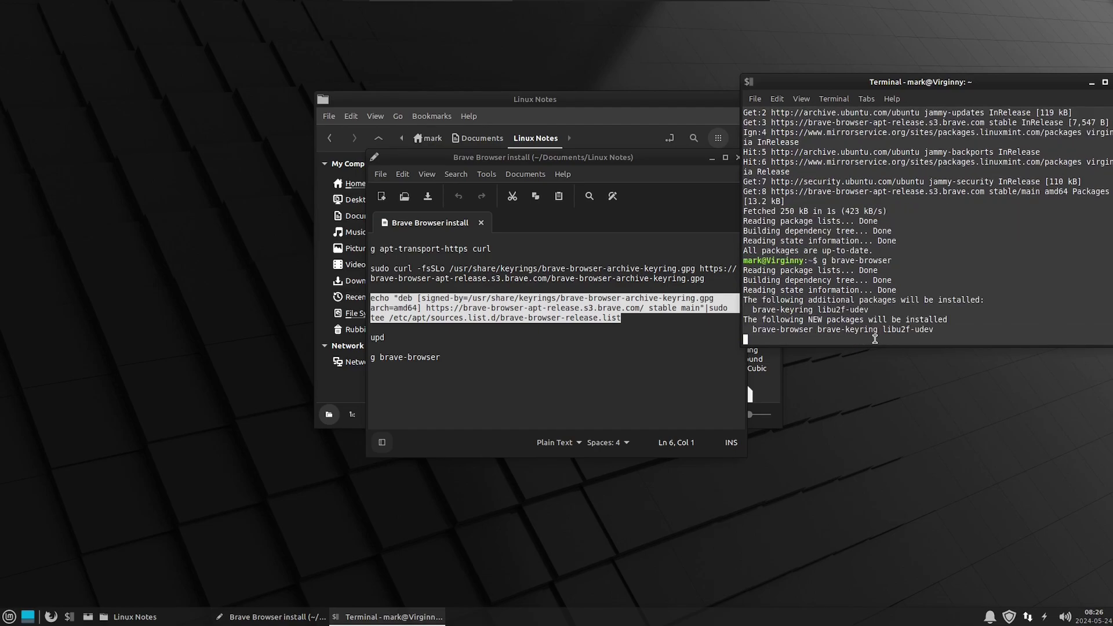
text(y)
key(Return)
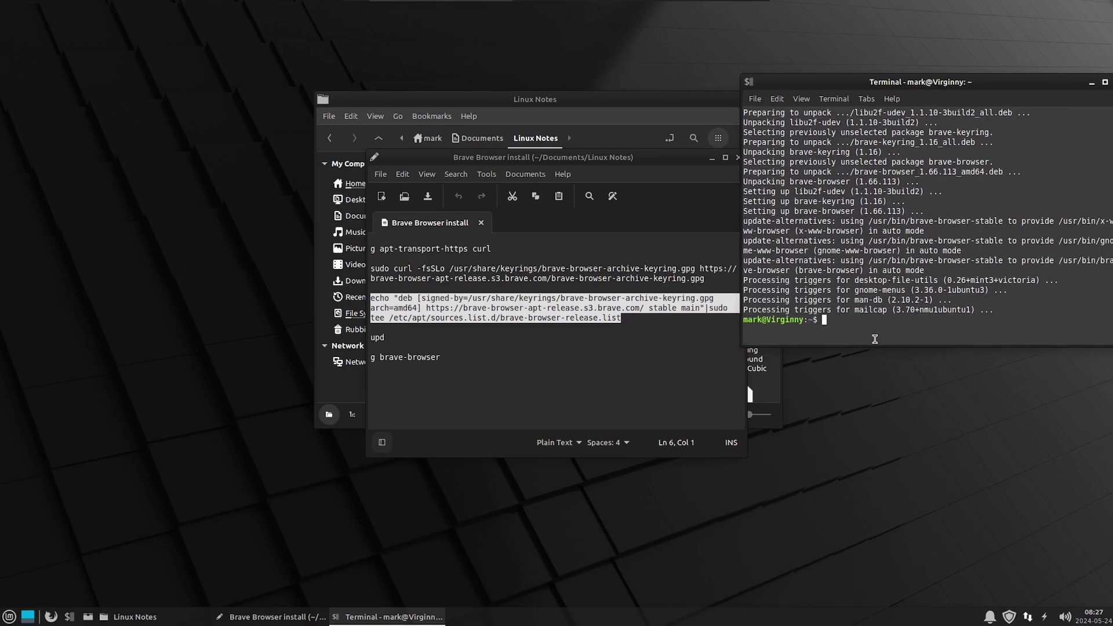
Remove the GNOME keyring with "r gnome-keyring" and confirm the removal.
text(gnome-keyring)
key(Return)
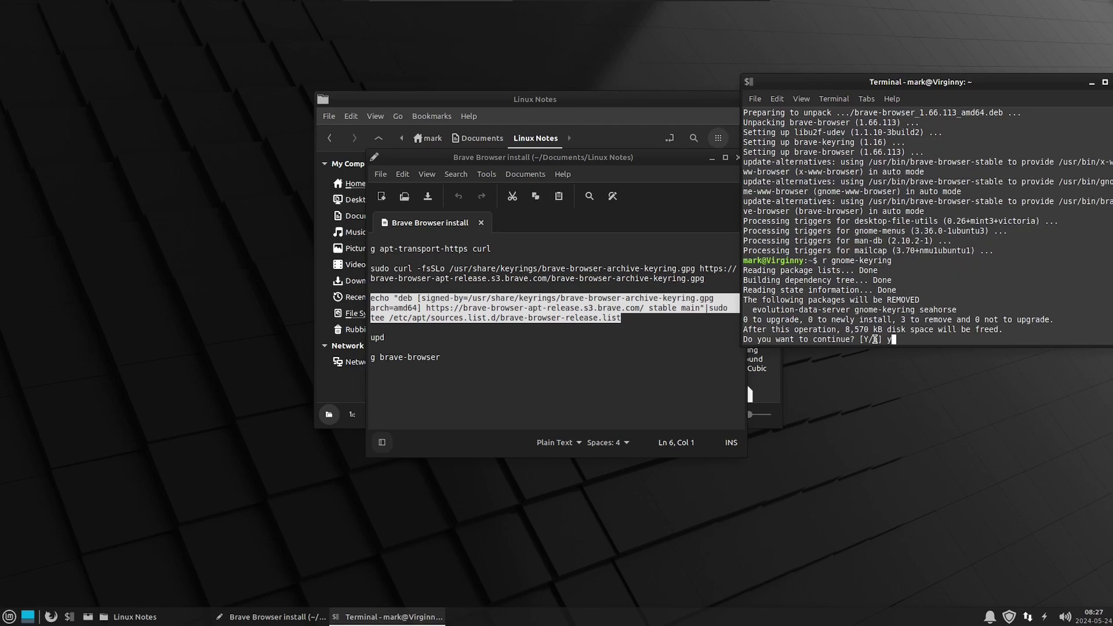
text(y)
key(Return)
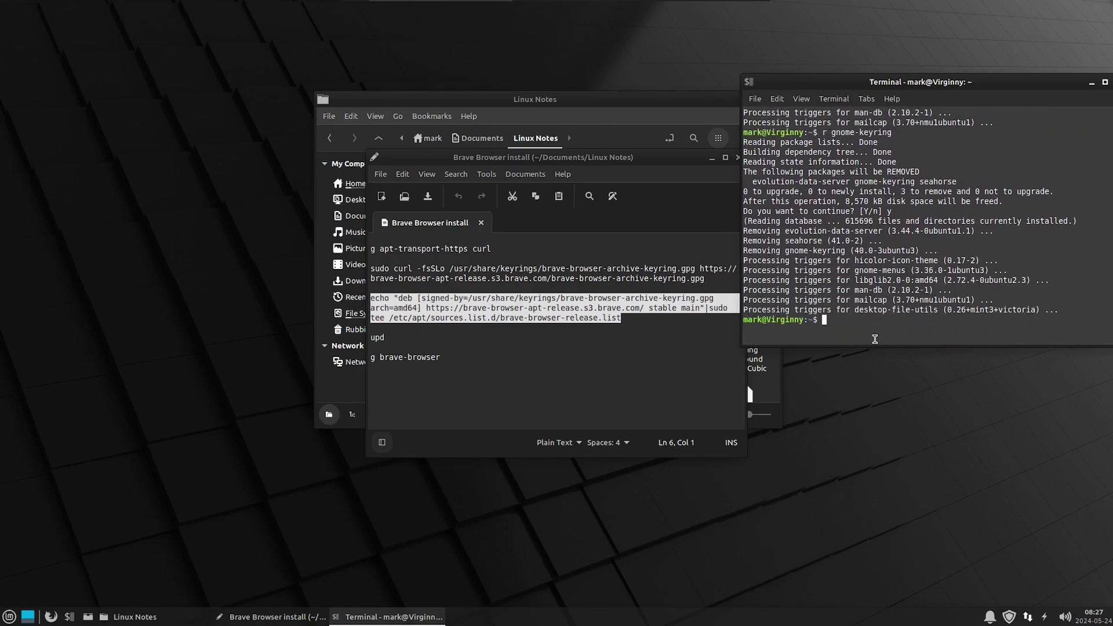
Close the terminal, the Brave Browser install note and the Linux Notes folder window.
drag(1009, 90, 892, 91)
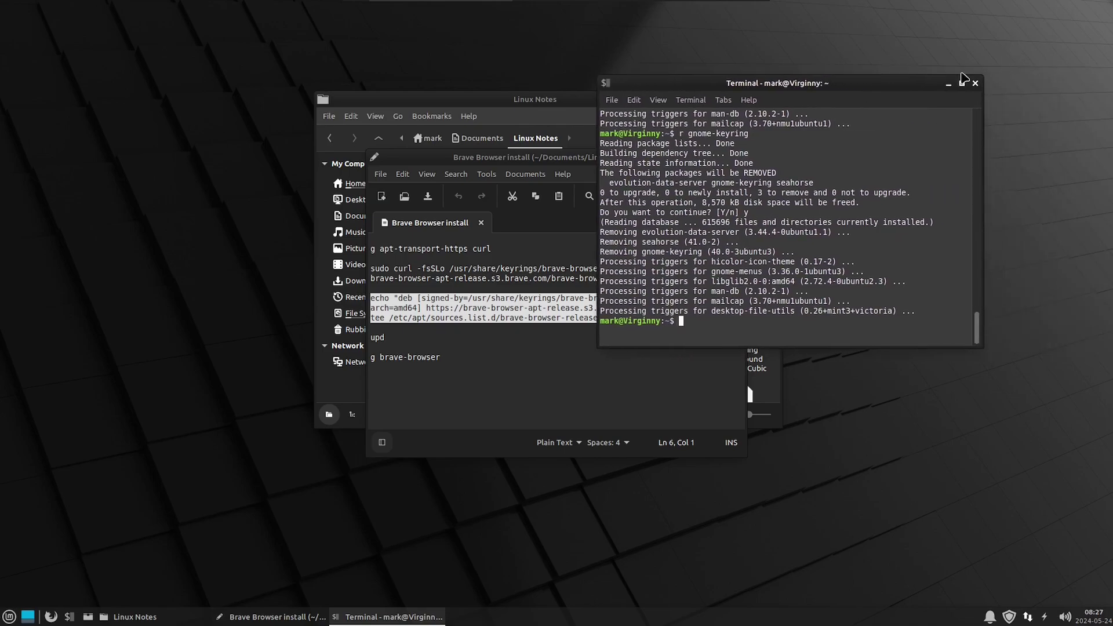
click(980, 82)
click(739, 157)
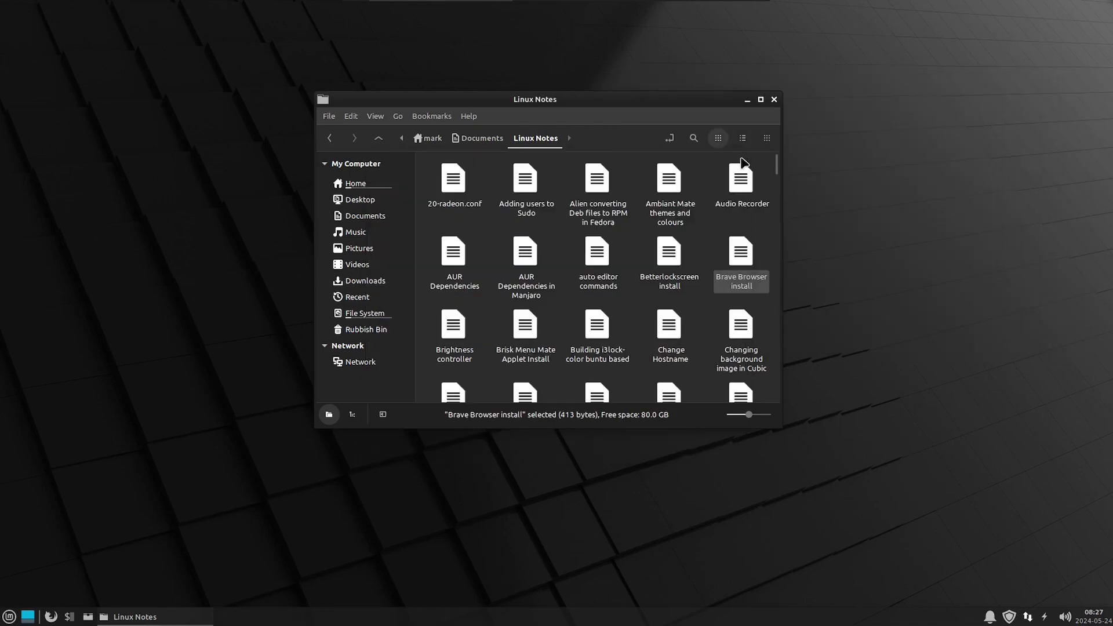
click(774, 101)
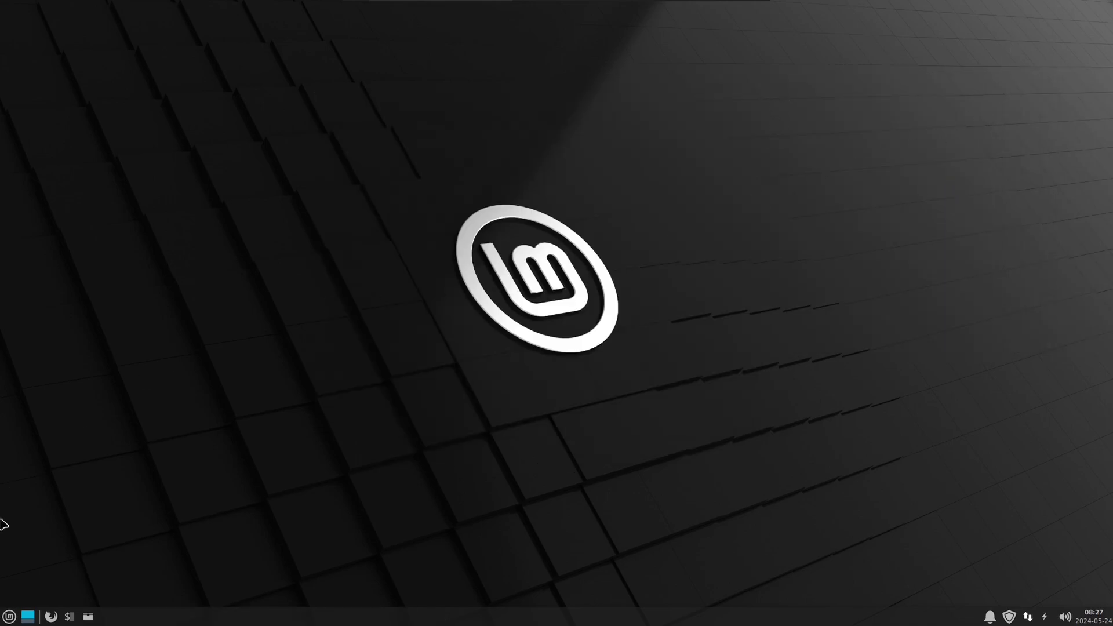
Restart the virtual machine and log back in with the account password.
click(10, 619)
click(240, 338)
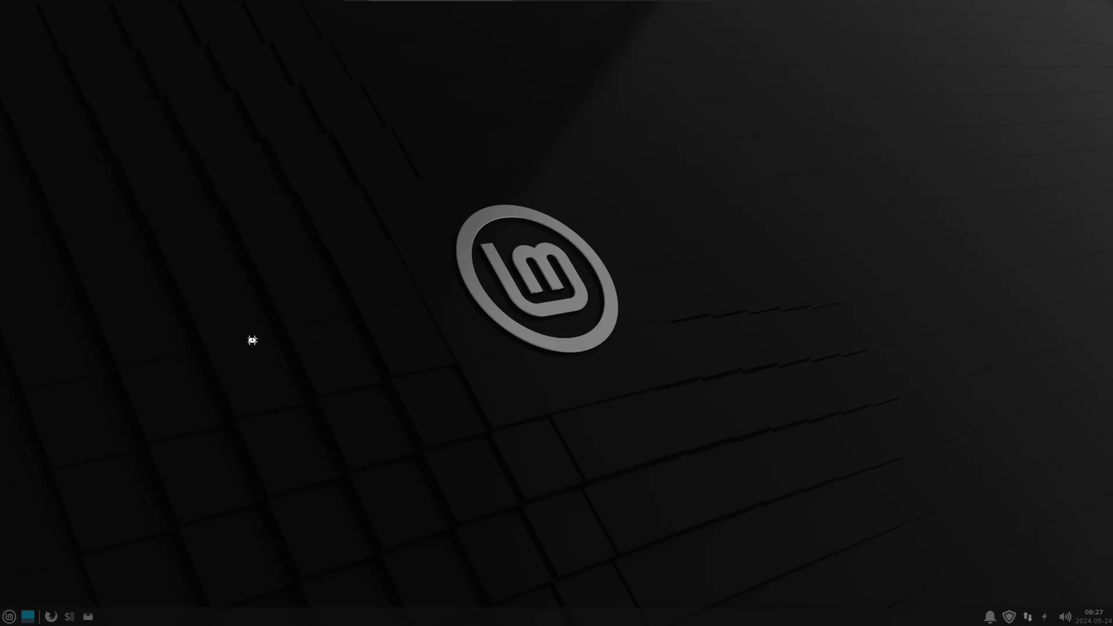
click(473, 357)
click(553, 270)
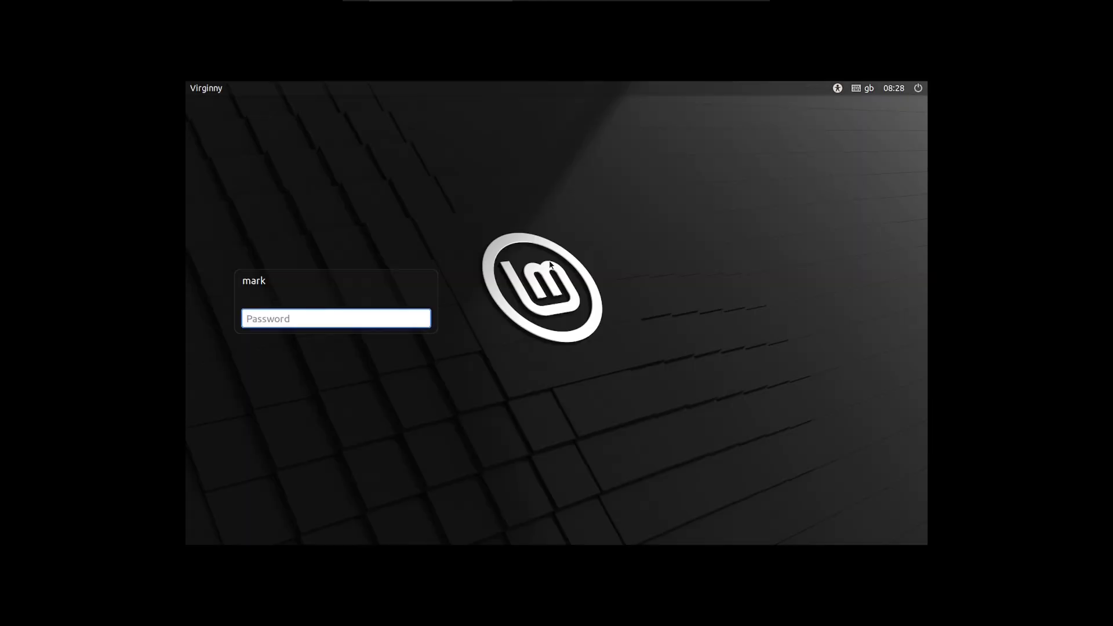
text(••)
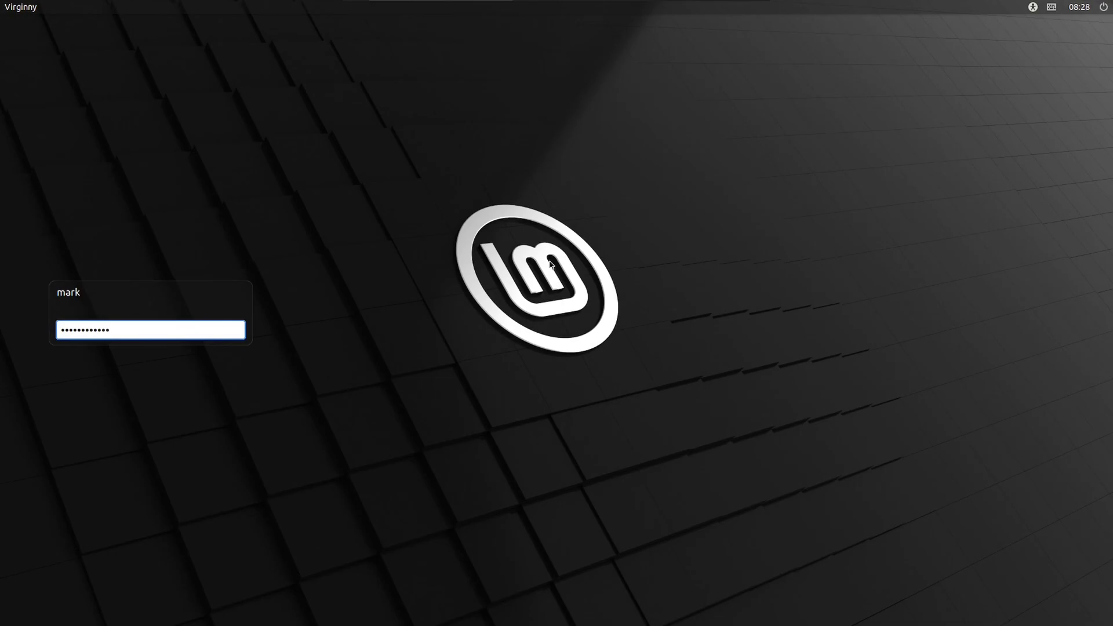
key(Return)
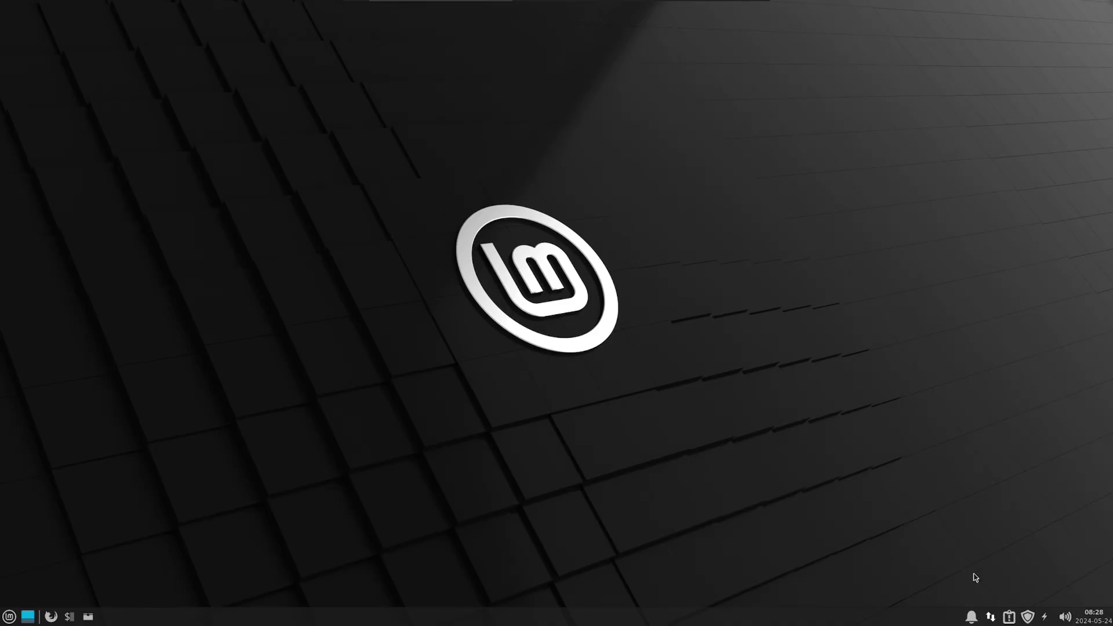
Open System Reports from its notification and close it to dismiss the alert.
click(1010, 616)
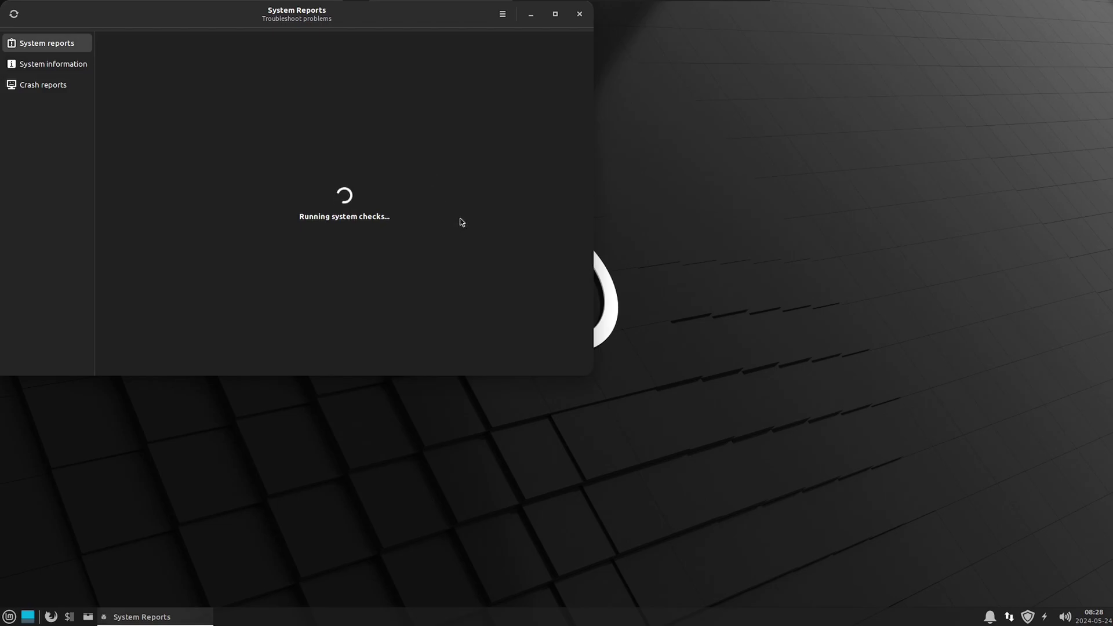
key(alt+F4)
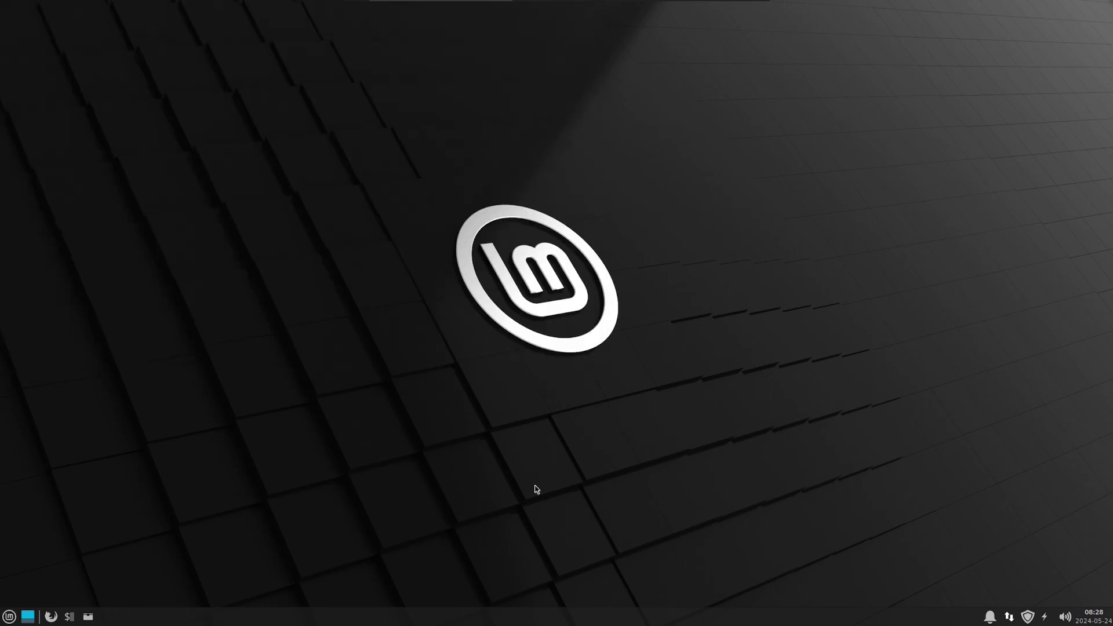
click(9, 616)
mouse_move(59, 524)
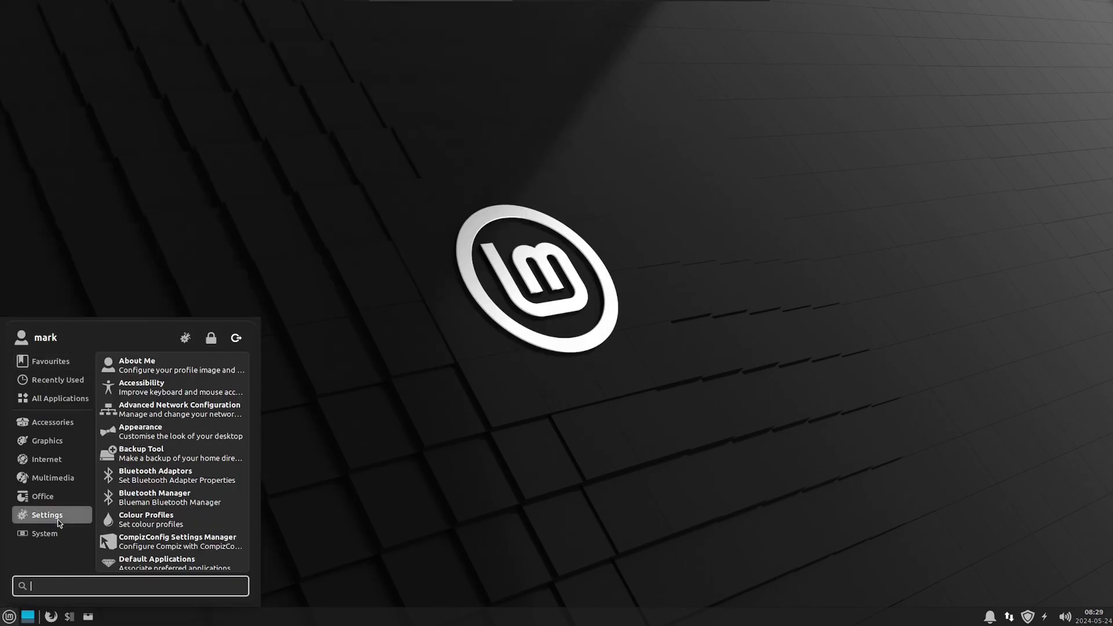
click(358, 508)
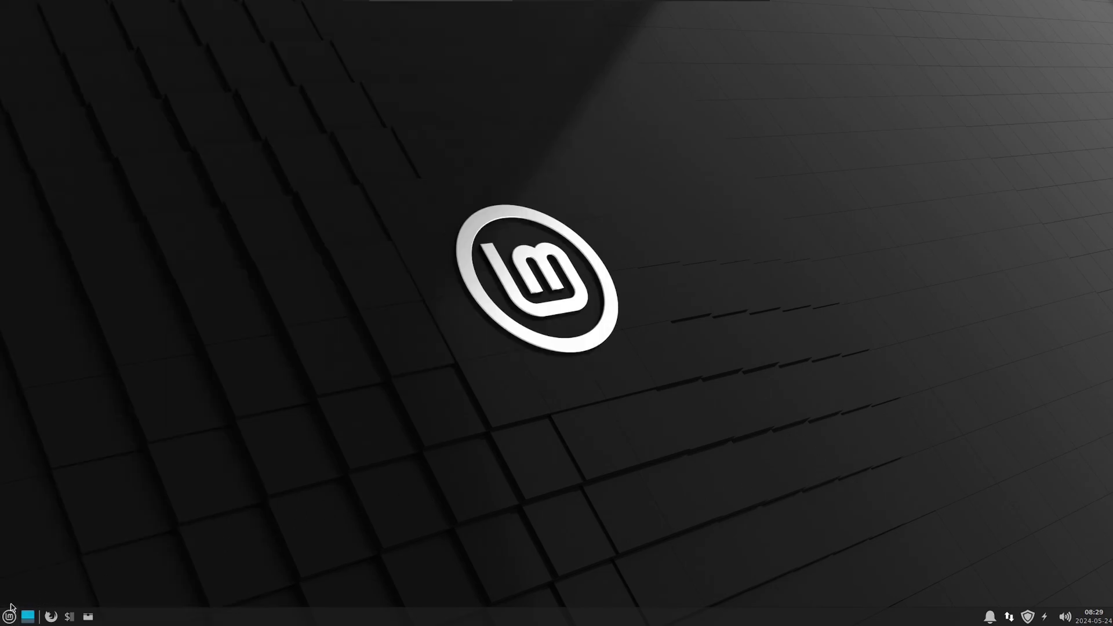
Remove the old file manager launcher from the panel and confirm the removal.
click(88, 617)
key(Return)
click(654, 341)
Add the Files application from Accessories to the panel and move its launcher beside the terminal launcher.
click(7, 618)
mouse_move(52, 422)
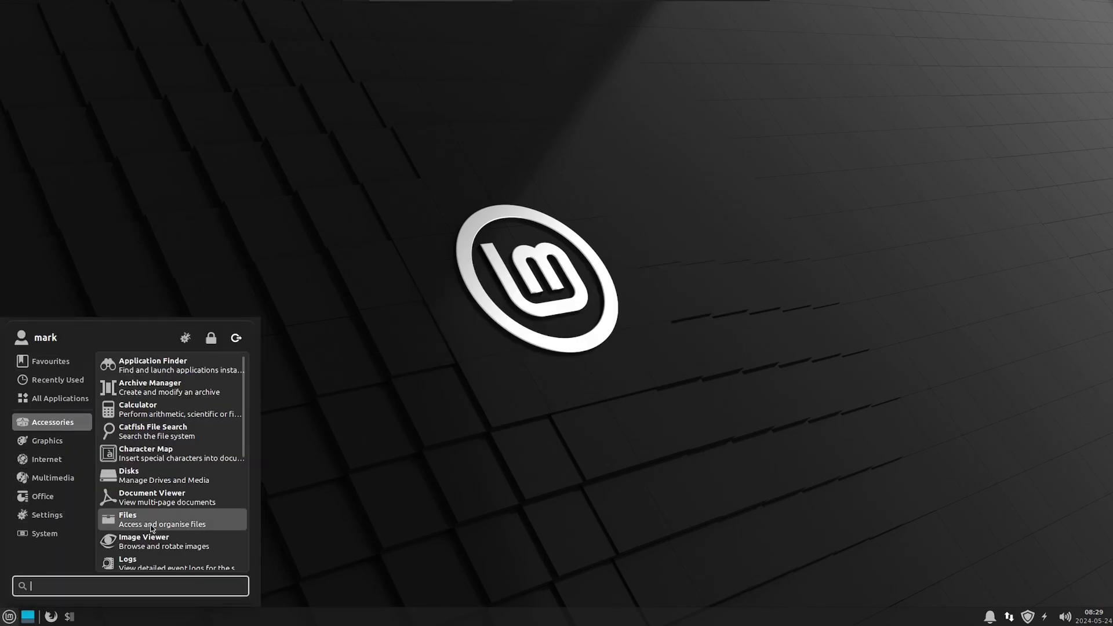
right_click(152, 522)
click(194, 477)
right_click(1107, 618)
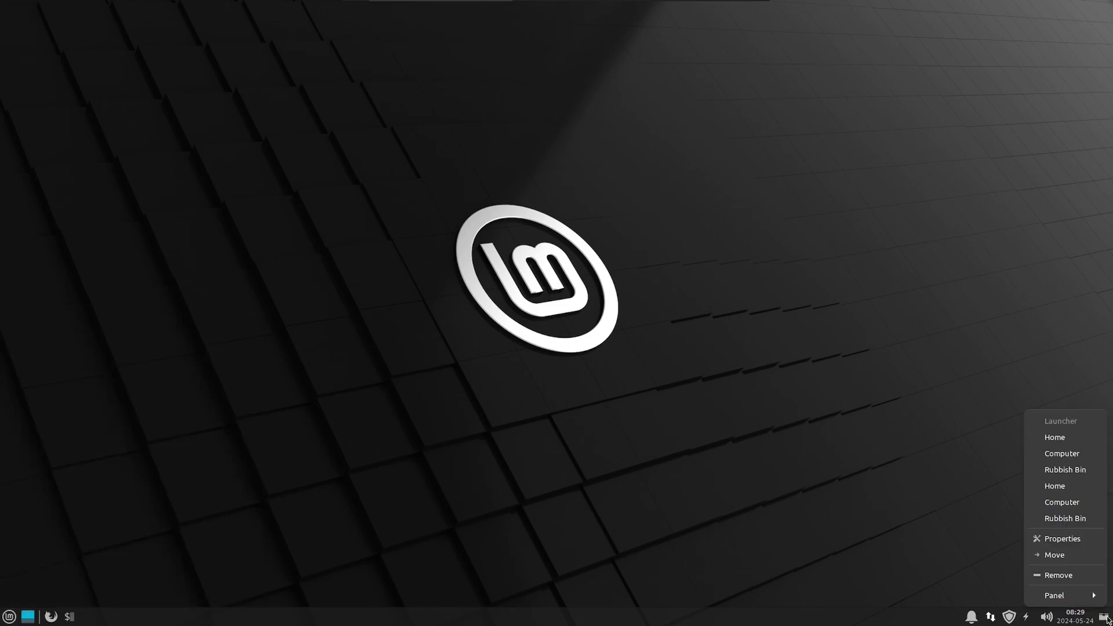
click(1055, 555)
mouse_move(1104, 616)
mouse_down()
mouse_move(859, 598)
mouse_move(75, 620)
mouse_up()
Open the file manager from the new panel launcher, reposition its window and show the Documents folder.
click(88, 619)
drag(331, 12, 655, 109)
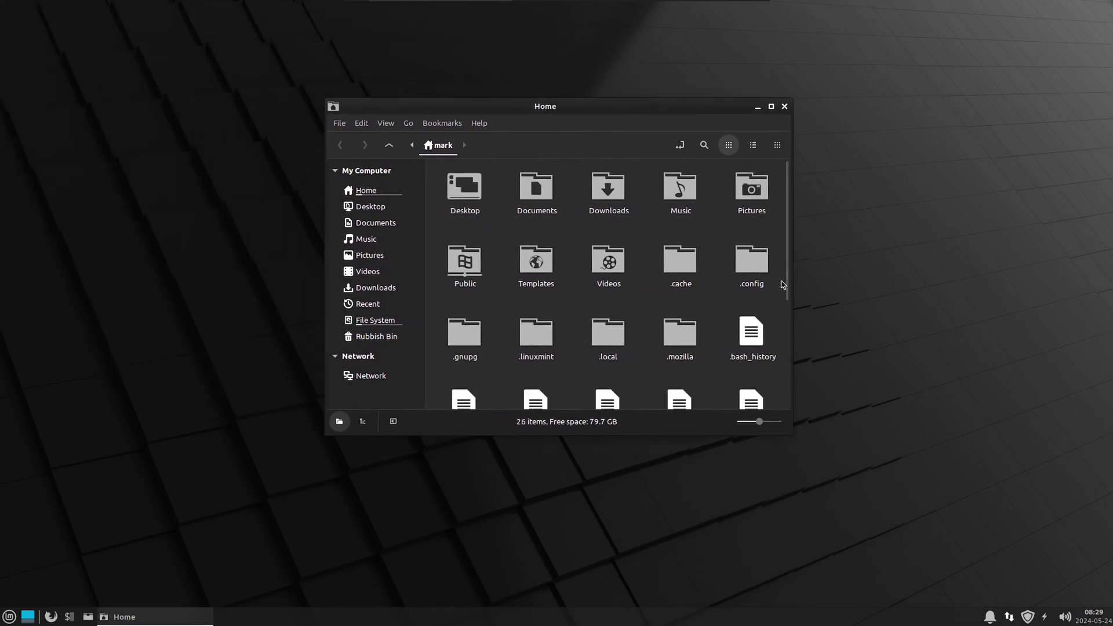
click(382, 231)
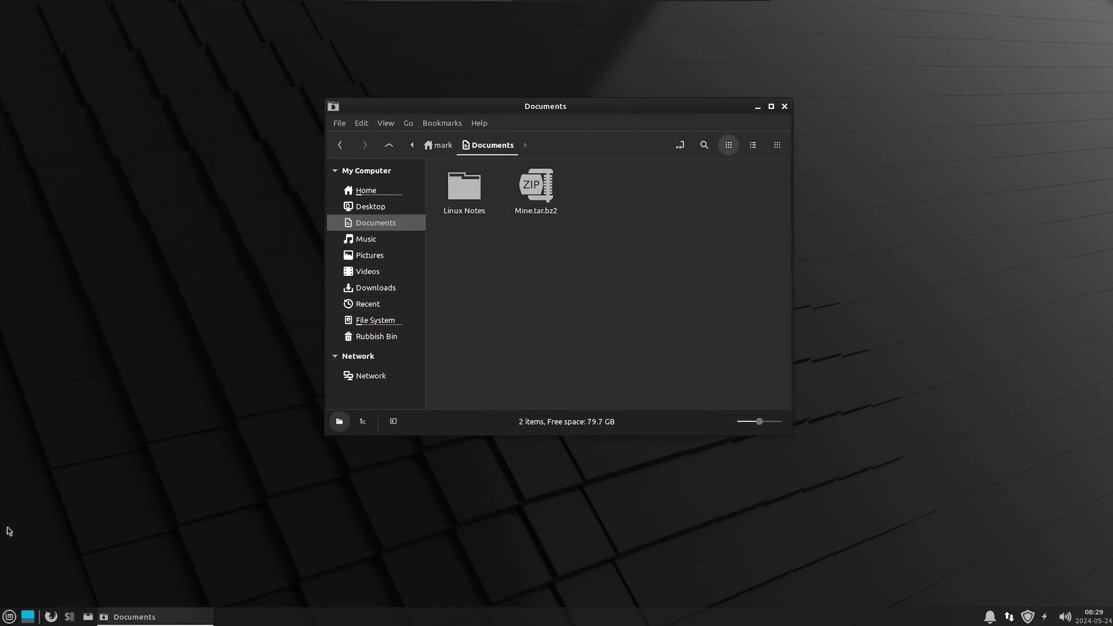
click(9, 616)
mouse_move(55, 515)
scroll(171, 516, down, 12)
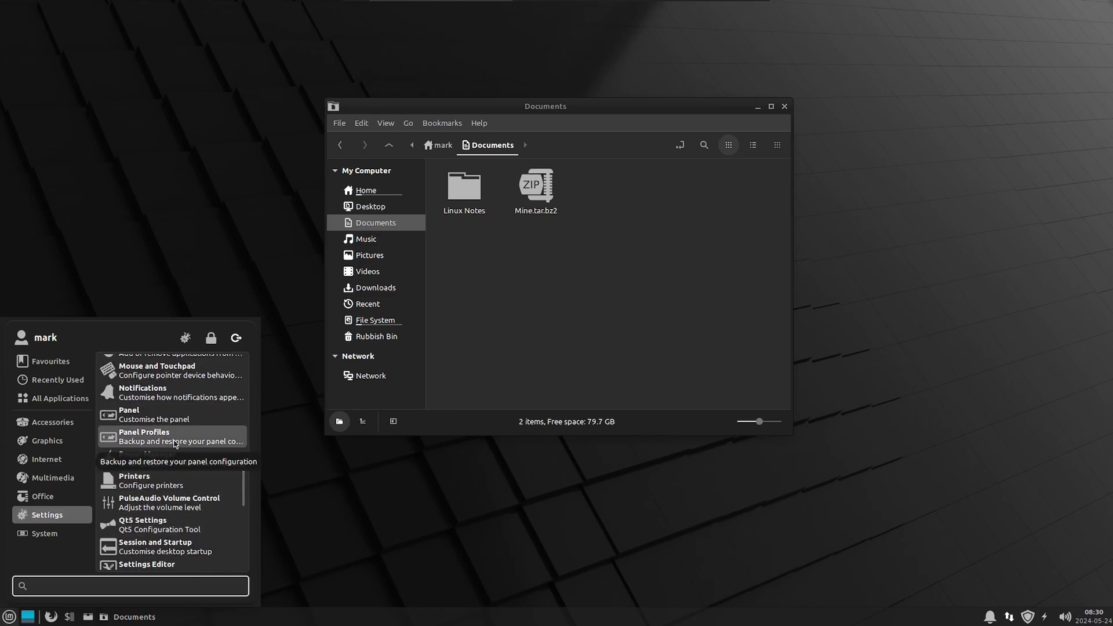
click(168, 436)
key(Escape)
Cut Mine.tar.bz2 from Documents and open the .local/share folder in the home directory.
click(535, 187)
right_click(536, 187)
click(585, 268)
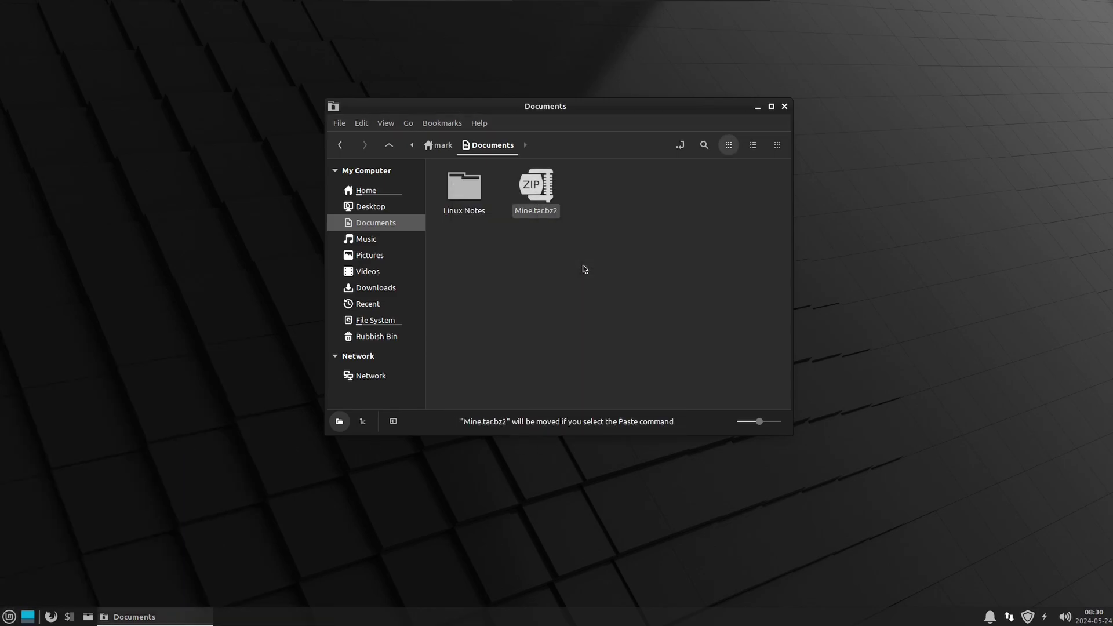
click(368, 190)
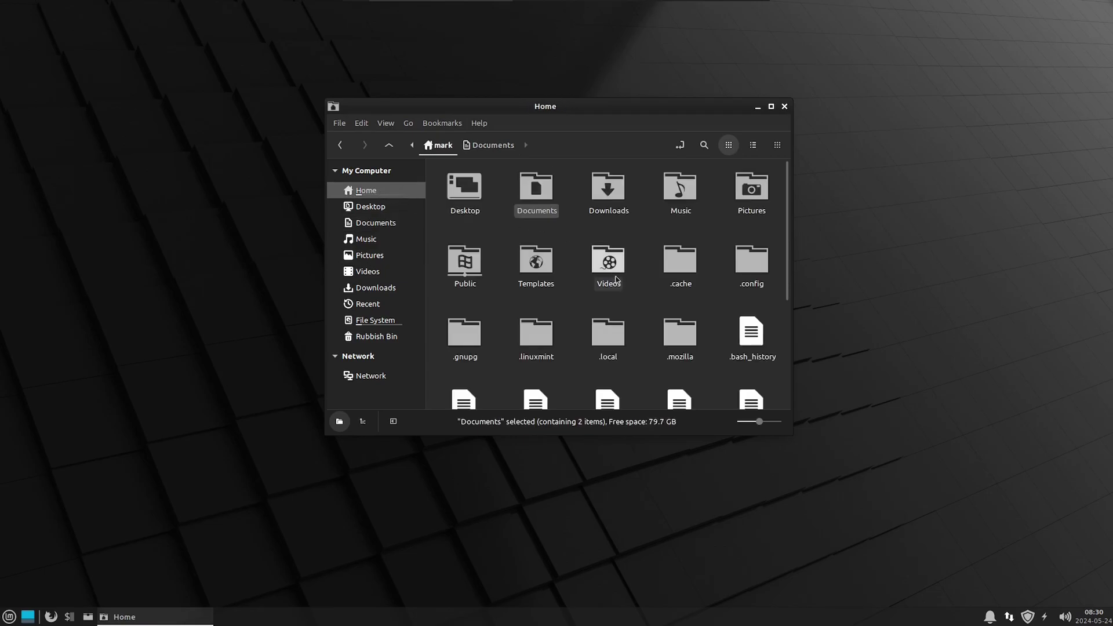
double_click(617, 337)
double_click(465, 189)
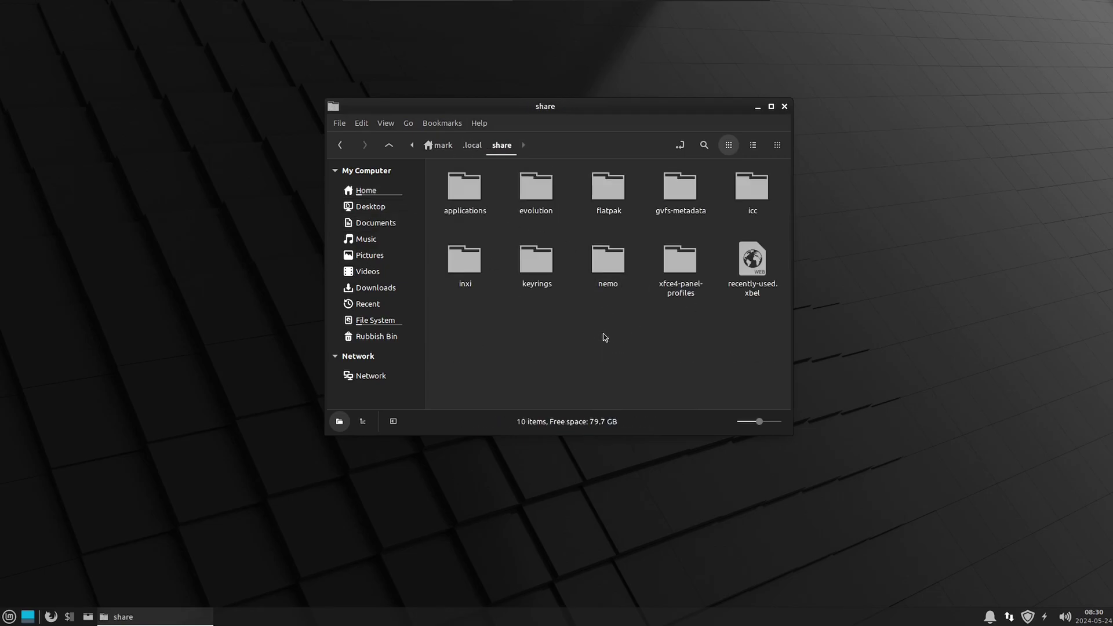
Paste the Mine.tar.bz2 archive into the xfce4-panel-profiles folder under .local/share.
double_click(688, 269)
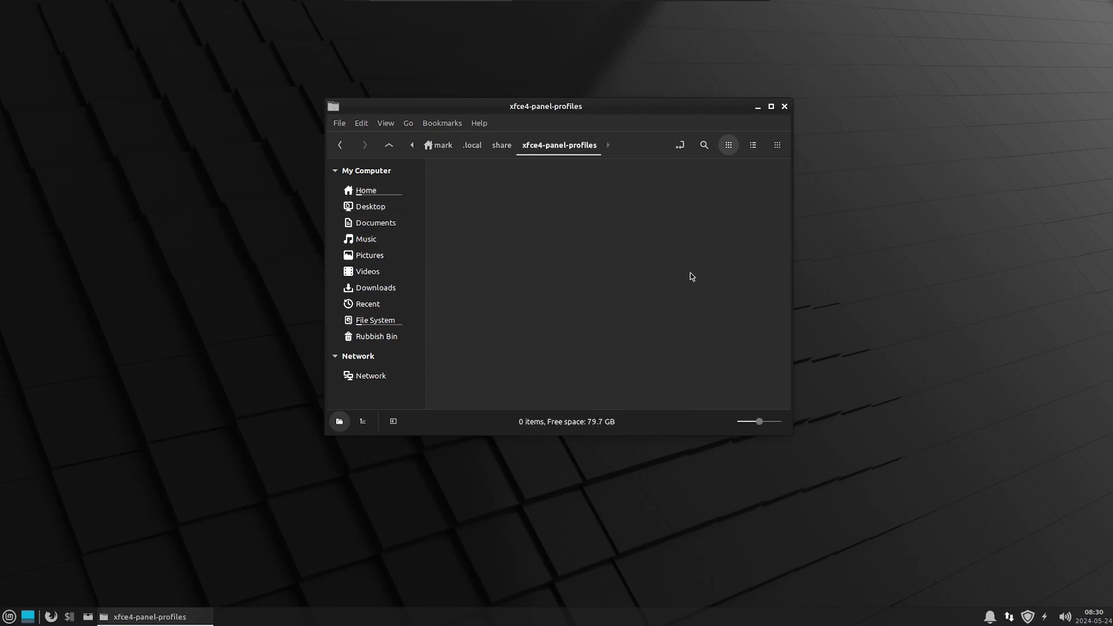
right_click(499, 205)
click(559, 341)
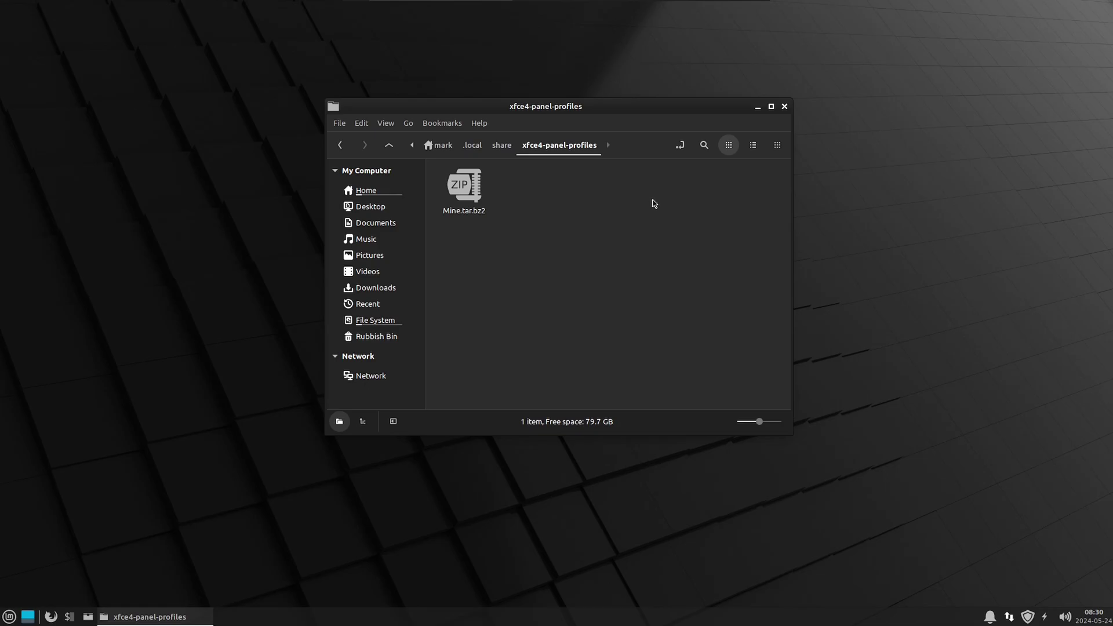
Open the Linux Notes folder in Documents and look through its list of notes.
click(372, 223)
double_click(464, 186)
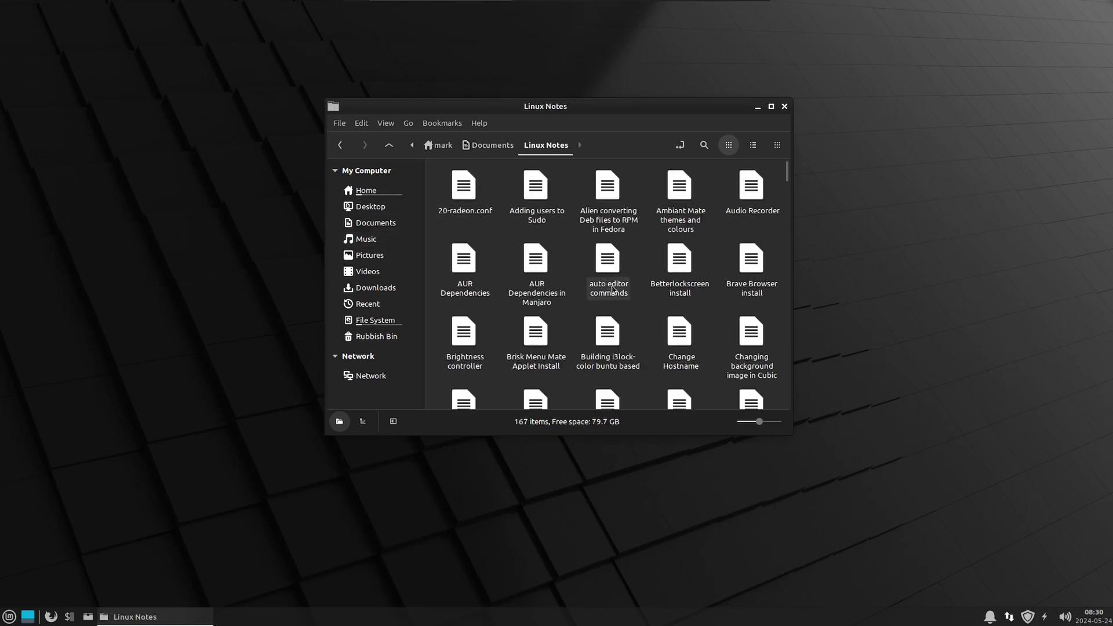
drag(787, 179, 787, 381)
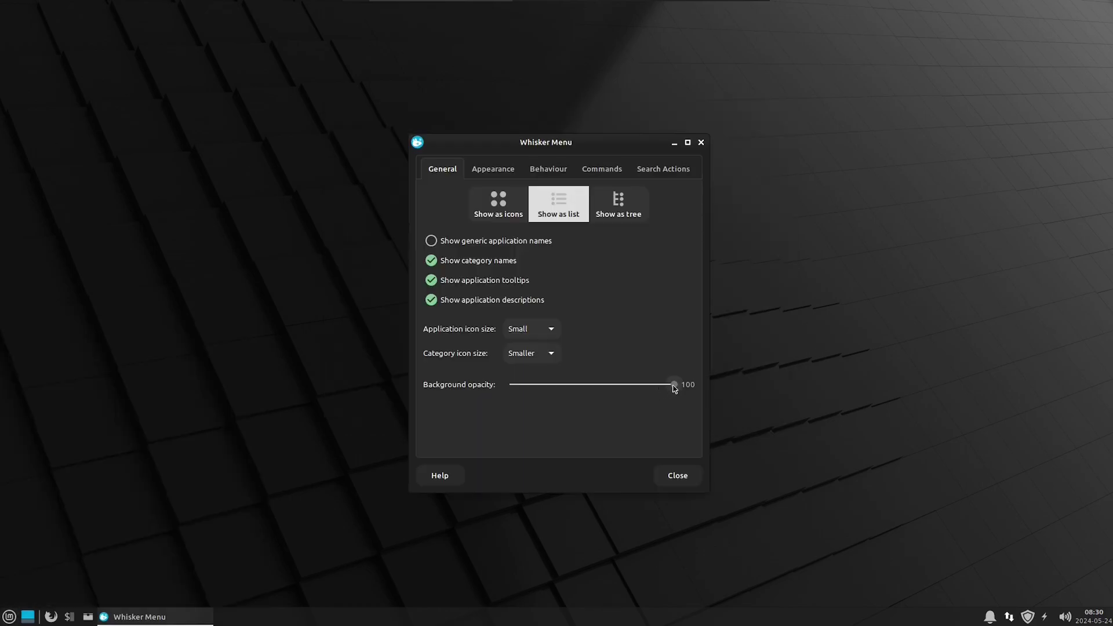
Set the Whisker Menu's background opacity to 0, hide application descriptions and show the entries as a tree.
drag(671, 384, 436, 402)
click(431, 301)
click(616, 208)
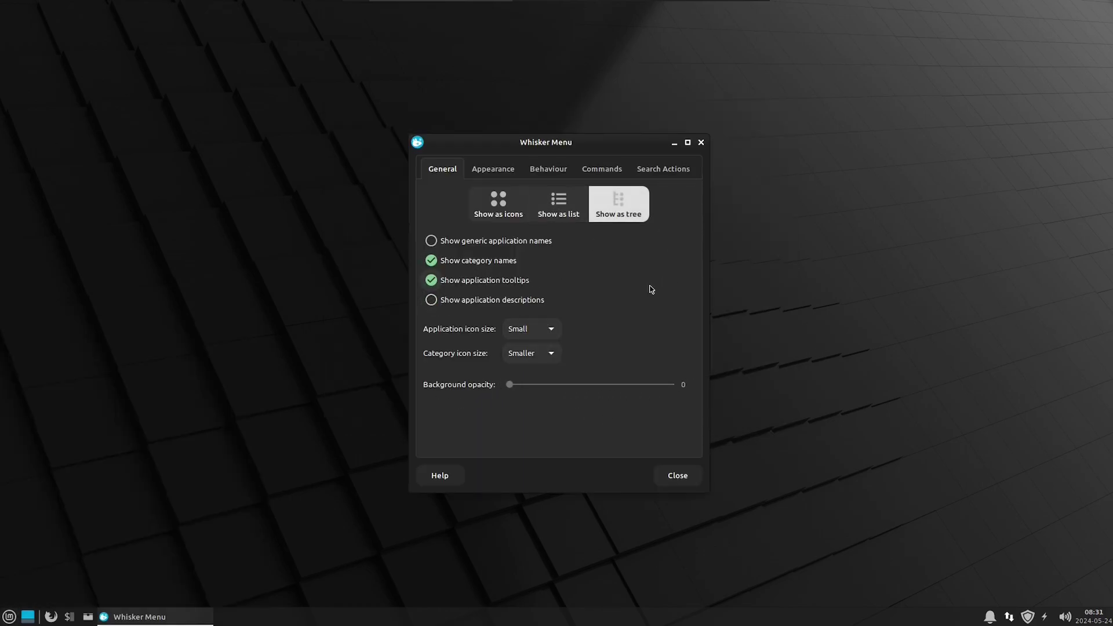
Set the menu's application icon size to Normal and category icon size to Small, and check the menu.
click(552, 331)
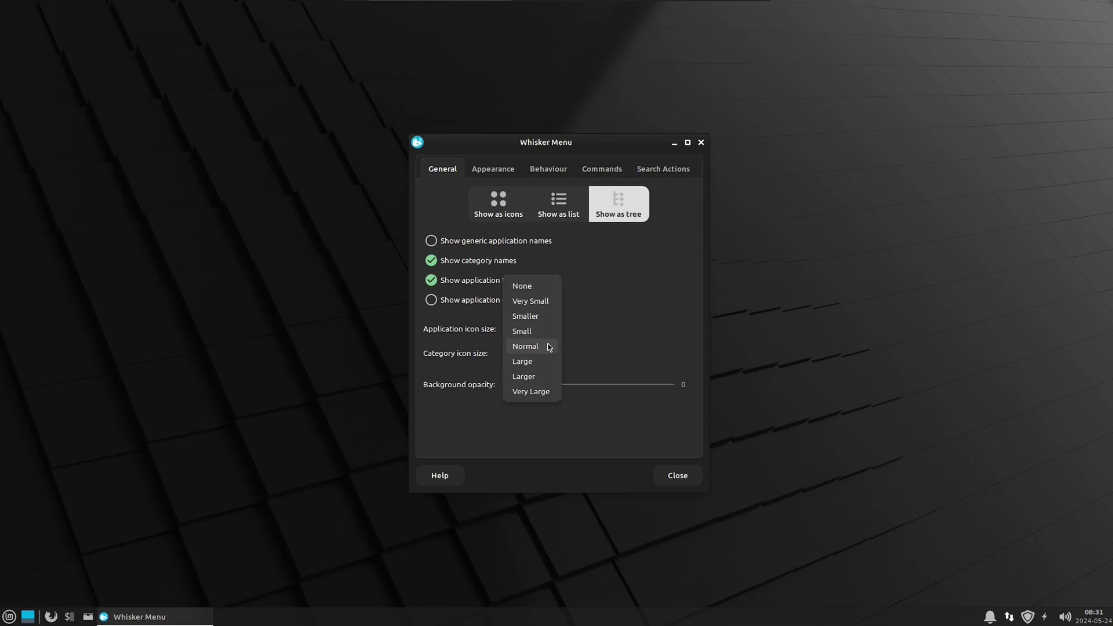
click(548, 347)
click(552, 353)
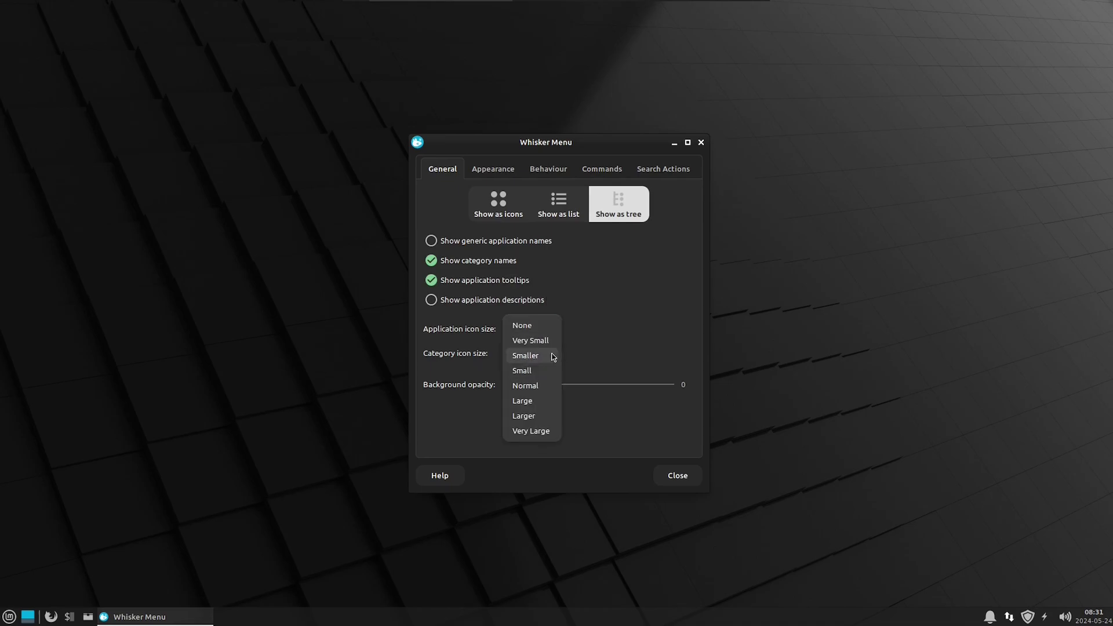
click(549, 373)
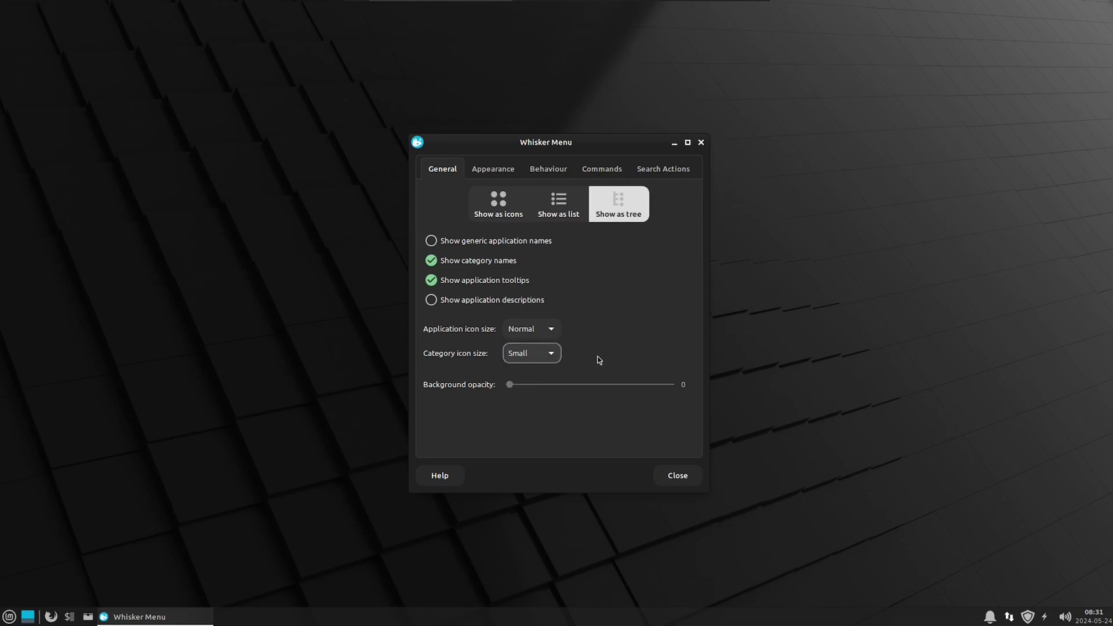
click(9, 617)
click(627, 353)
In the menu's appearance settings, disable positioning the search entry next to the panel button and position the commands next to the search entry.
click(494, 170)
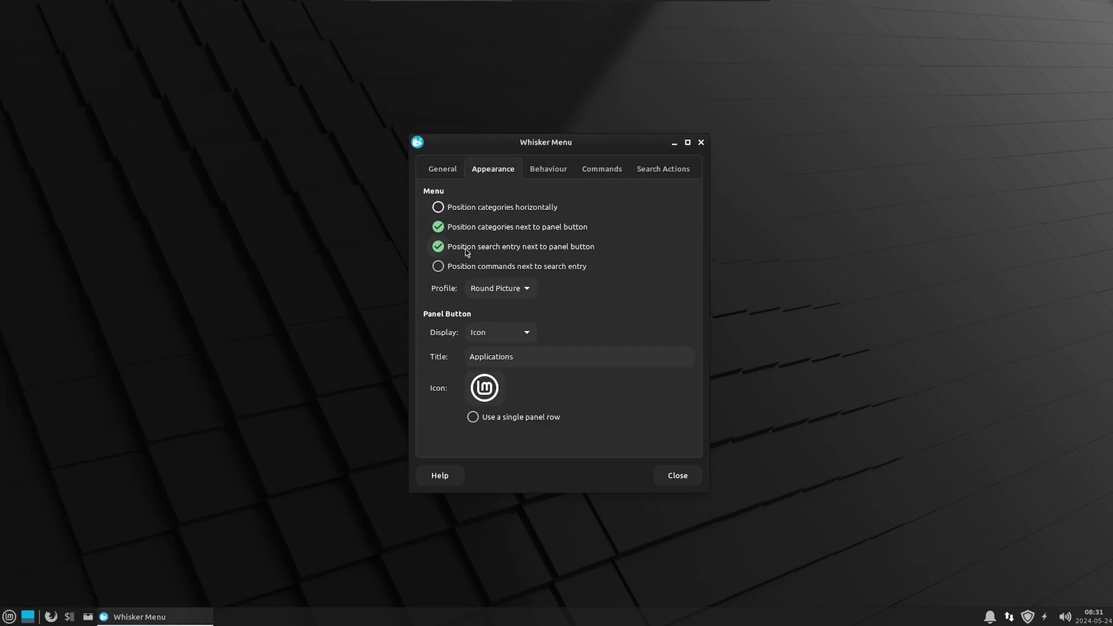
click(439, 246)
click(438, 266)
Try positioning the menu's categories horizontally, preview the layout and turn the option off again.
click(479, 207)
key(super)
key(super)
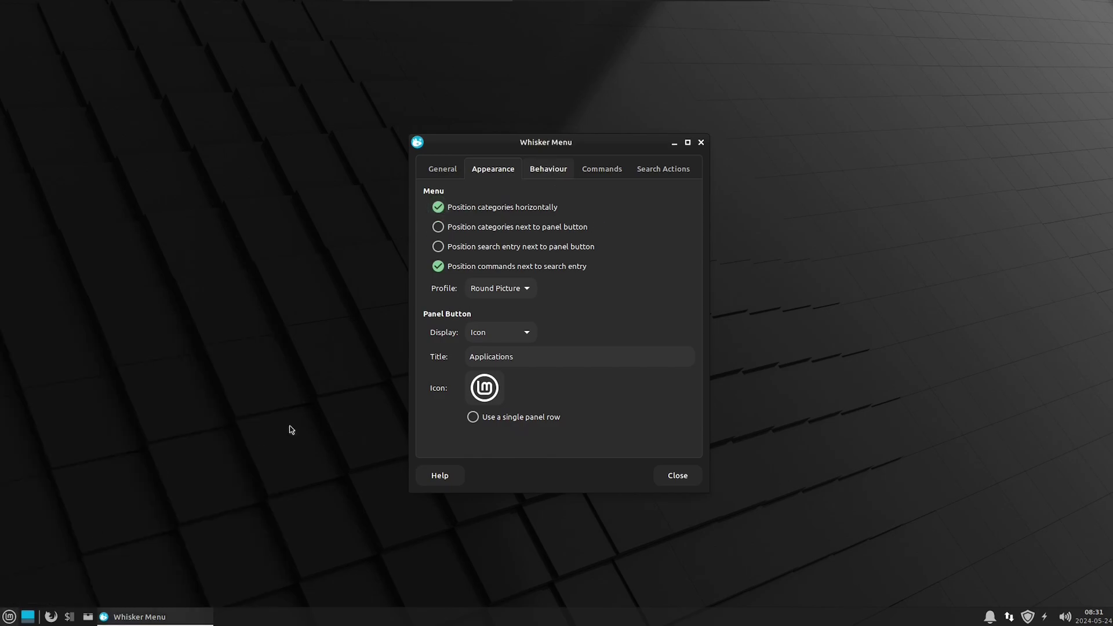
click(440, 205)
click(10, 619)
click(9, 620)
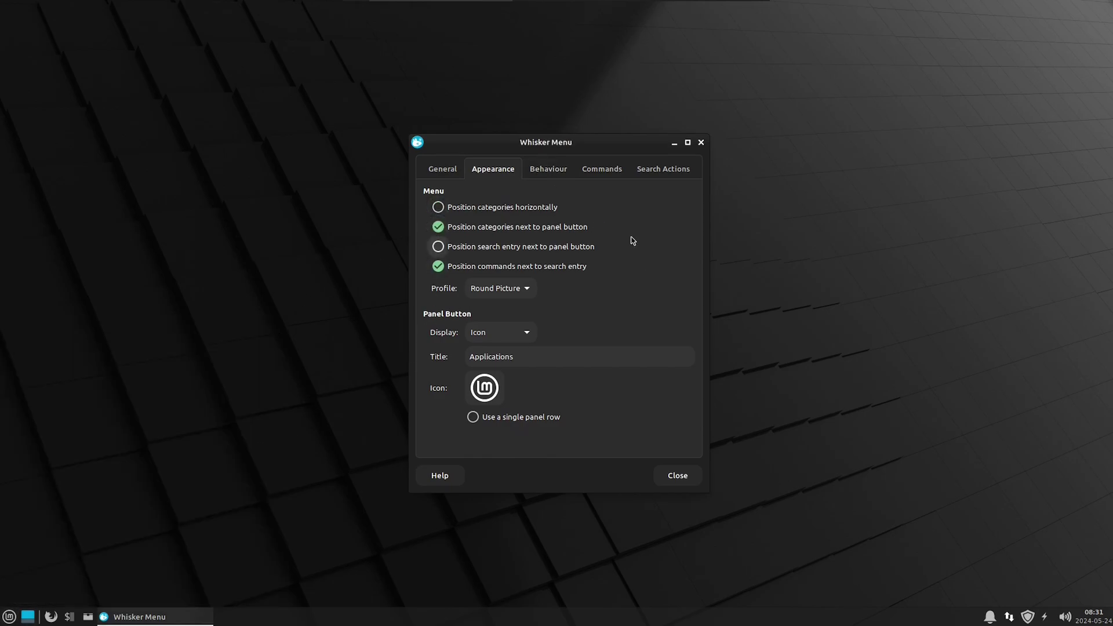
Make Recently Used the menu's default category and set its amount of items to 100.
click(549, 168)
click(438, 227)
click(552, 367)
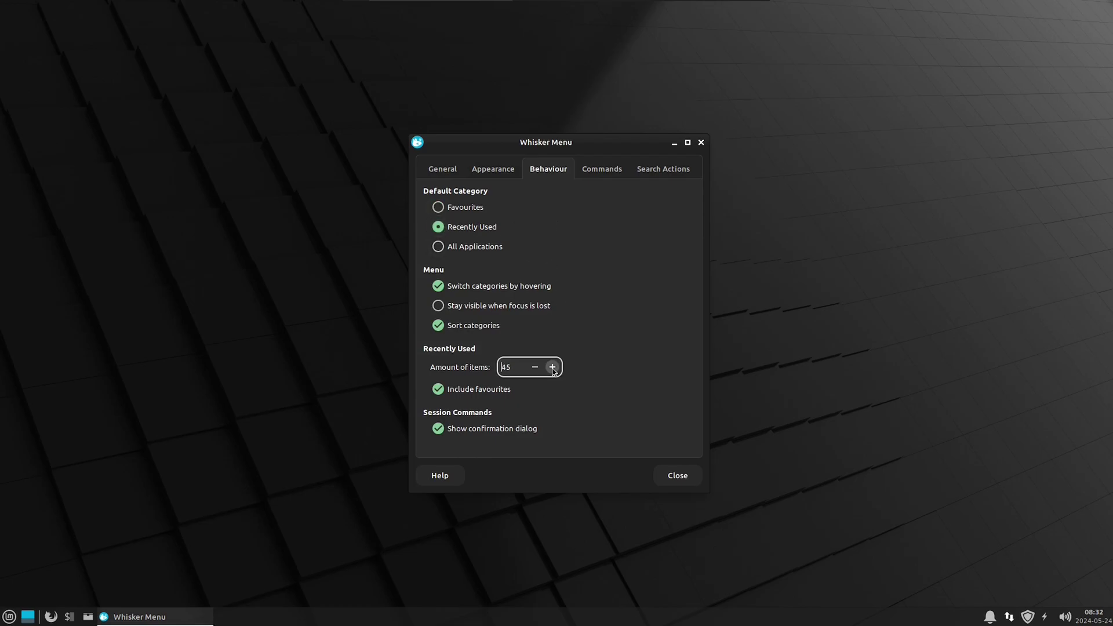
Turn off sorting categories and including favourites, keep switching categories by hovering enabled, and close the Whisker Menu settings.
click(438, 286)
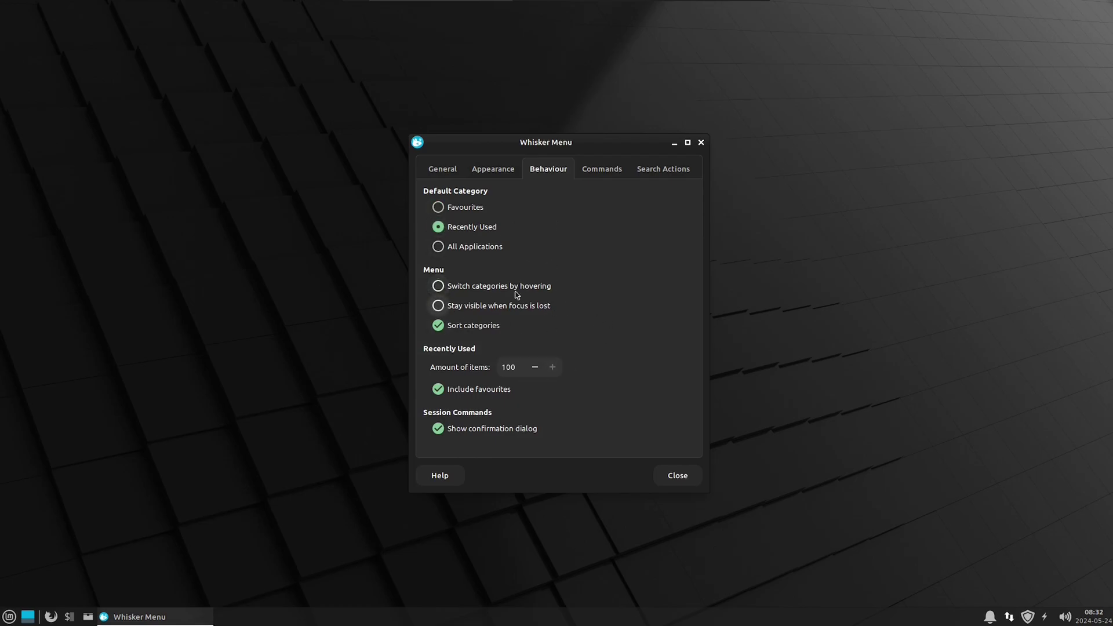
click(440, 328)
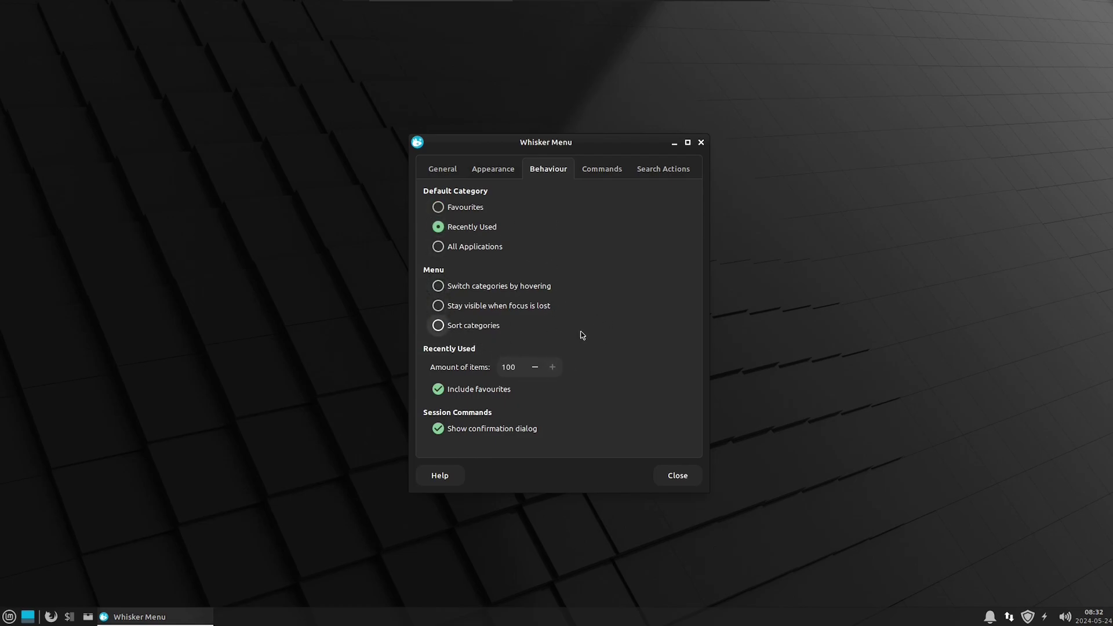
click(438, 286)
click(511, 394)
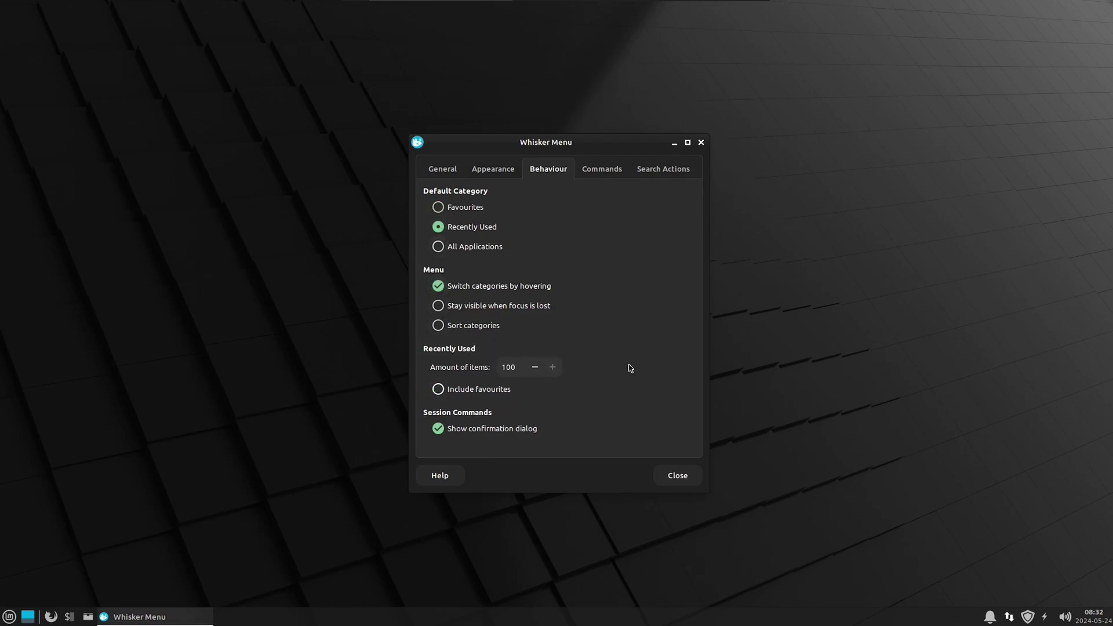
click(678, 476)
Remove the Show Desktop button beside the applications menu from the panel and confirm the removal.
right_click(27, 617)
click(58, 574)
click(653, 336)
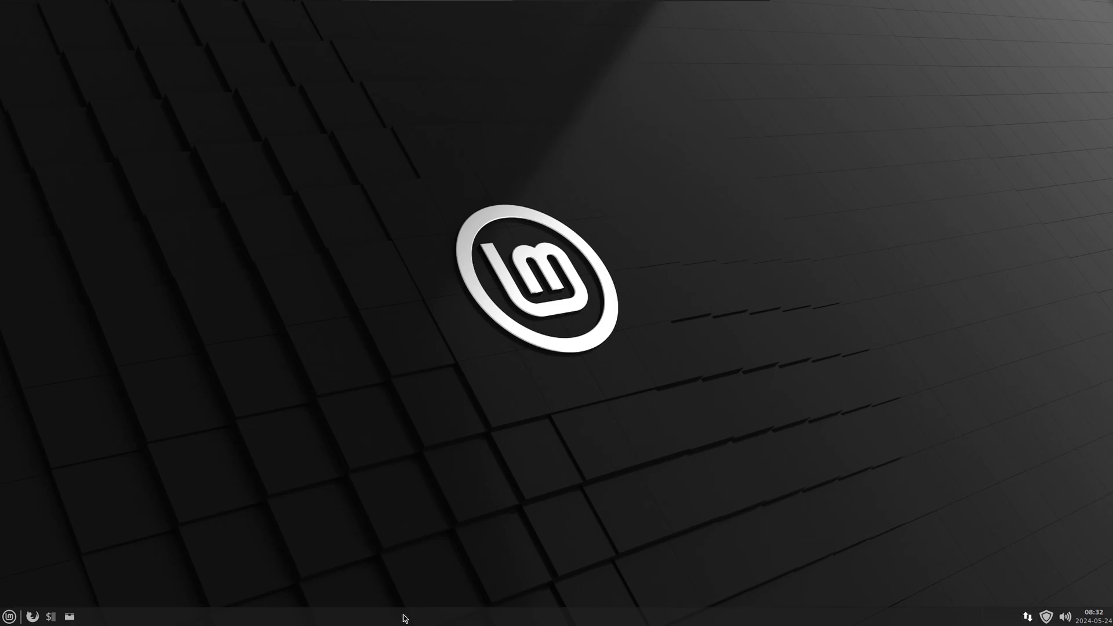
Check the layout of the customised applications menu.
click(7, 618)
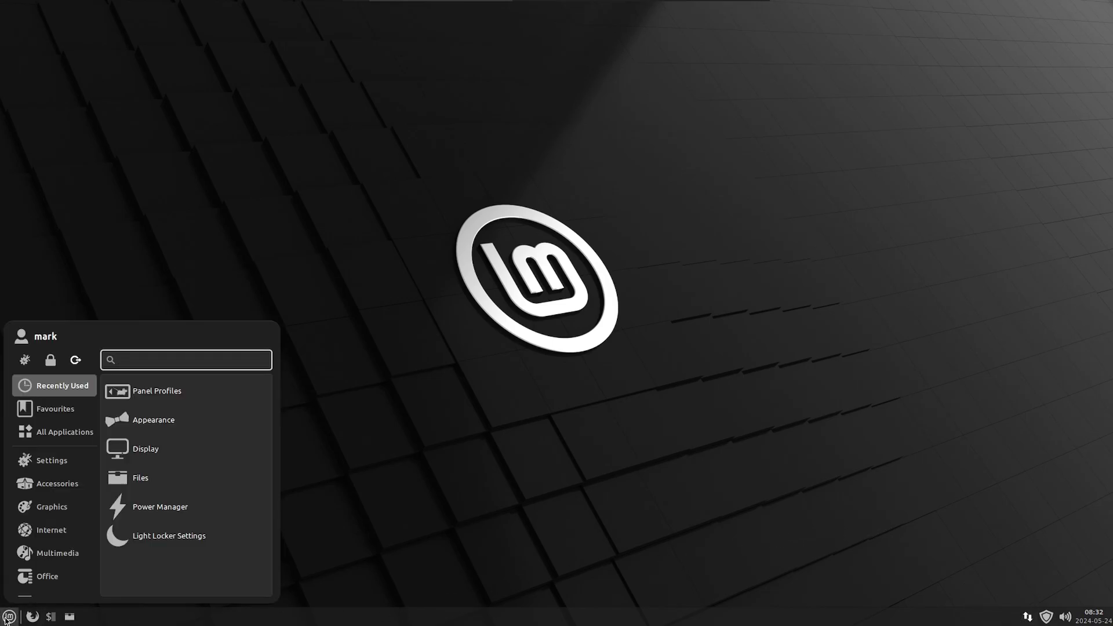
click(7, 618)
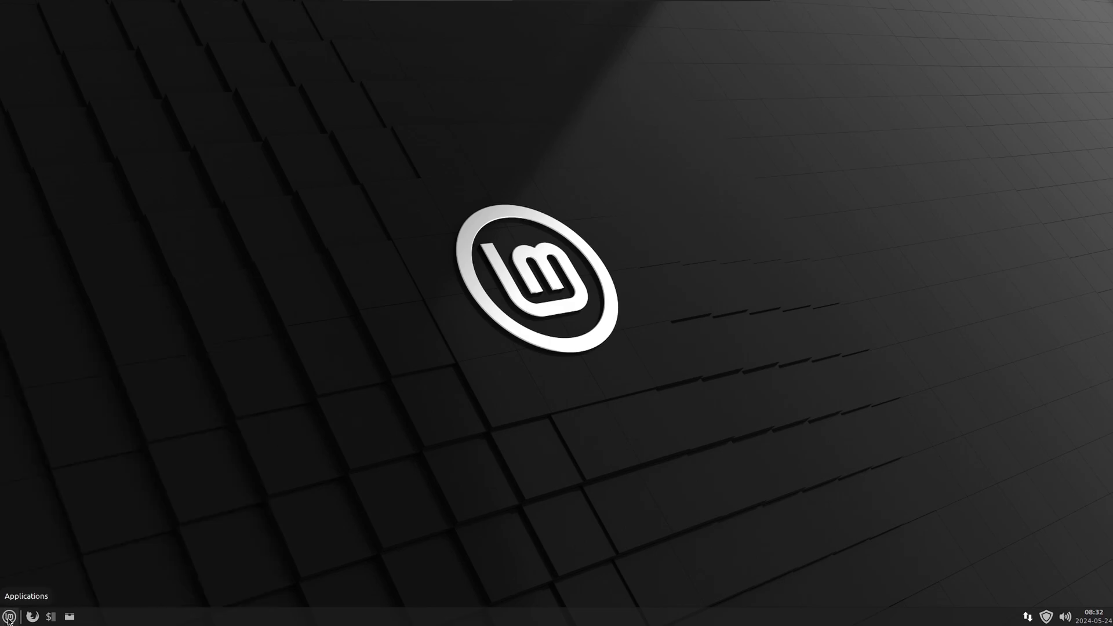
In the Mouse and Touchpad settings, choose the DMZ (Black) cursor theme and increase the cursor size.
click(8, 620)
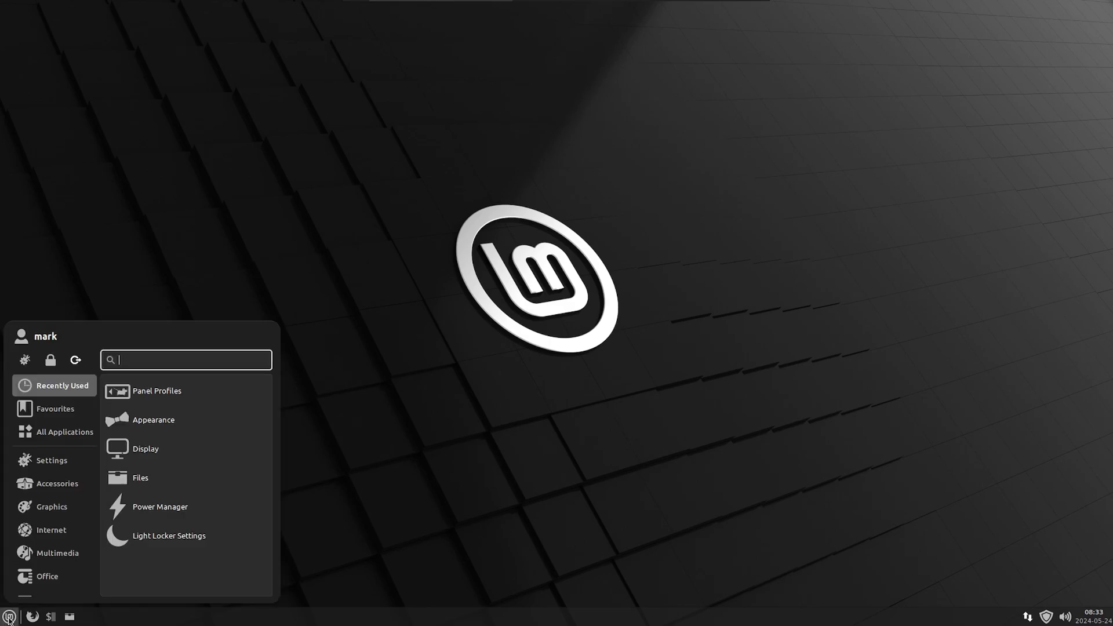
mouse_move(52, 460)
scroll(200, 509, down, 10)
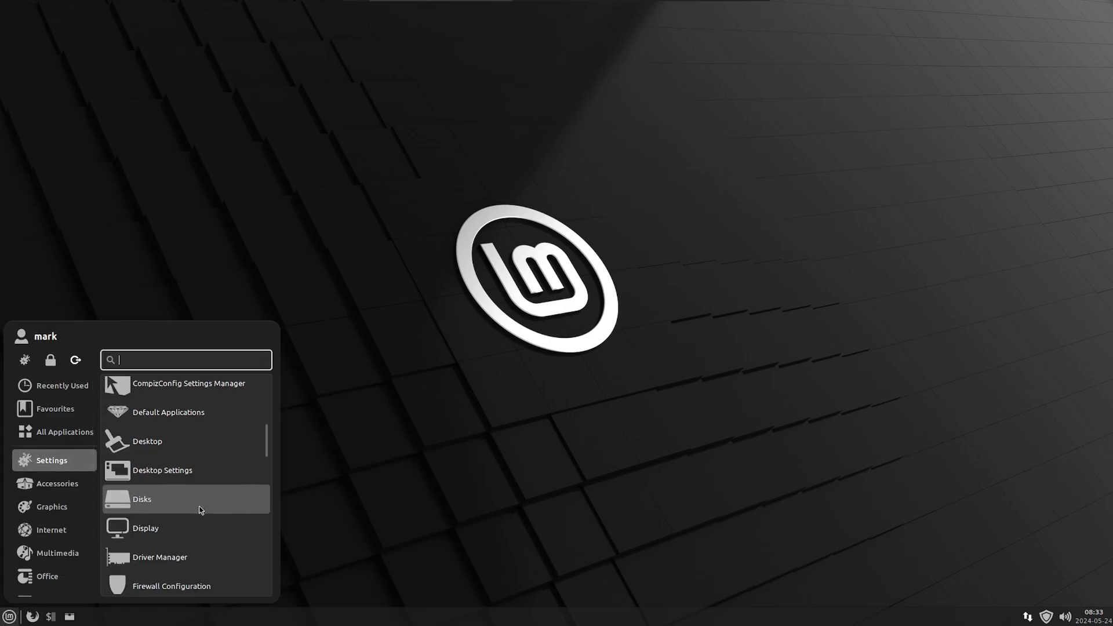
click(174, 535)
click(562, 214)
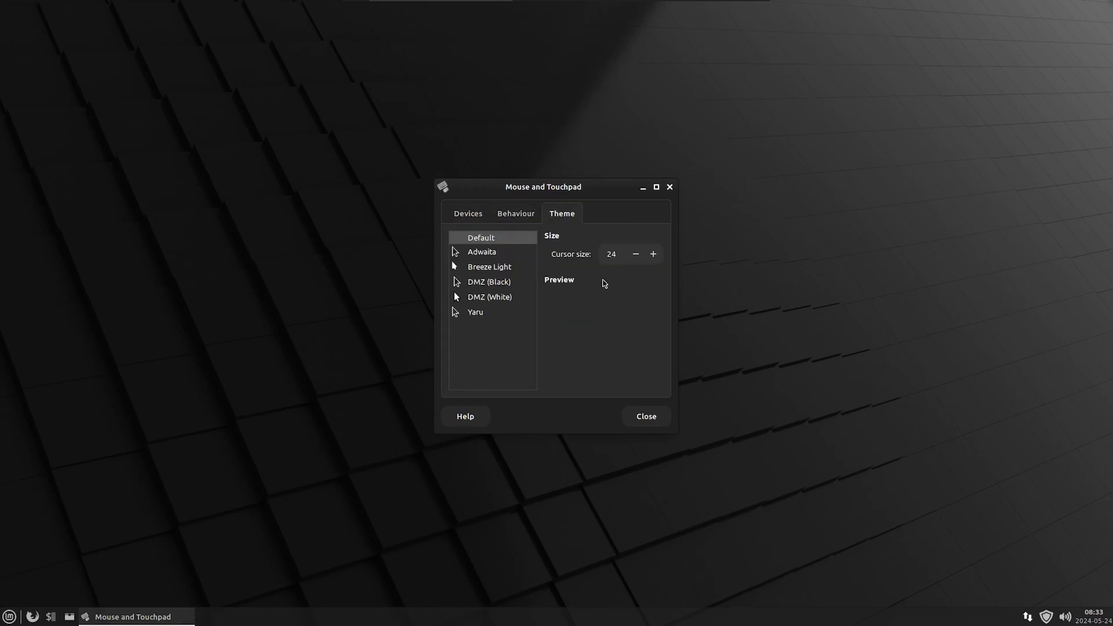
click(491, 283)
click(654, 254)
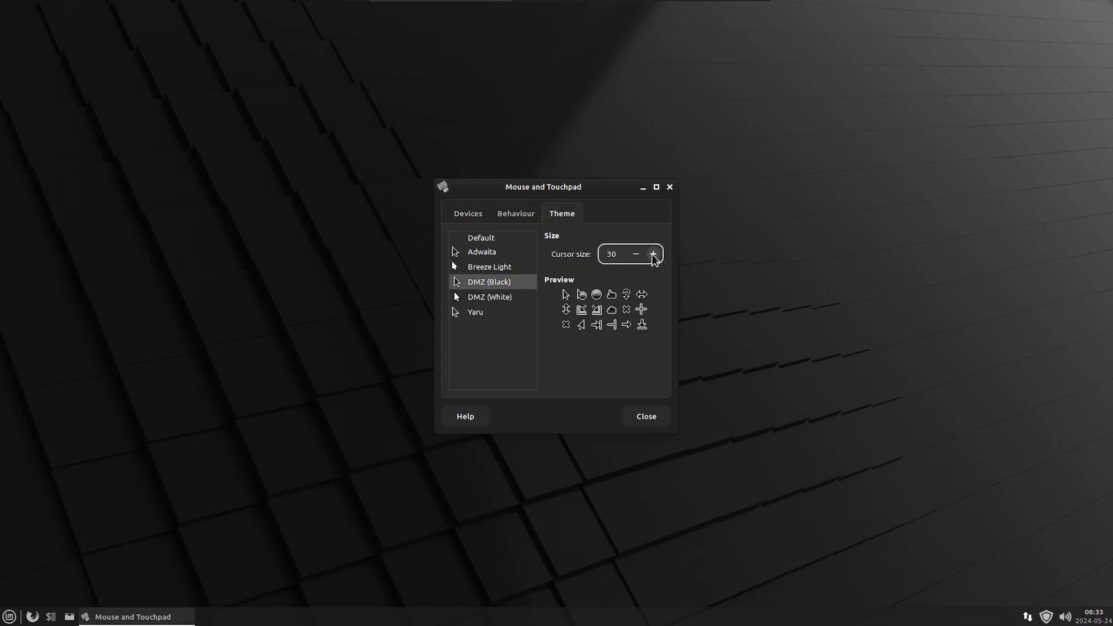
click(646, 416)
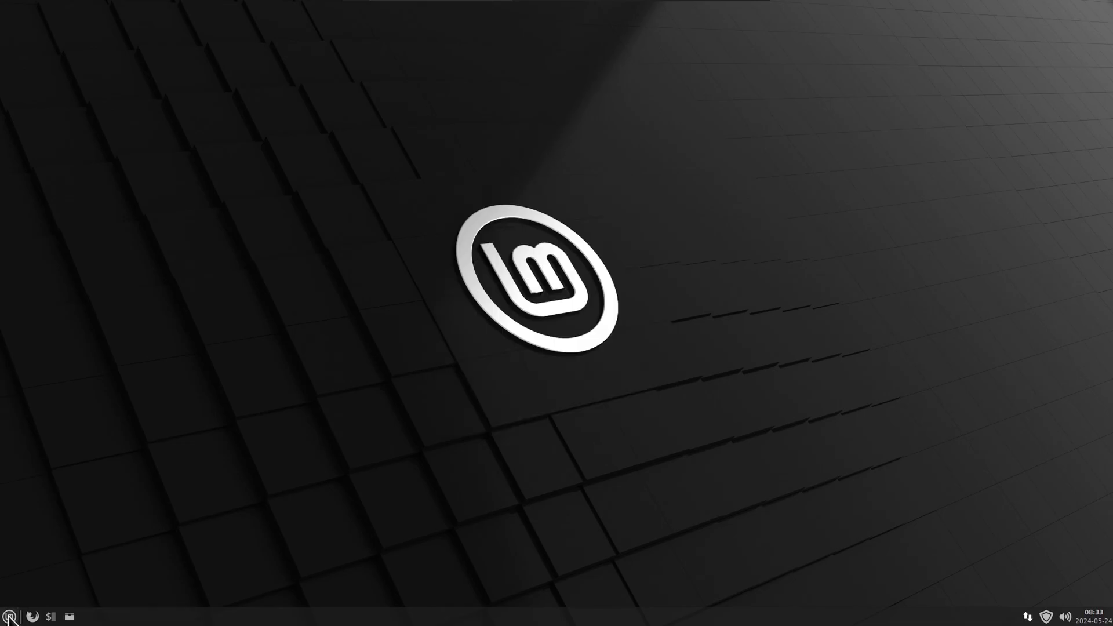
Open the Login Window settings and authenticate with the account password.
click(9, 616)
click(78, 460)
scroll(187, 486, down, 6)
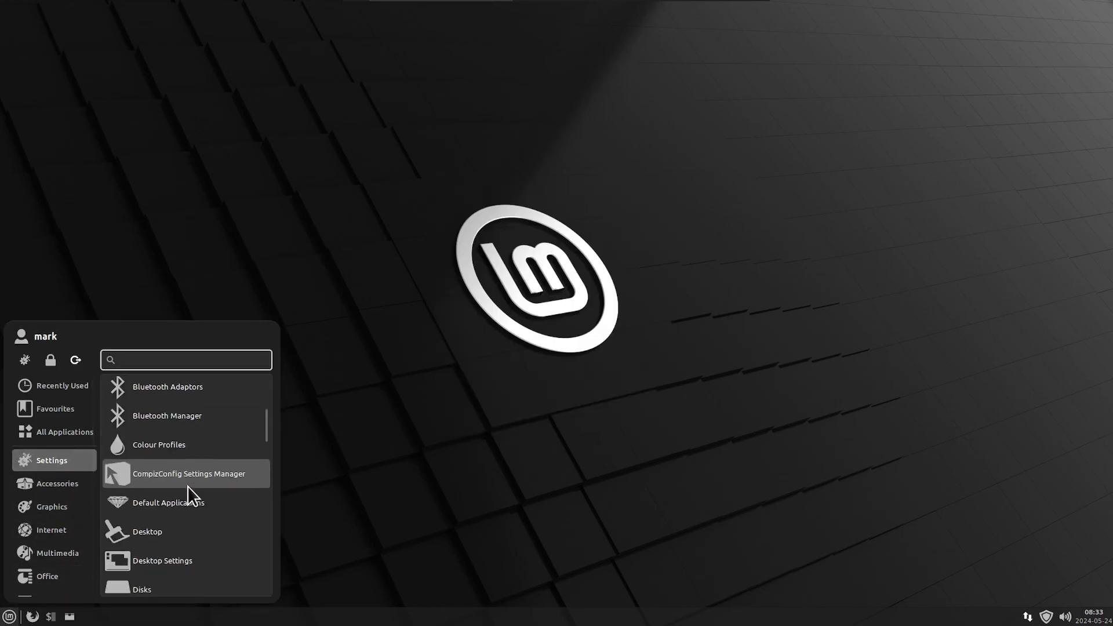
scroll(186, 486, down, 1)
click(184, 519)
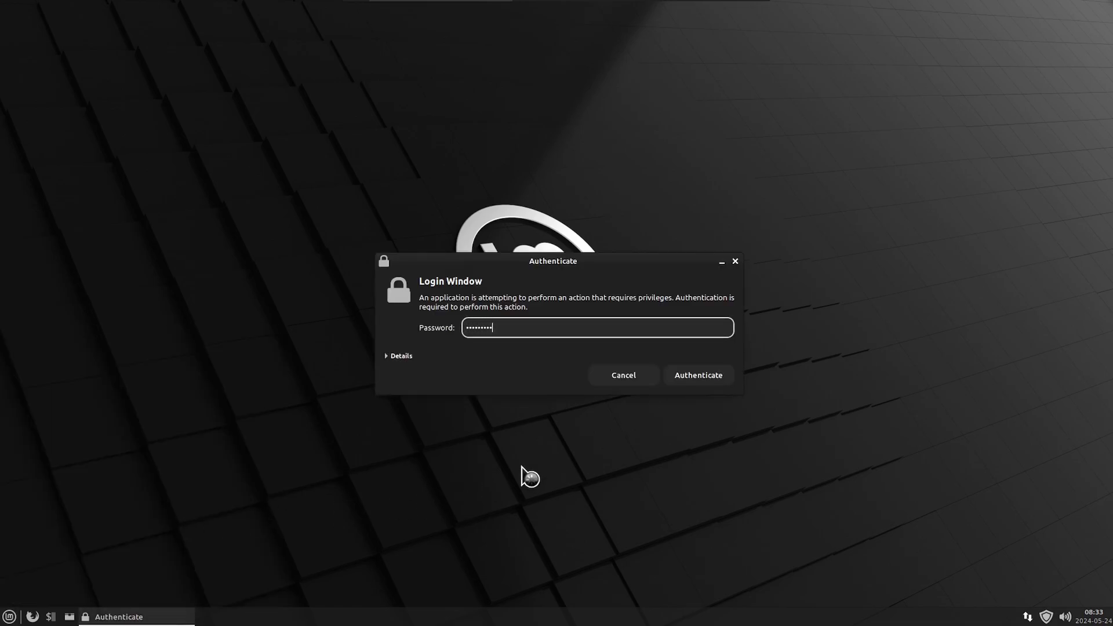
key(Return)
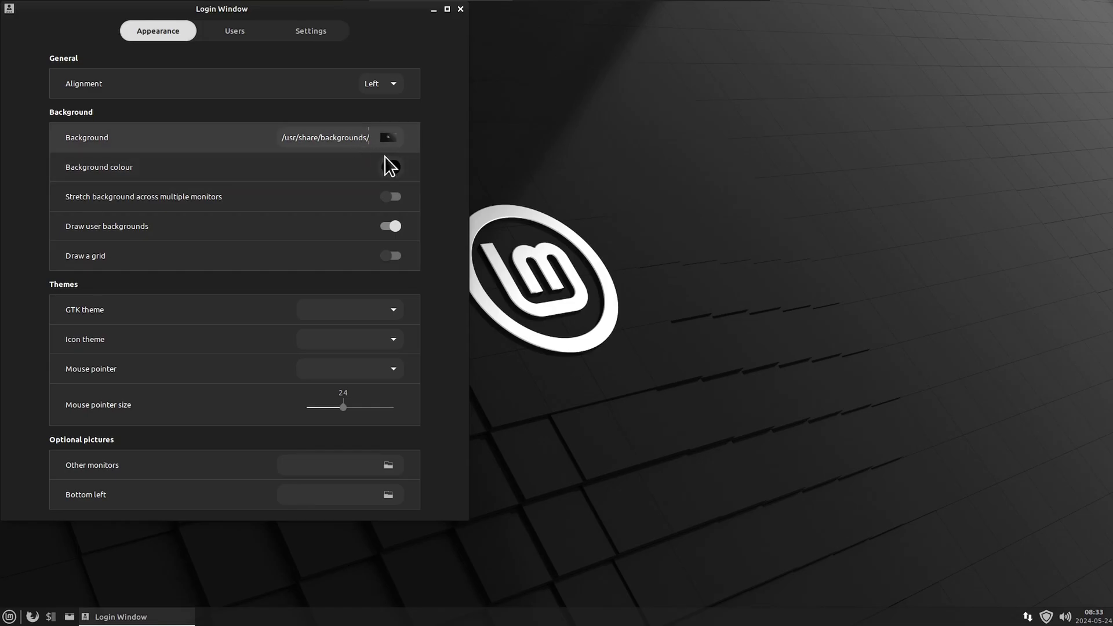
Set the login window background to mintgreybrush.png and turn off drawing user backgrounds.
click(388, 137)
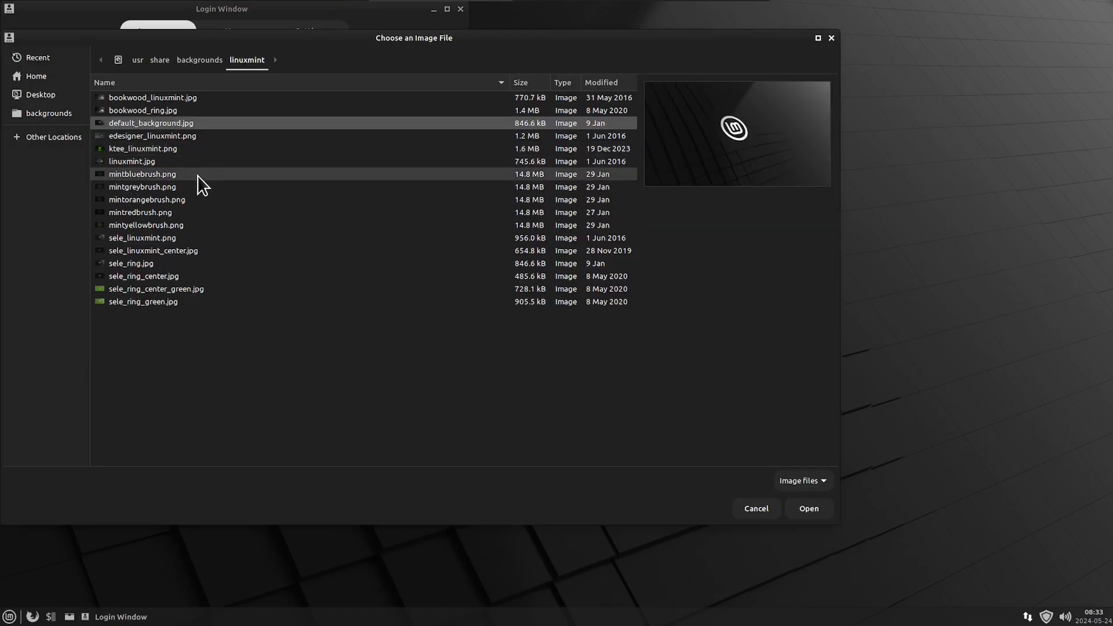
click(183, 186)
click(809, 510)
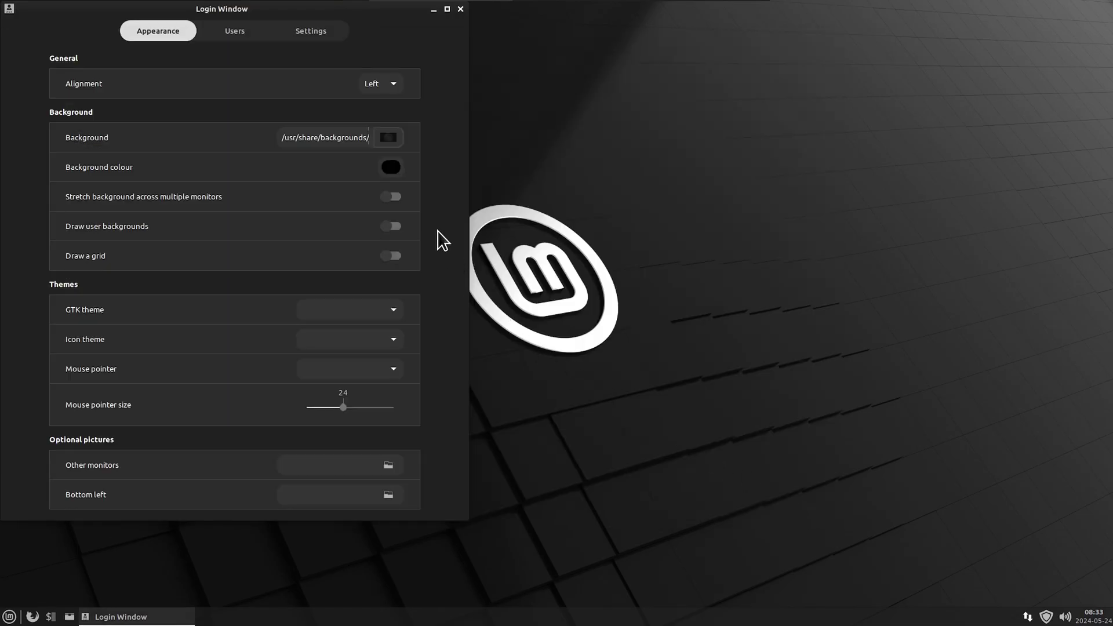
Set the login window's GTK theme to Orchis-Grey-Dark and its icon theme to Sardi-Ghost-Flexible.
click(393, 310)
click(367, 354)
click(396, 339)
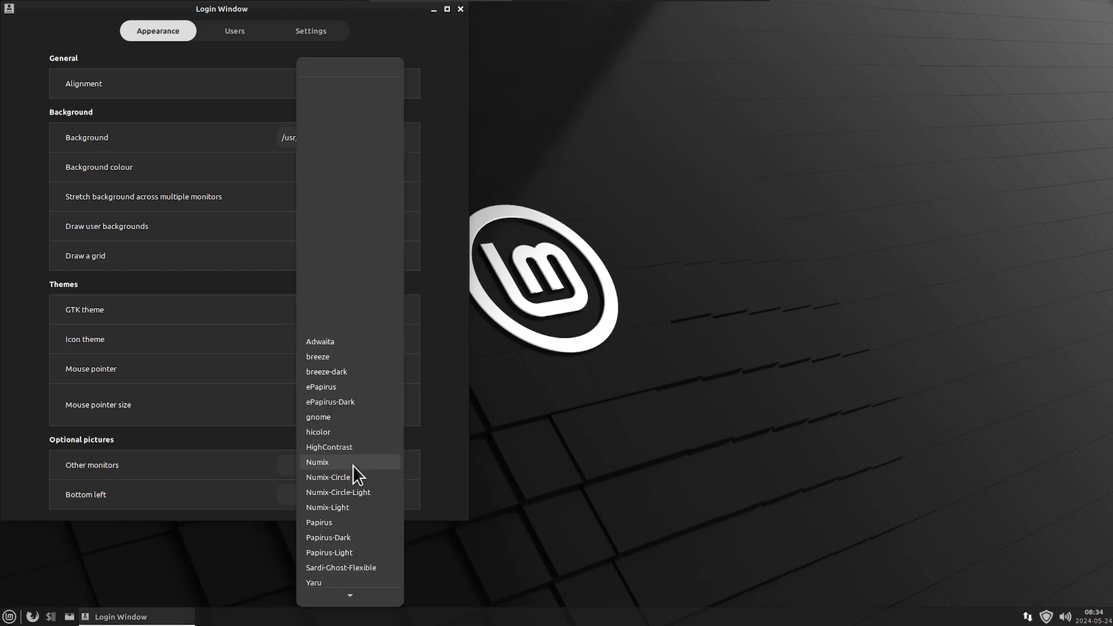
click(352, 568)
Set the login window's mouse pointer to DMZ-Black with a pointer size of 41, and close the settings.
click(392, 370)
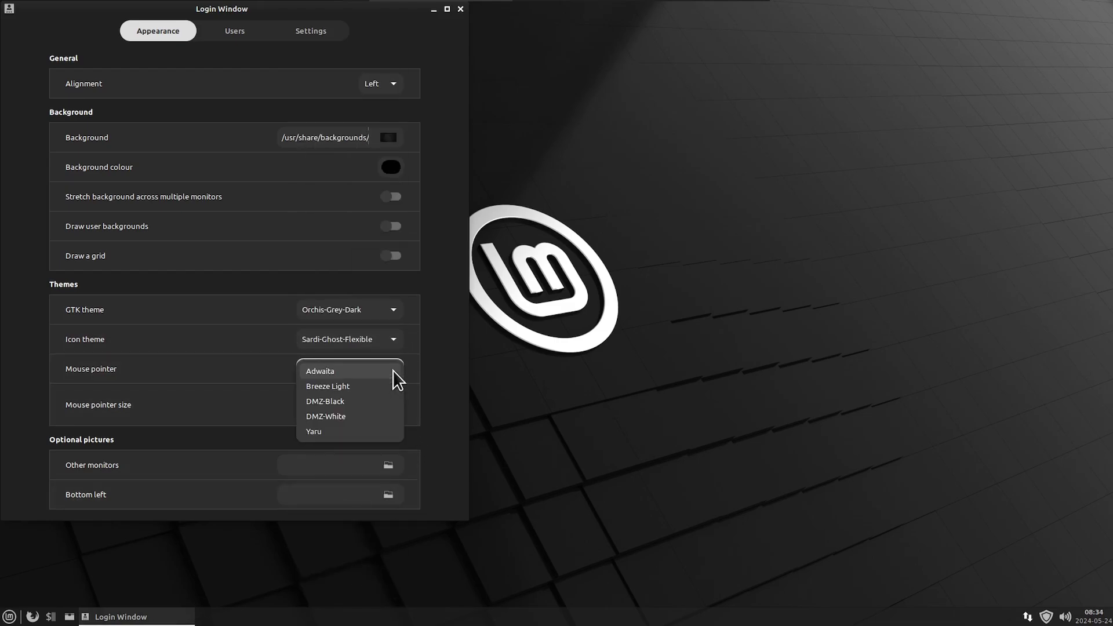
click(360, 415)
click(391, 370)
click(371, 353)
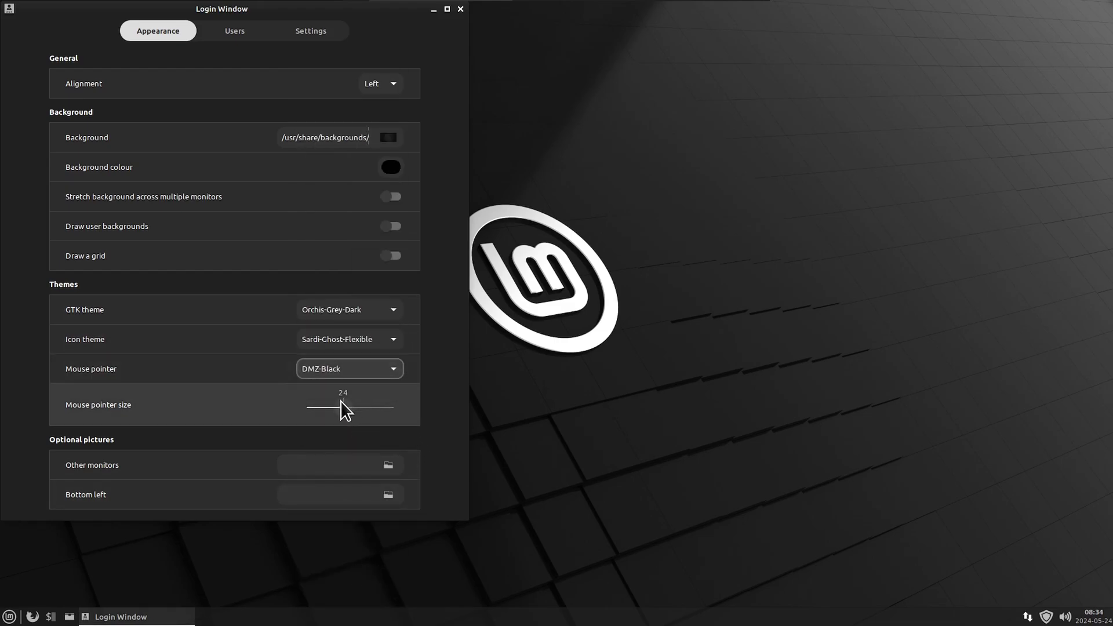
drag(363, 410, 377, 409)
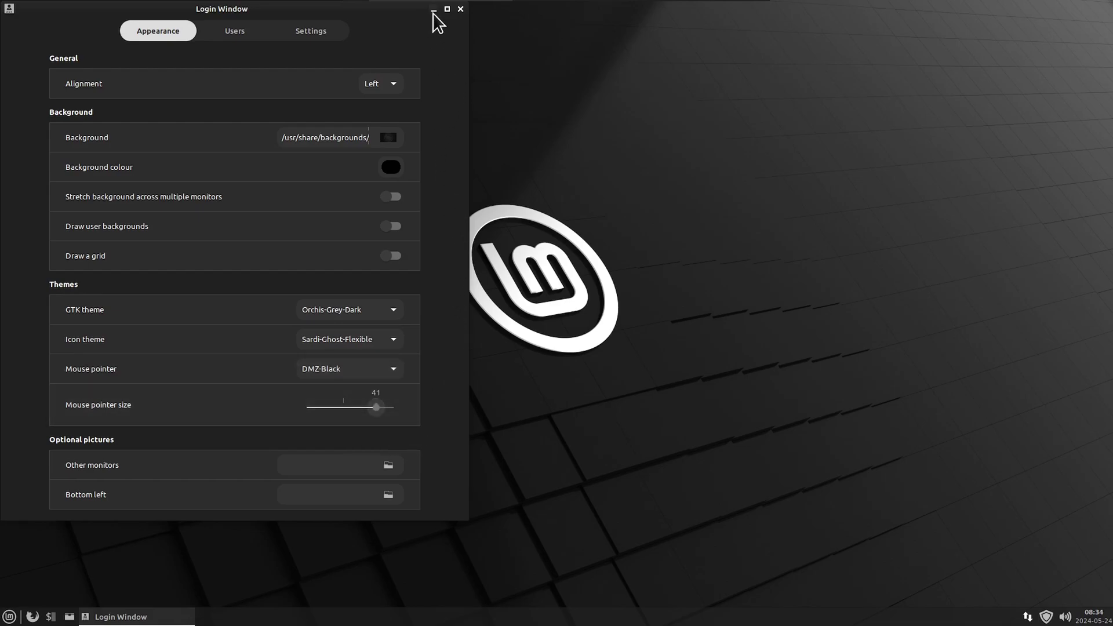
click(460, 9)
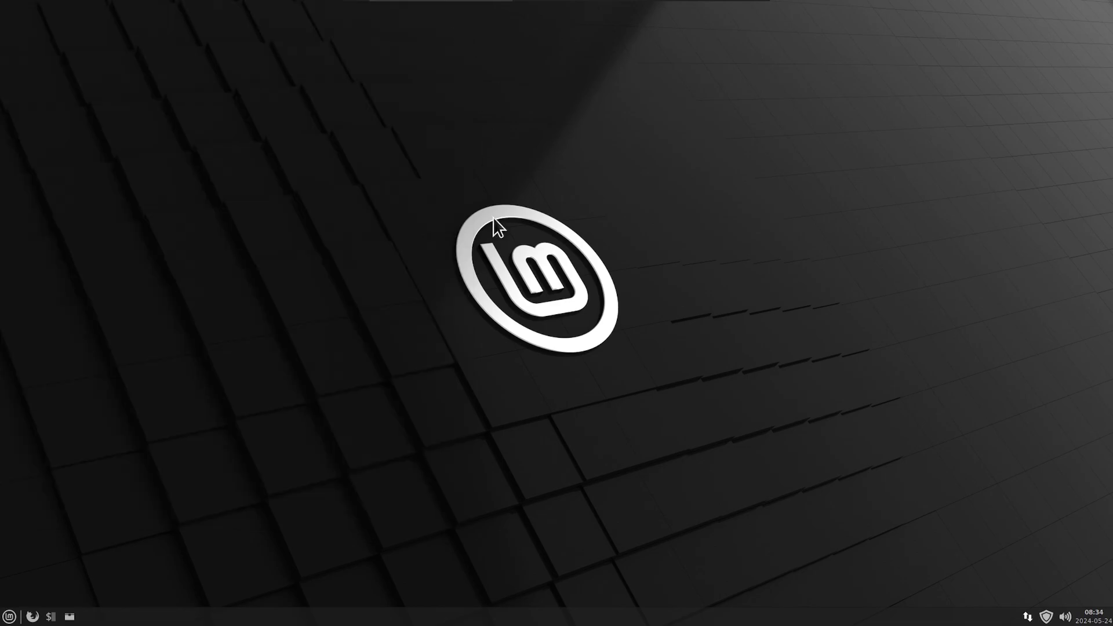
Open the Session and Startup settings and disable the Blueman Applet and mintwelcome entries from starting at login.
click(9, 616)
click(52, 461)
scroll(164, 509, down, 10)
scroll(165, 503, up, 2)
click(188, 445)
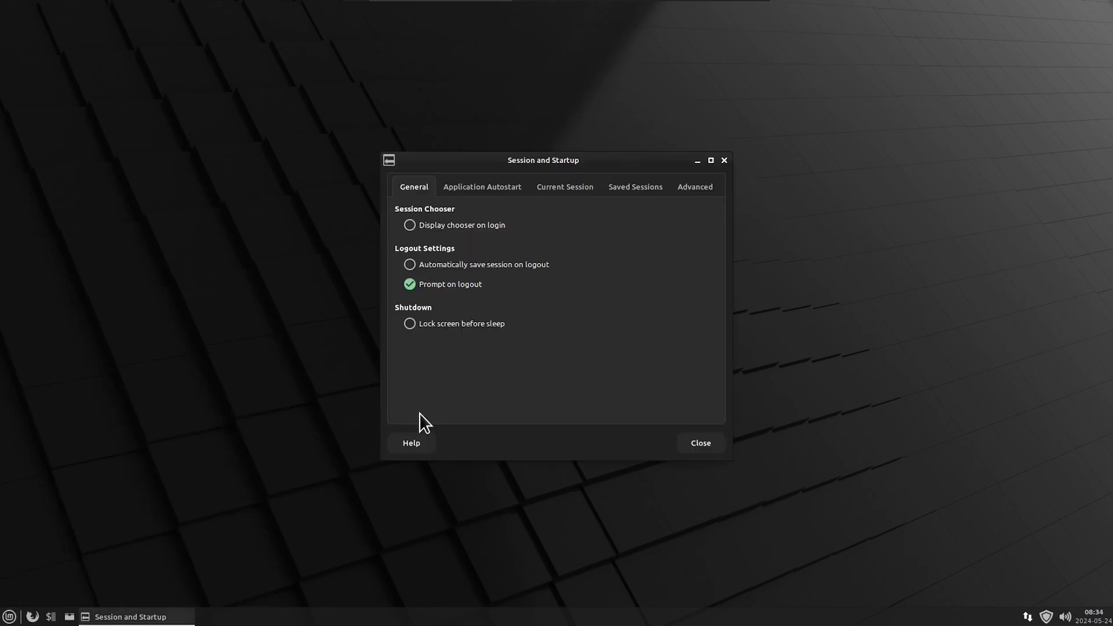
click(484, 185)
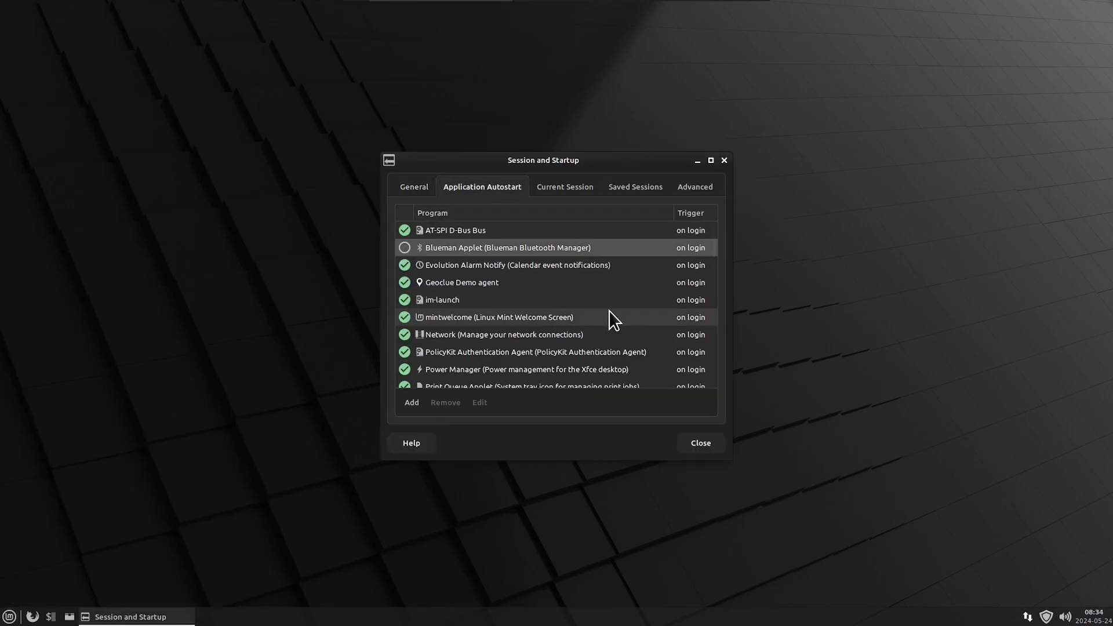
scroll(609, 311, down, 1)
click(405, 292)
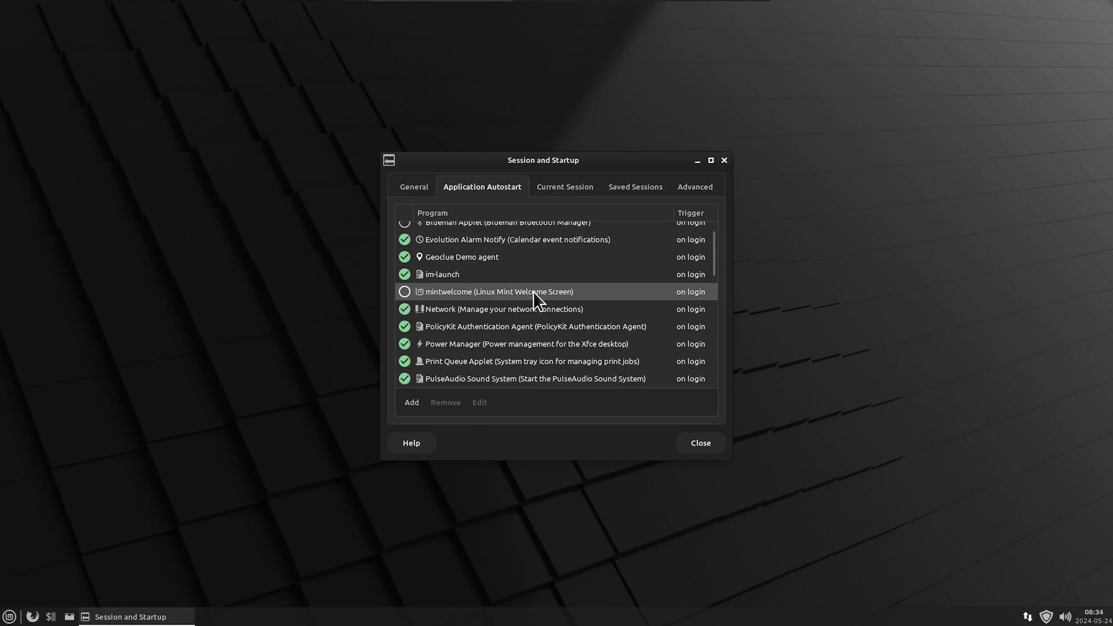
Disable autostart for Screen Locker, Sticky Notes and Support for NVIDIA Prime.
scroll(491, 325, down, 1)
scroll(492, 326, down, 1)
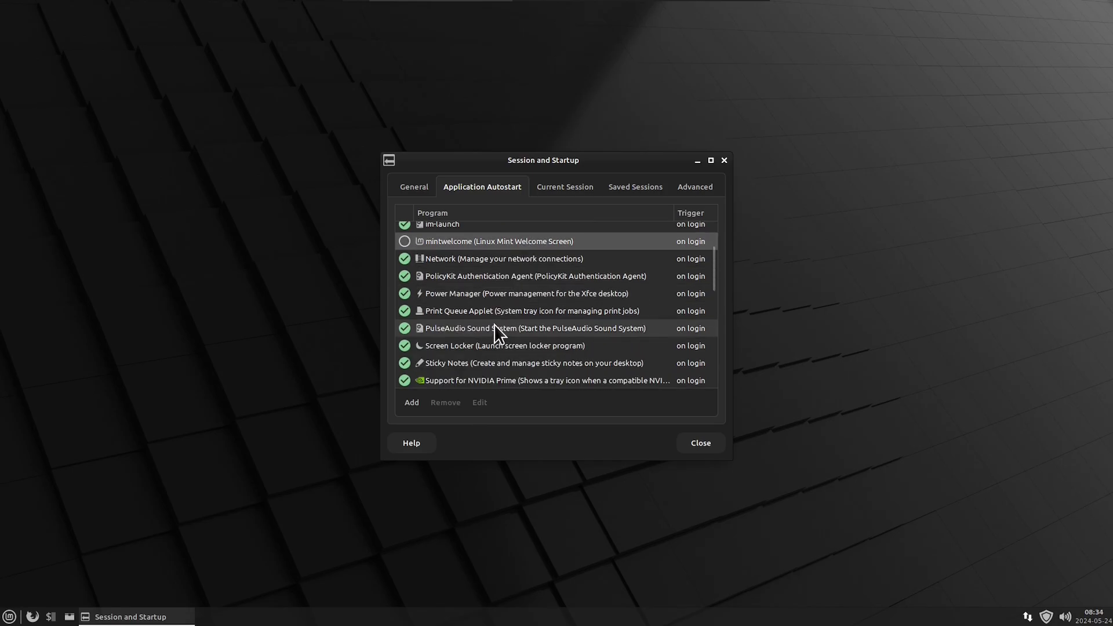
click(404, 346)
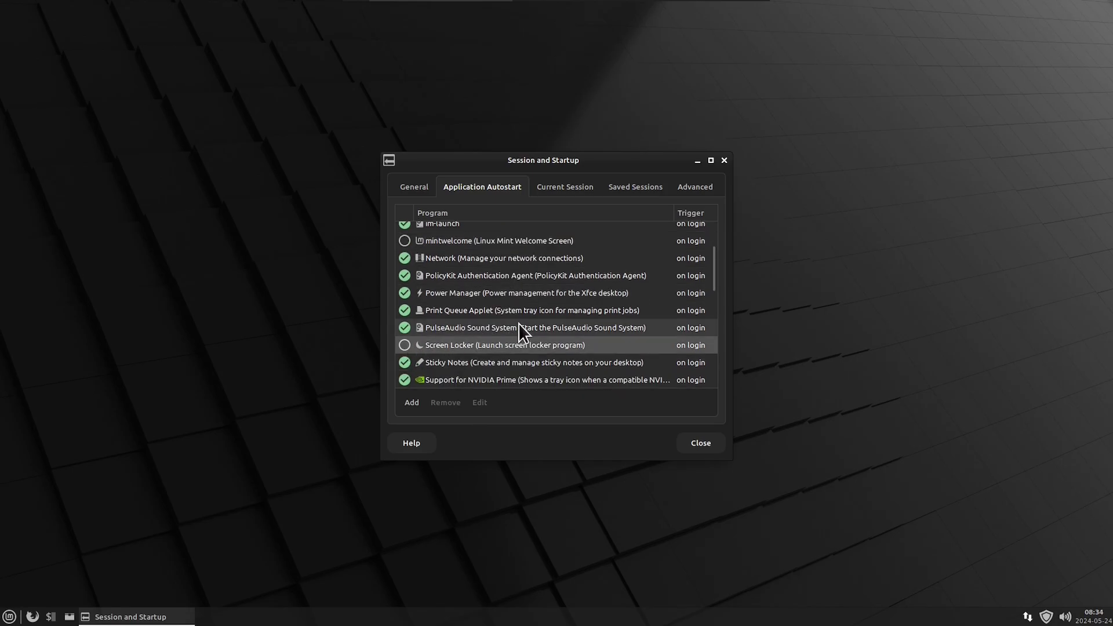
scroll(519, 323, down, 2)
click(405, 312)
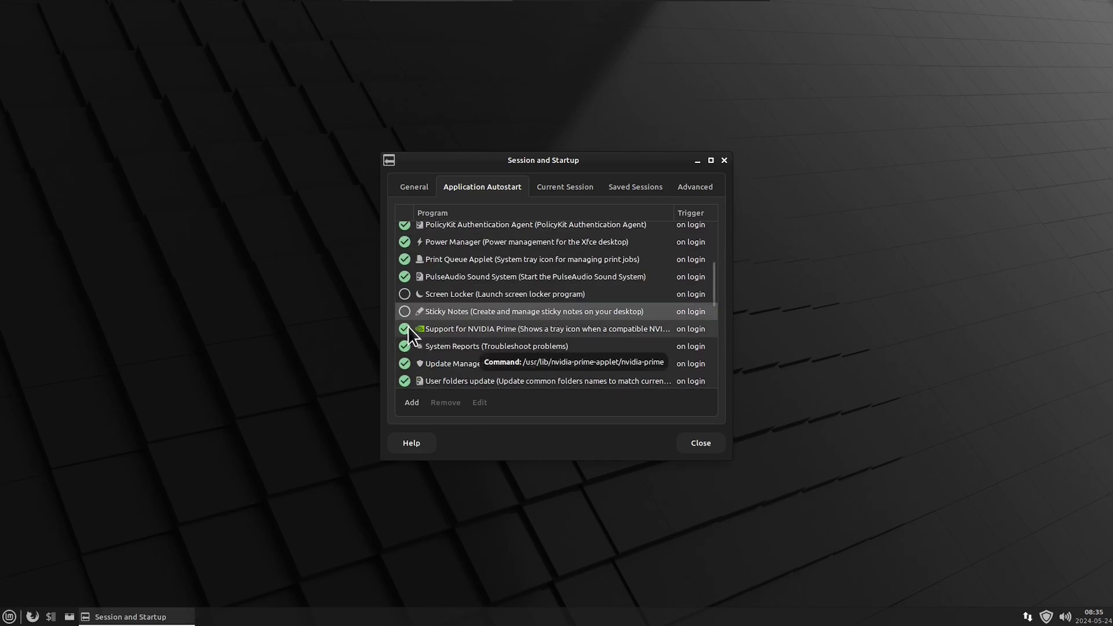
click(405, 329)
Disable autostart for System Reports and Warpinator, check the rest of the list, and close the startup settings.
scroll(523, 322, down, 3)
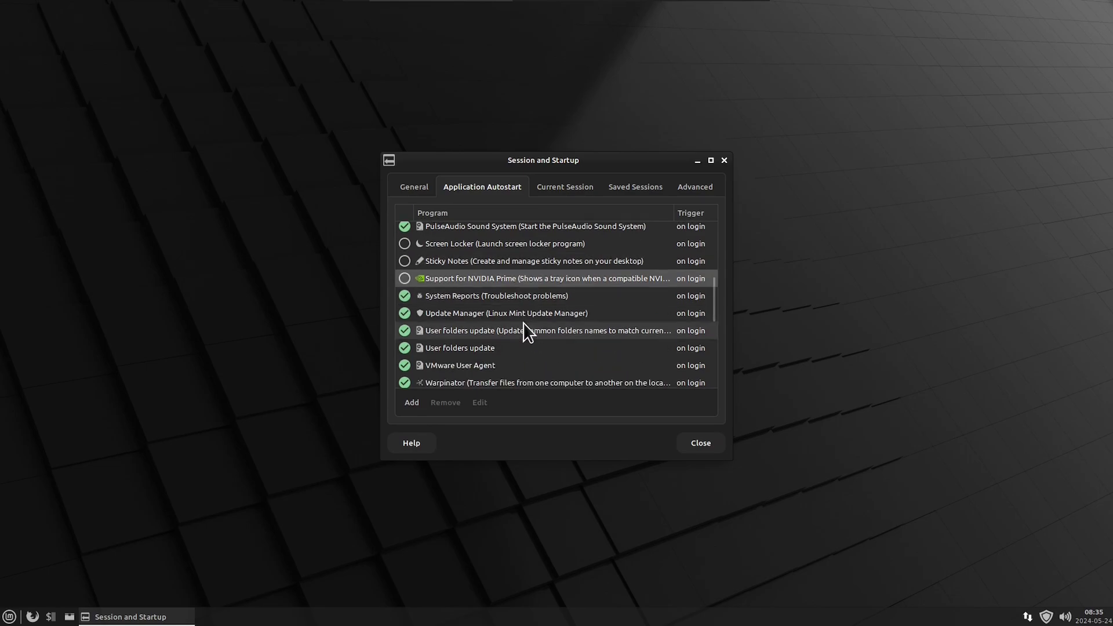
click(405, 295)
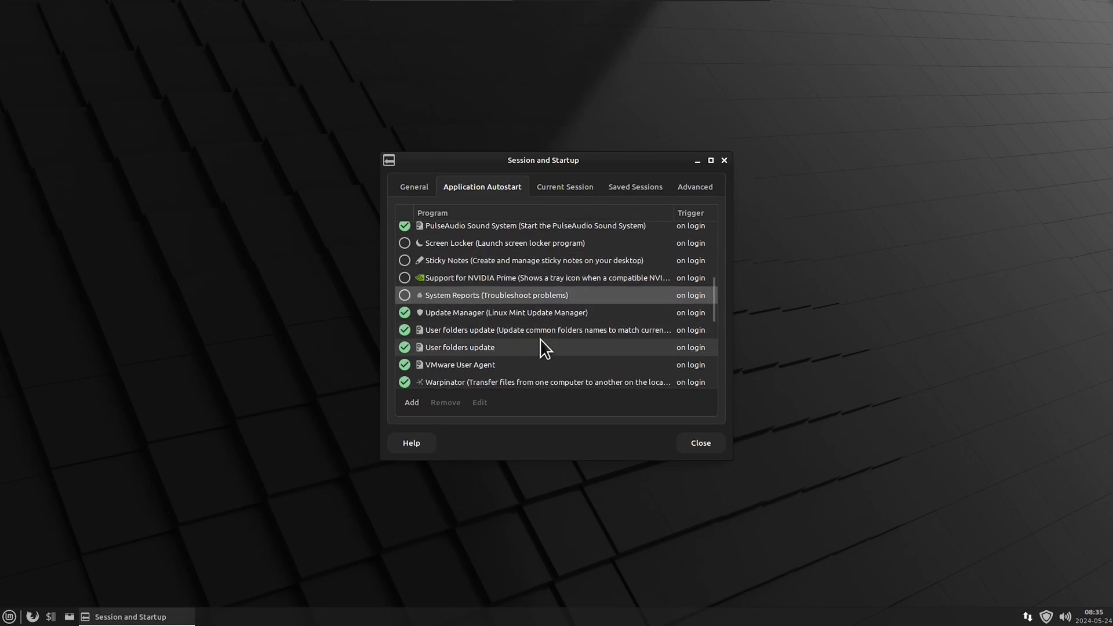
scroll(442, 358, down, 1)
click(442, 358)
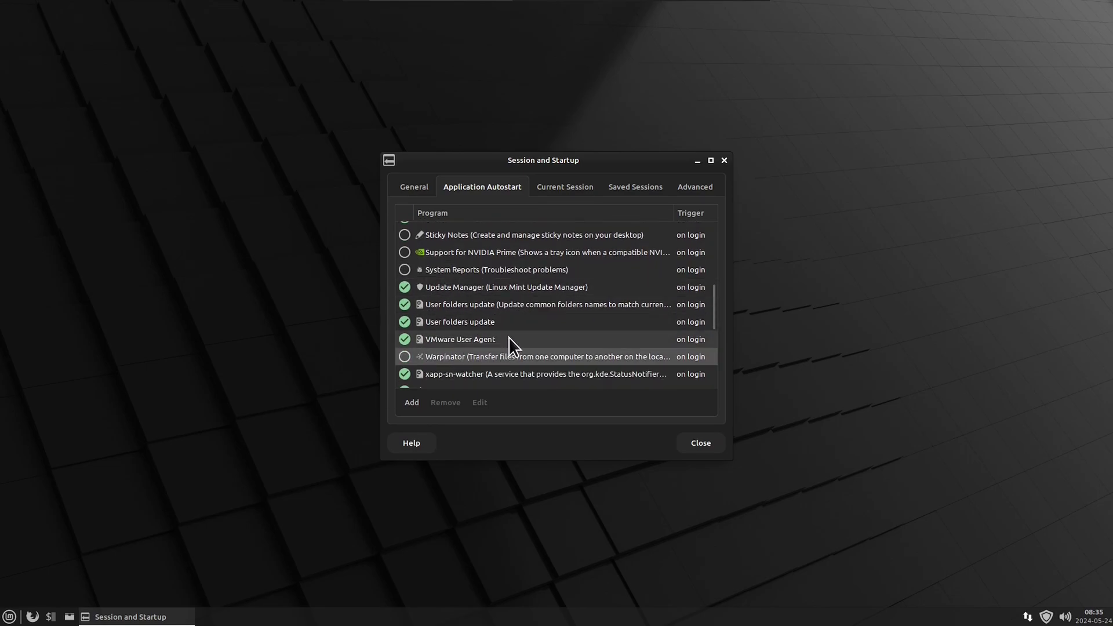
scroll(510, 336, down, 1)
scroll(509, 337, up, 2)
scroll(541, 331, down, 5)
scroll(541, 331, down, 2)
scroll(541, 330, up, 5)
scroll(541, 331, up, 1)
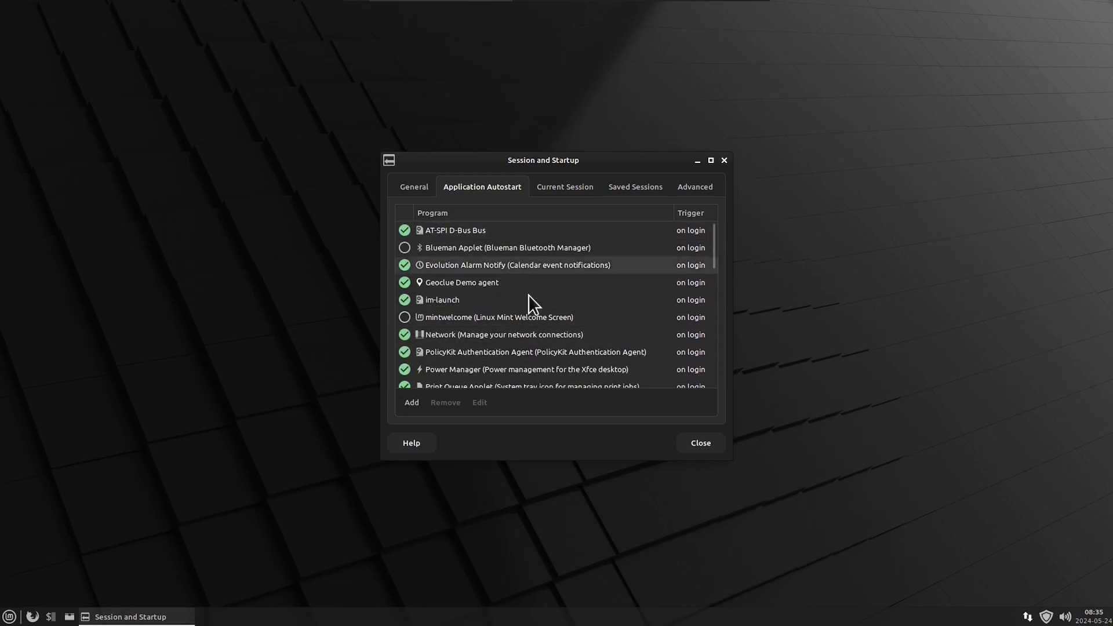
click(713, 445)
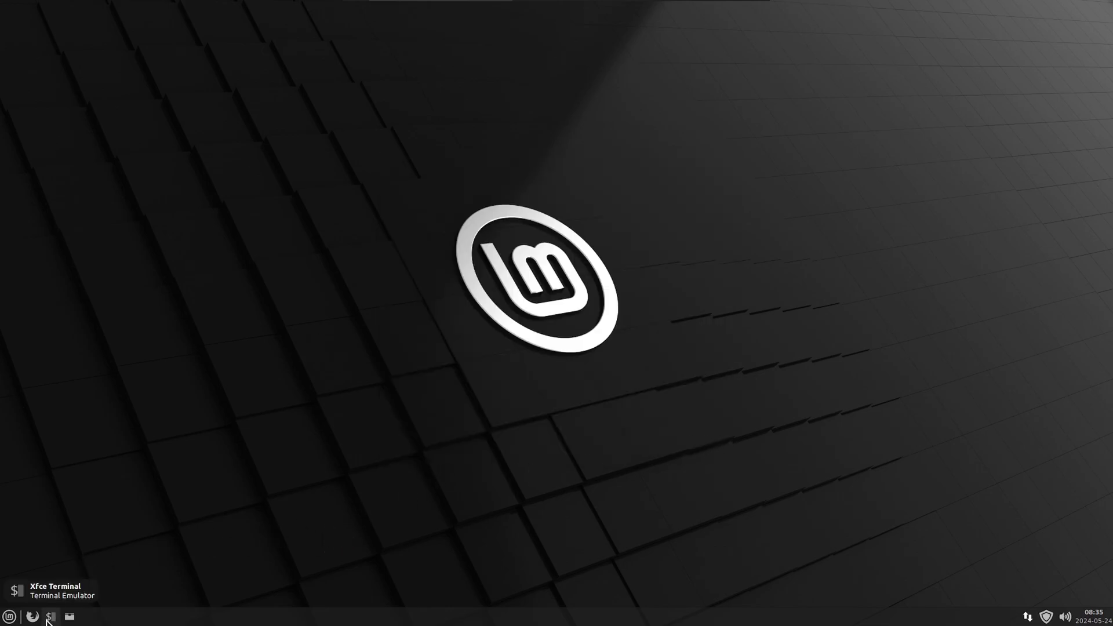
Open the Whisker Menu's application editor, move the System category up to directly below Settings, and close the editor.
click(8, 617)
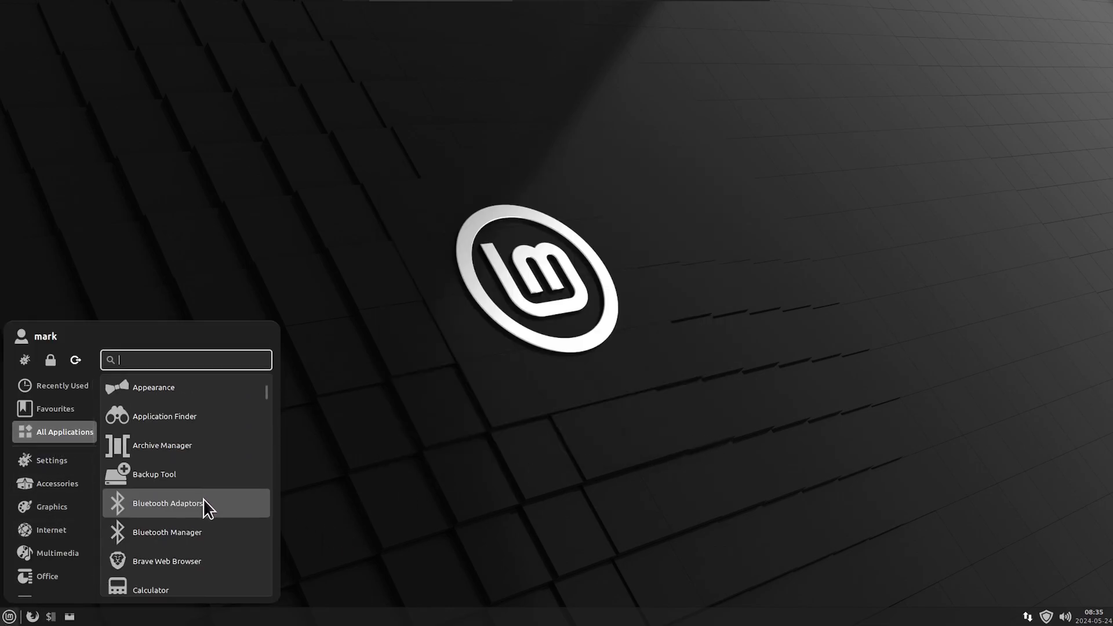
click(294, 503)
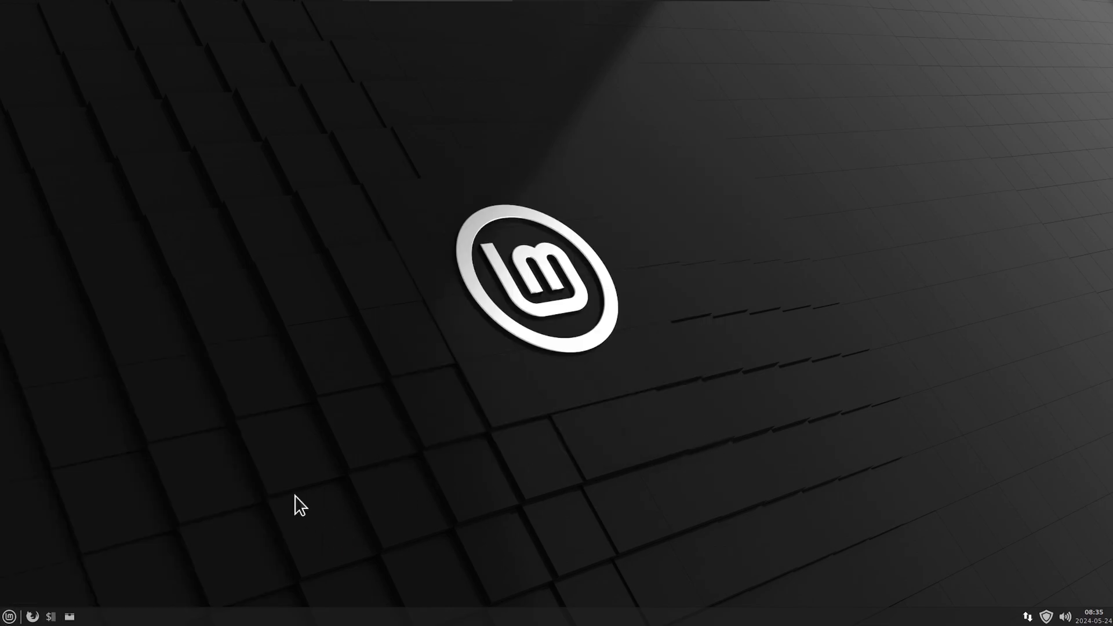
right_click(6, 623)
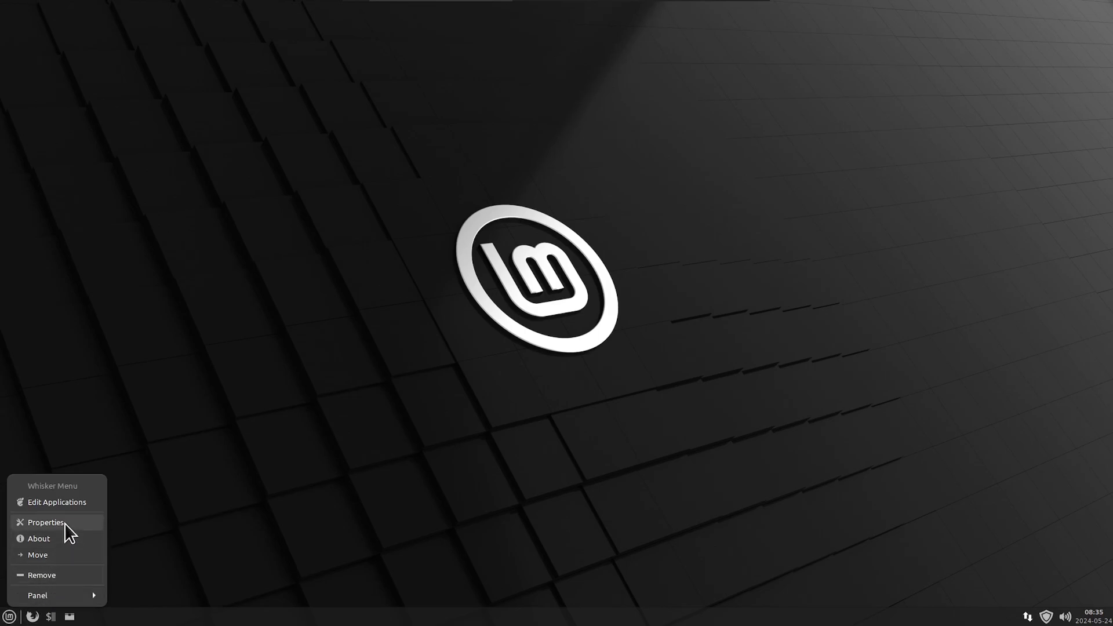
click(81, 504)
scroll(459, 409, down, 2)
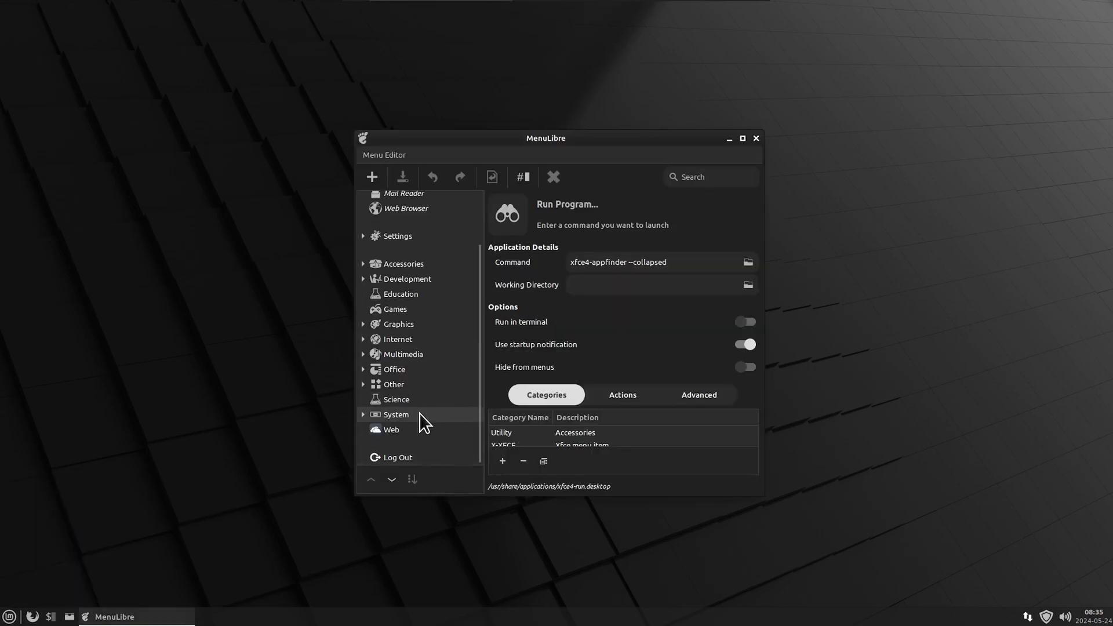
click(411, 415)
click(371, 479)
click(371, 480)
click(371, 480)
click(371, 479)
click(372, 479)
click(371, 479)
click(371, 480)
click(372, 480)
click(371, 480)
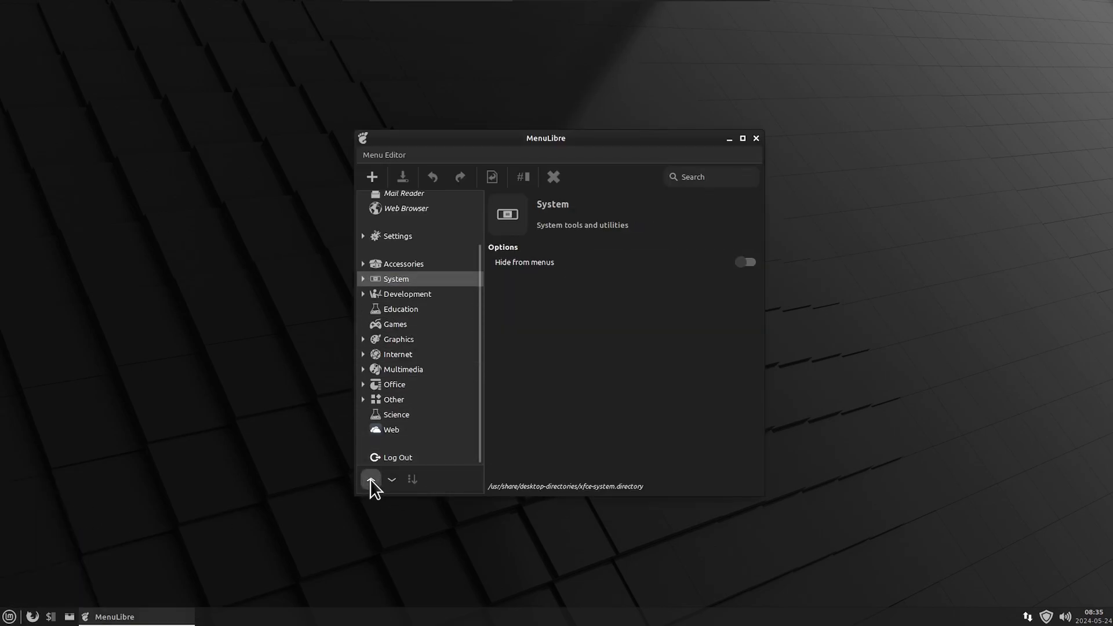
click(371, 480)
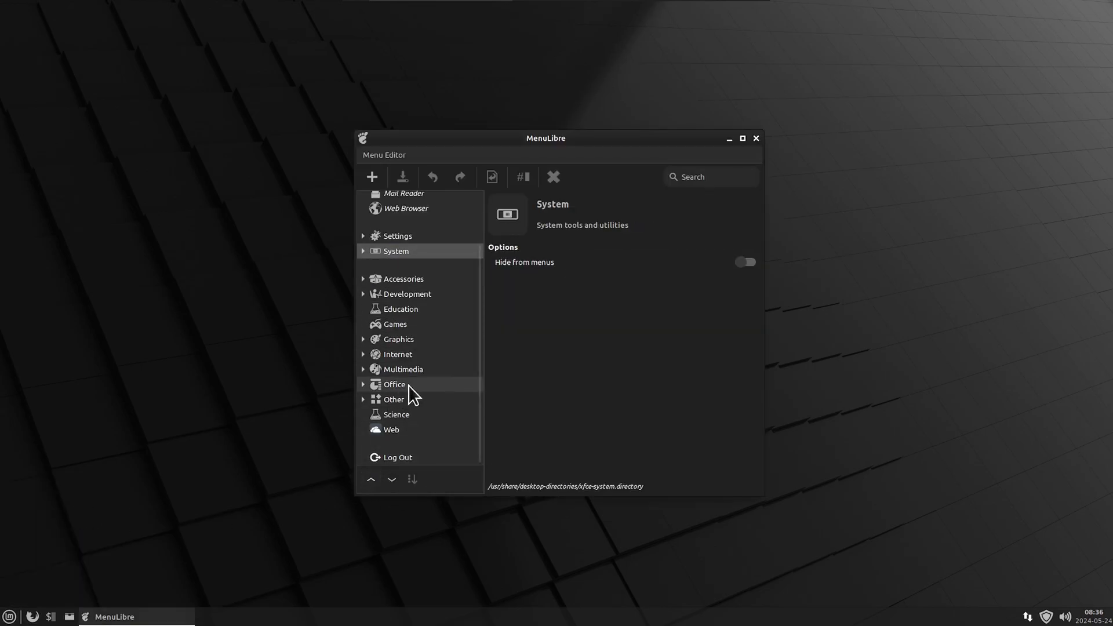
click(756, 139)
Open Synaptic Package Manager, authenticate with the account password, and move its window towards the middle of the desktop.
click(10, 616)
click(49, 484)
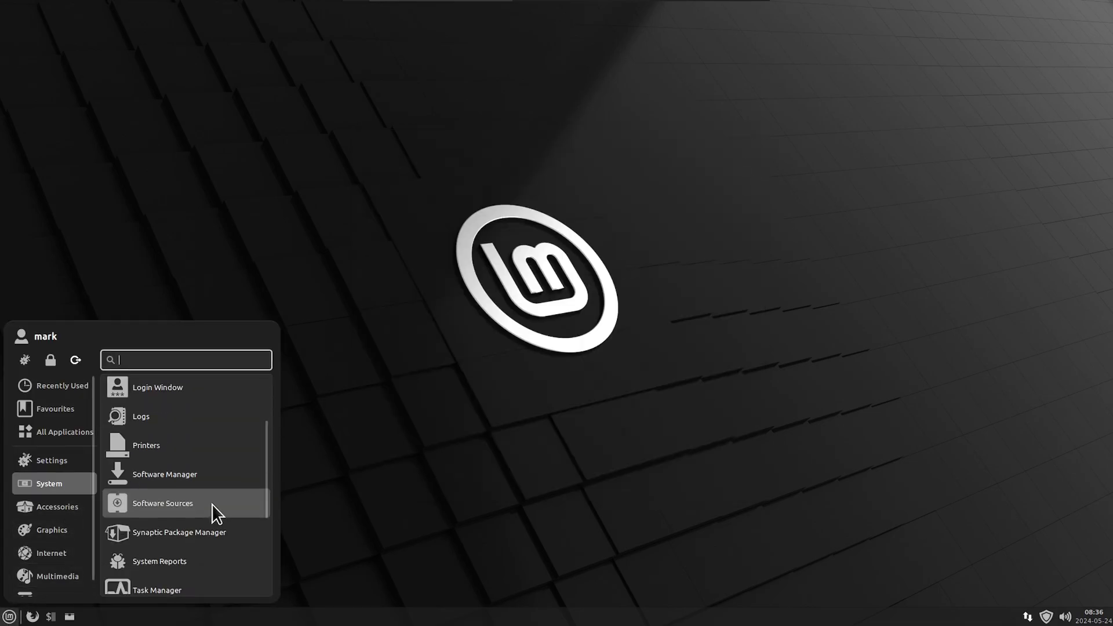
click(207, 528)
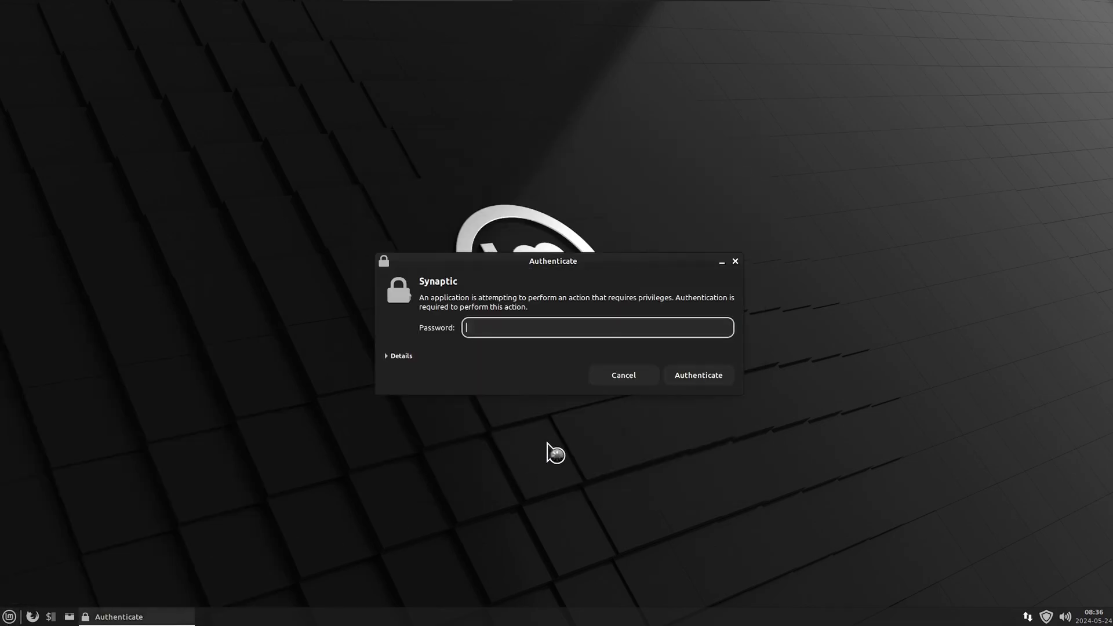
key(Return)
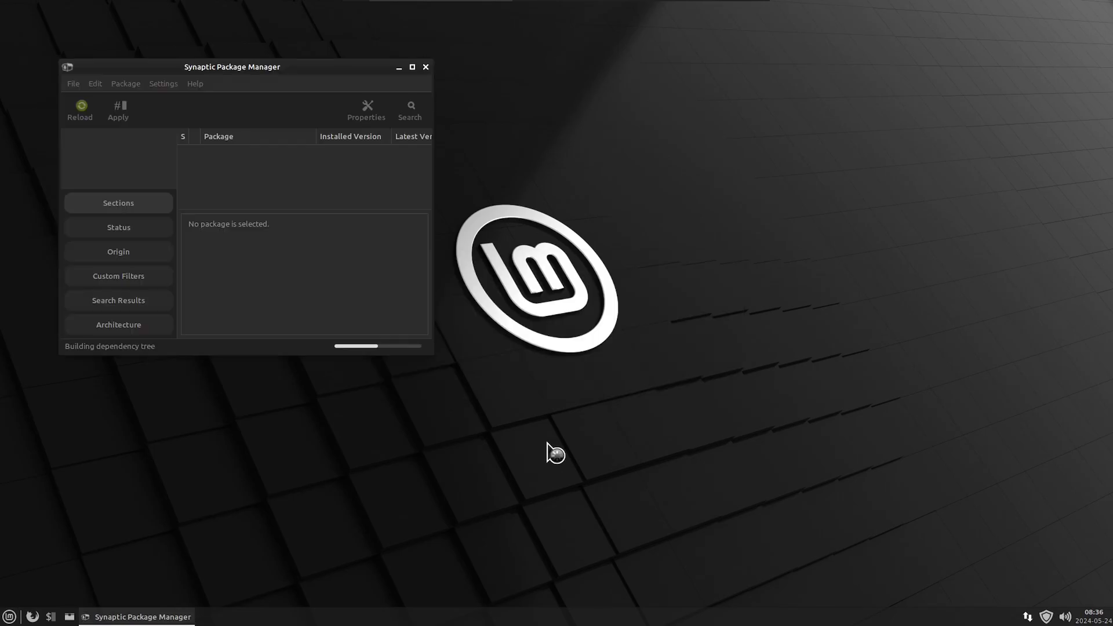
click(544, 289)
drag(325, 69, 685, 160)
Search for light-locker and completely remove the package together with the dependent light-locker-settings.
key(ctrl+f)
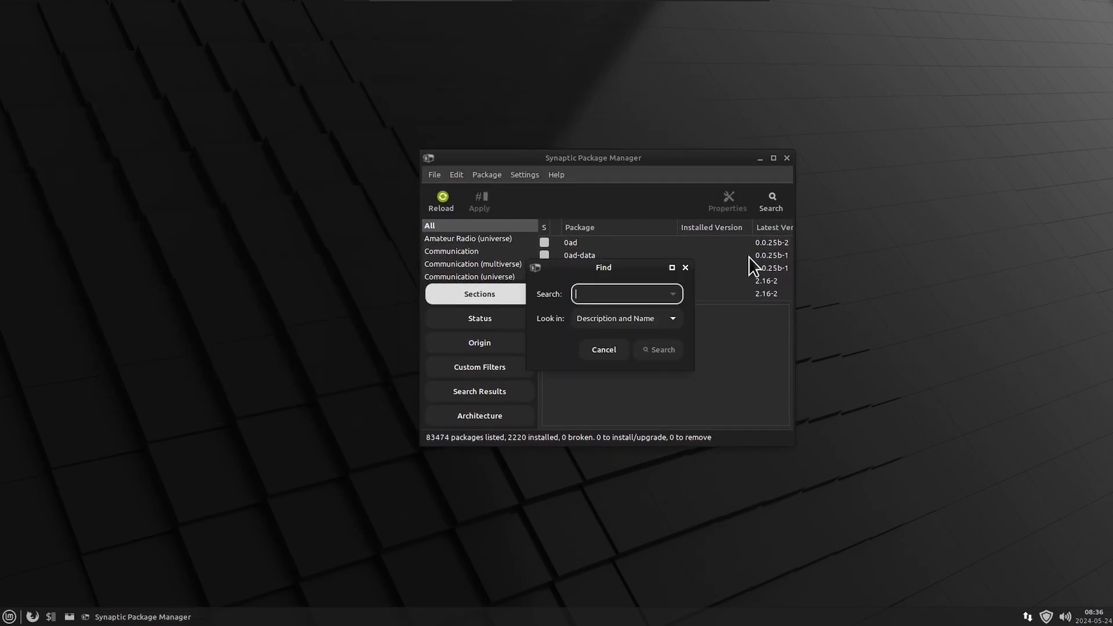
text(light-locker)
key(Return)
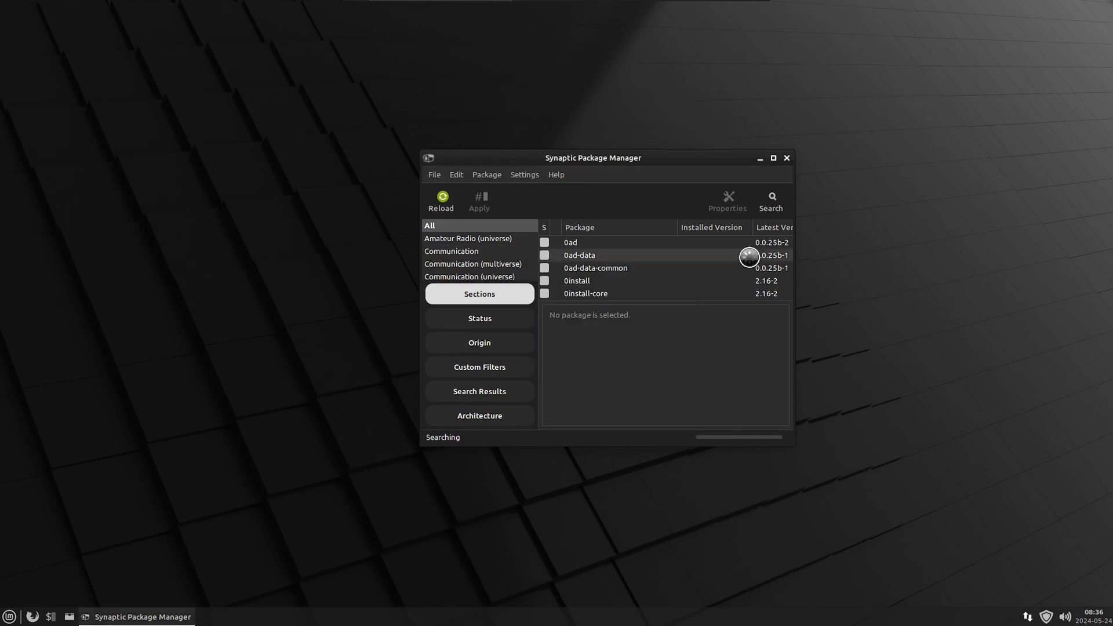
click(604, 242)
right_click(604, 242)
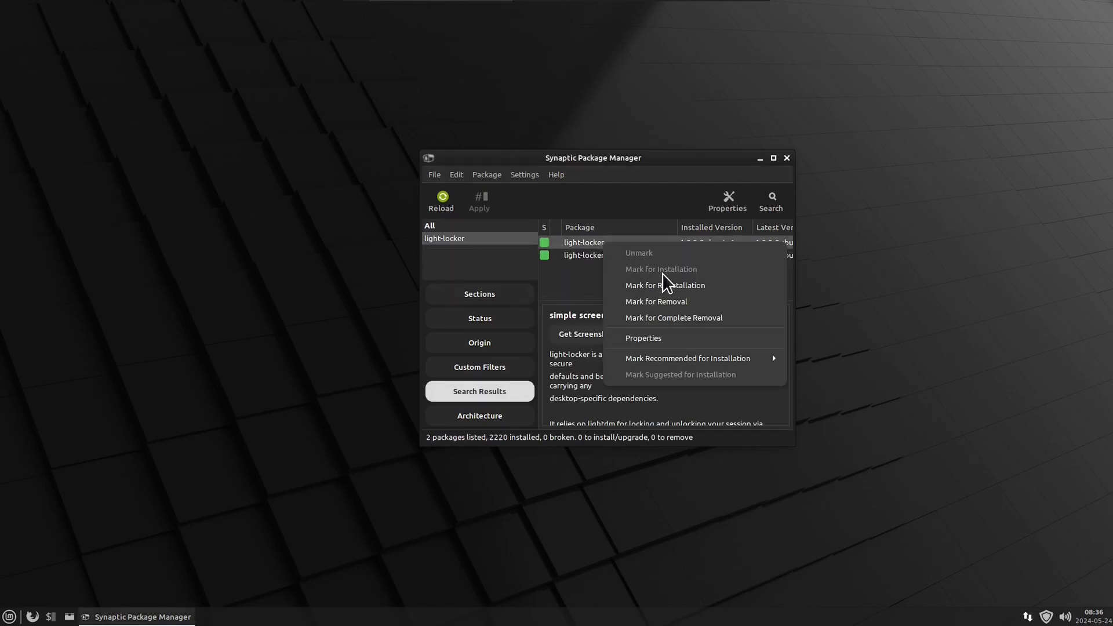
click(681, 316)
click(705, 404)
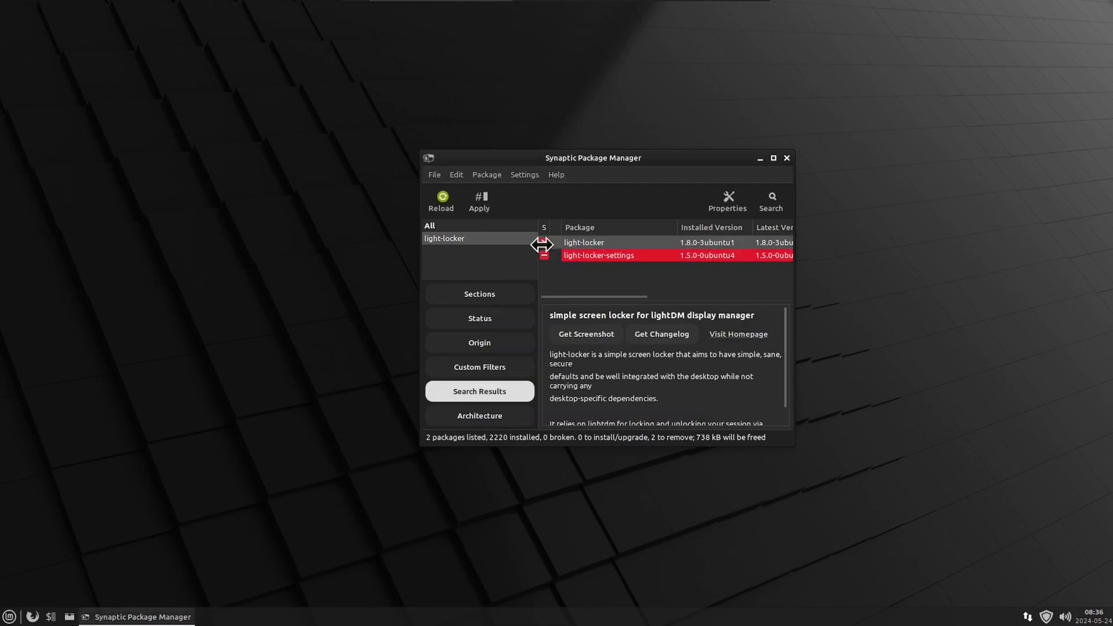
click(479, 201)
key(Return)
click(479, 326)
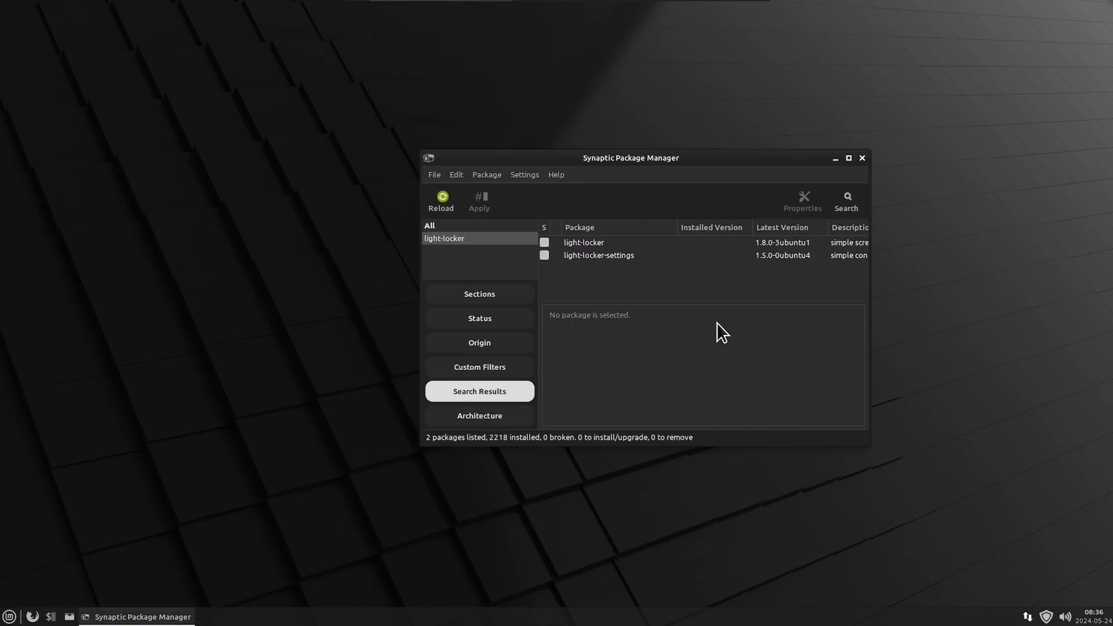
Search for compiz and completely remove compiz-core together with its dependent packages.
click(846, 200)
text(compiz)
key(Return)
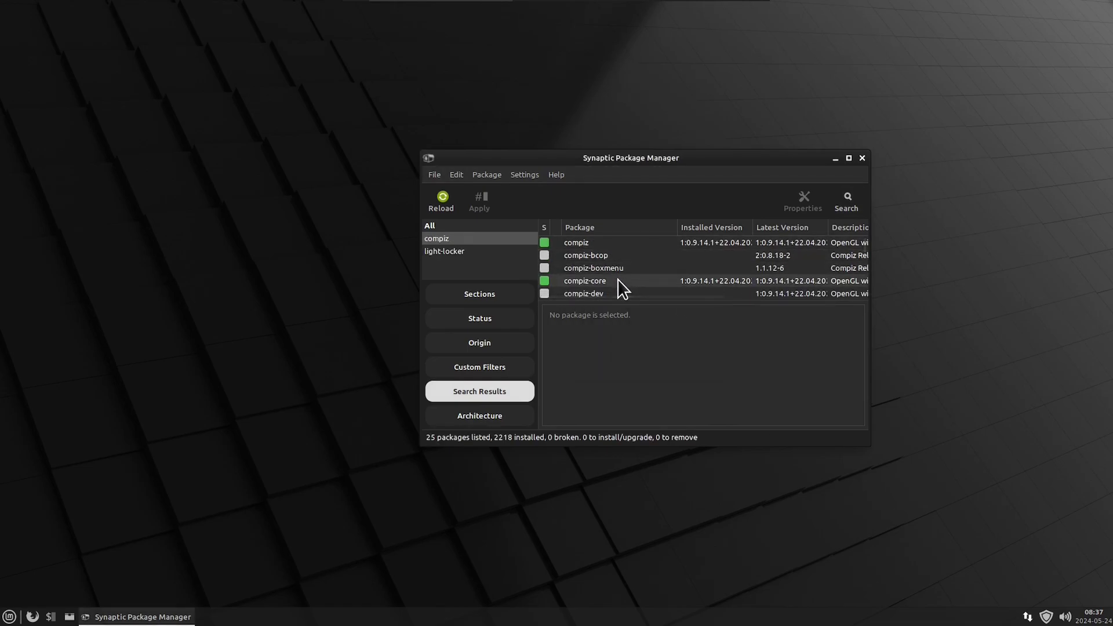
click(617, 280)
right_click(618, 280)
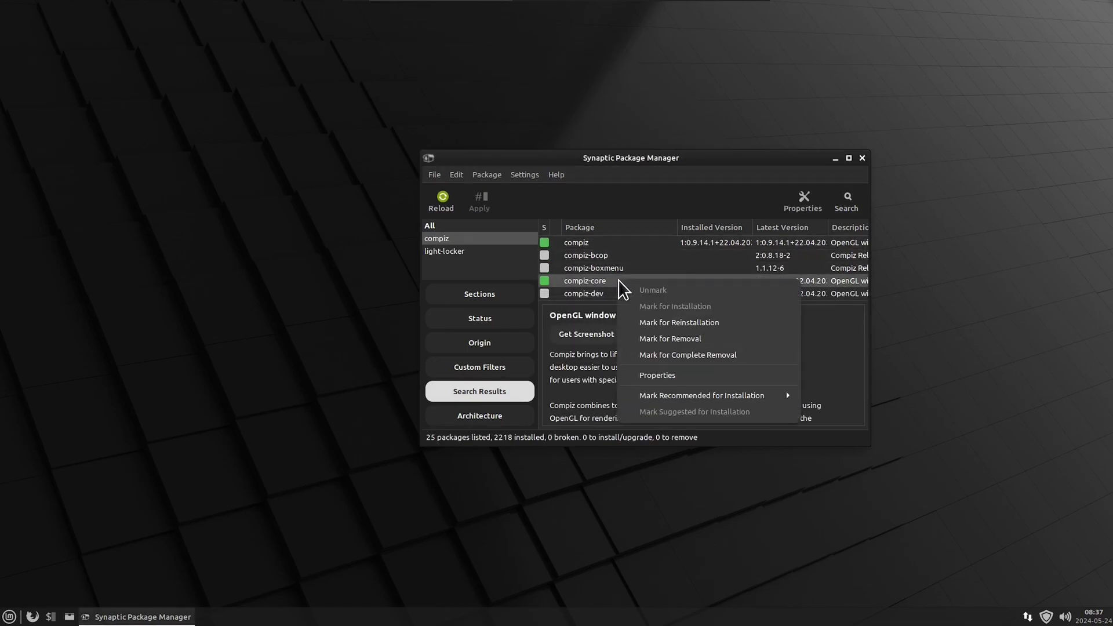
click(687, 352)
click(746, 405)
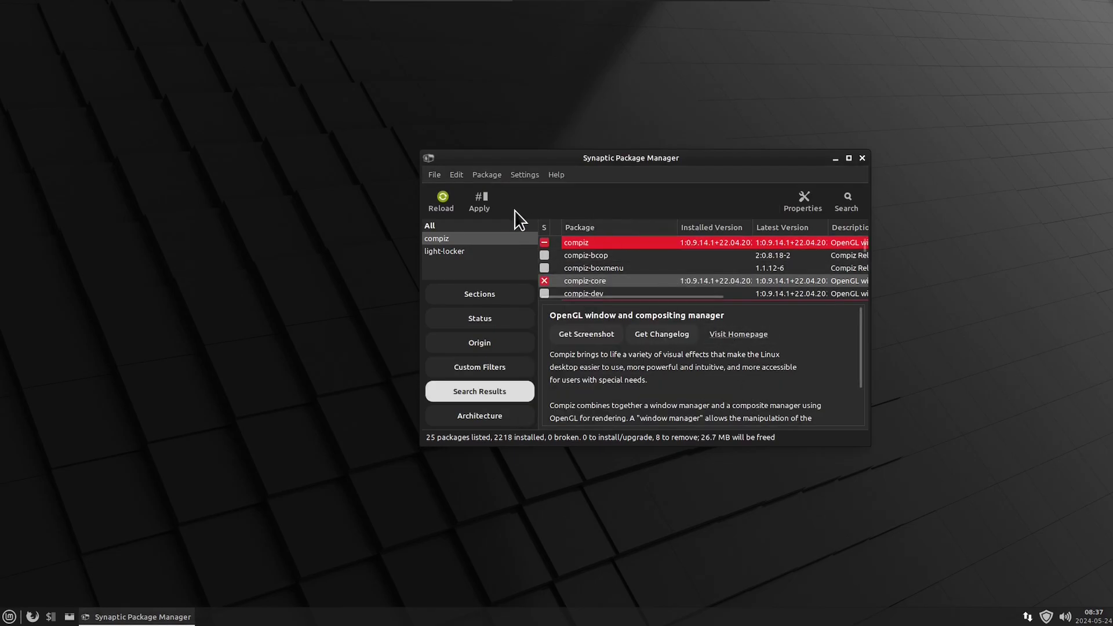
click(480, 202)
click(806, 421)
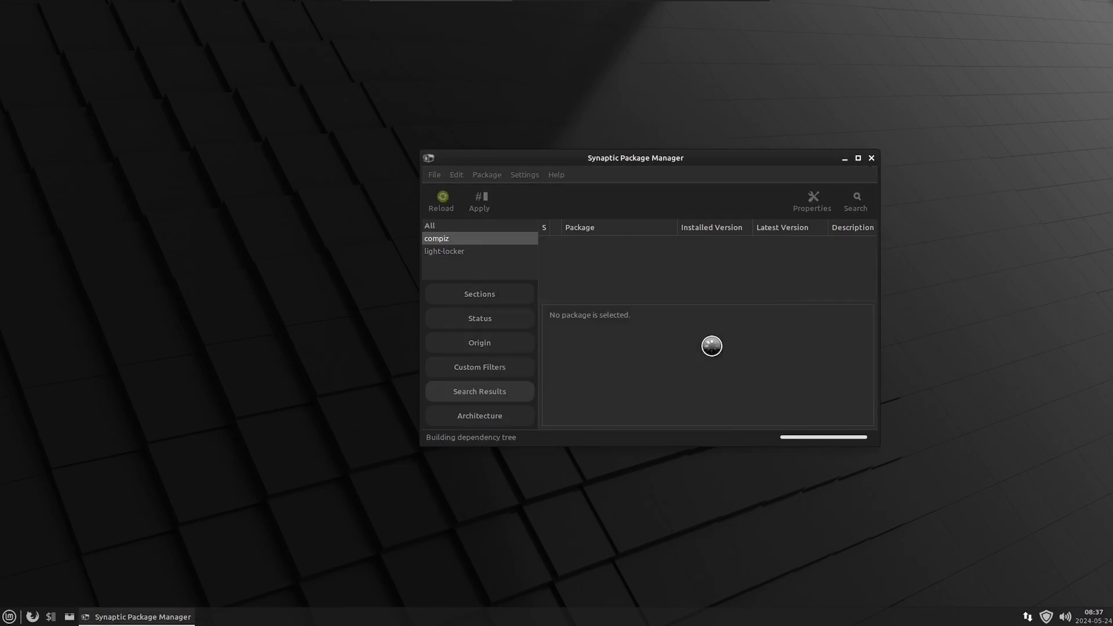
Search for yaru and mark the yaru-theme-icon package for complete removal.
click(855, 200)
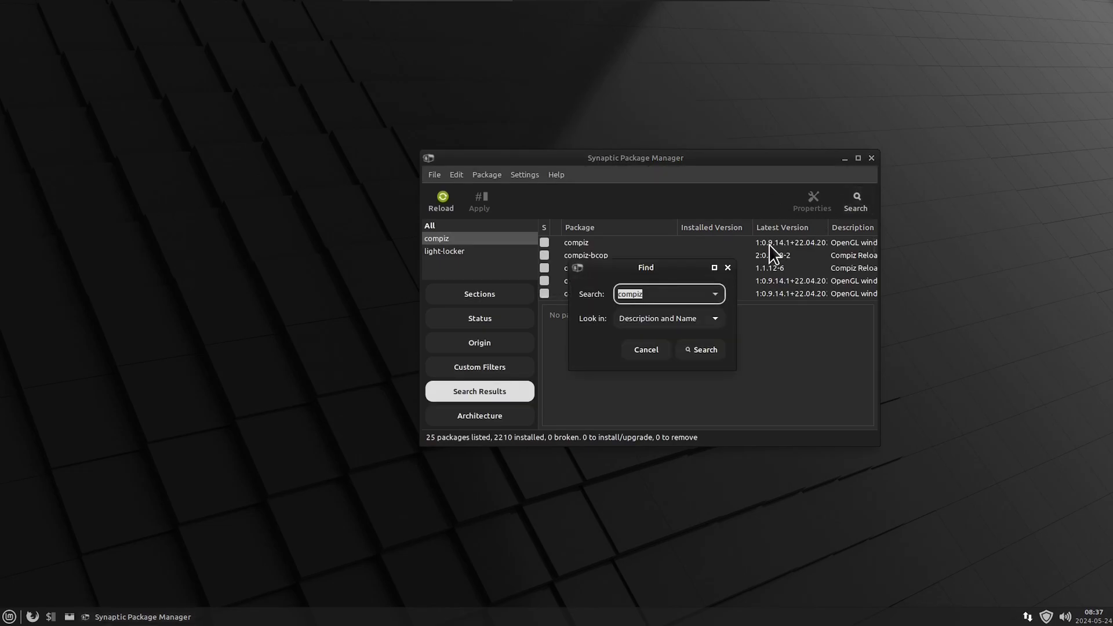
text(ccsm)
key(Return)
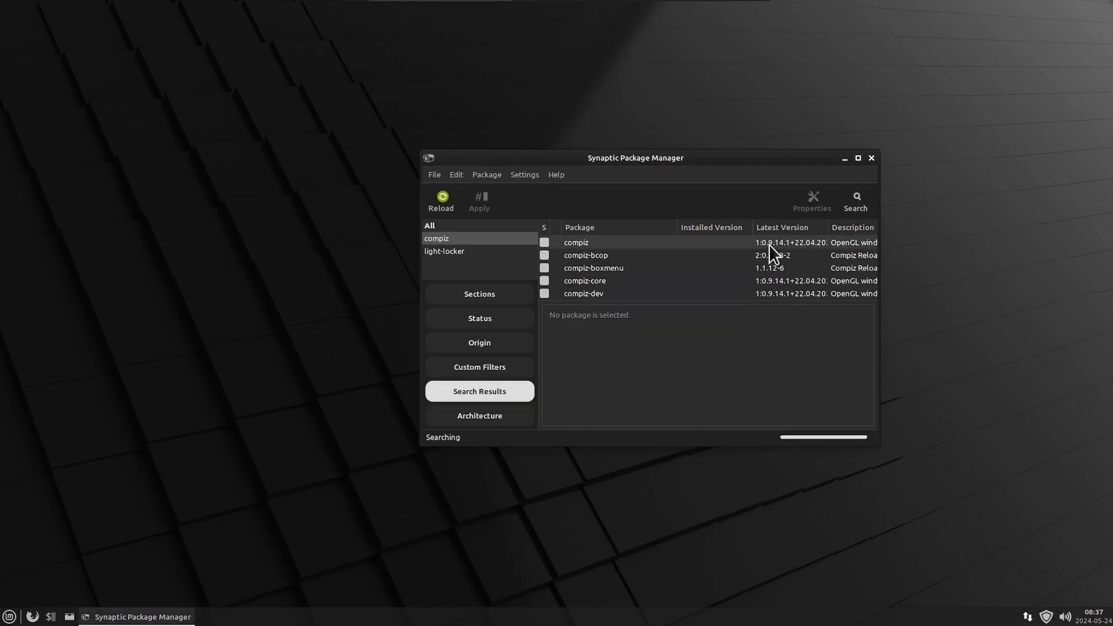
scroll(718, 256, down, 3)
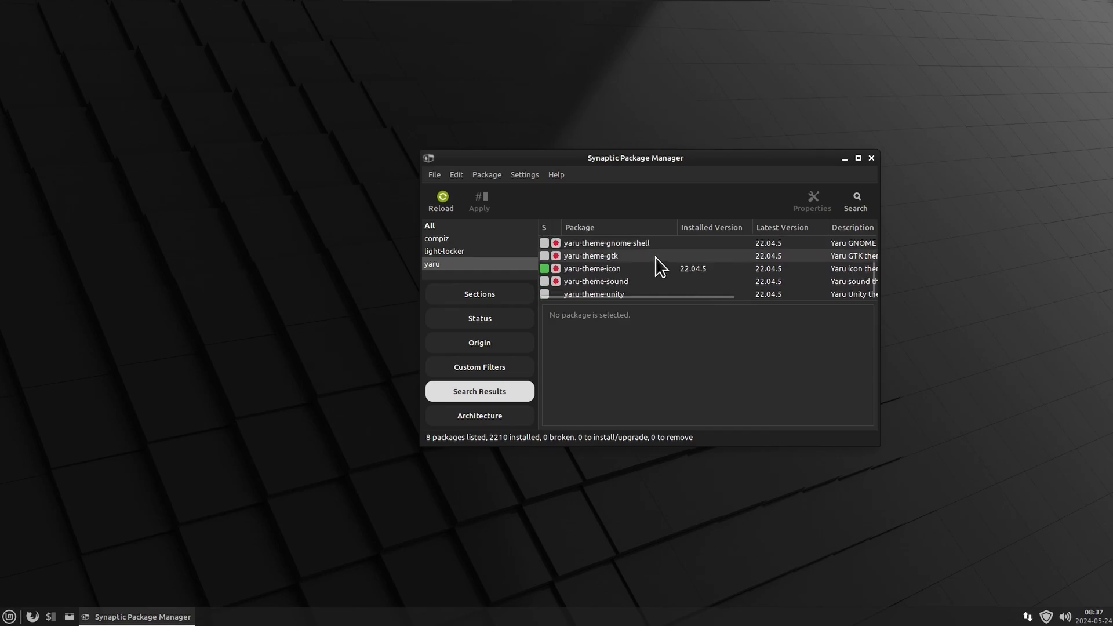
click(632, 270)
right_click(633, 269)
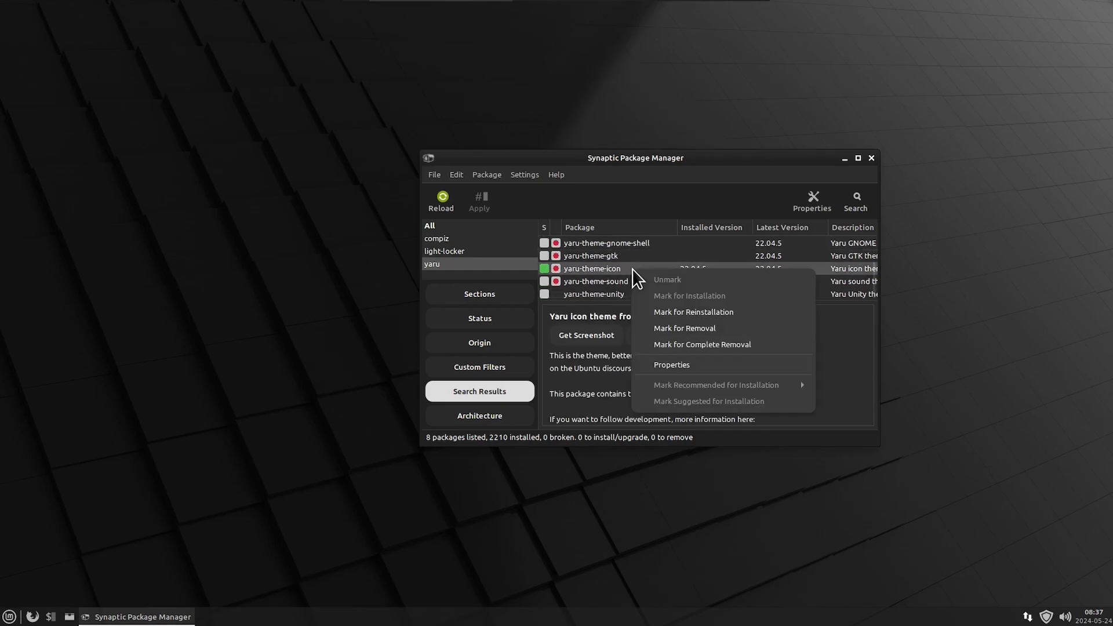
click(691, 344)
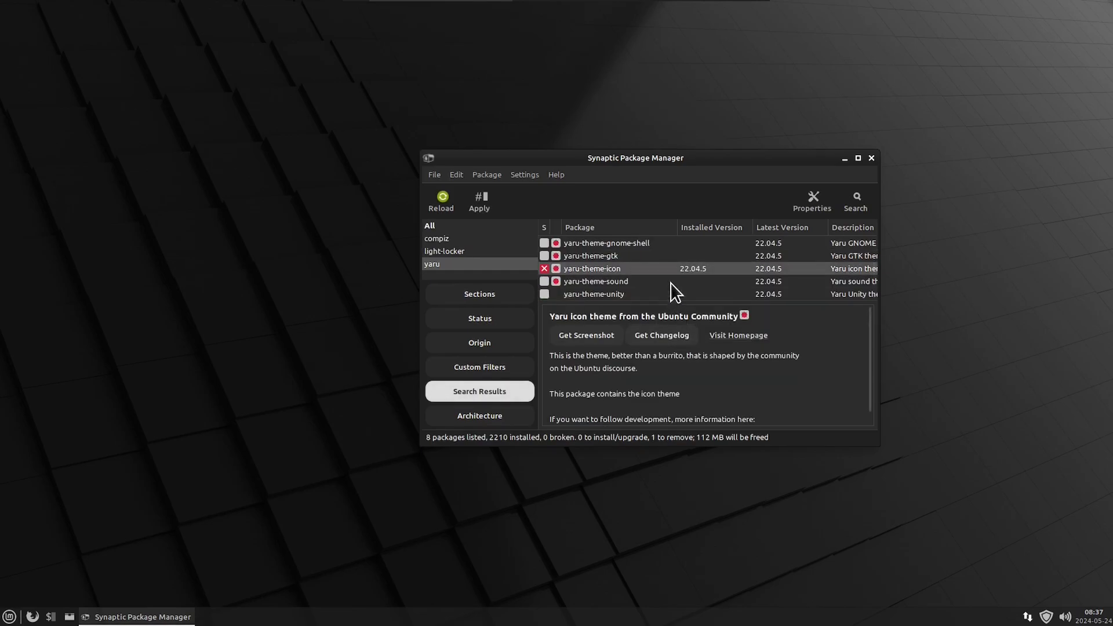
Search for numix and mark numix-icon-theme for complete removal together with the dependent packages.
click(848, 213)
text(numix)
key(Return)
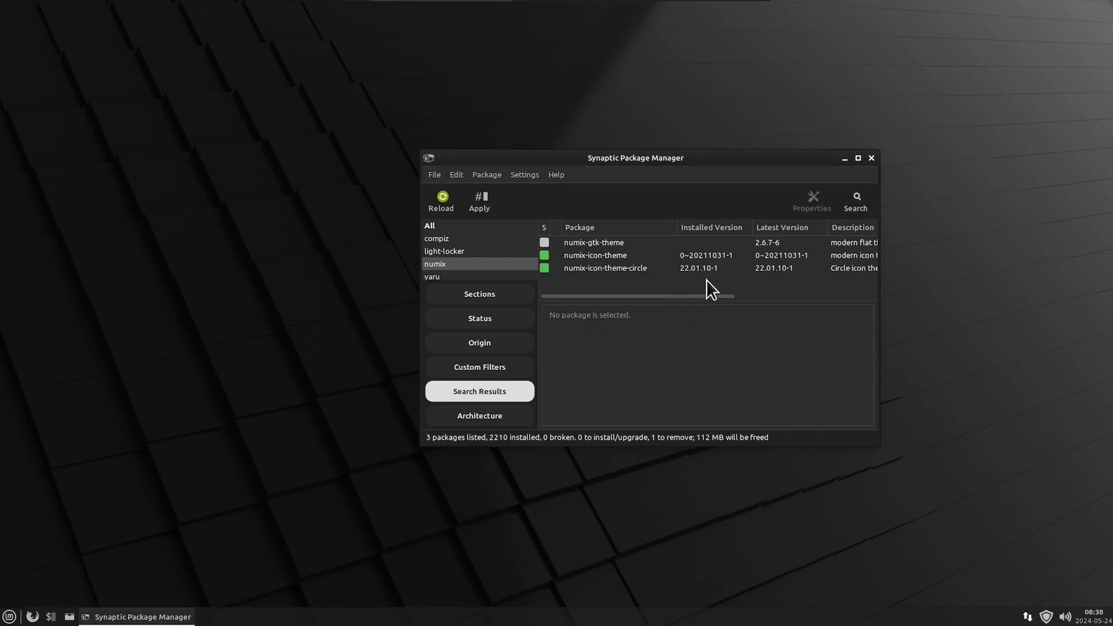
right_click(598, 254)
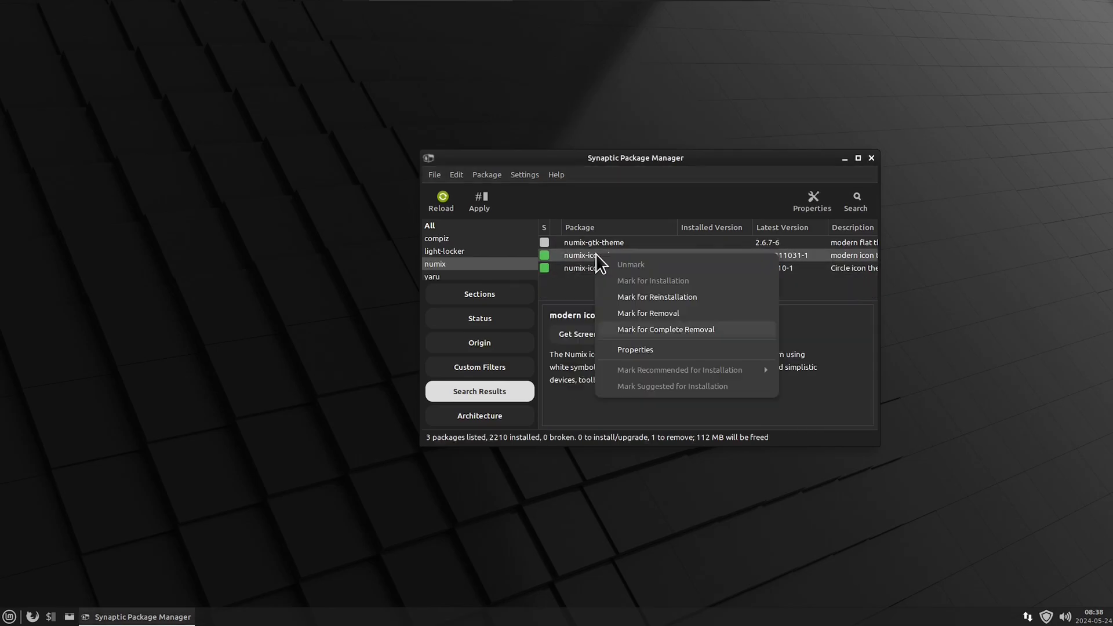
click(659, 326)
click(750, 407)
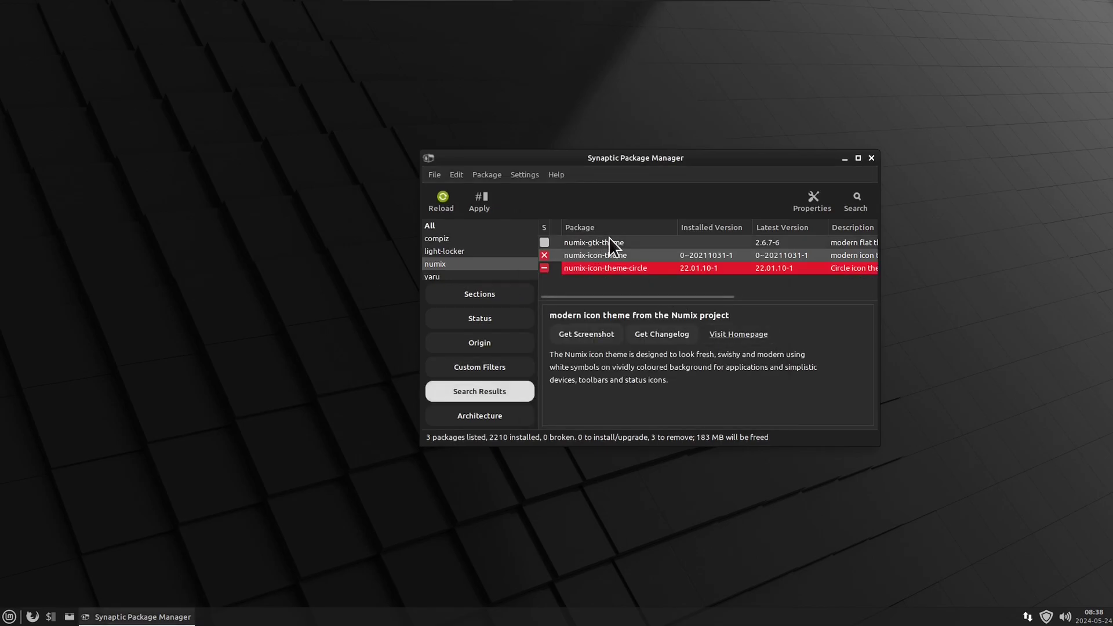
Apply the marked package removals and close Synaptic.
click(491, 204)
click(810, 417)
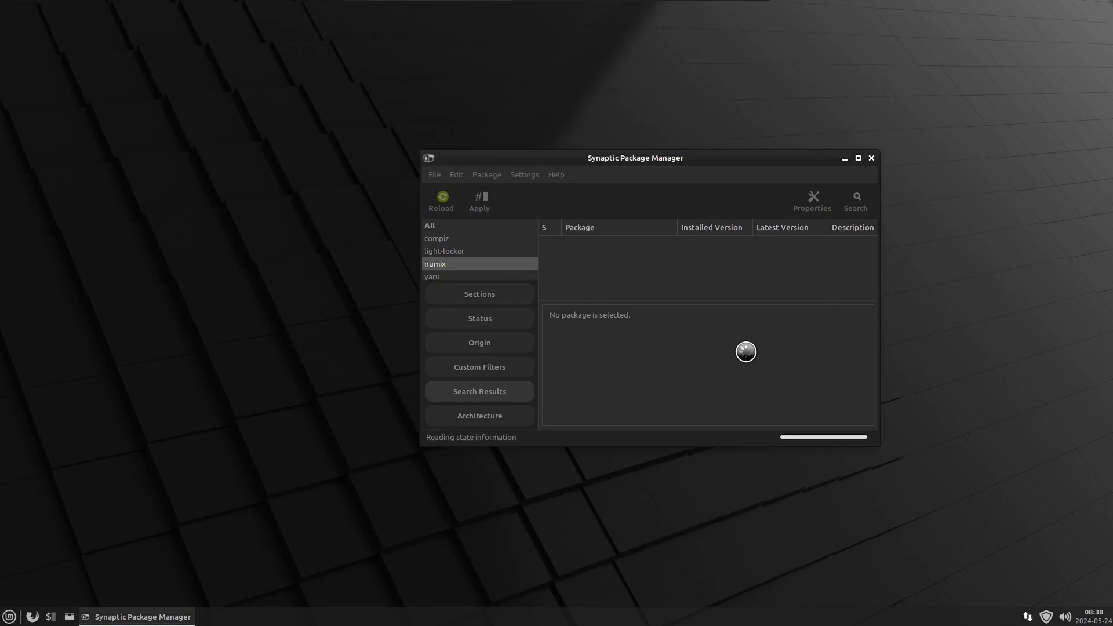
click(871, 158)
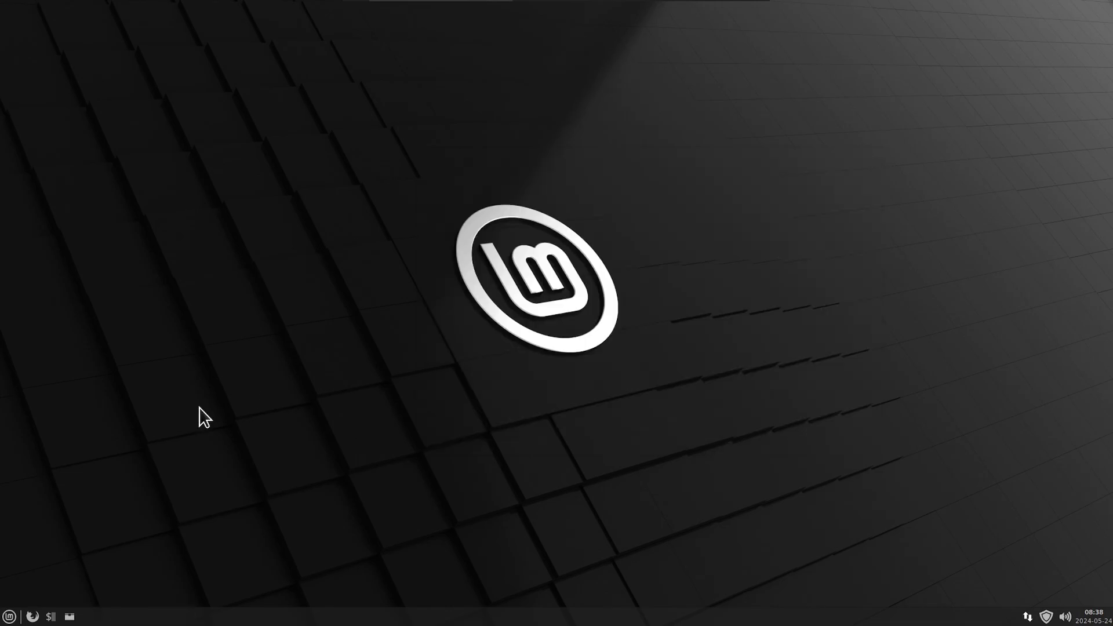
Open the file manager at the Home folder and move its window towards the middle of the desktop.
click(9, 617)
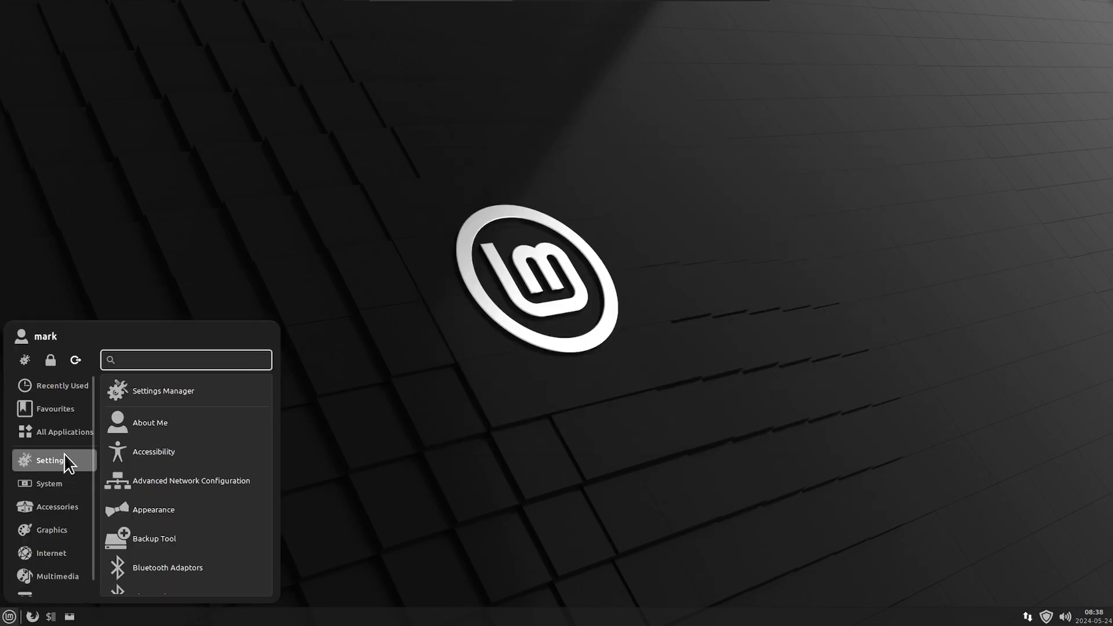
click(153, 560)
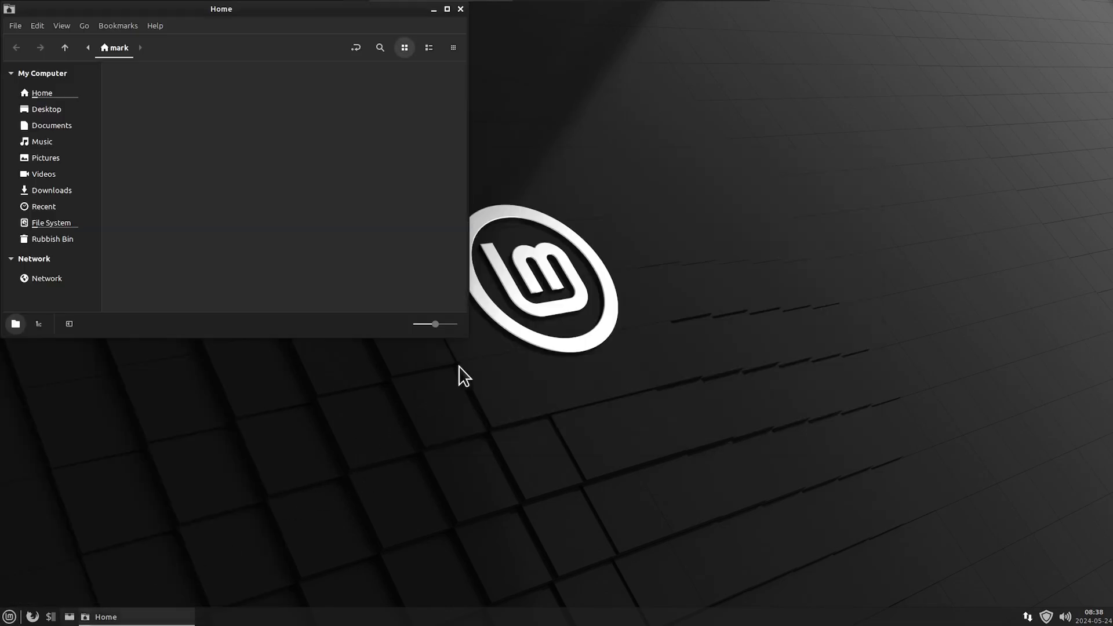
drag(316, 9, 690, 109)
Open Window Manager Tweaks and turn off the compositor shadows under dock windows and regular windows.
click(10, 617)
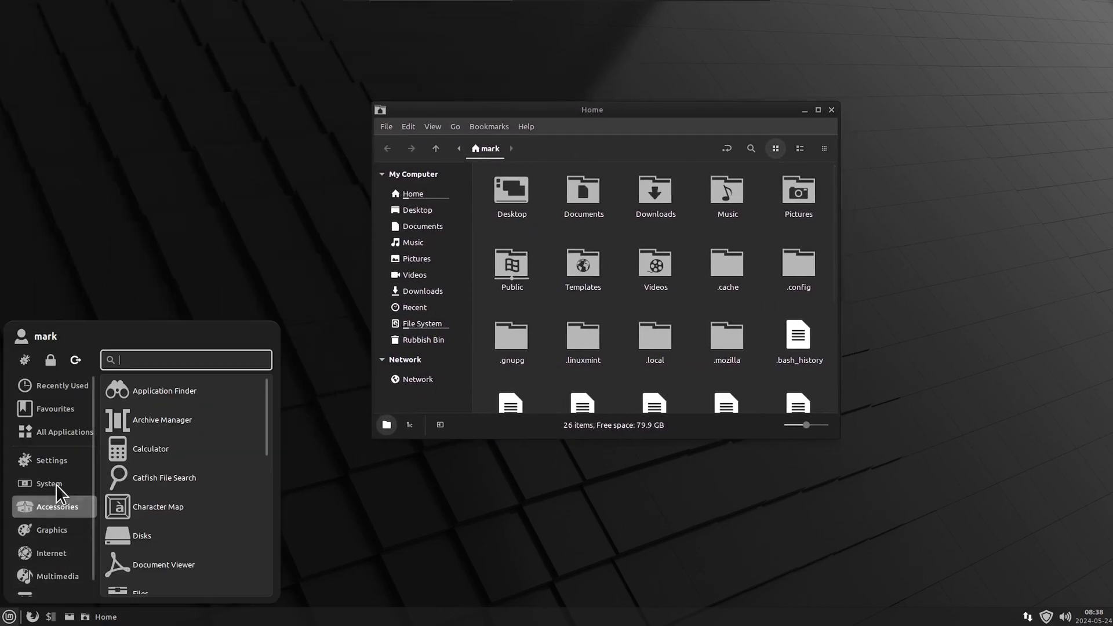
mouse_move(52, 462)
scroll(151, 486, down, 5)
scroll(152, 486, down, 4)
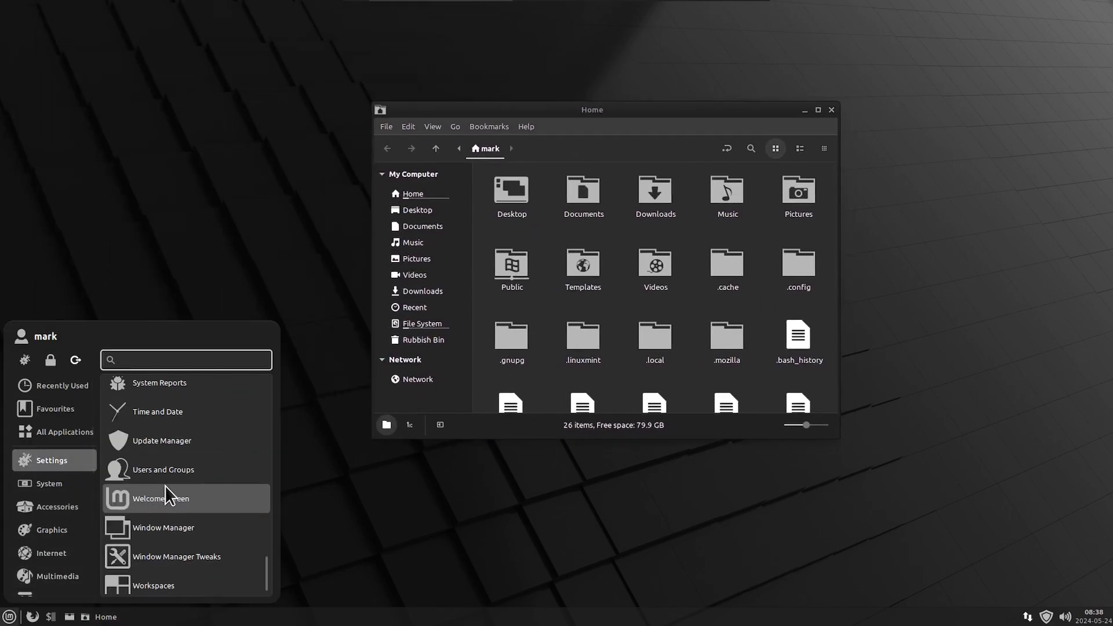
click(201, 557)
click(680, 191)
click(421, 296)
click(421, 317)
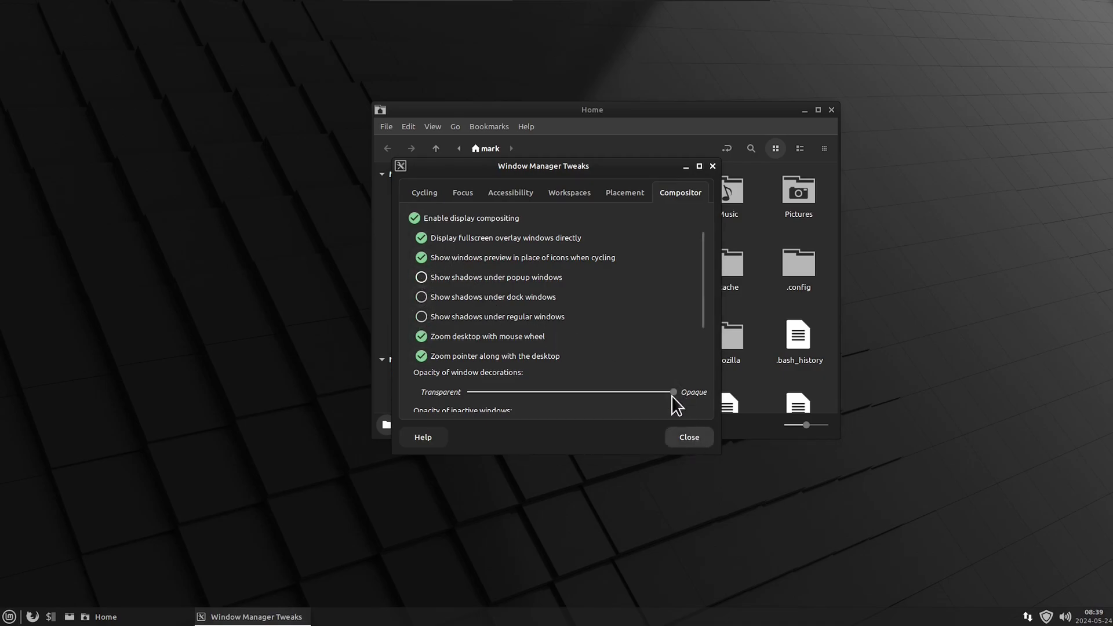
Set the minimum window size for smart placement to Large and close Window Manager Tweaks.
click(623, 192)
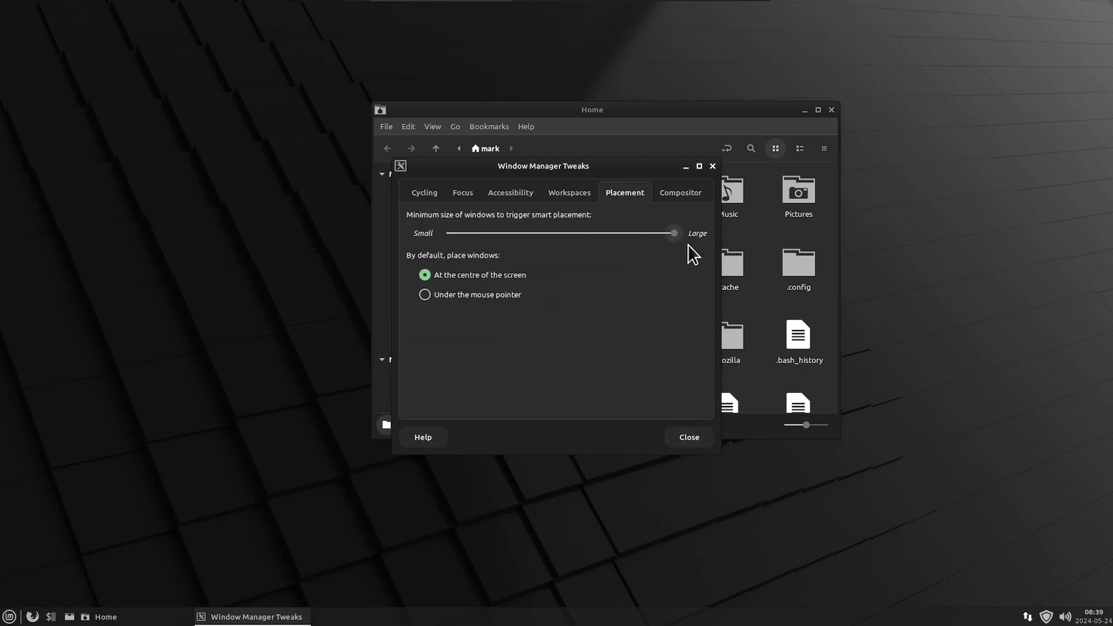
click(568, 193)
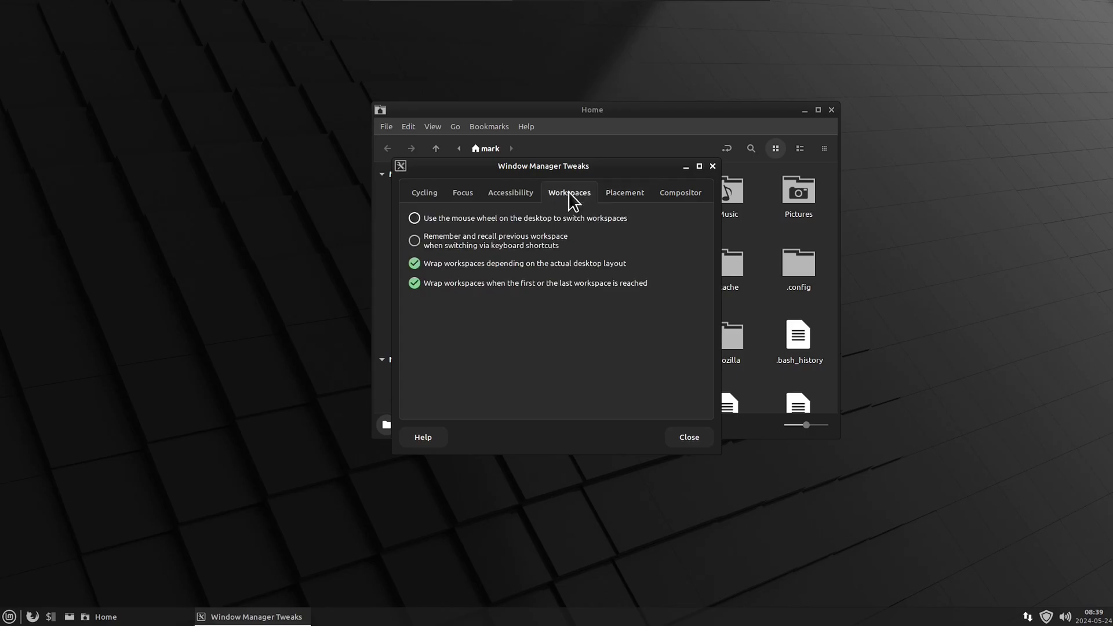
click(613, 197)
click(693, 438)
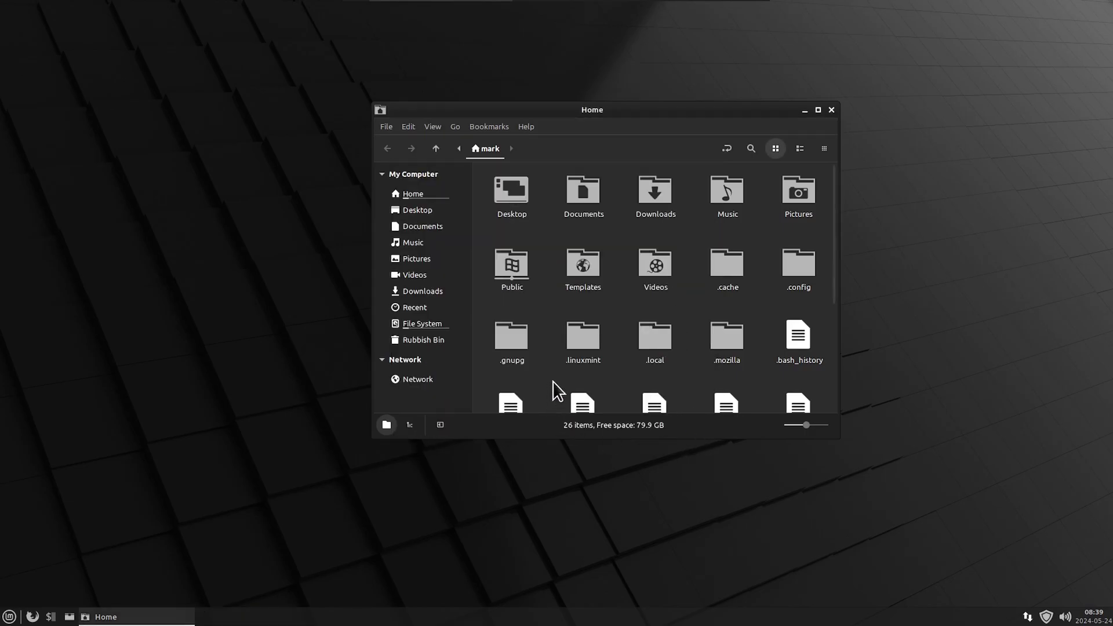
Open the Window Manager settings, set the title font to Dephunked BRK Regular size 11, and apply the hdpi-gtk_border theme.
click(9, 616)
click(52, 461)
scroll(182, 490, down, 9)
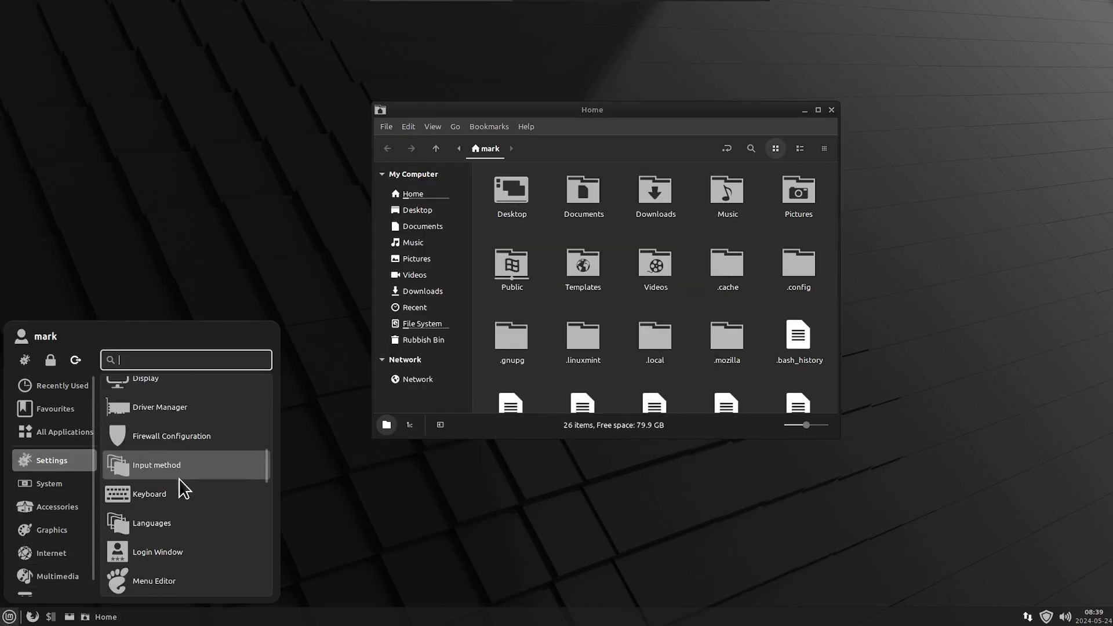
scroll(181, 490, down, 5)
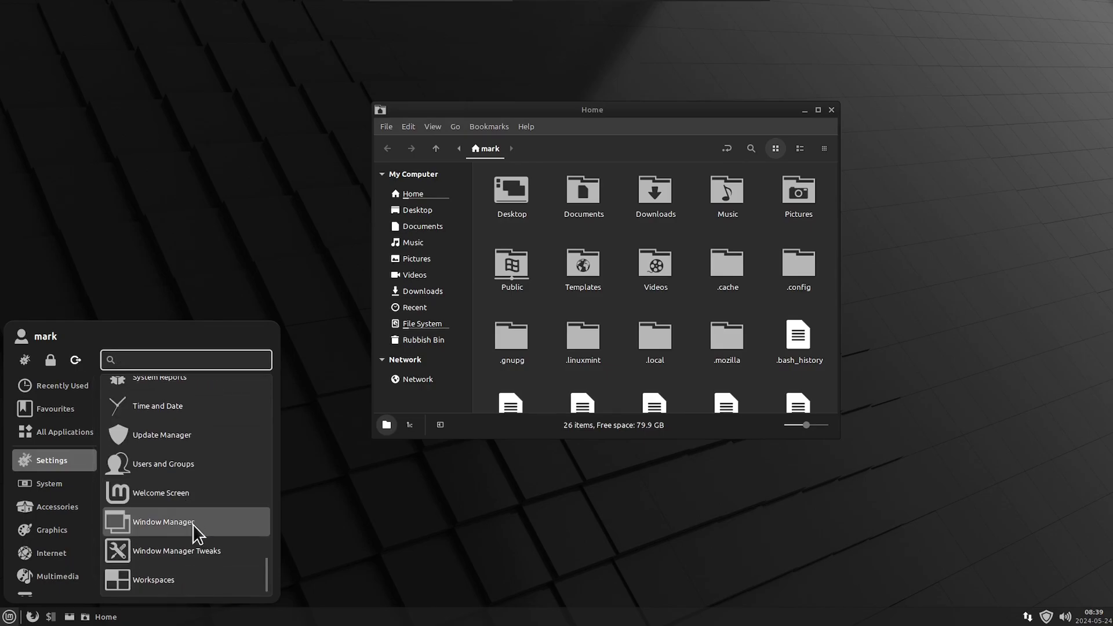
click(196, 529)
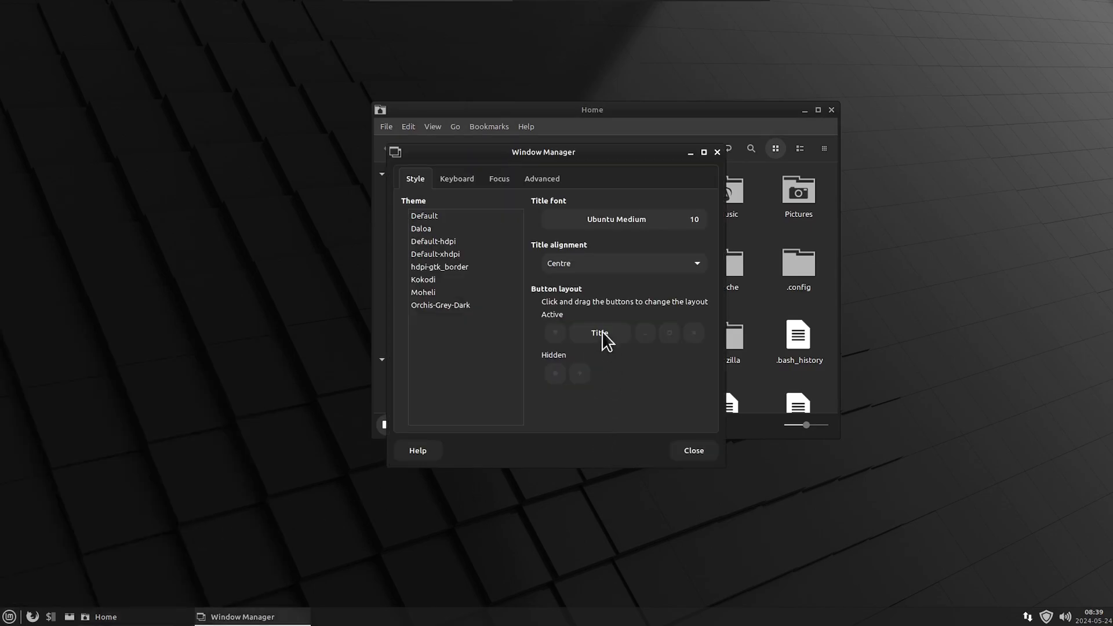
click(645, 220)
text(dep)
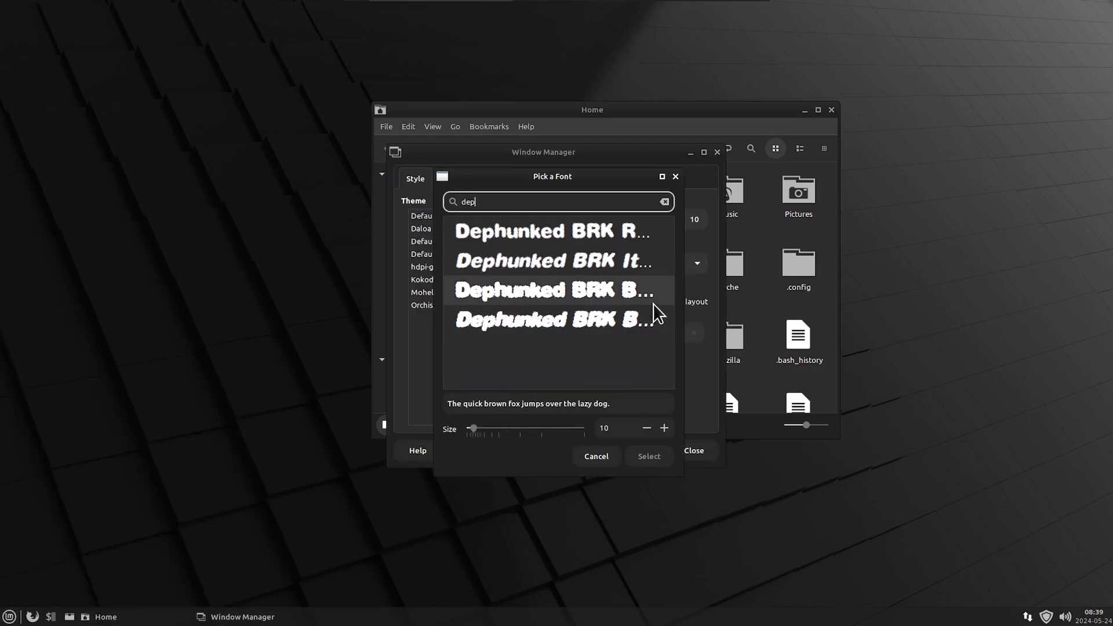
click(665, 428)
click(660, 457)
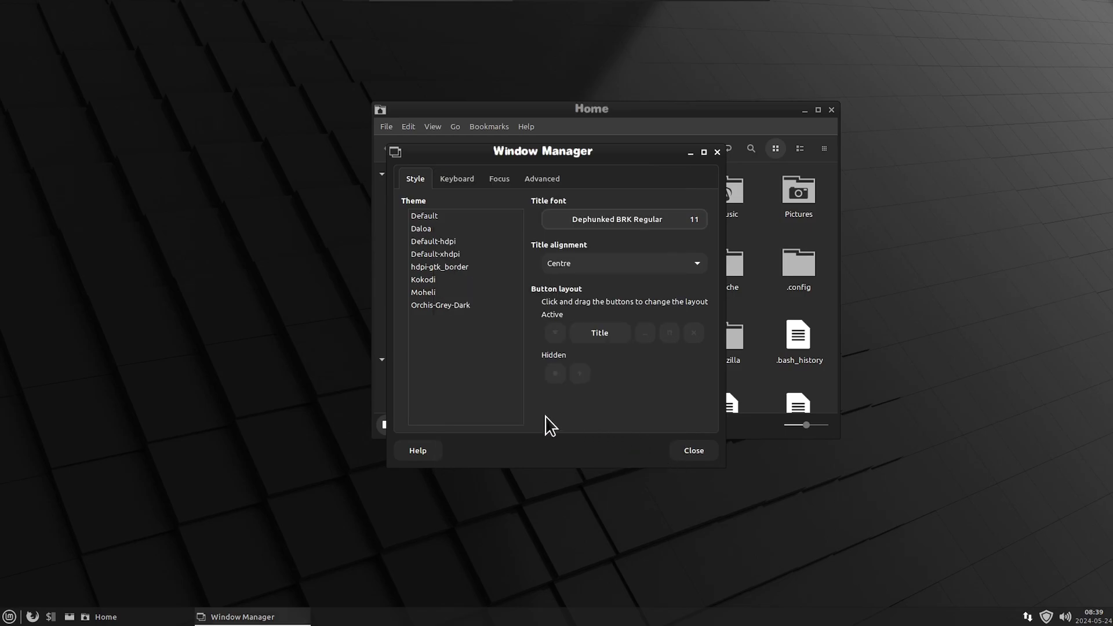
click(487, 266)
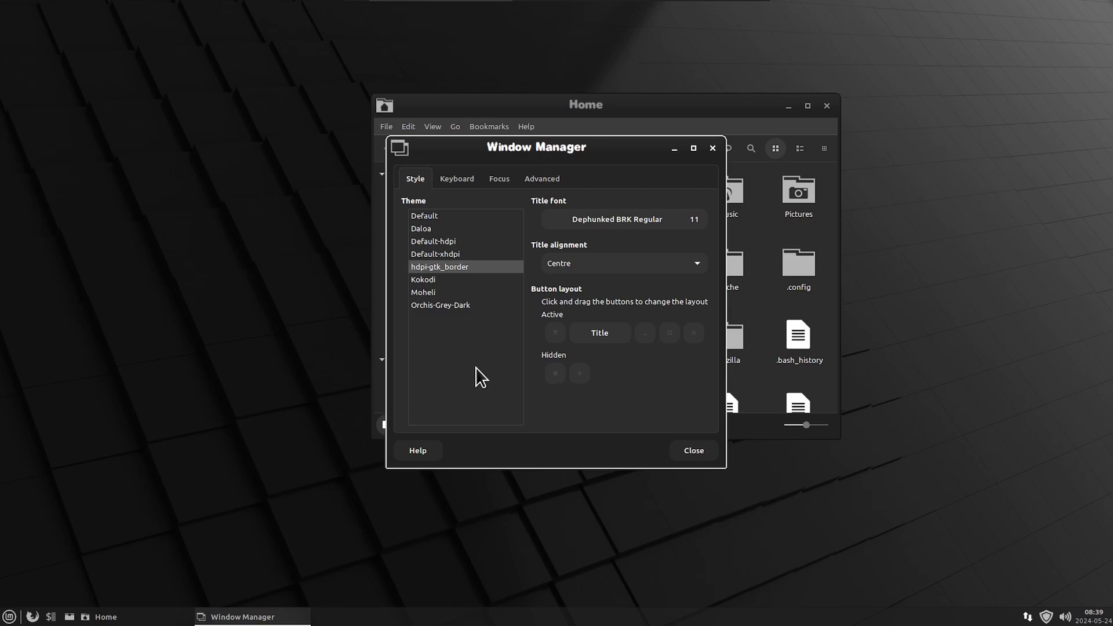
Change the window manager shortcut for moving a window to workspace 1 to Alt+1.
click(457, 179)
scroll(596, 313, down, 10)
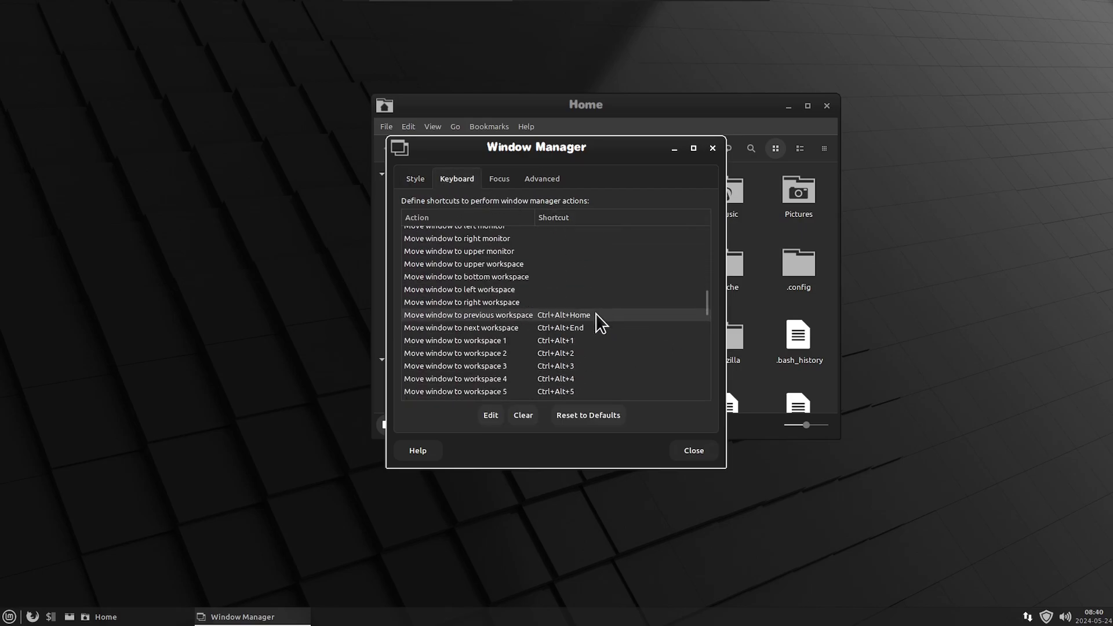
scroll(596, 313, down, 1)
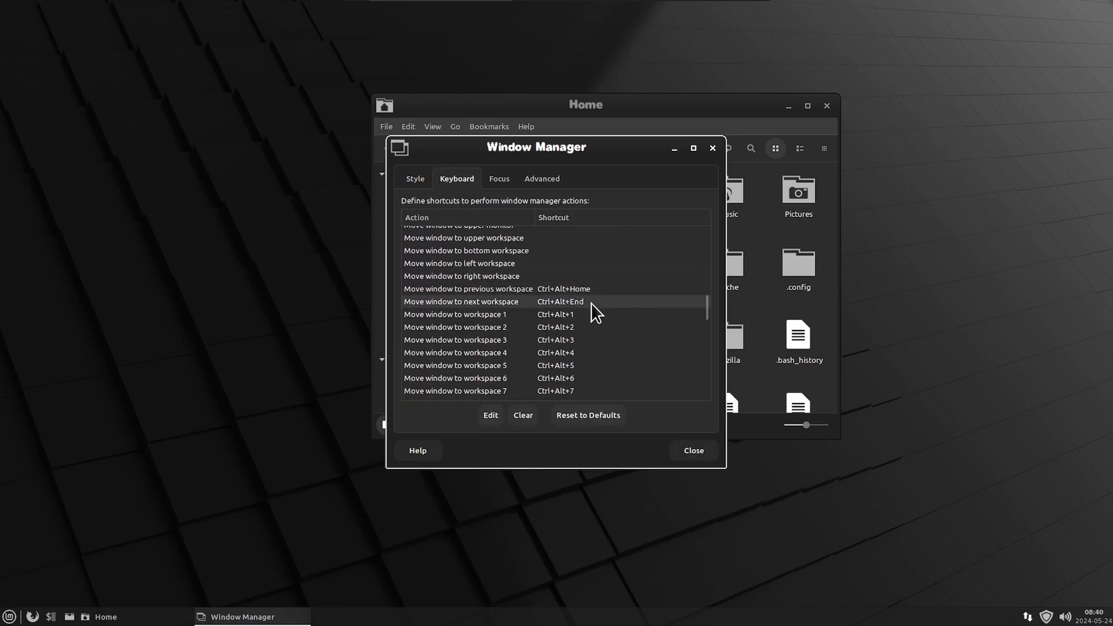
click(576, 314)
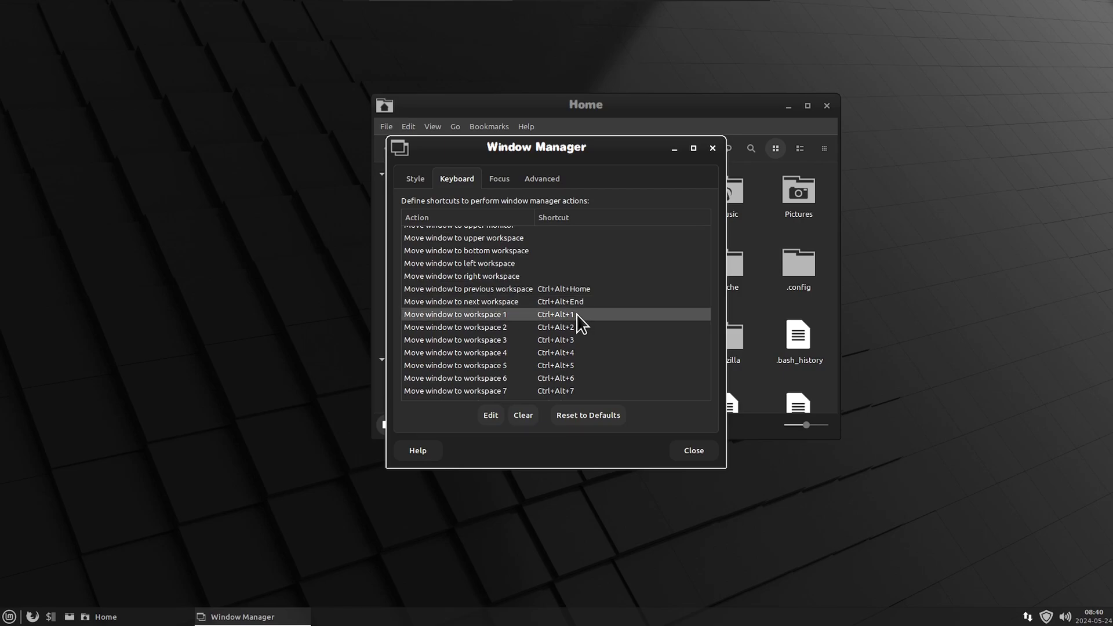
click(522, 416)
click(491, 416)
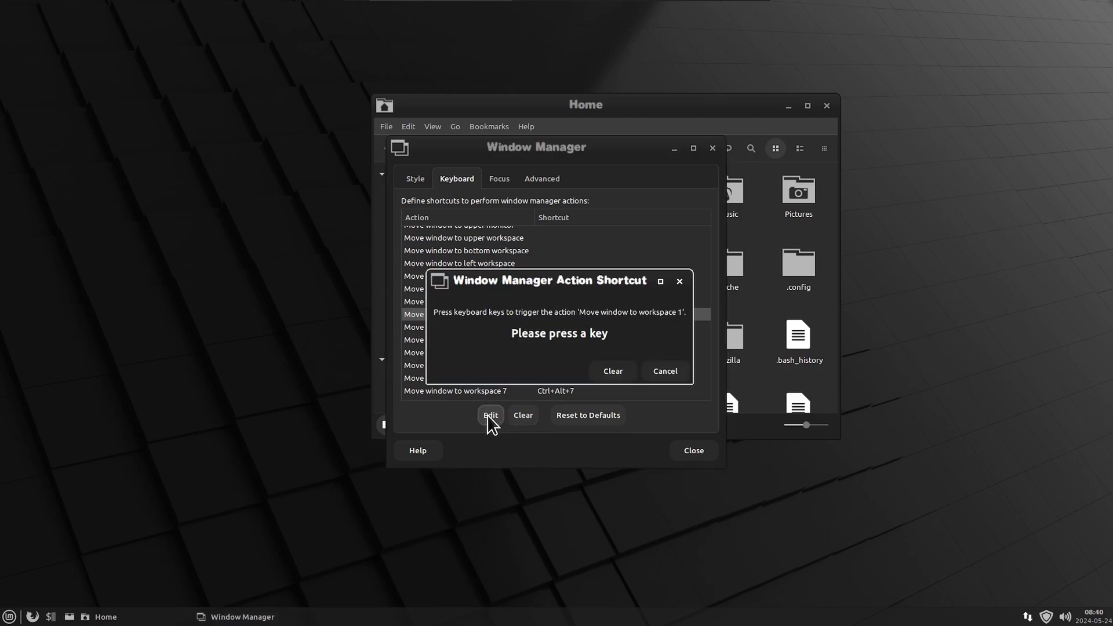
key(alt+1)
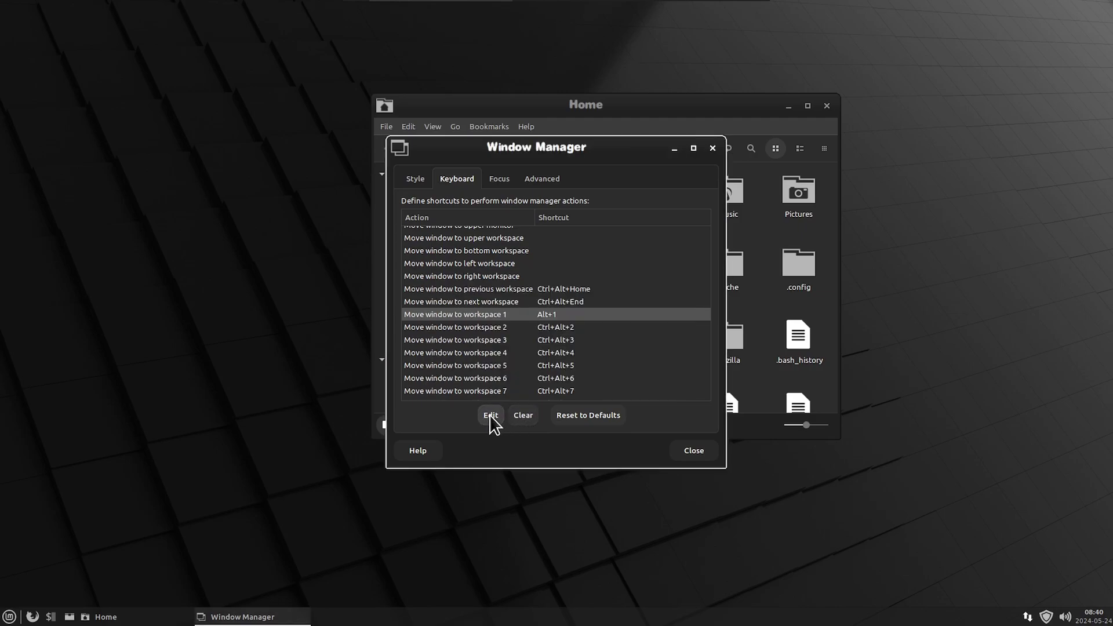
Reassign the shortcuts for moving a window to workspaces 2 and 3 to Alt+2 and Alt+3.
click(570, 331)
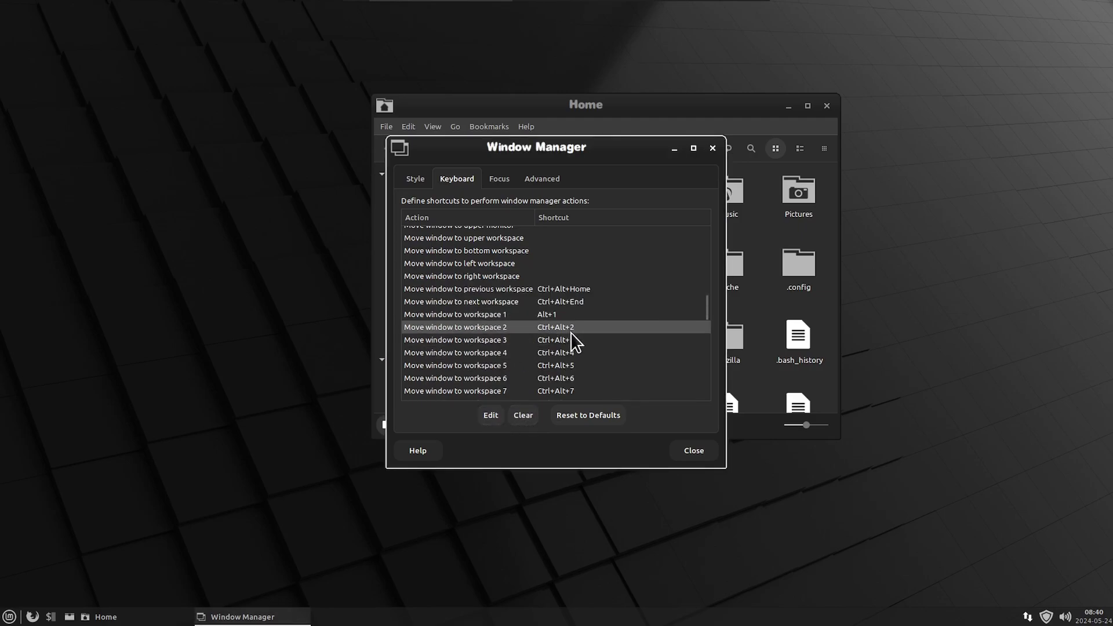
click(524, 417)
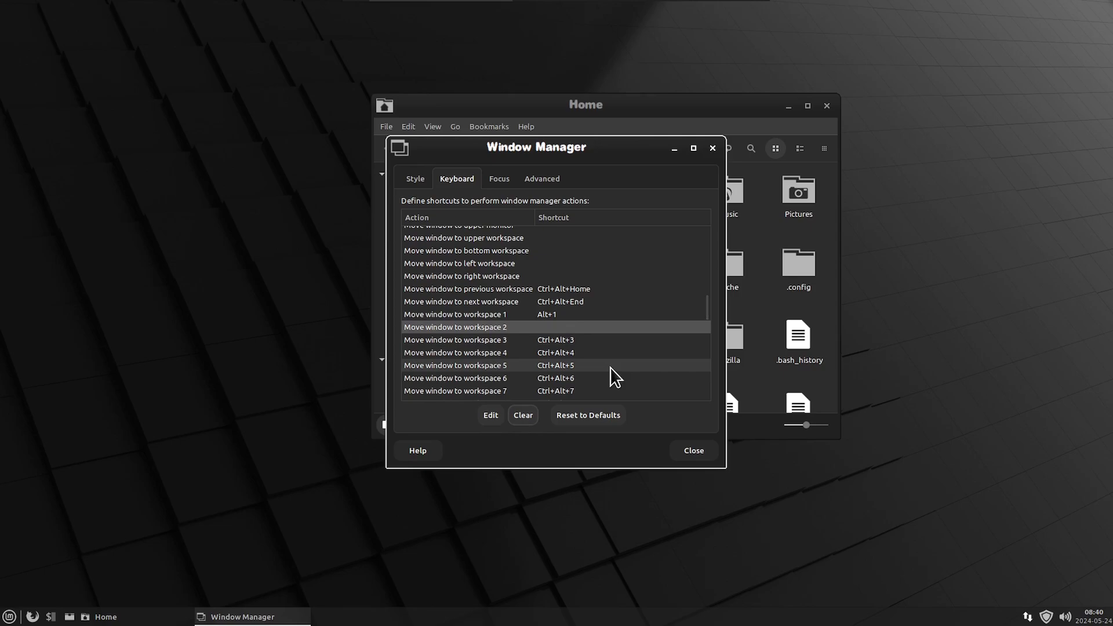
click(490, 415)
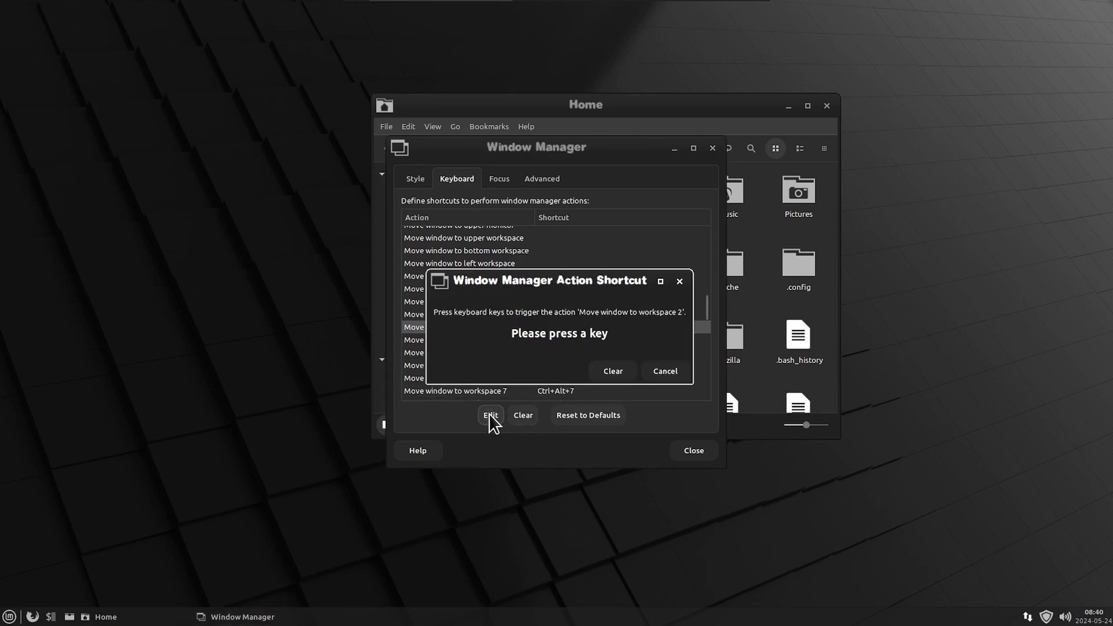
key(alt+2)
click(507, 341)
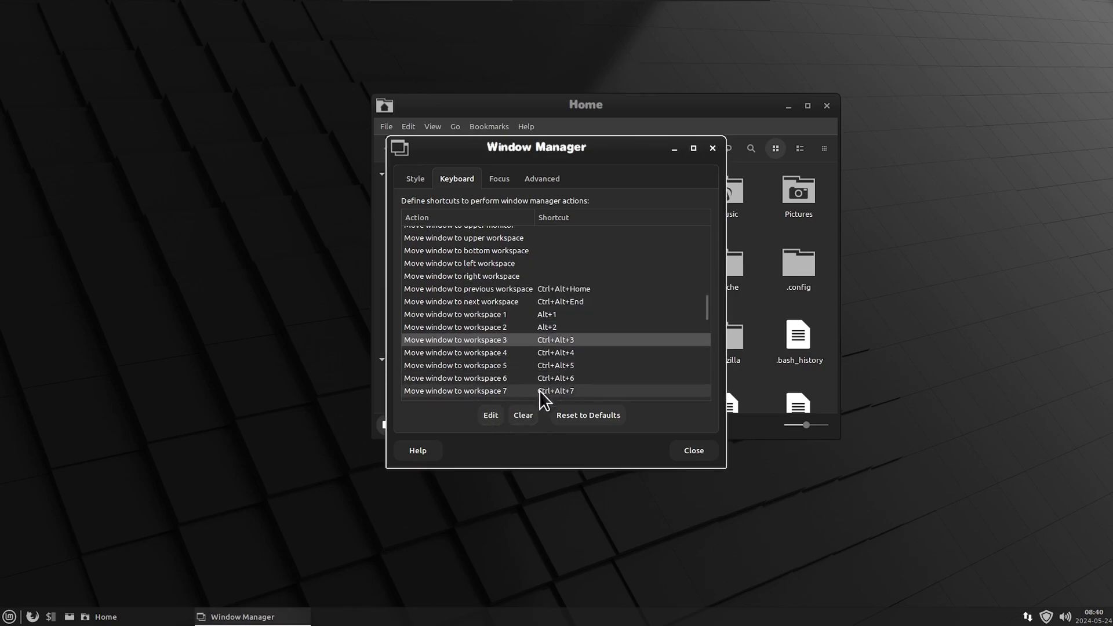
click(524, 416)
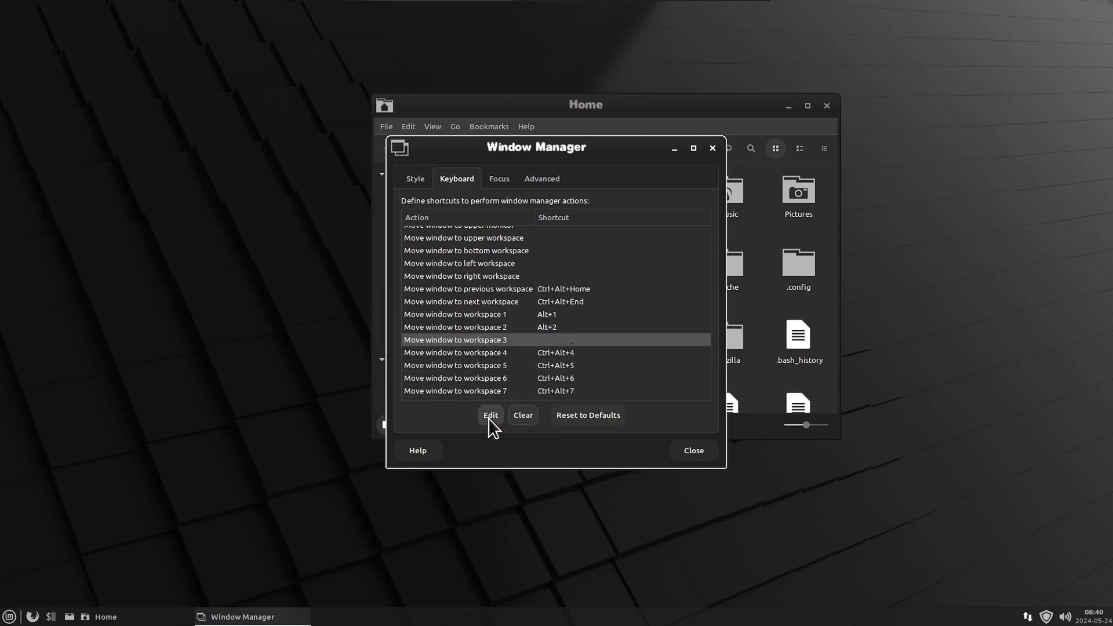
click(491, 415)
key(alt+3)
Reassign the shortcuts for moving a window to workspaces 4 and 5 to Alt+4 and Alt+5.
key(Down)
click(489, 417)
key(alt+4)
click(559, 367)
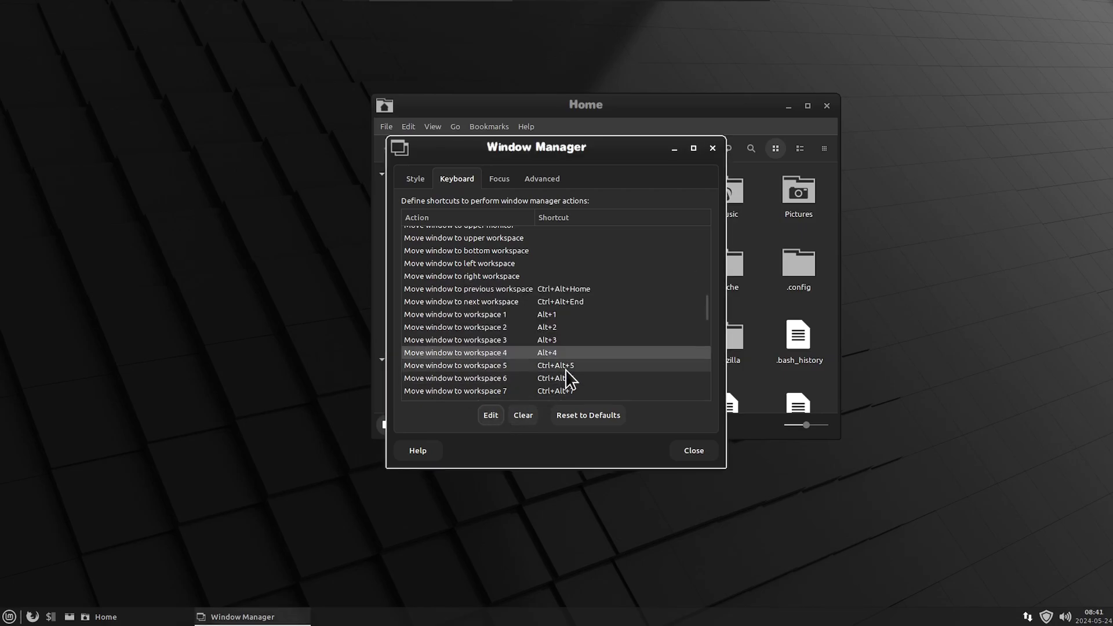
click(523, 415)
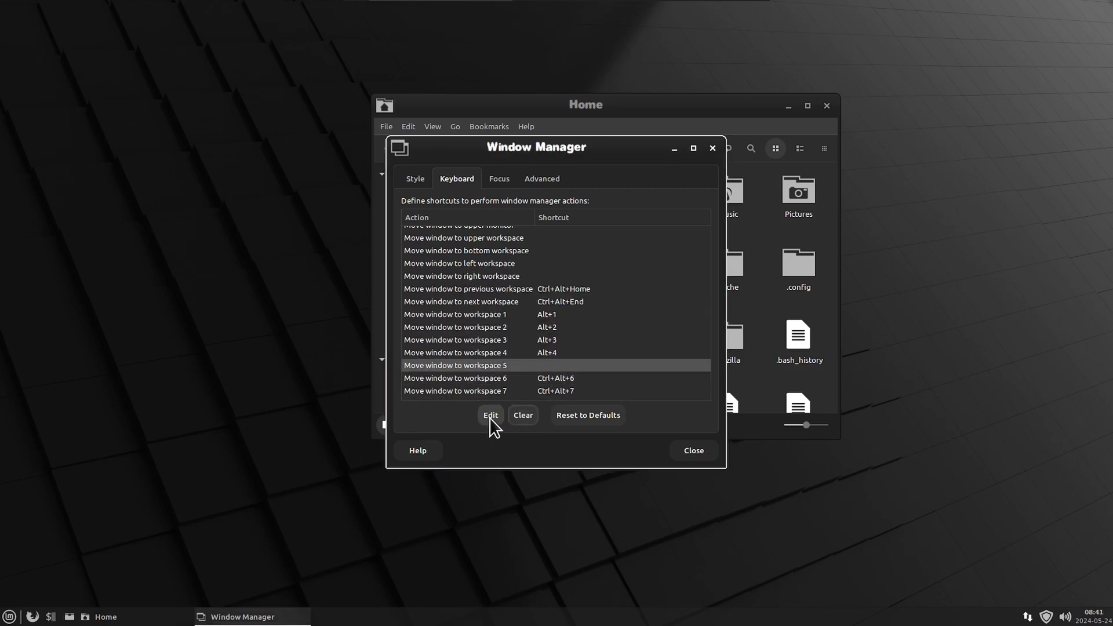
click(490, 415)
key(alt+5)
Set the Left workspace shortcut to Alt+Left and the Right workspace shortcut to Alt+Right.
scroll(643, 331, down, 6)
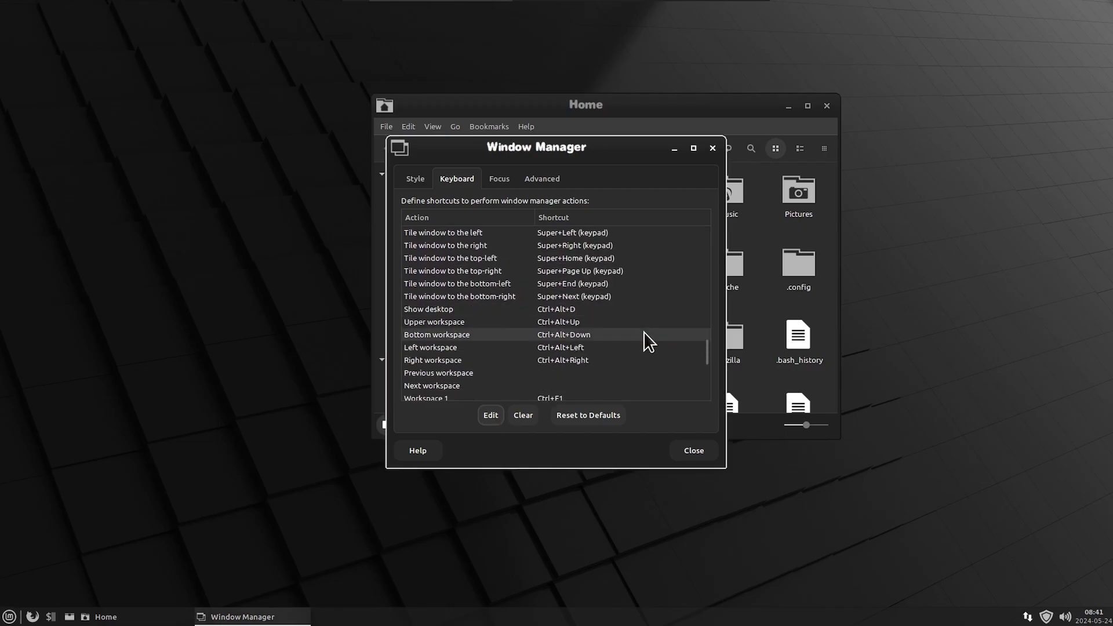
scroll(644, 332, down, 2)
click(580, 297)
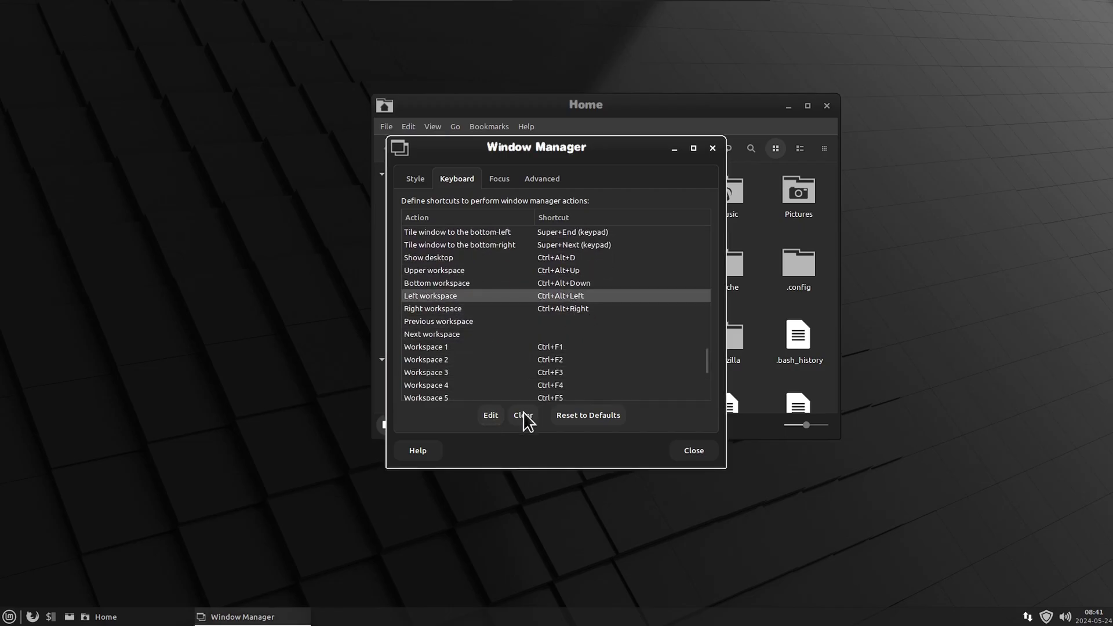
click(491, 415)
key(alt+Left)
click(580, 308)
click(526, 413)
click(490, 415)
key(alt+Right)
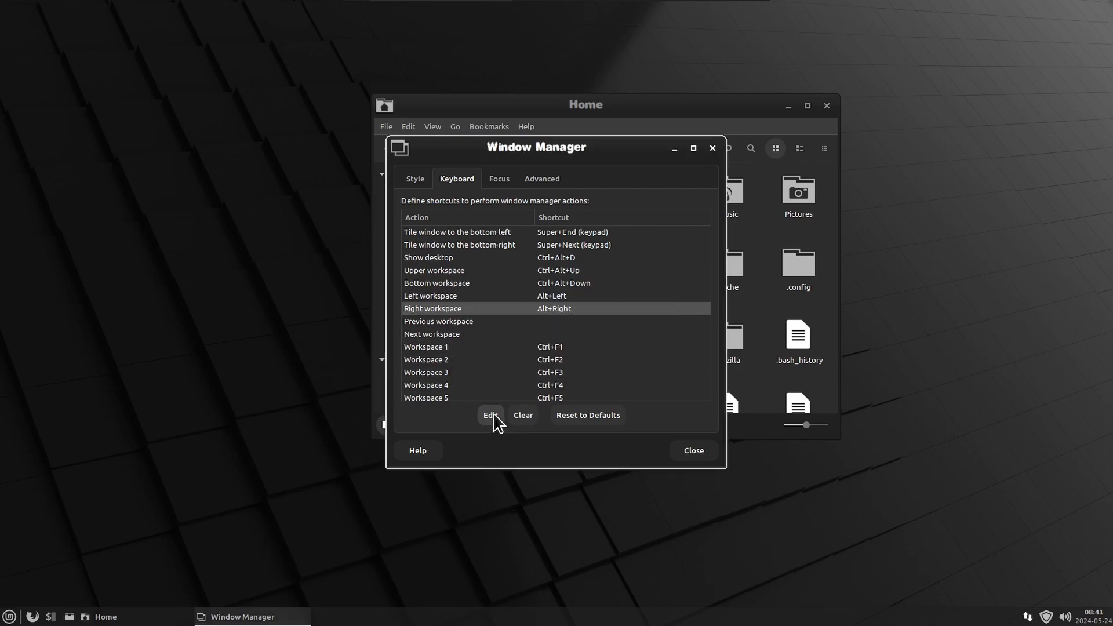
scroll(659, 342, up, 1)
scroll(661, 342, down, 5)
scroll(661, 342, up, 8)
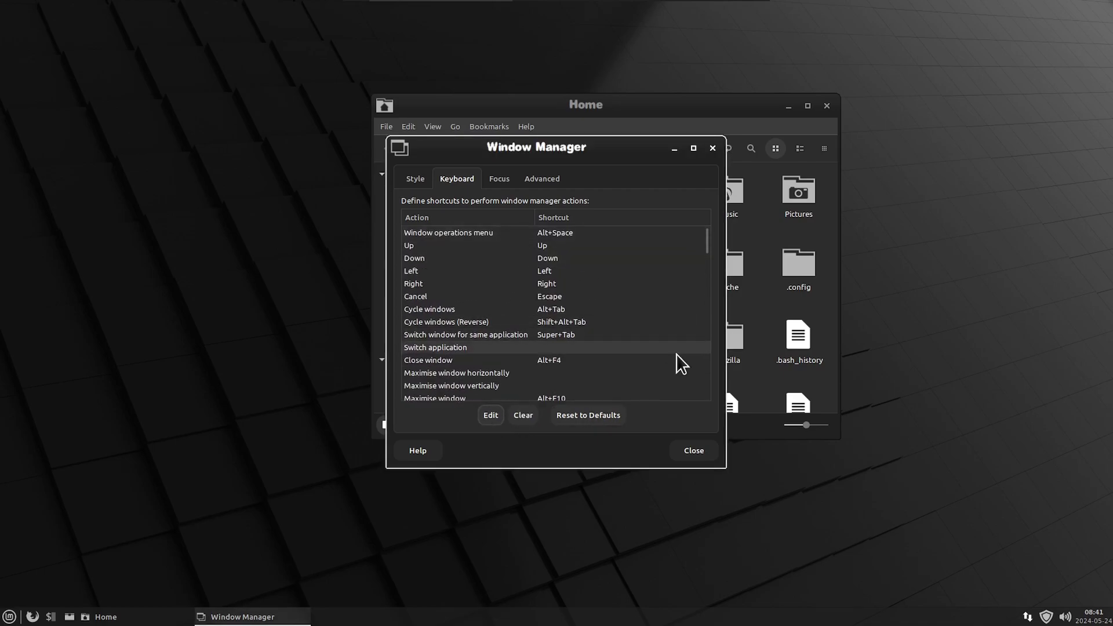
Close the window manager settings and open the note "Upgrading to XFCE 4.whatever" from Documents/Linux Notes in the text editor.
click(695, 451)
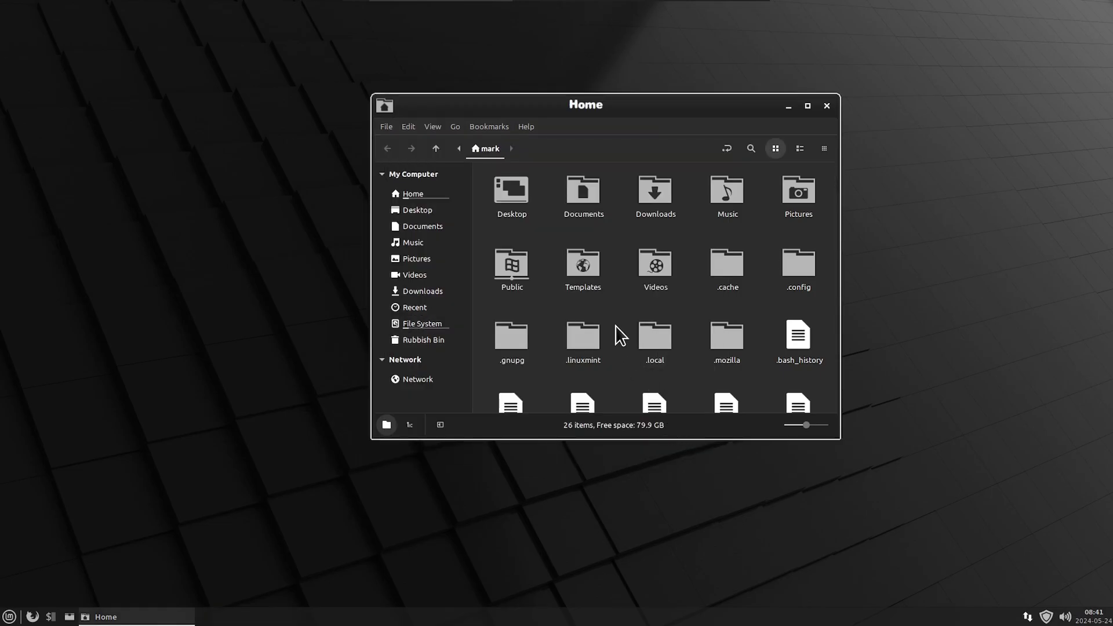
drag(607, 105, 566, 116)
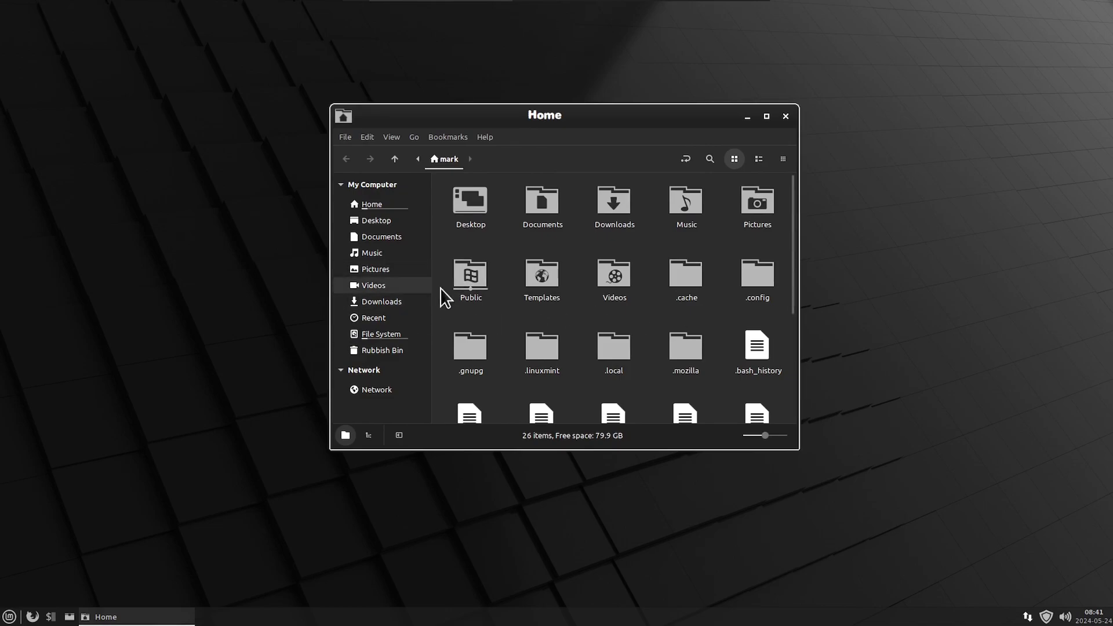
click(382, 237)
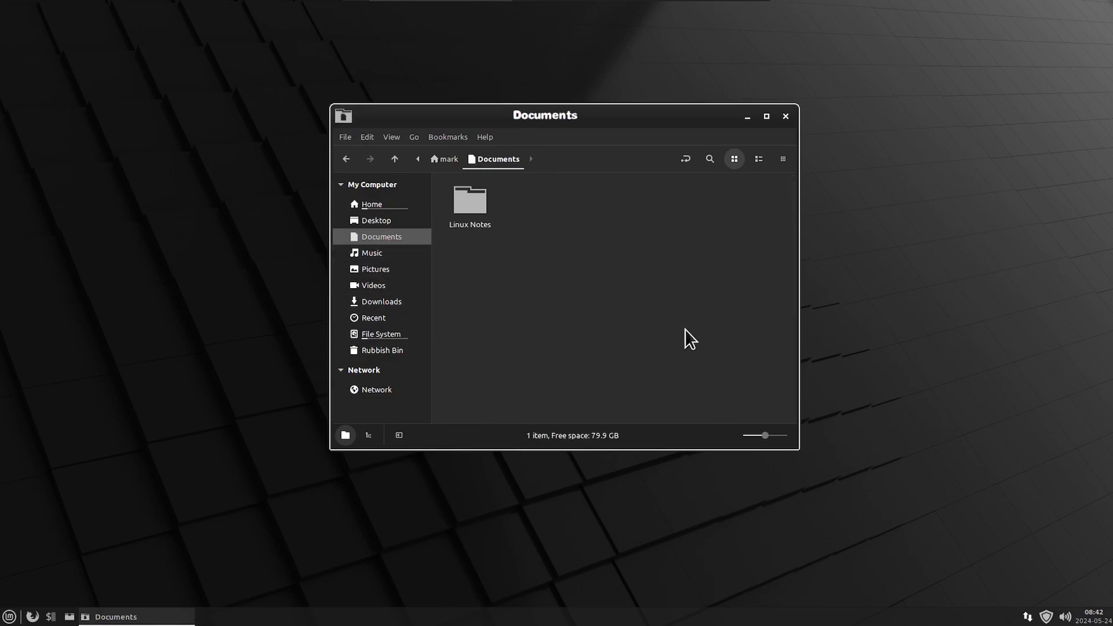
double_click(469, 204)
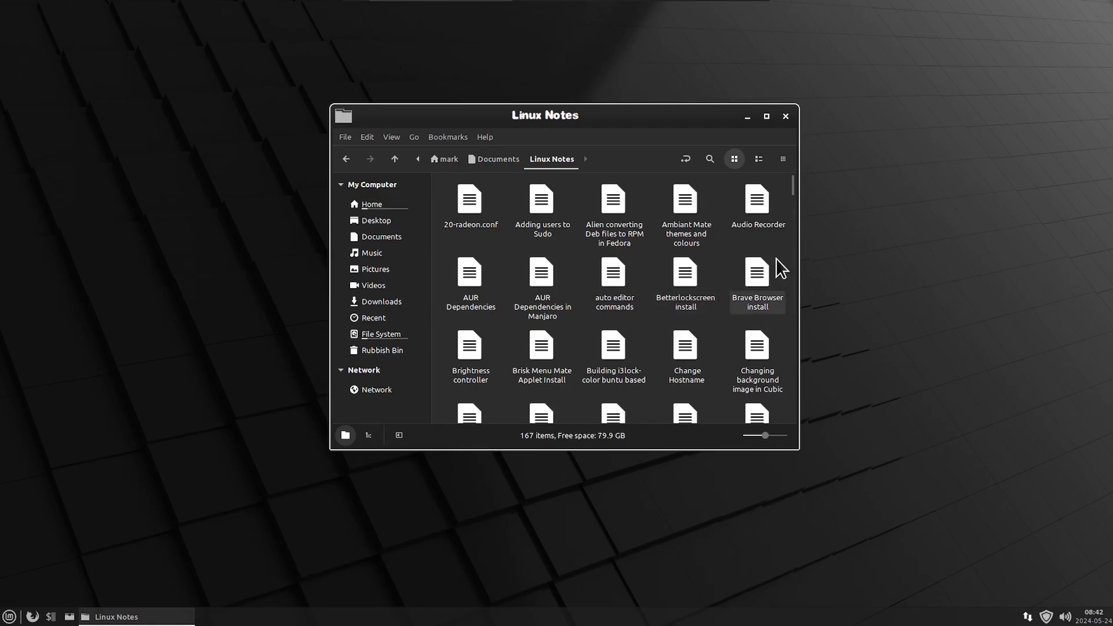
drag(792, 187, 802, 395)
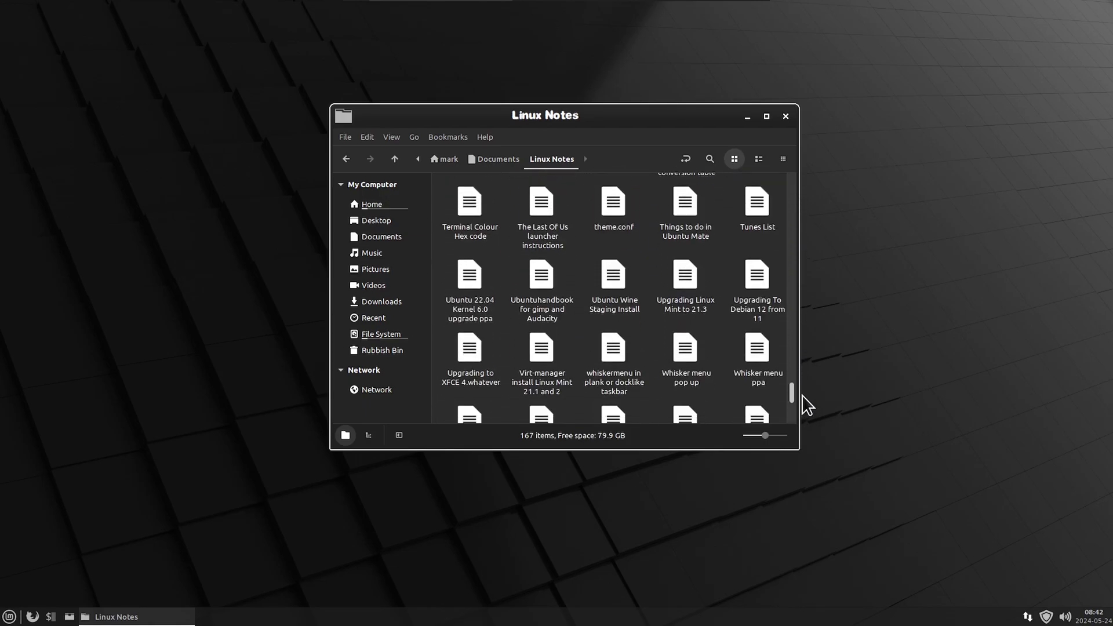
right_click(464, 346)
mouse_move(522, 380)
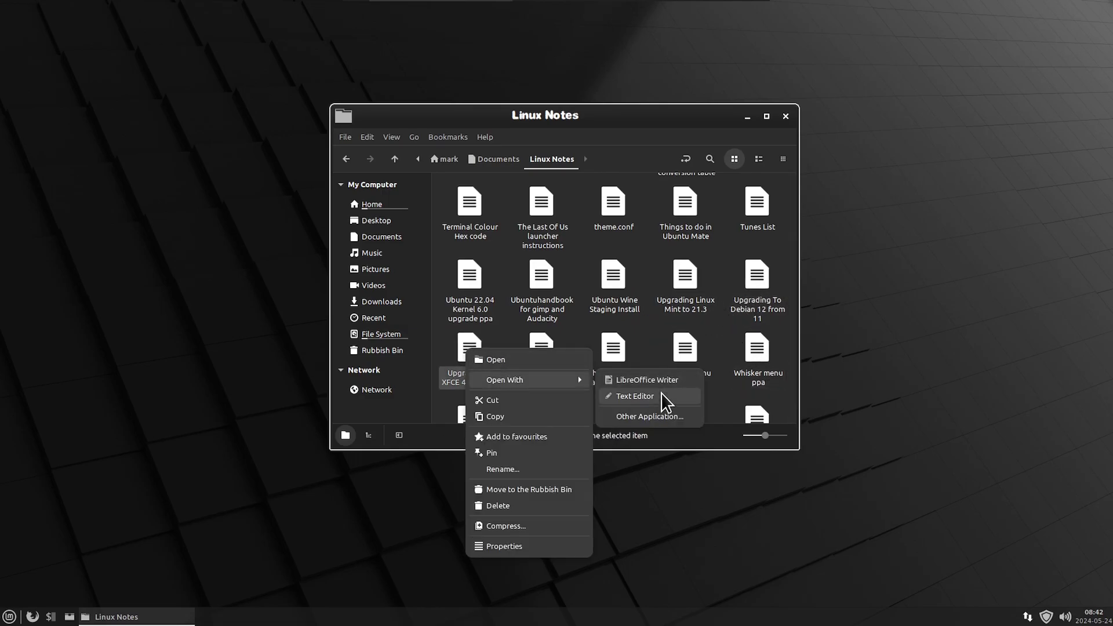
click(661, 392)
Copy the command line "sudo add-apt-repository ppa:xubuntu-dev/staging" from the note.
drag(589, 243, 369, 243)
key(ctrl+c)
right_click(538, 243)
click(542, 311)
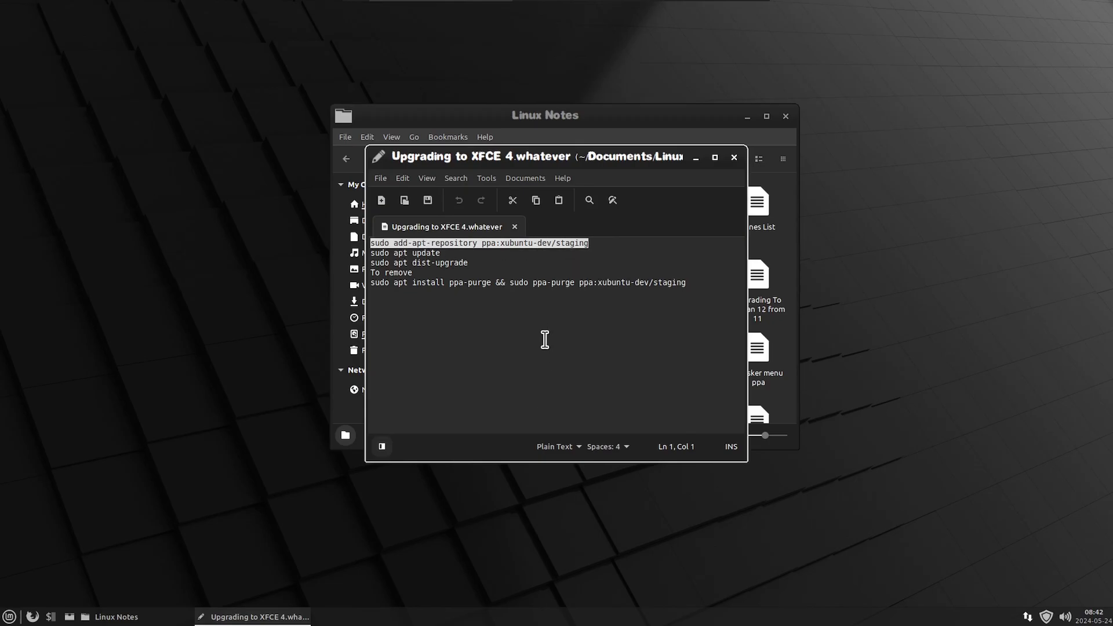
Run the copied add-apt-repository command for ppa:xubuntu-dev/staging in a new terminal, entering the sudo password and accepting the PPA.
key(ctrl+alt+t)
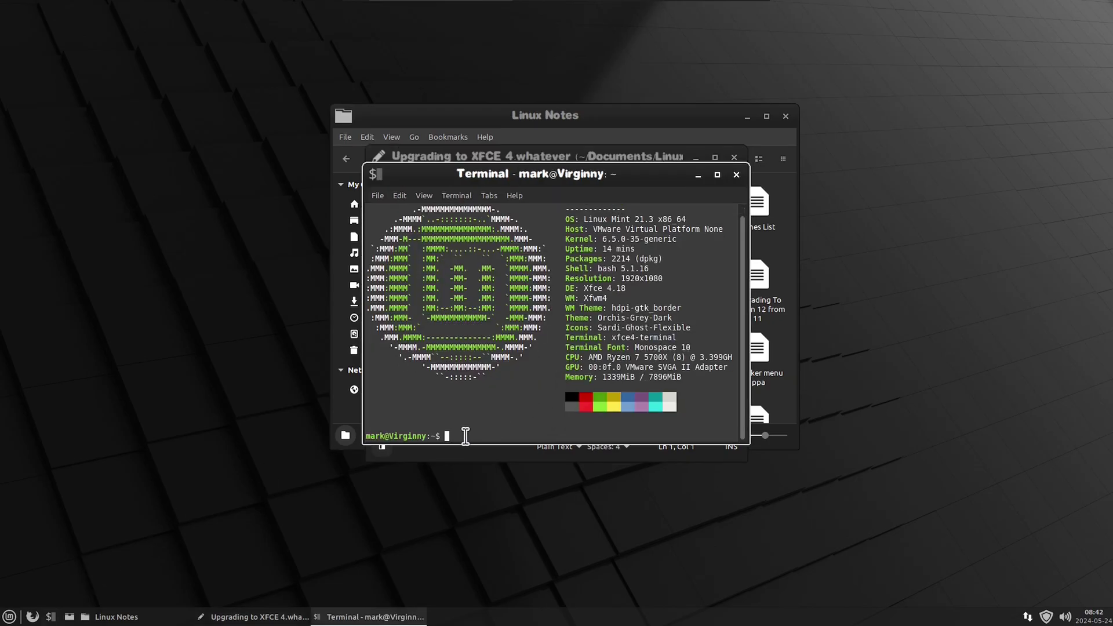
right_click(462, 437)
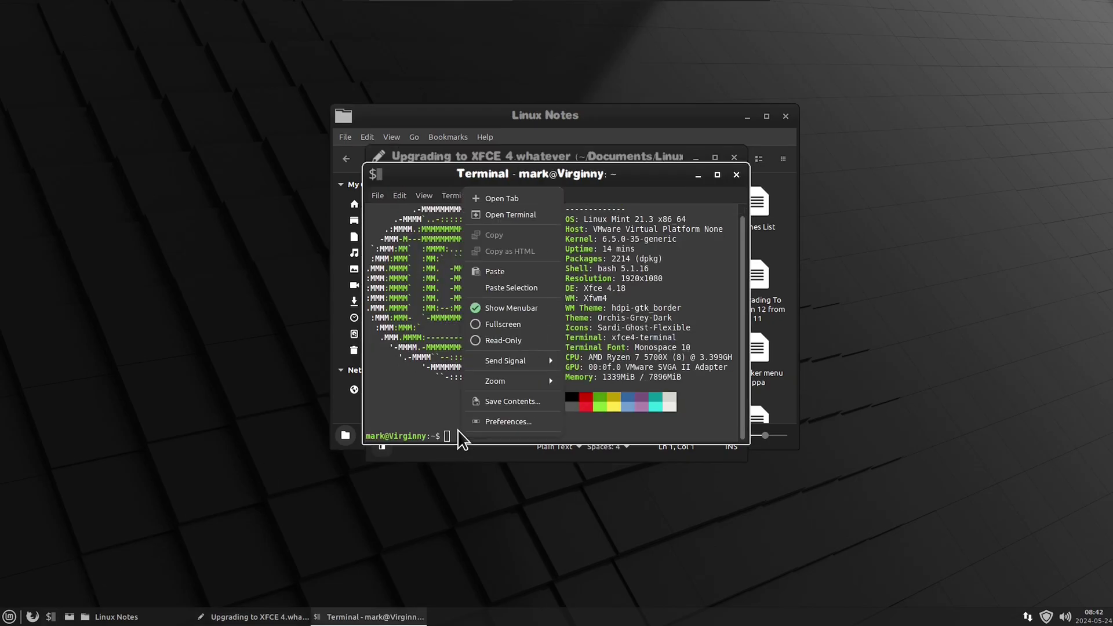
click(516, 273)
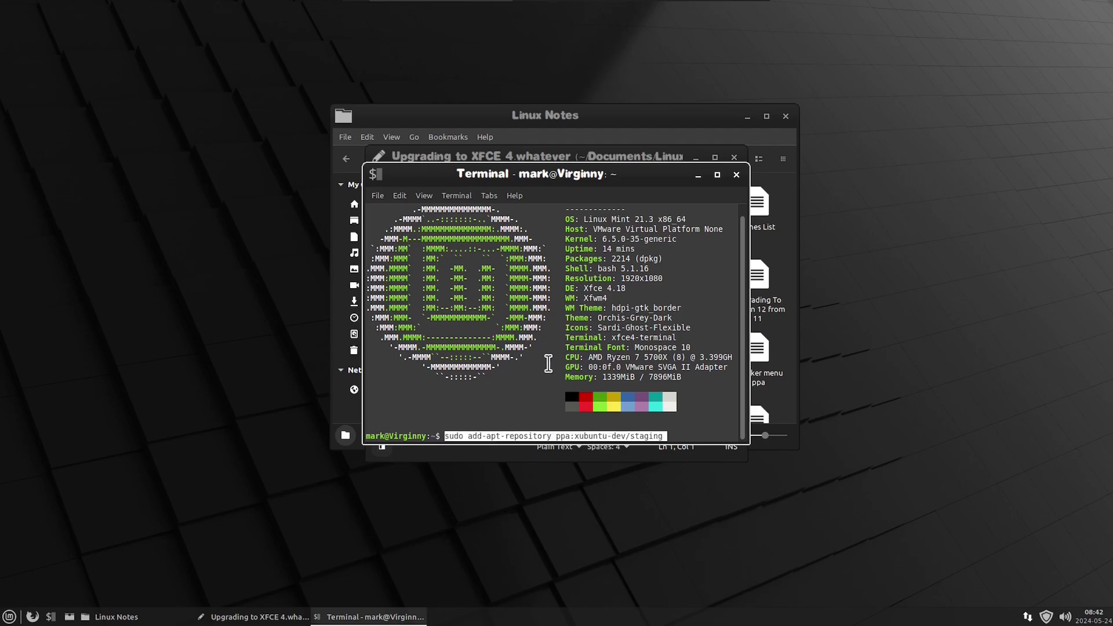
key(Return)
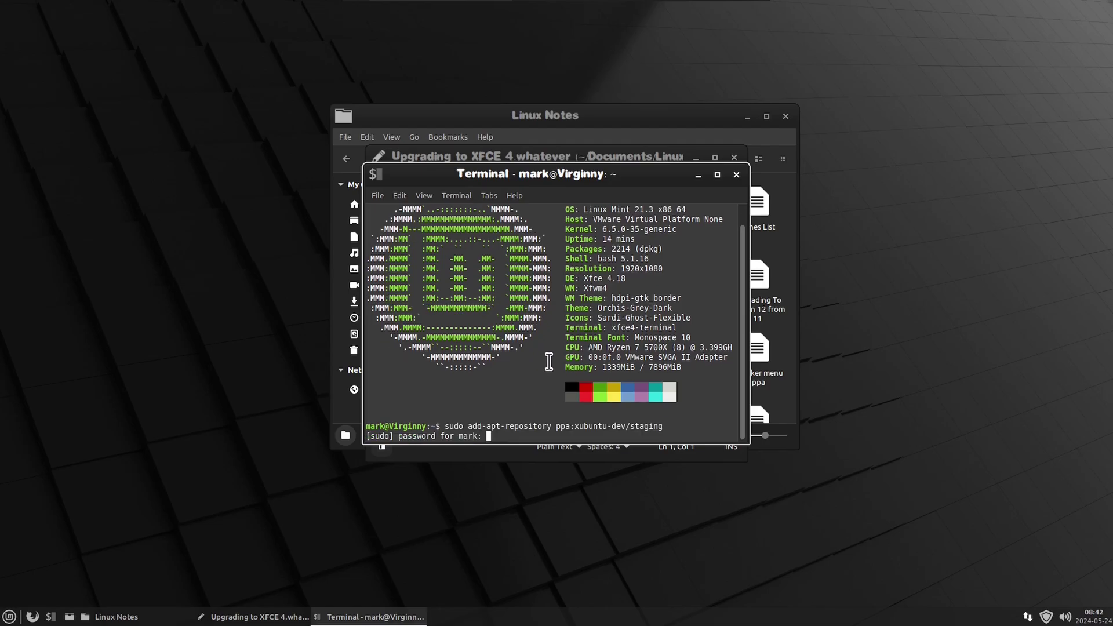
text(*******)
key(Return)
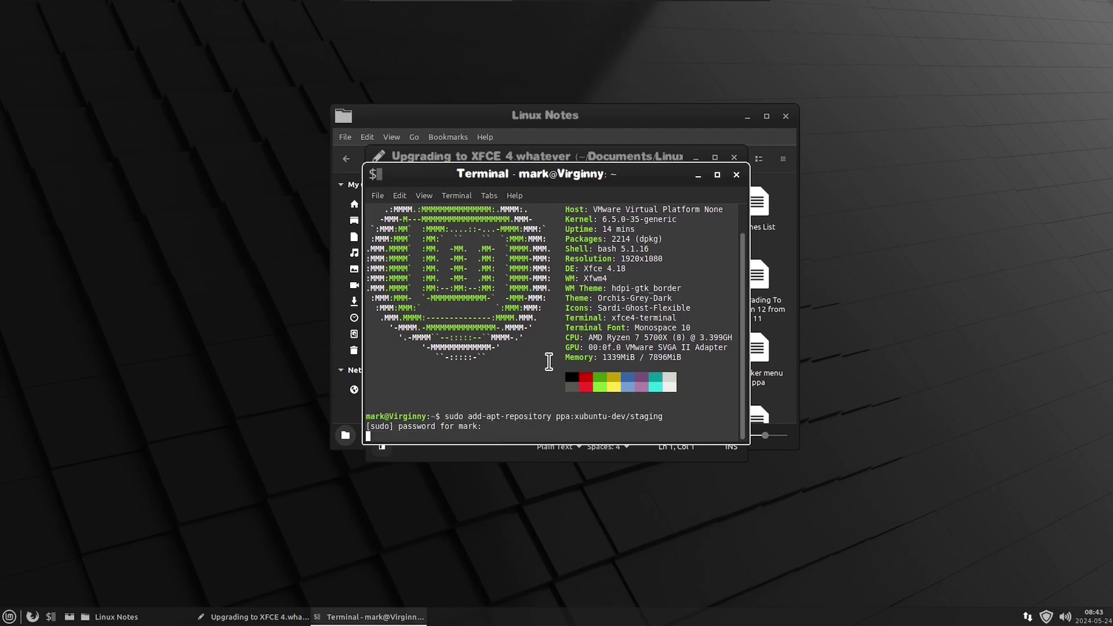
key(Return)
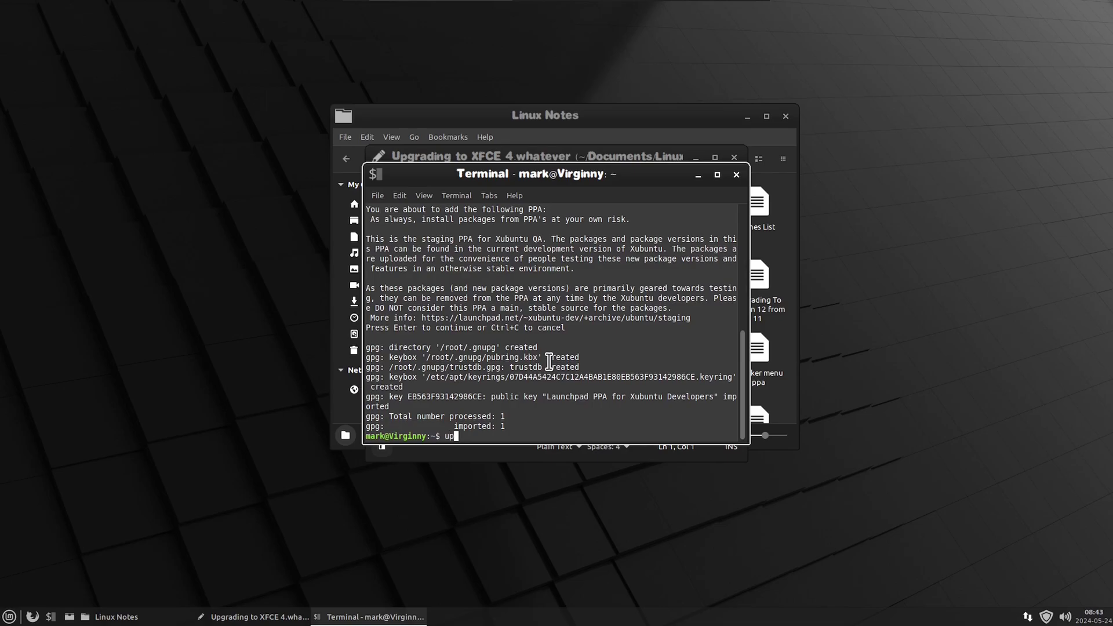
Refresh the package lists with upd, and upgrade the packages with sudo apt dist-upgrade, agreeing to continue.
text(upd)
key(Return)
text(sudo apt dis)
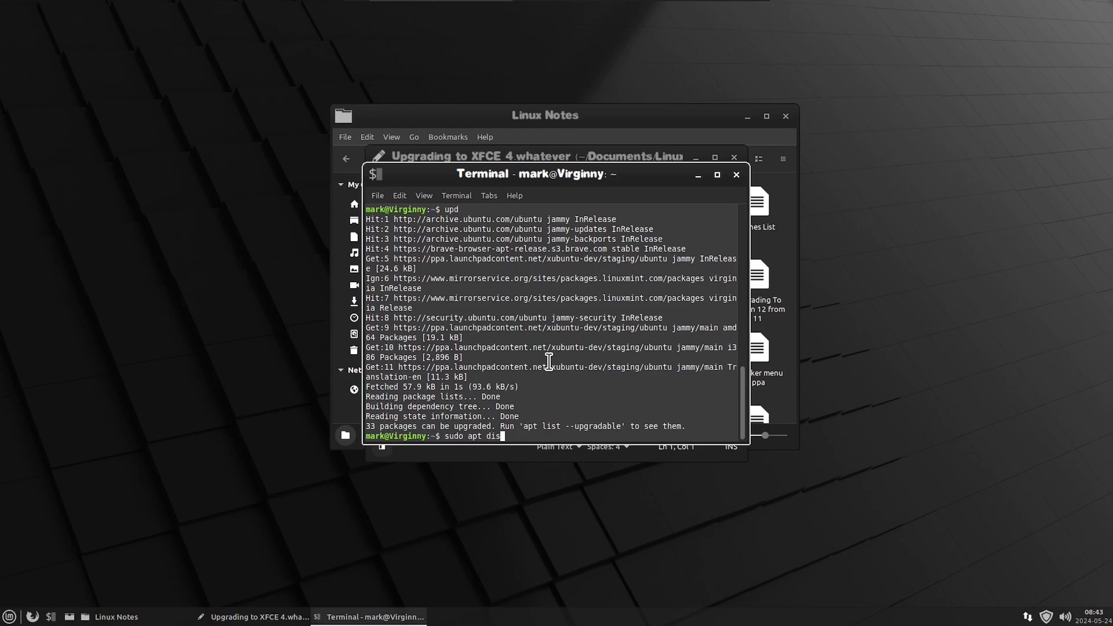
text(t-upgrade)
key(Return)
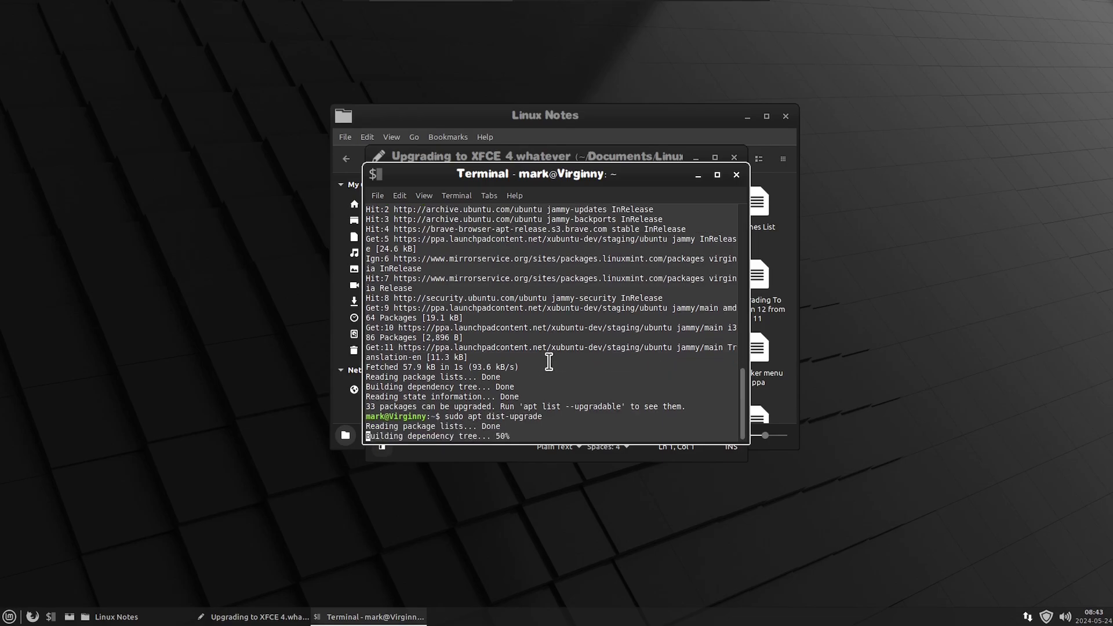
text(y)
key(Return)
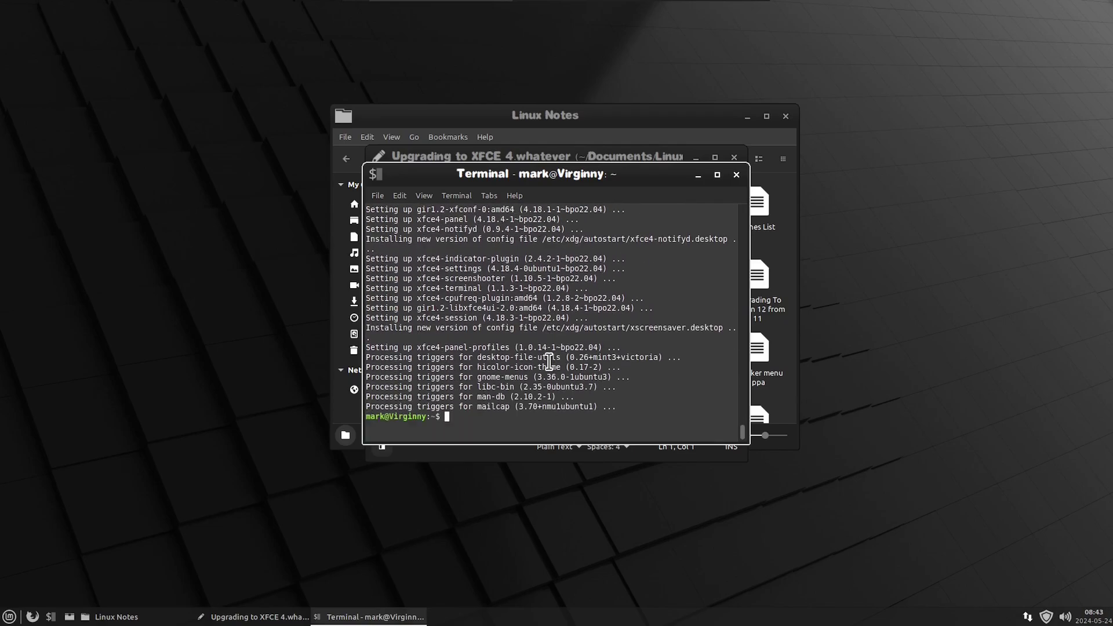
Close the terminal, the XFCE upgrade note and the Linux Notes folder window.
click(736, 174)
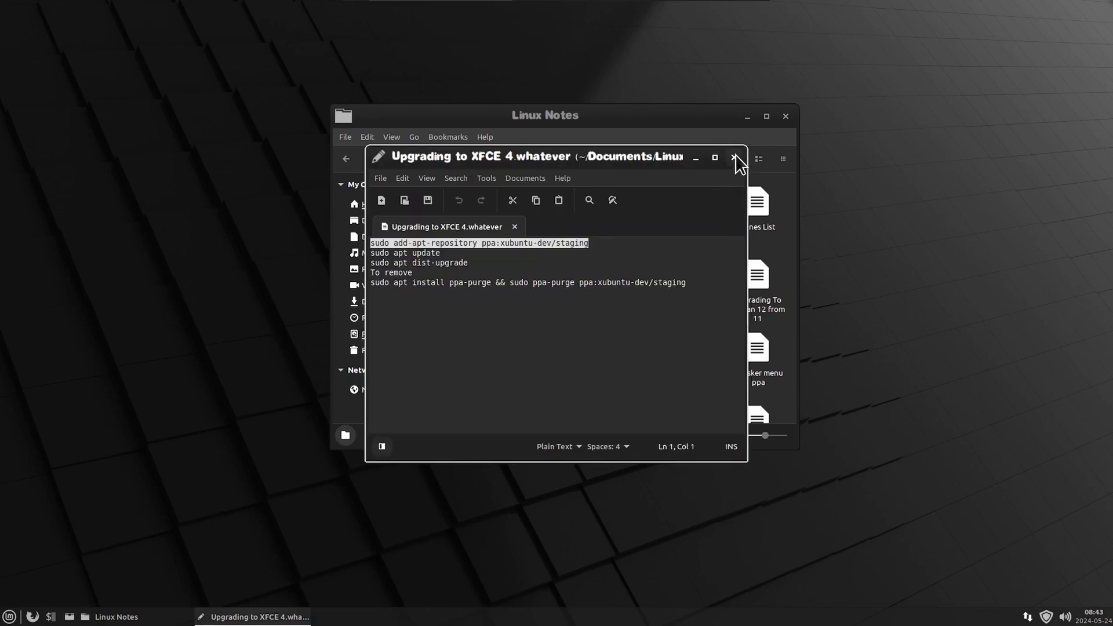
click(735, 157)
click(725, 399)
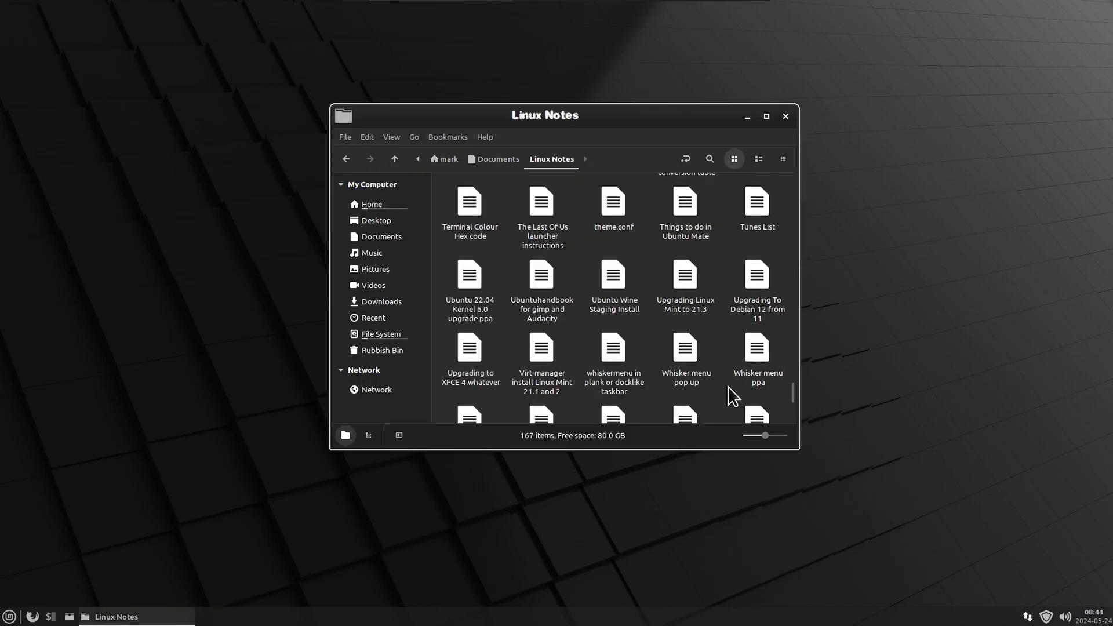
scroll(726, 381, up, 1)
click(786, 116)
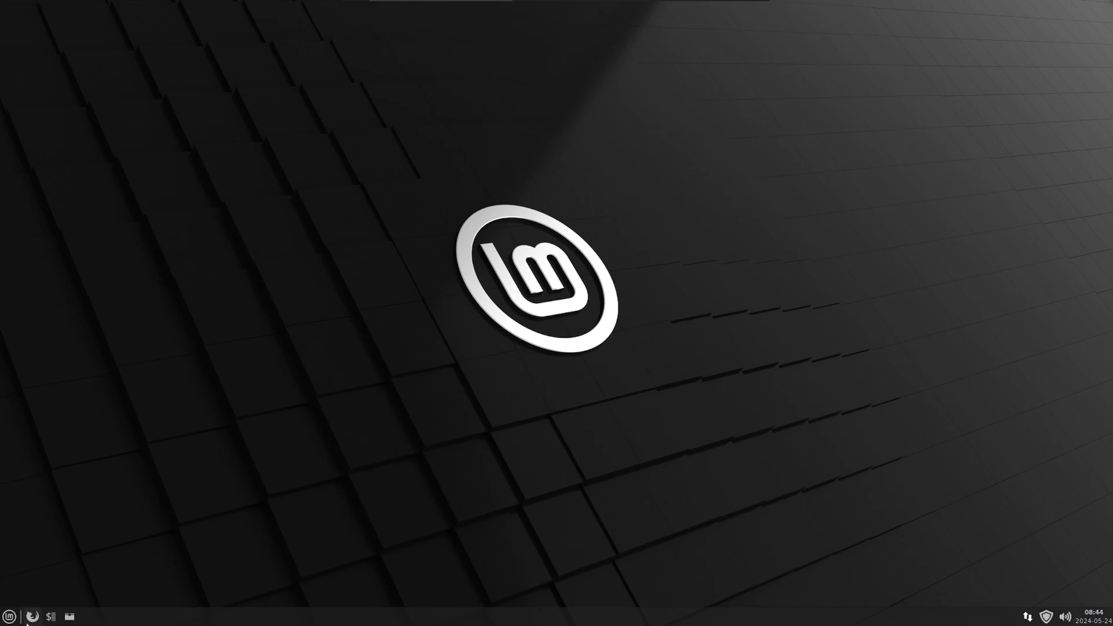
Install Spotify from a terminal with "g spotify-client", entering the sudo password and agreeing to continue, and close the terminal.
click(51, 617)
text(g)
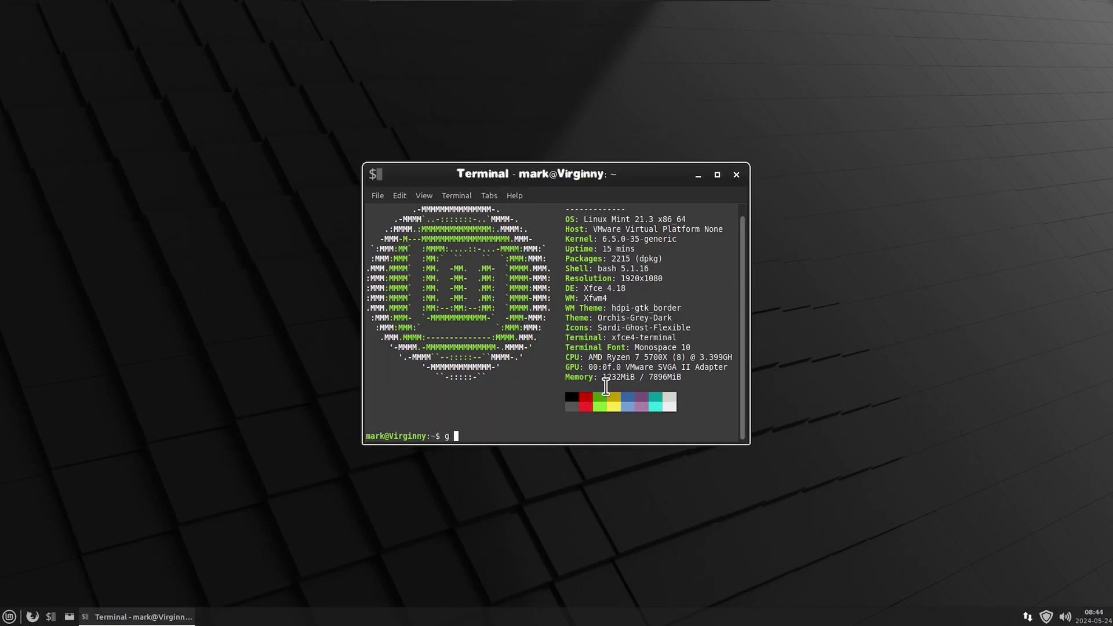
text( spotify-client)
key(Return)
text(******)
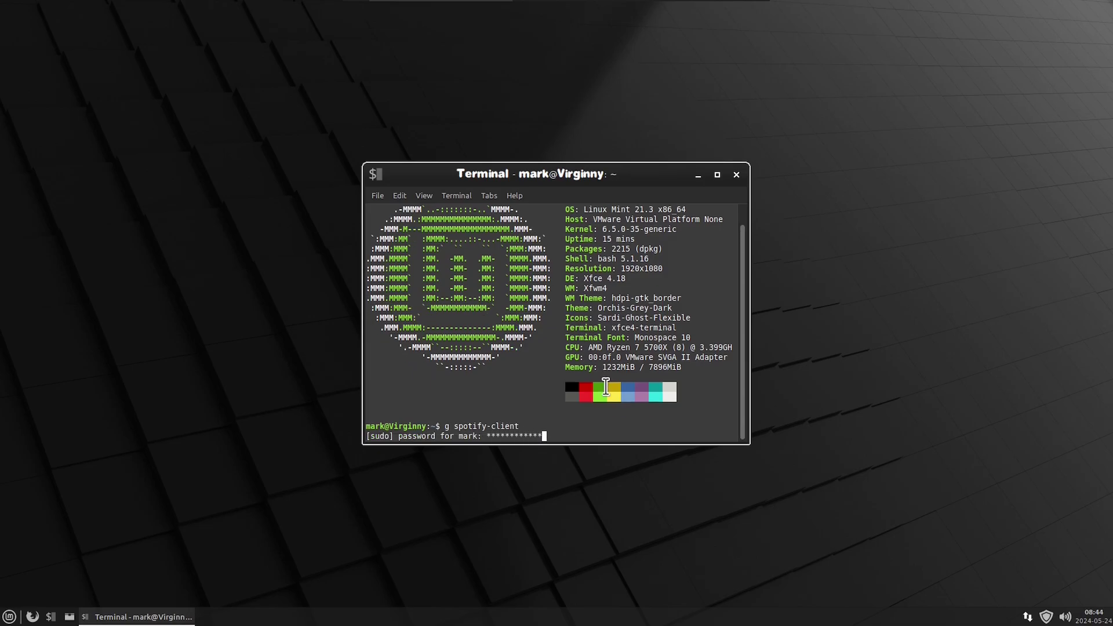
key(Return)
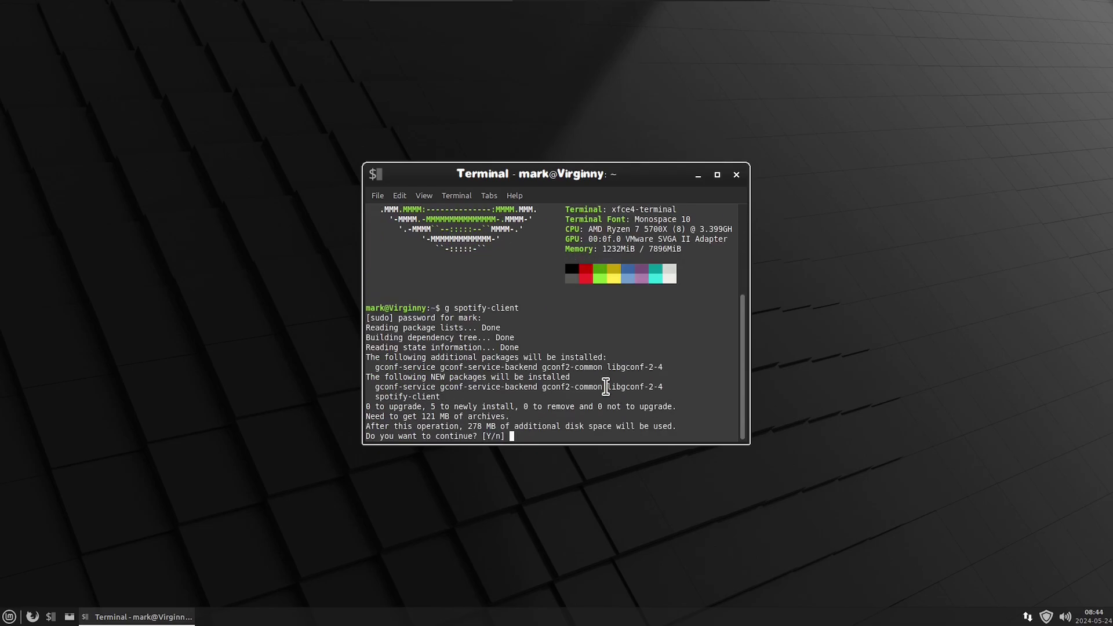
text(y)
key(Return)
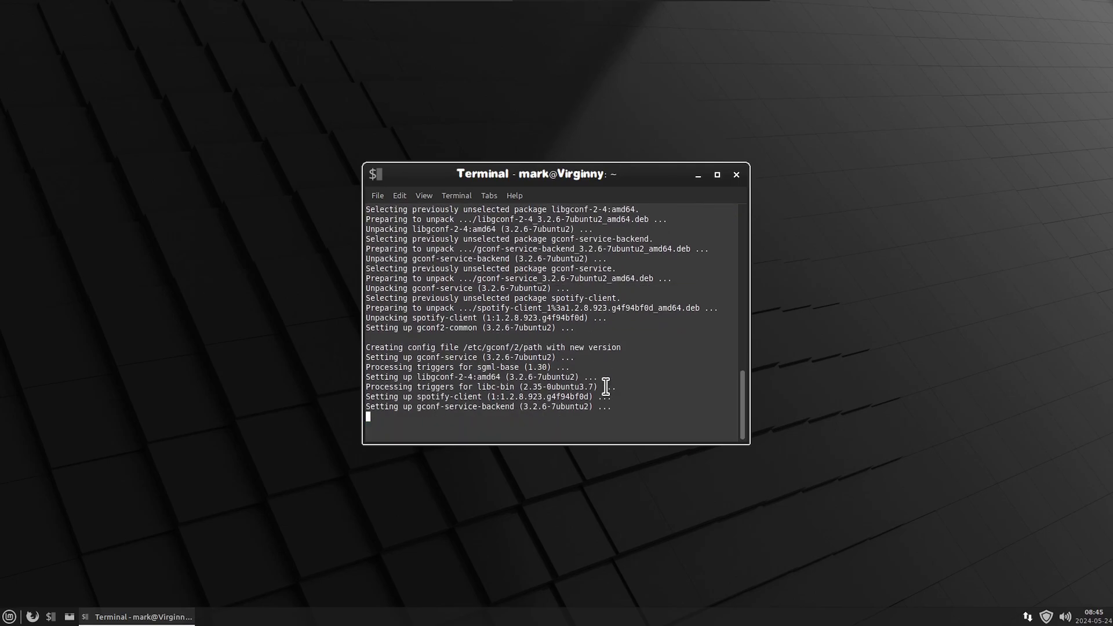
click(736, 174)
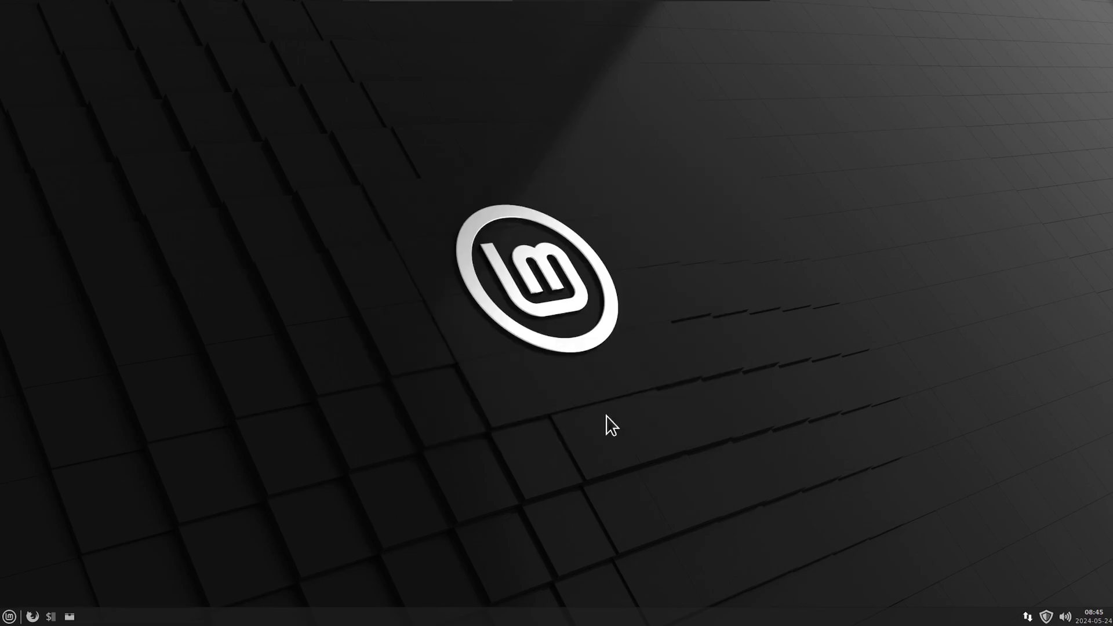
click(11, 617)
click(75, 362)
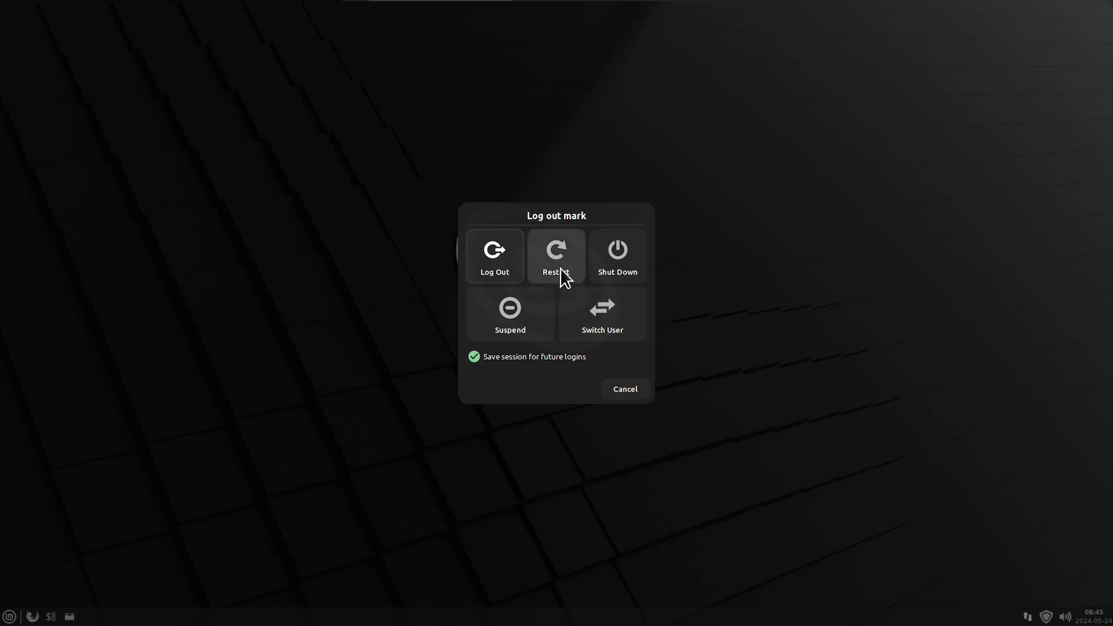
key(Escape)
Set the desktop's default font to Inter Black at size 13 in the Appearance settings.
click(11, 617)
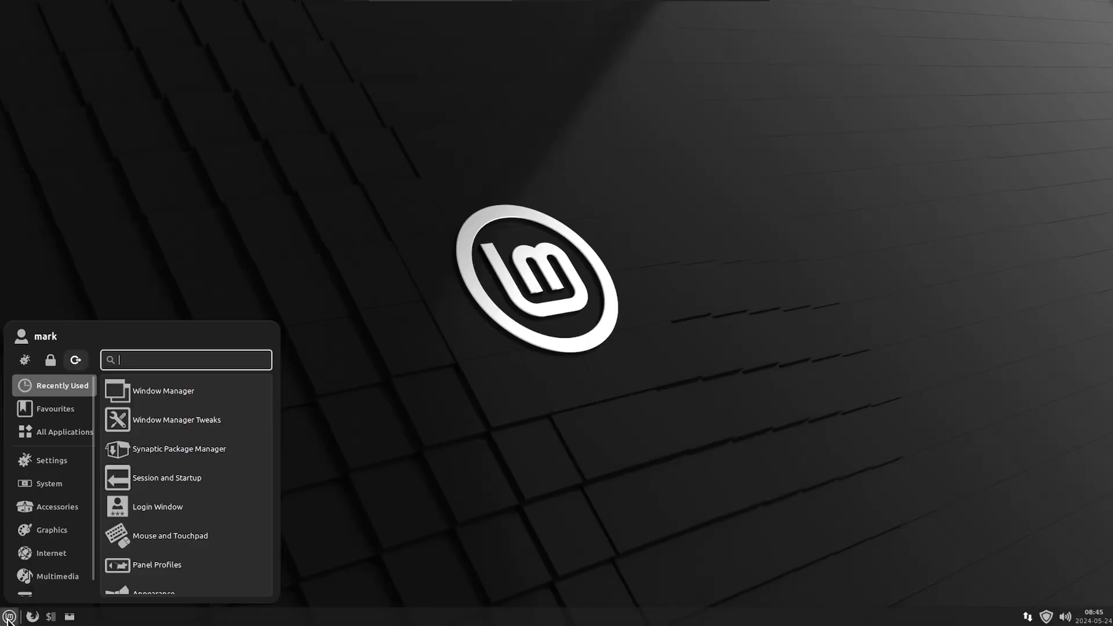
click(51, 460)
click(174, 510)
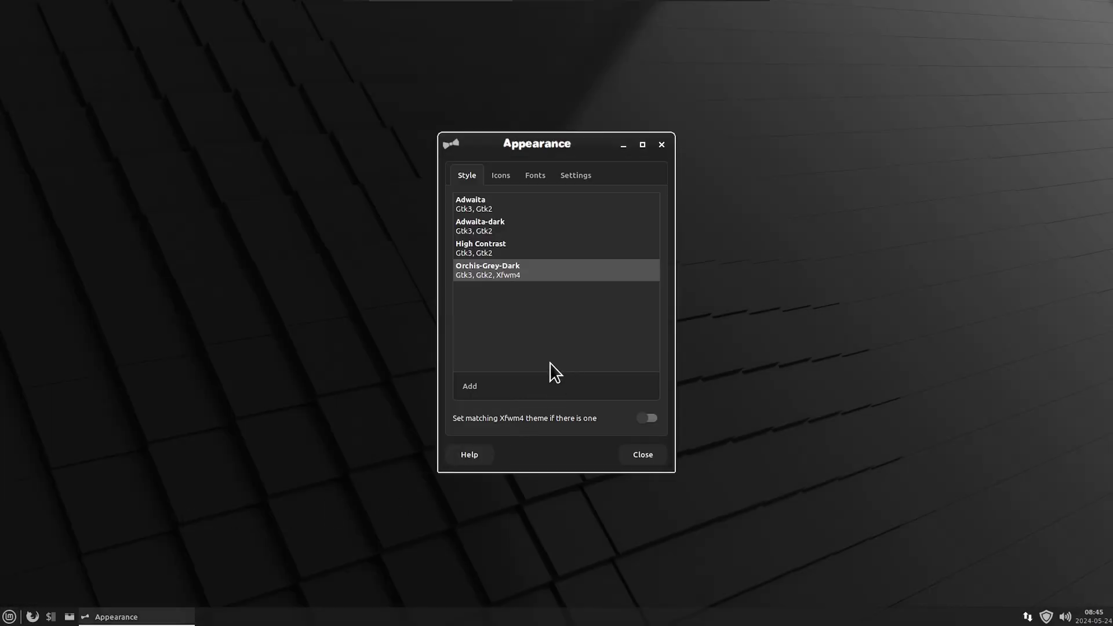
click(533, 177)
click(580, 217)
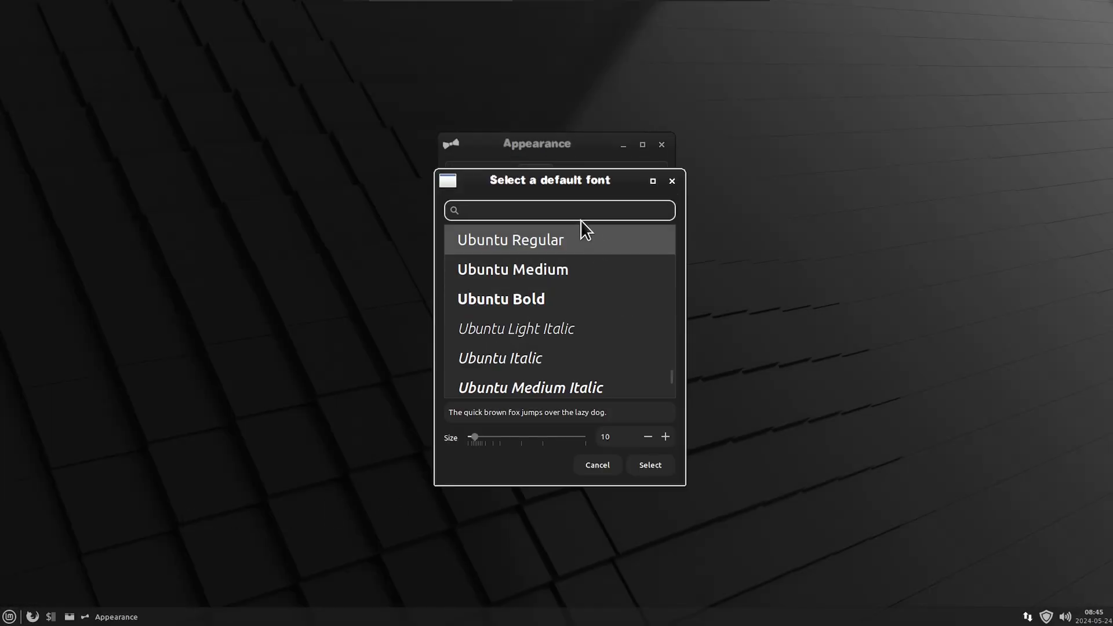
text(inter)
scroll(589, 307, up, 5)
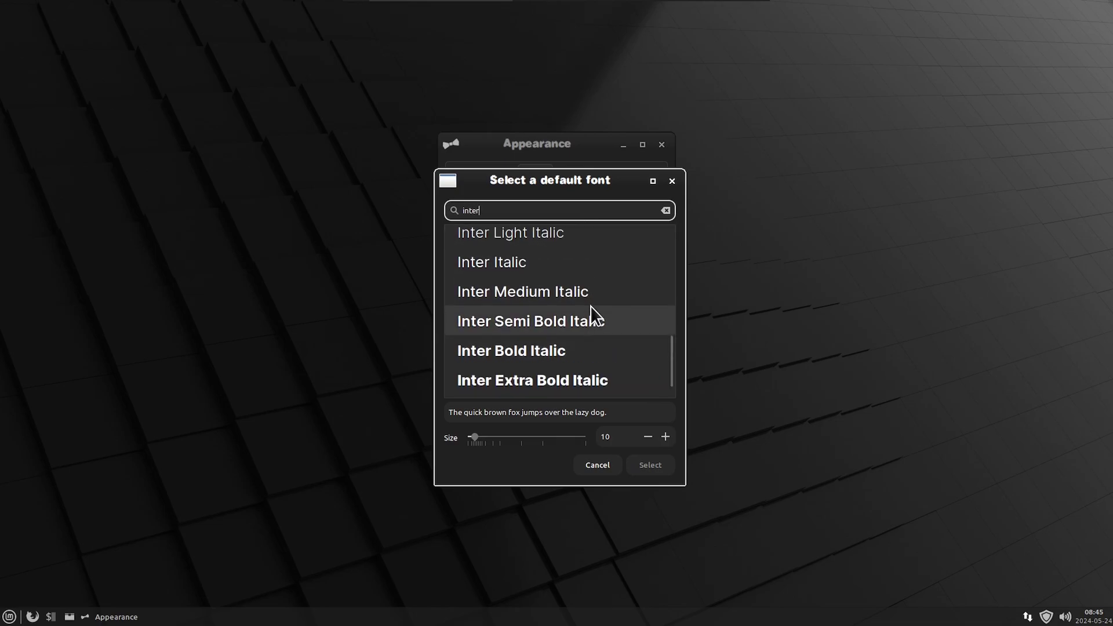
click(516, 349)
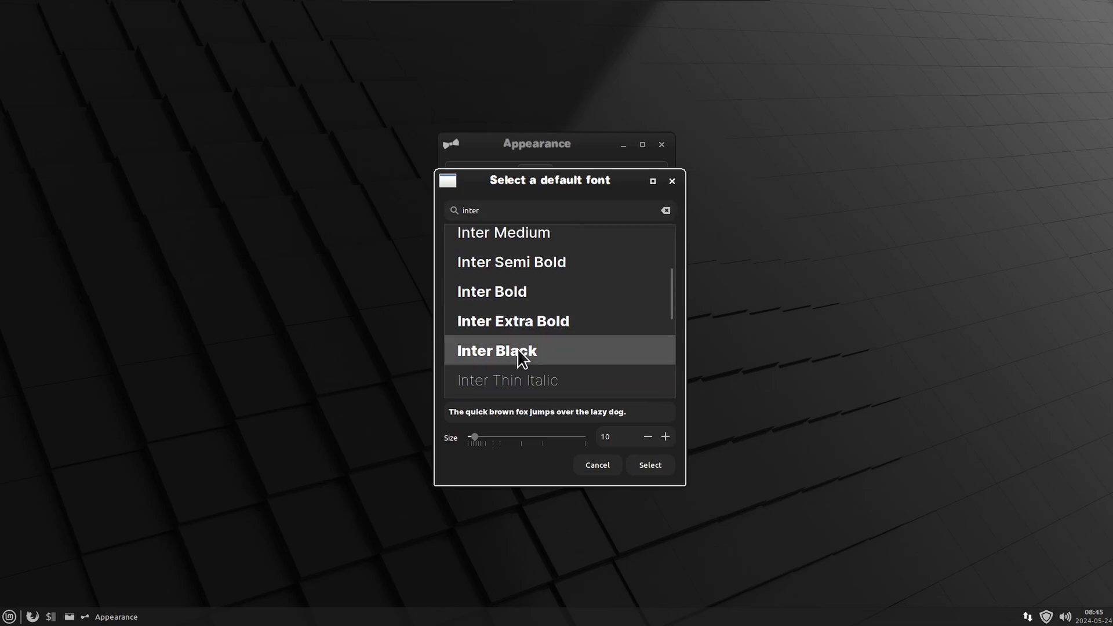
click(665, 437)
click(666, 436)
click(666, 437)
click(658, 467)
Set font hinting to None and the default monospace font size to 13, and close the Appearance settings.
click(597, 336)
click(598, 317)
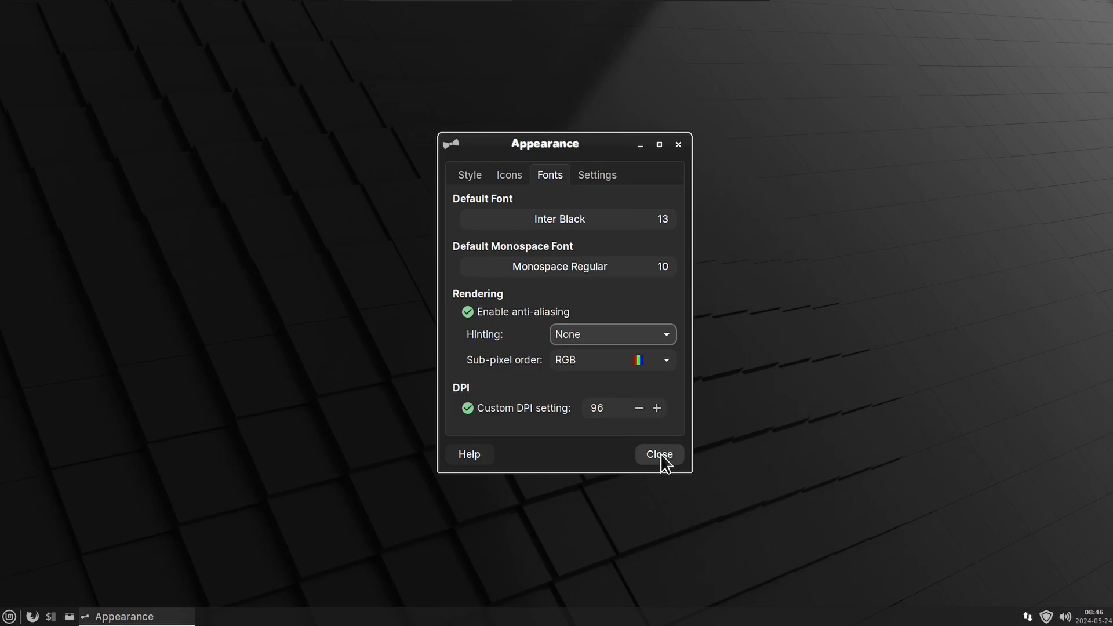
click(624, 269)
click(674, 436)
click(674, 437)
click(674, 437)
click(657, 467)
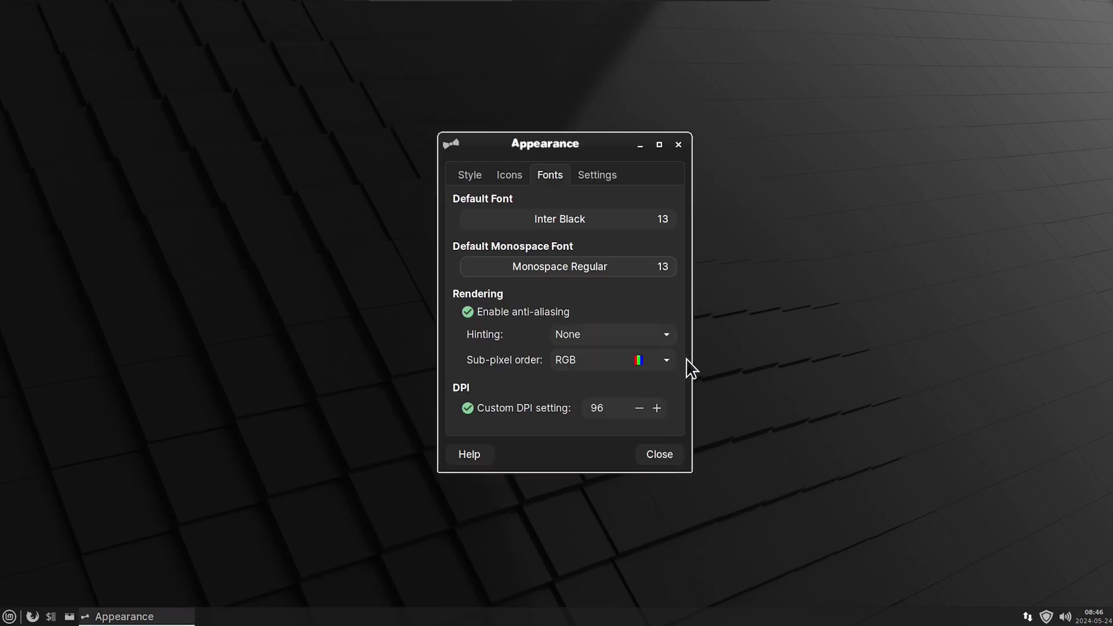
click(659, 456)
Restart the computer and log back in to the desktop with the account password.
click(9, 617)
click(8, 616)
click(9, 617)
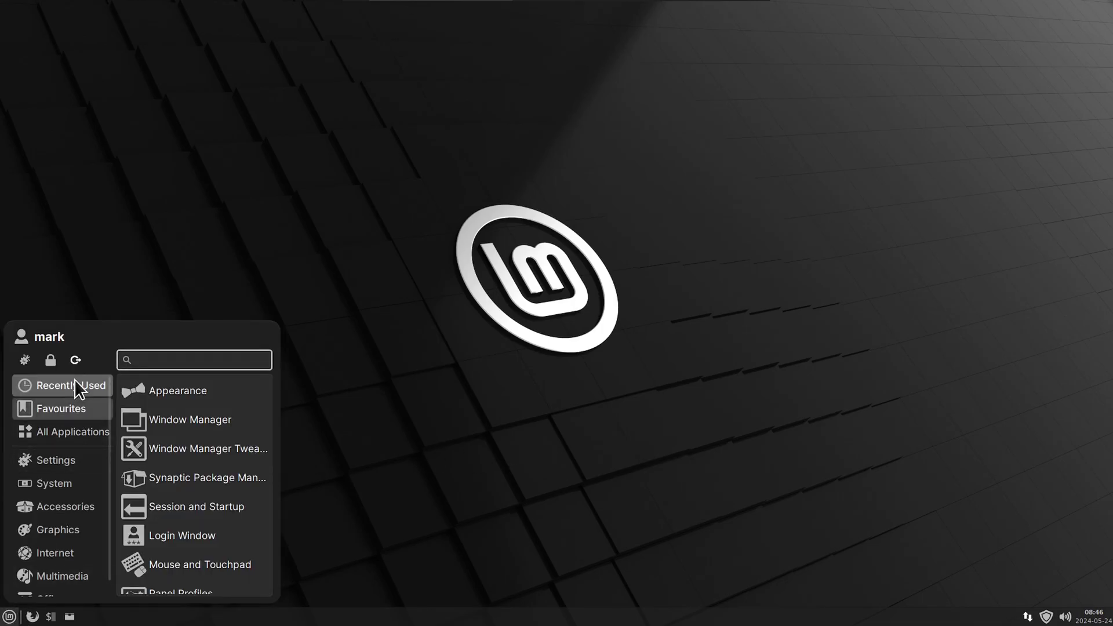
click(75, 360)
click(560, 260)
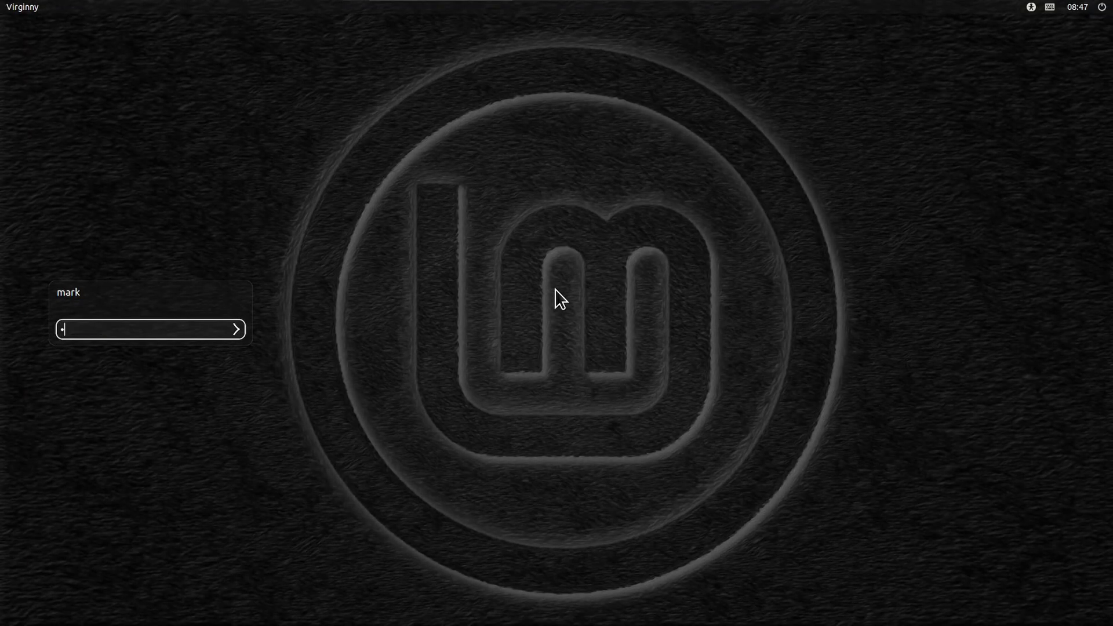
key(Return)
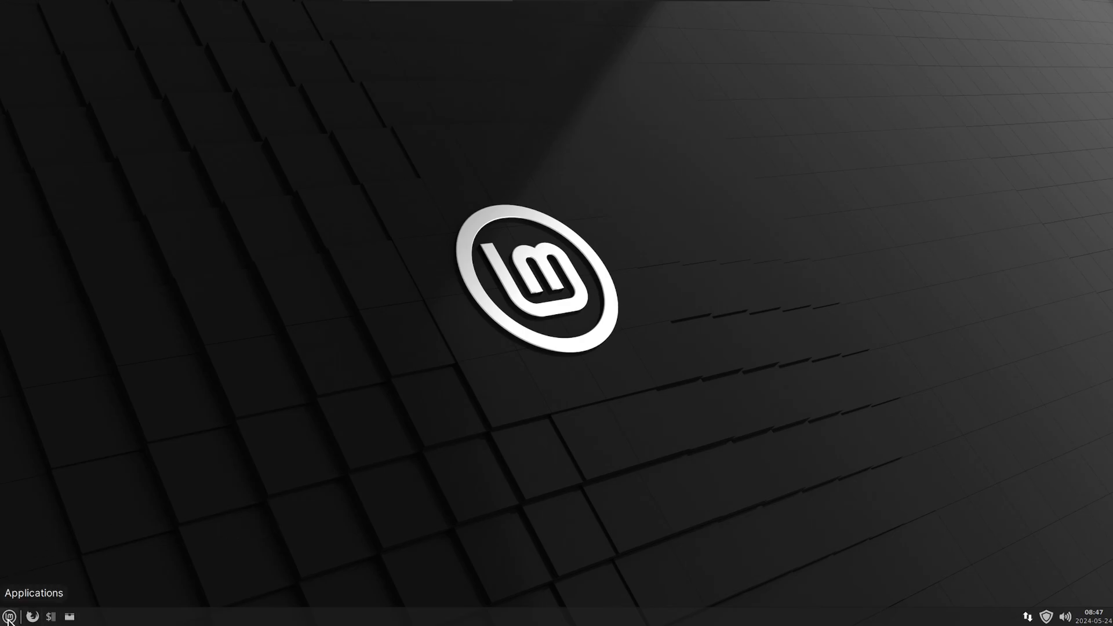
right_click(238, 620)
click(9, 618)
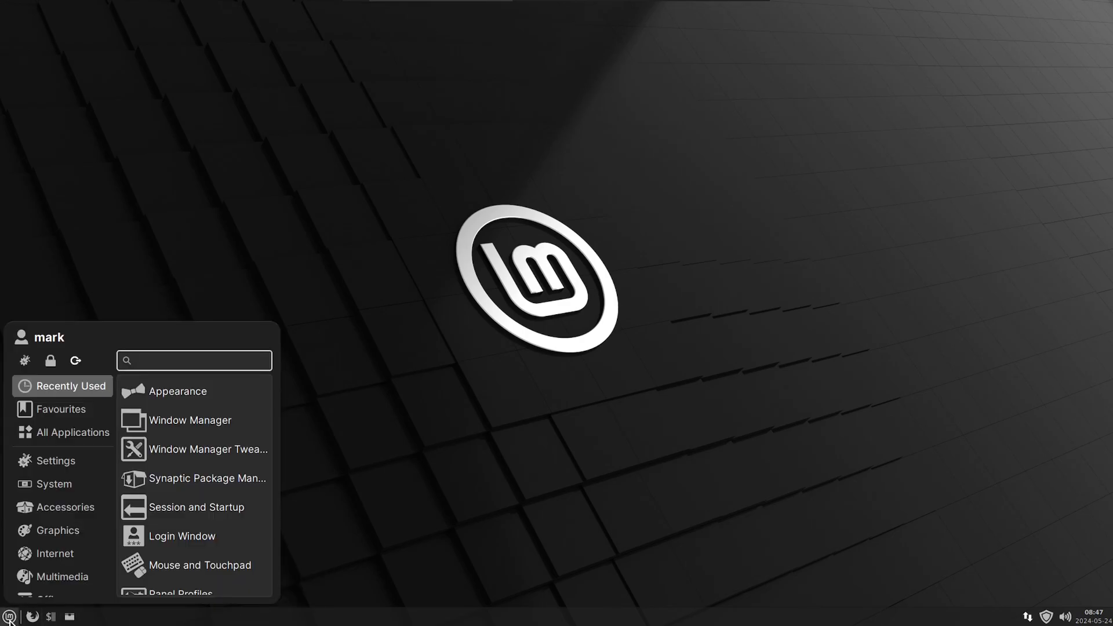
click(10, 618)
right_click(9, 618)
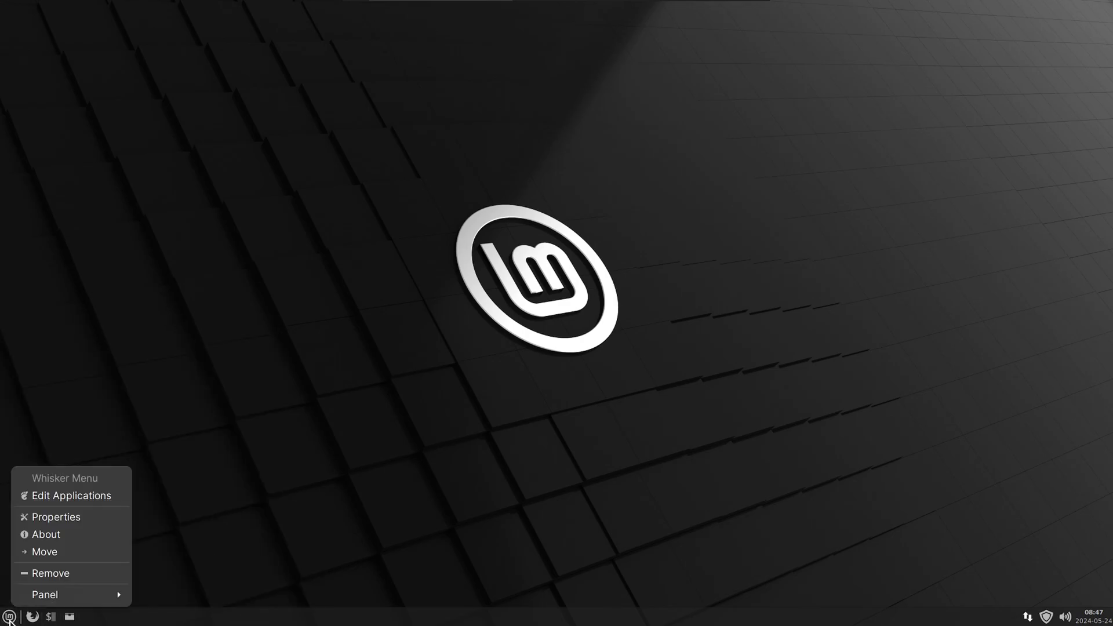
click(312, 570)
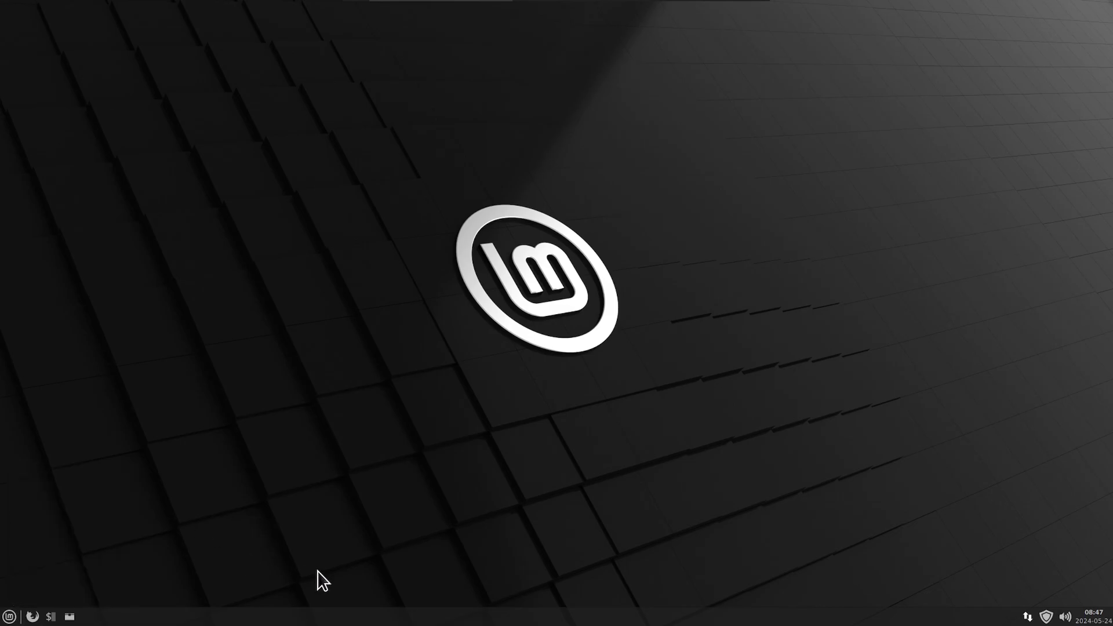
Open the /usr/share/applications folder with root privileges in the file manager, entering the account password.
click(69, 617)
click(380, 397)
scroll(549, 380, down, 2)
double_click(632, 327)
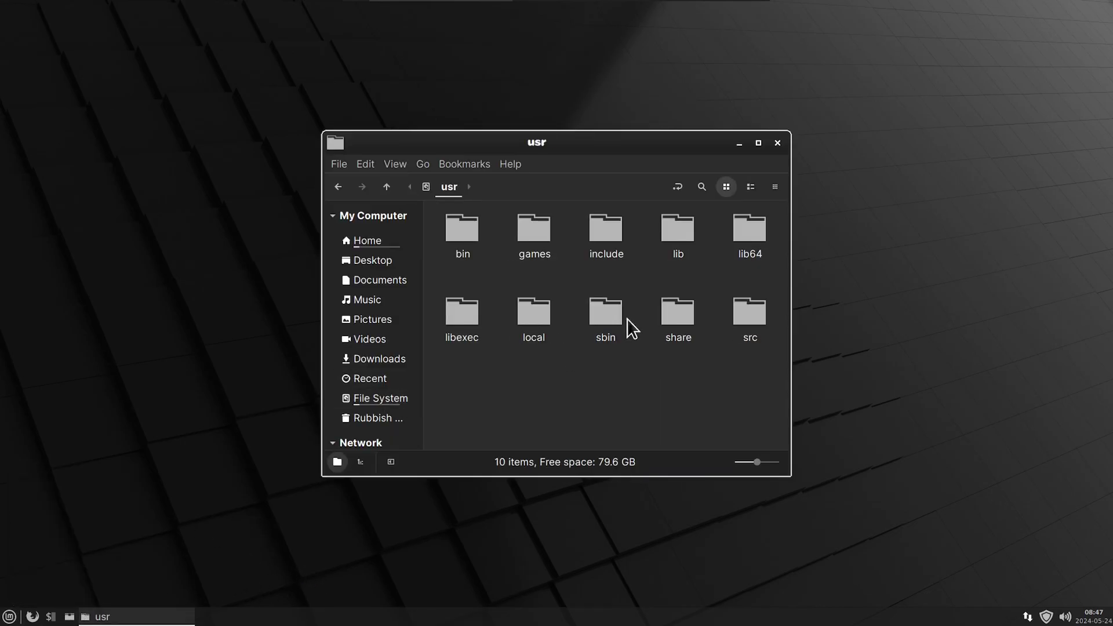
double_click(680, 316)
scroll(654, 365, down, 1)
double_click(472, 364)
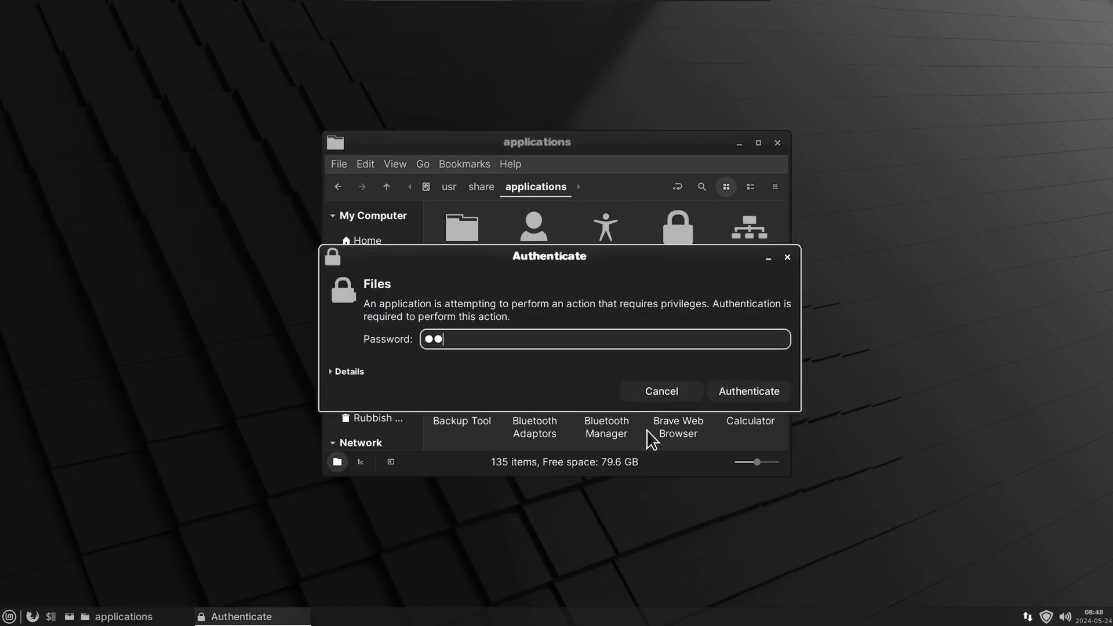
text(•••••••)
key(Return)
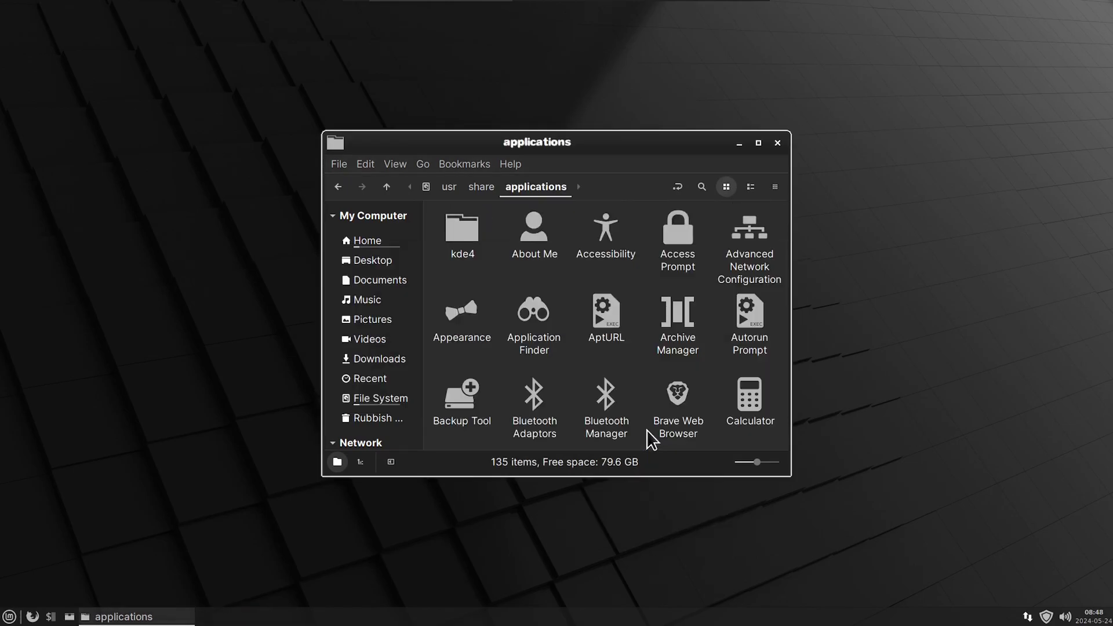
Change the Xfce Terminal launcher's icon to a terminal icon found by searching for "term", and close its properties.
drag(784, 248, 781, 458)
right_click(670, 382)
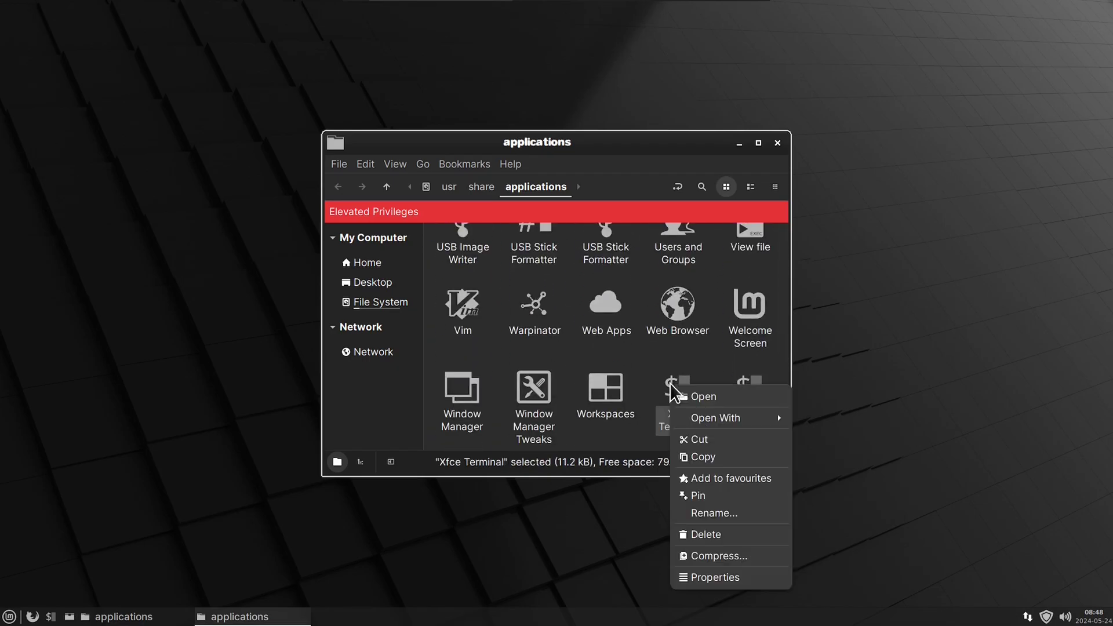
click(743, 582)
click(405, 239)
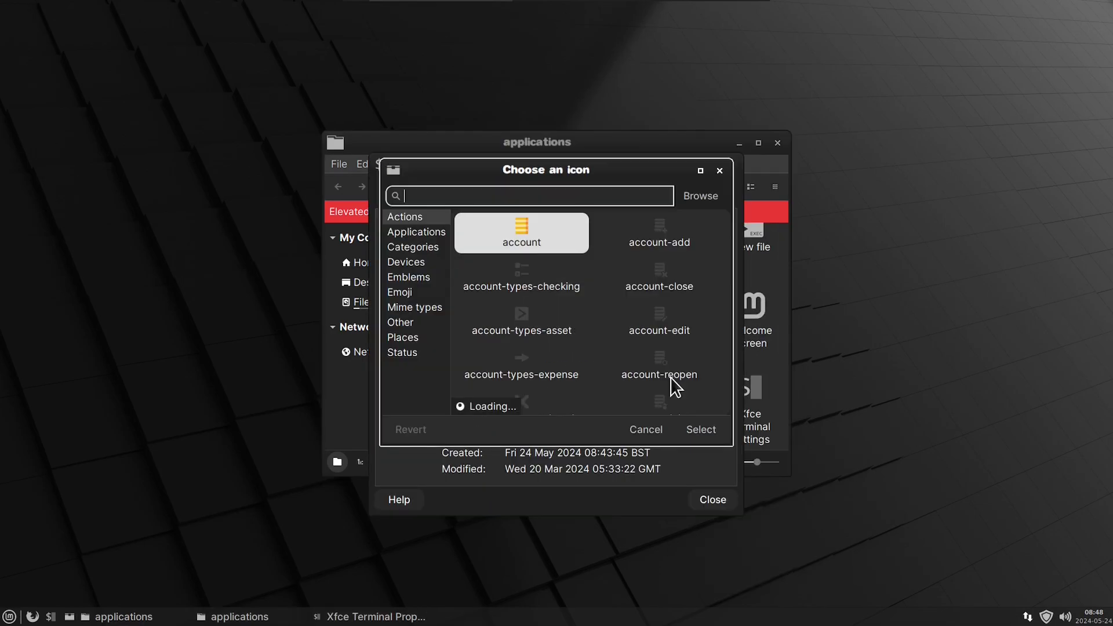
text(term)
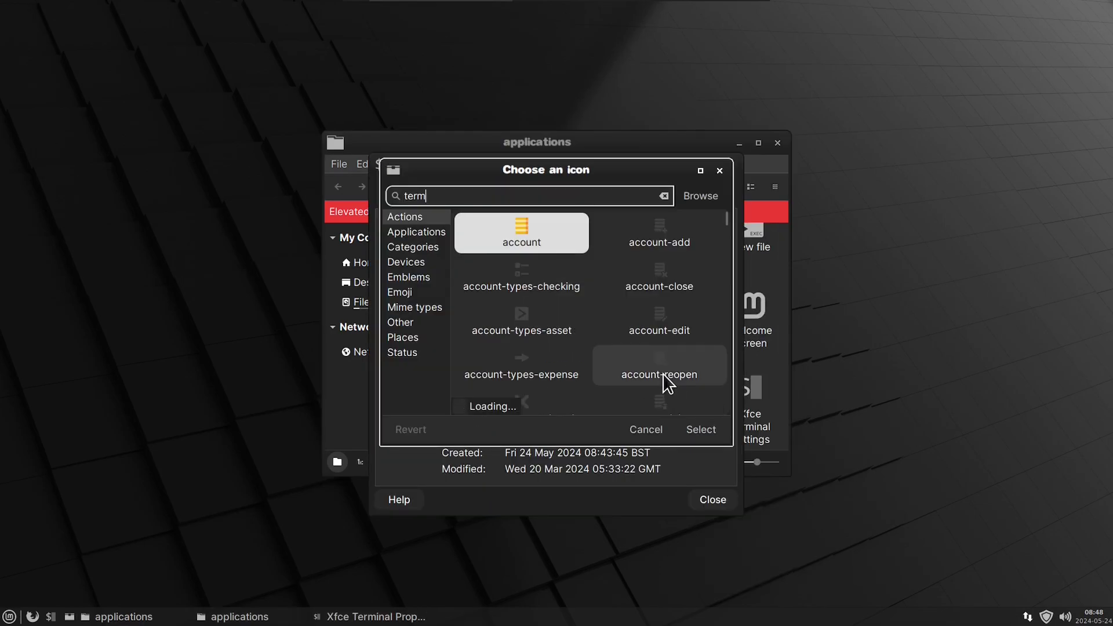
click(701, 430)
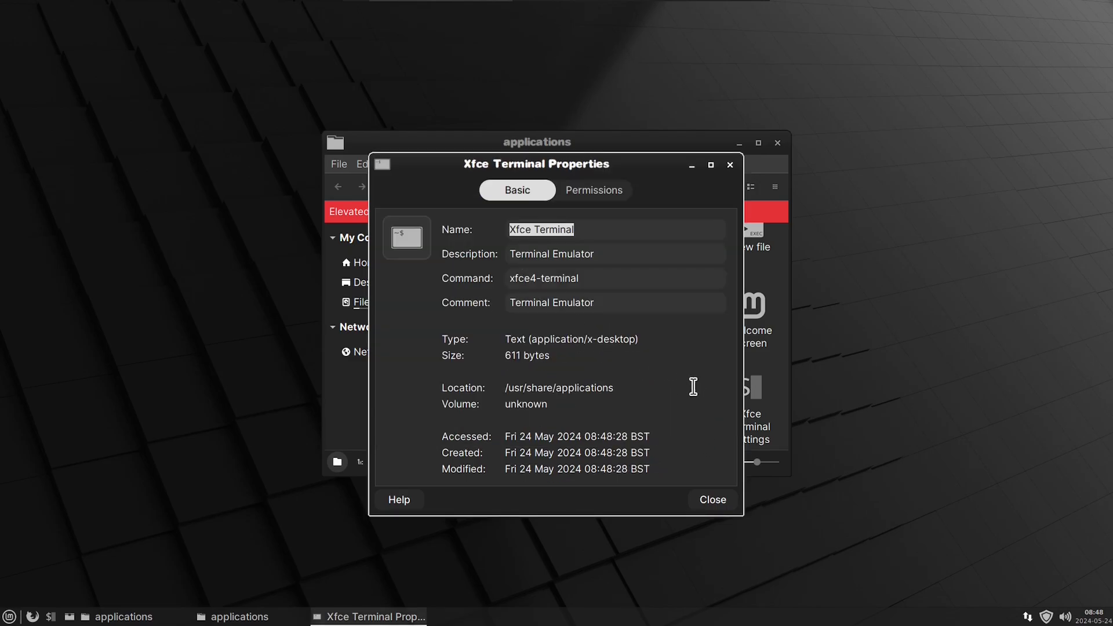
key(Escape)
Open the Xfce Terminal Settings launcher's properties and search for a replacement icon with "ter".
right_click(764, 391)
click(801, 578)
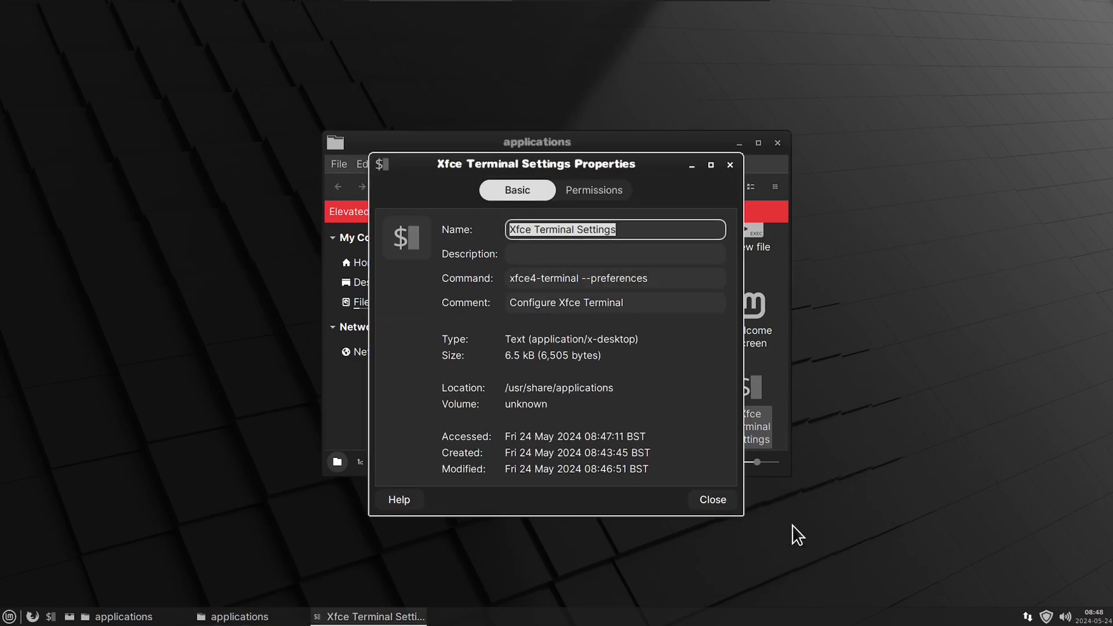
click(399, 247)
text(ter)
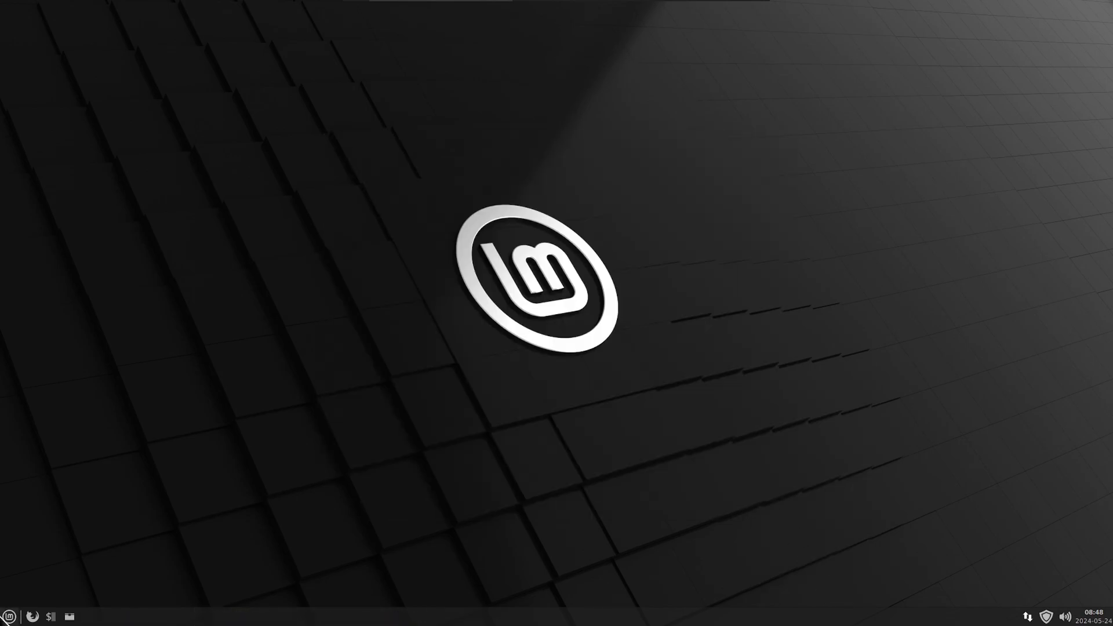
Open Panel Profiles and apply the saved "Mine" panel configuration.
key(super)
click(473, 257)
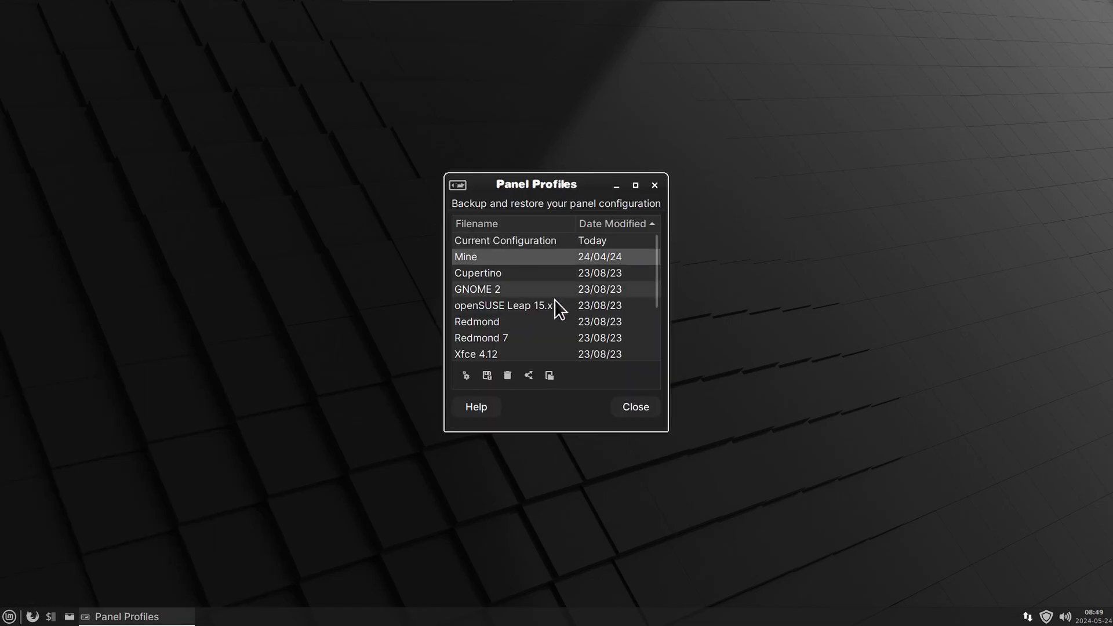
click(466, 376)
click(651, 371)
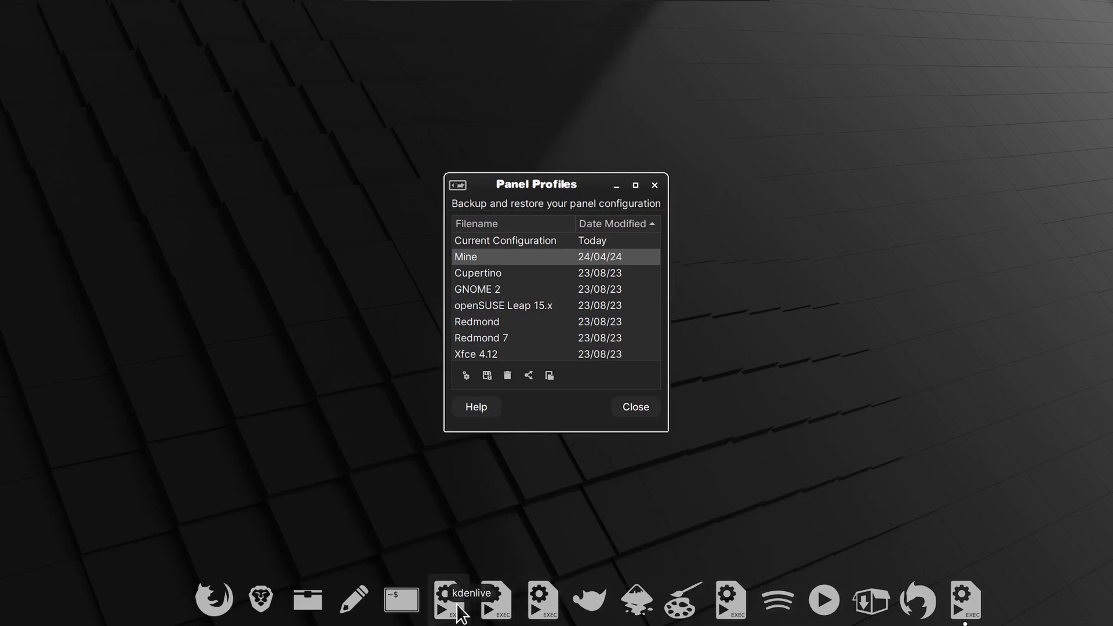
Remove kdenlive and the other launchers with generic placeholder icons from the dock, and close Panel Profiles.
mouse_move(962, 617)
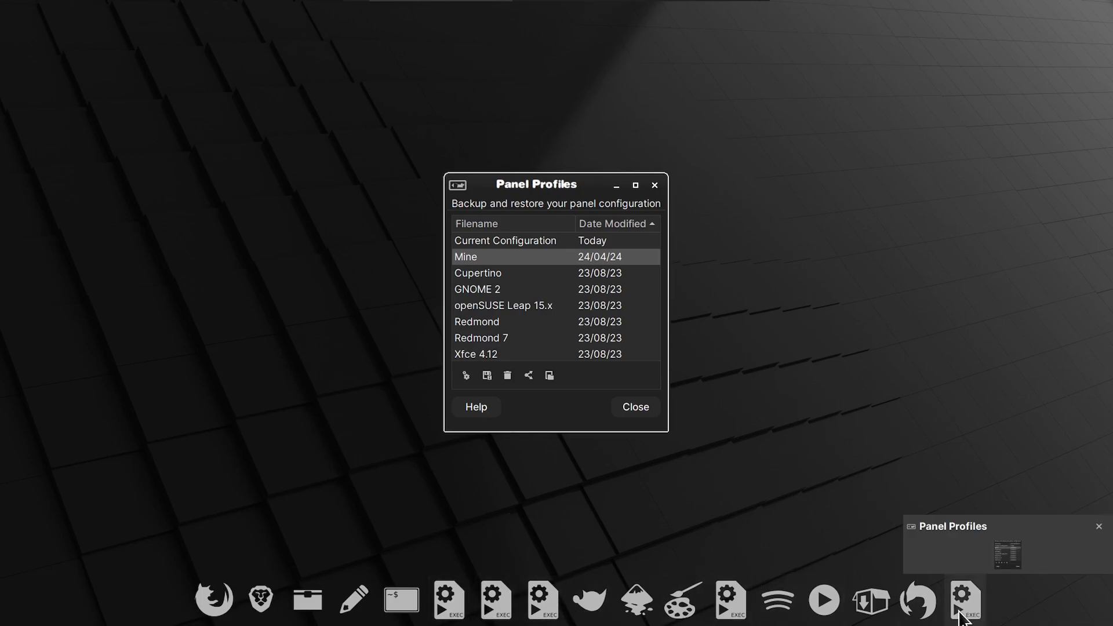
drag(460, 604, 475, 577)
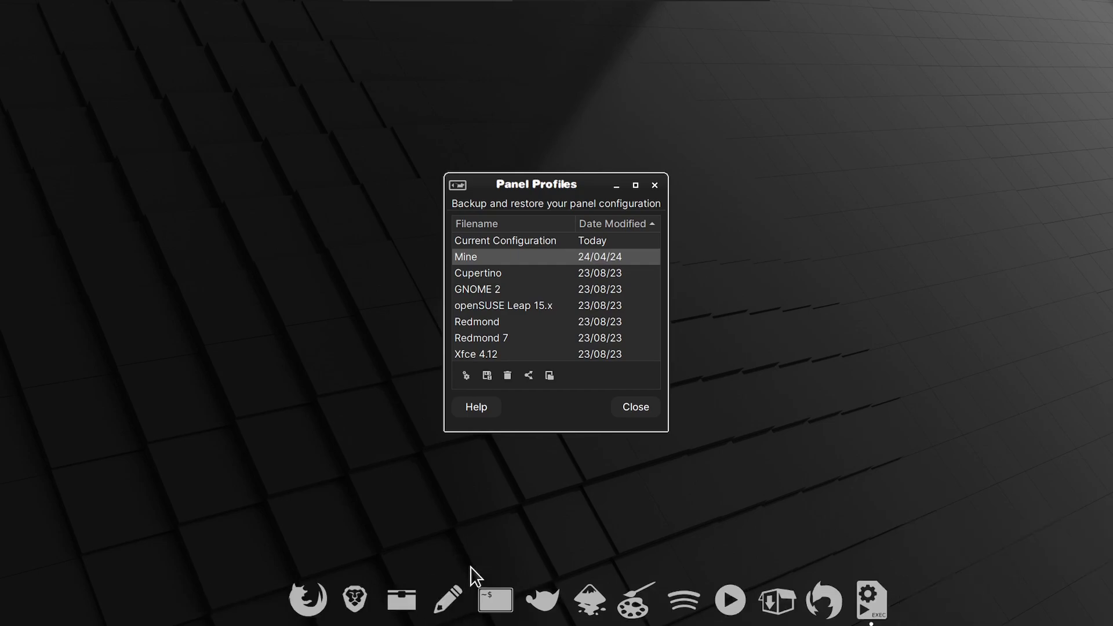
mouse_move(870, 608)
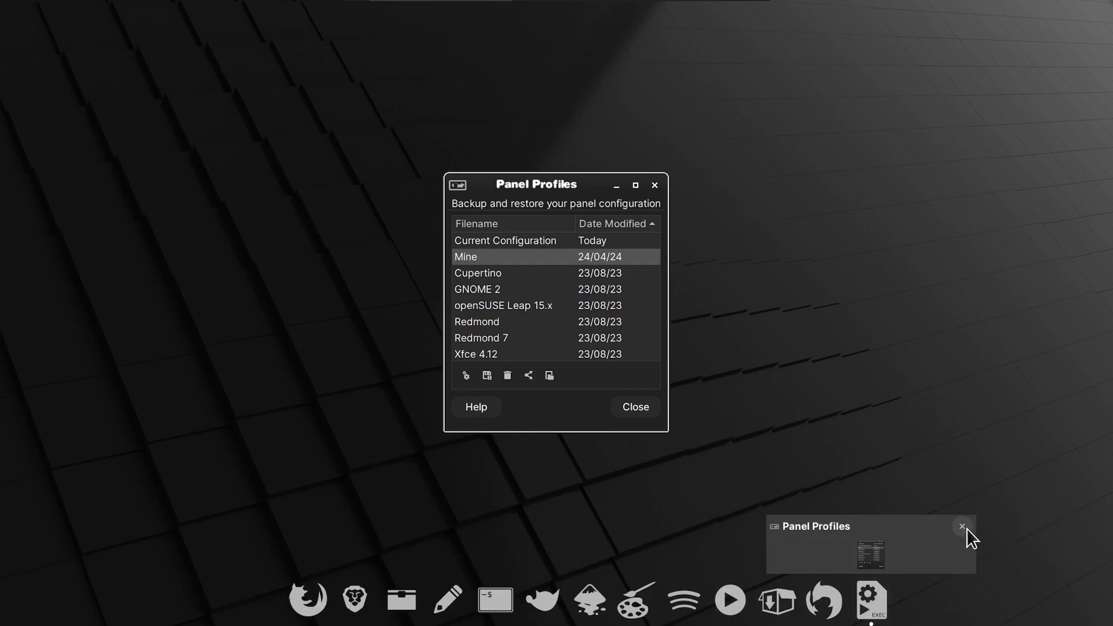
click(638, 408)
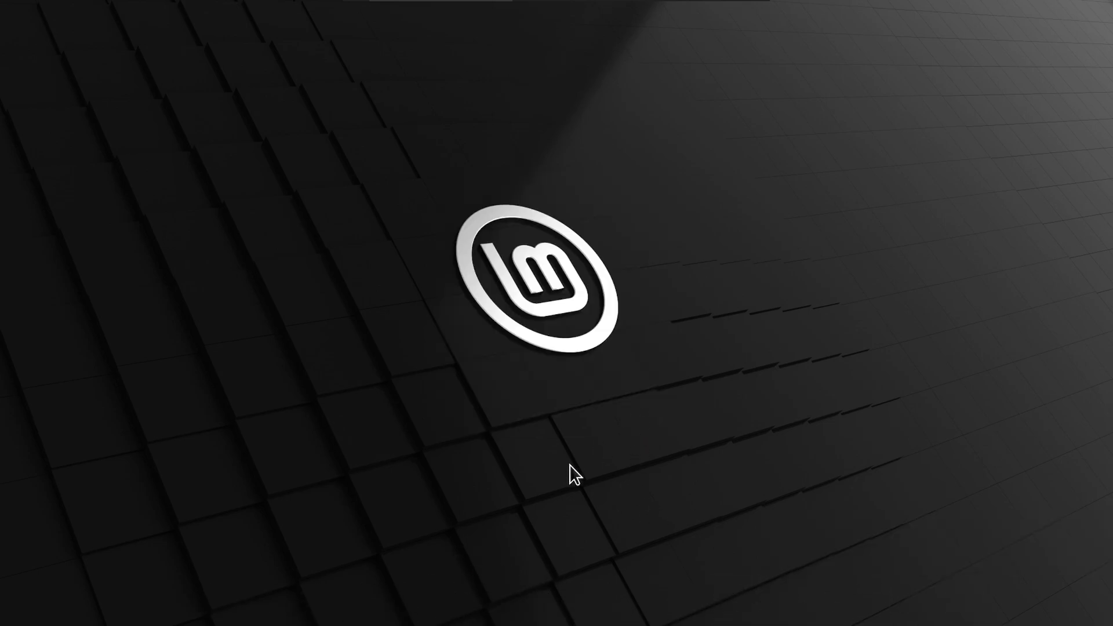
Open the Nemo Default note from the Linux Notes folder in Documents with the text editor.
right_click(643, 234)
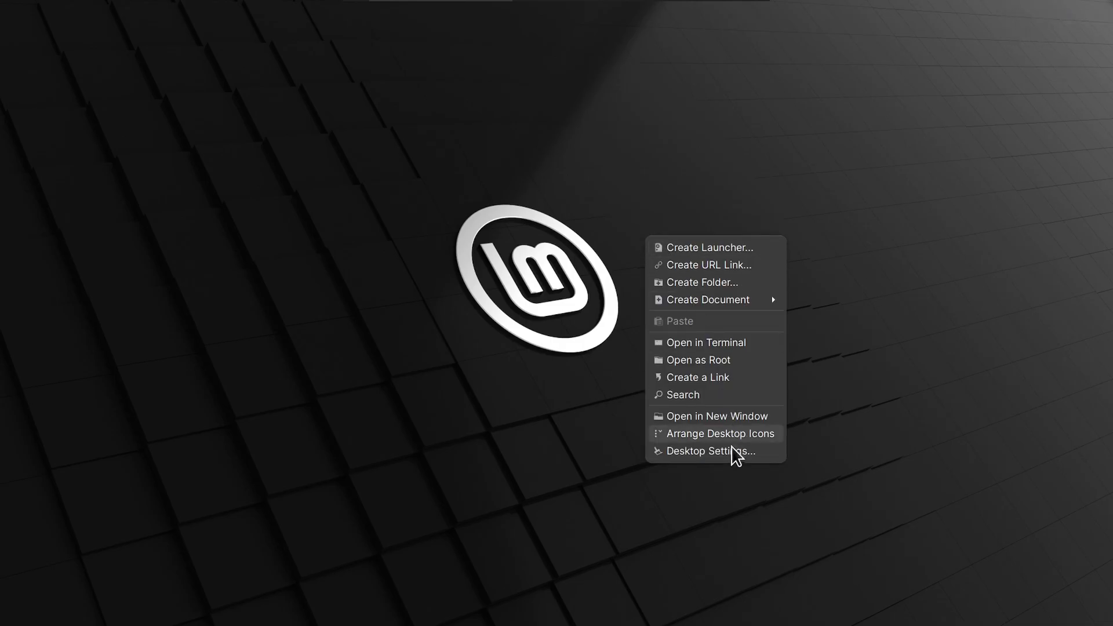
click(478, 624)
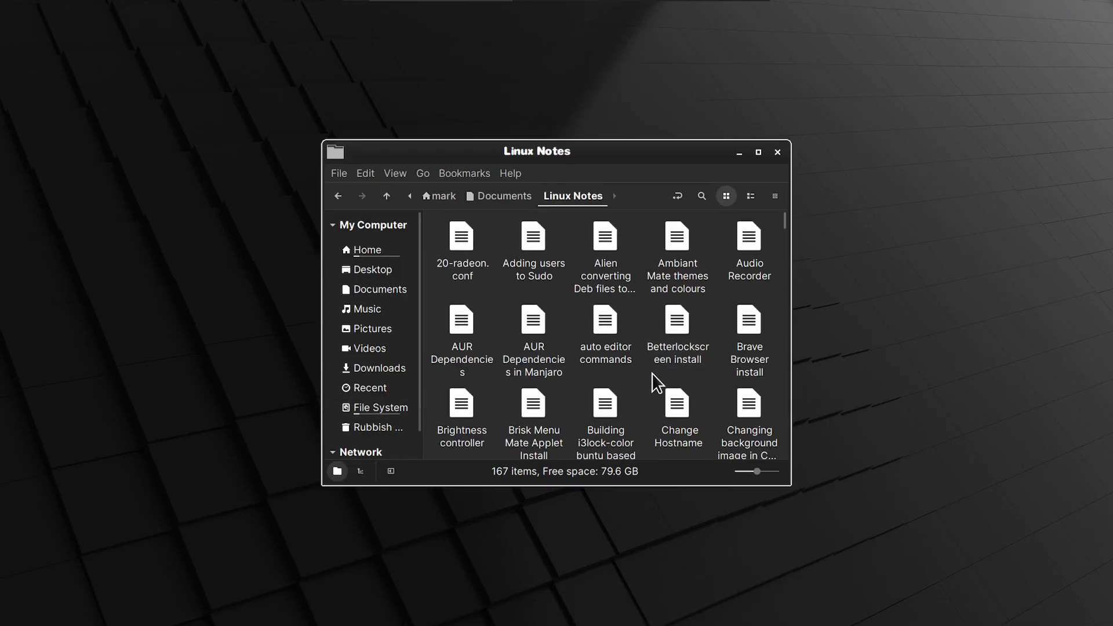
scroll(641, 373, down, 2)
scroll(641, 372, down, 15)
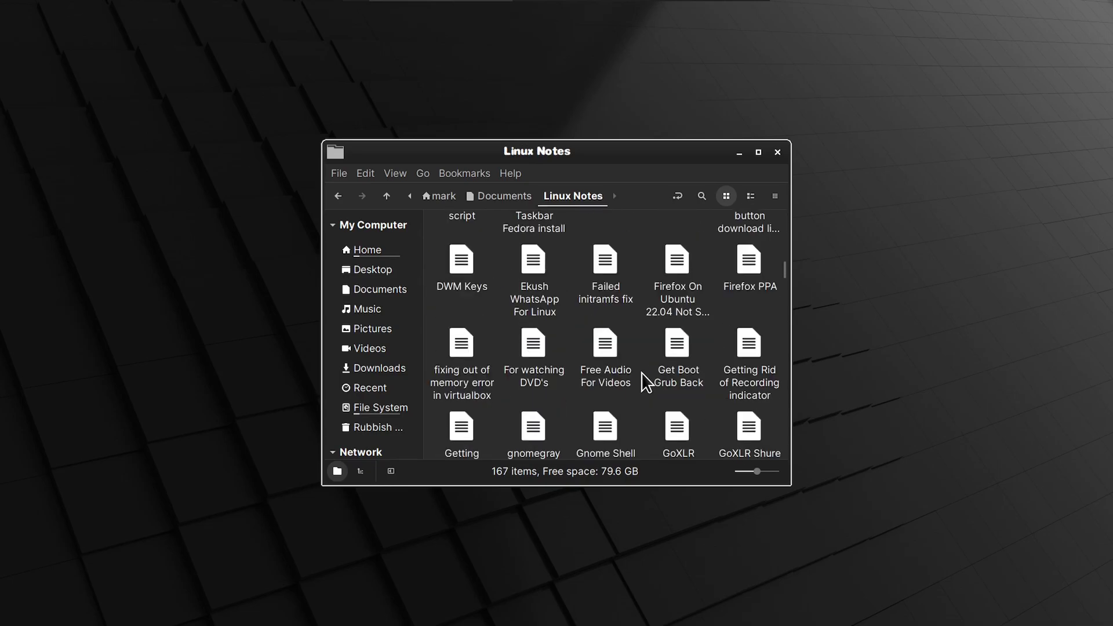
scroll(641, 373, down, 10)
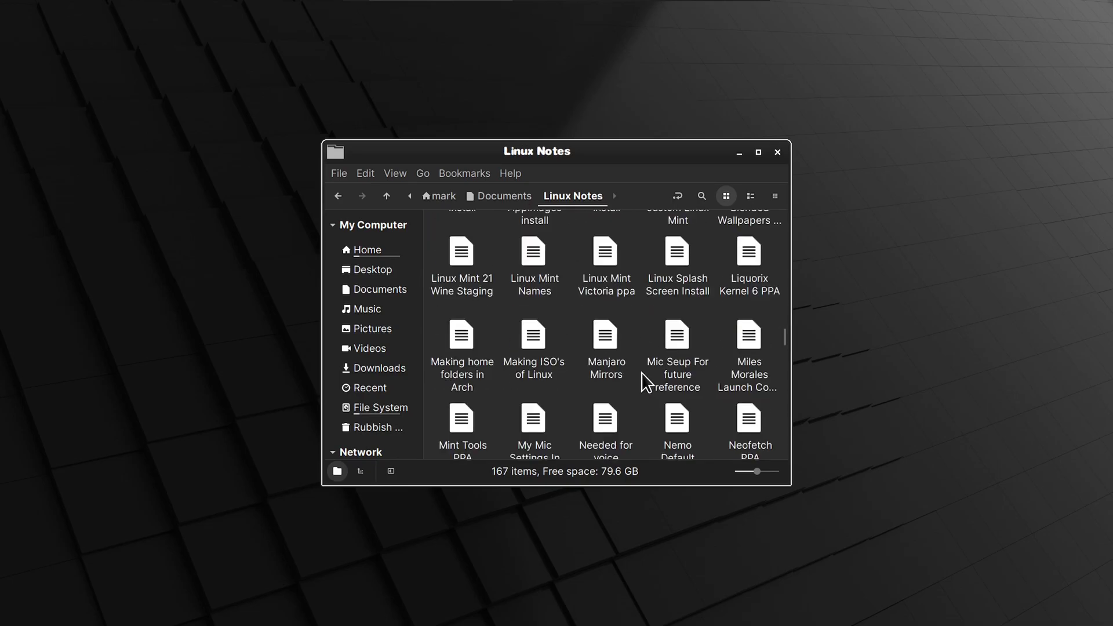
right_click(671, 295)
mouse_move(733, 330)
click(870, 346)
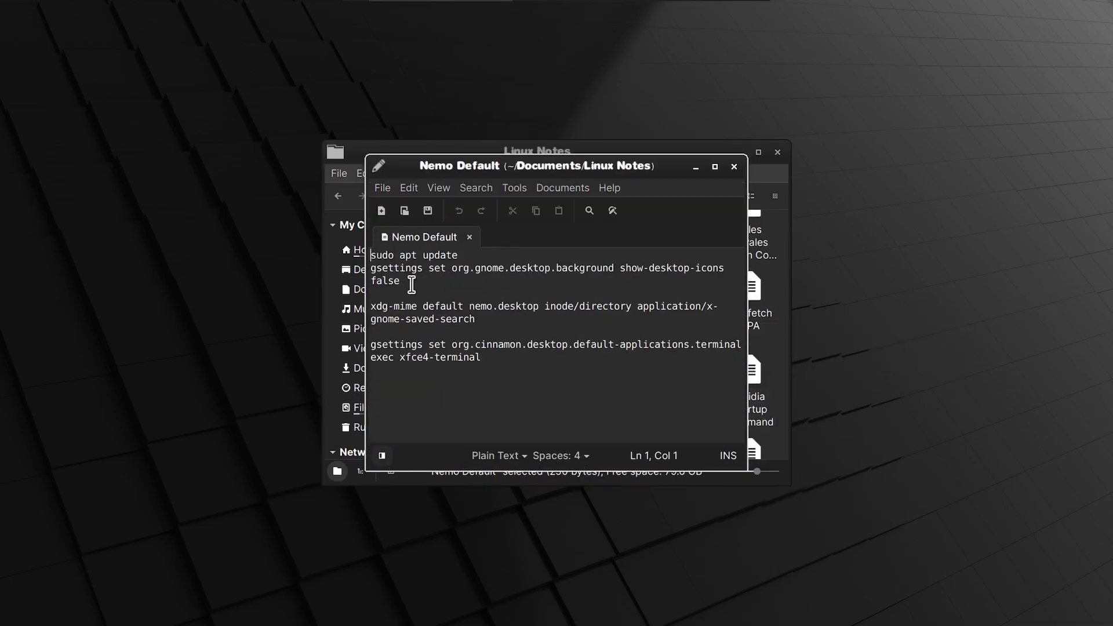
Turn off the system fixed width font in the Xed preferences and set the editor font to Monaco Regular at size 16.
click(409, 192)
click(460, 427)
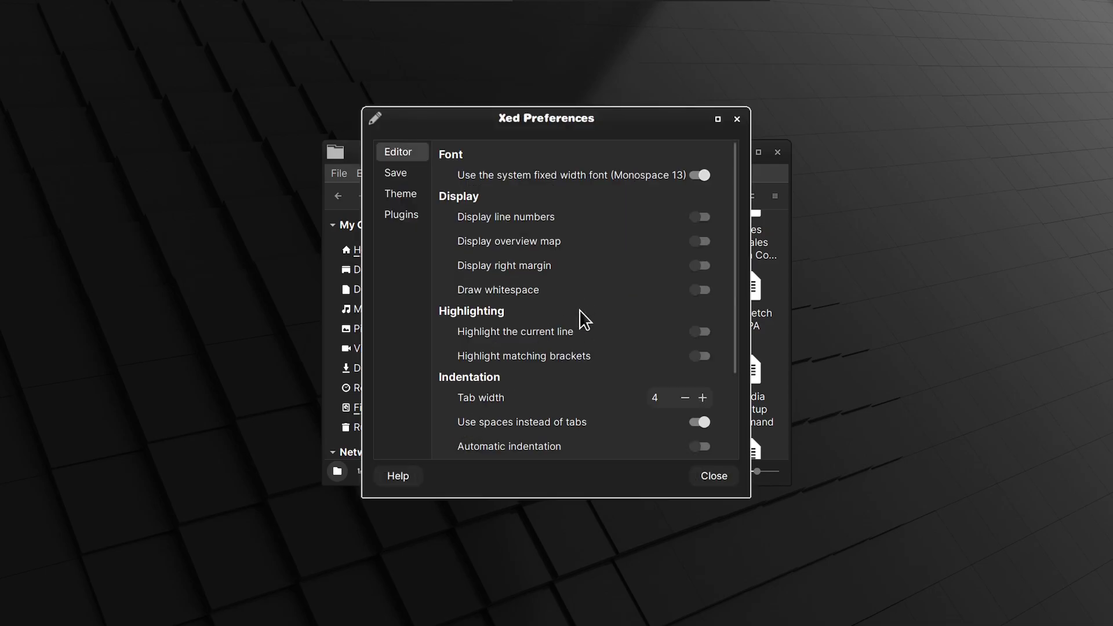
click(700, 175)
click(591, 201)
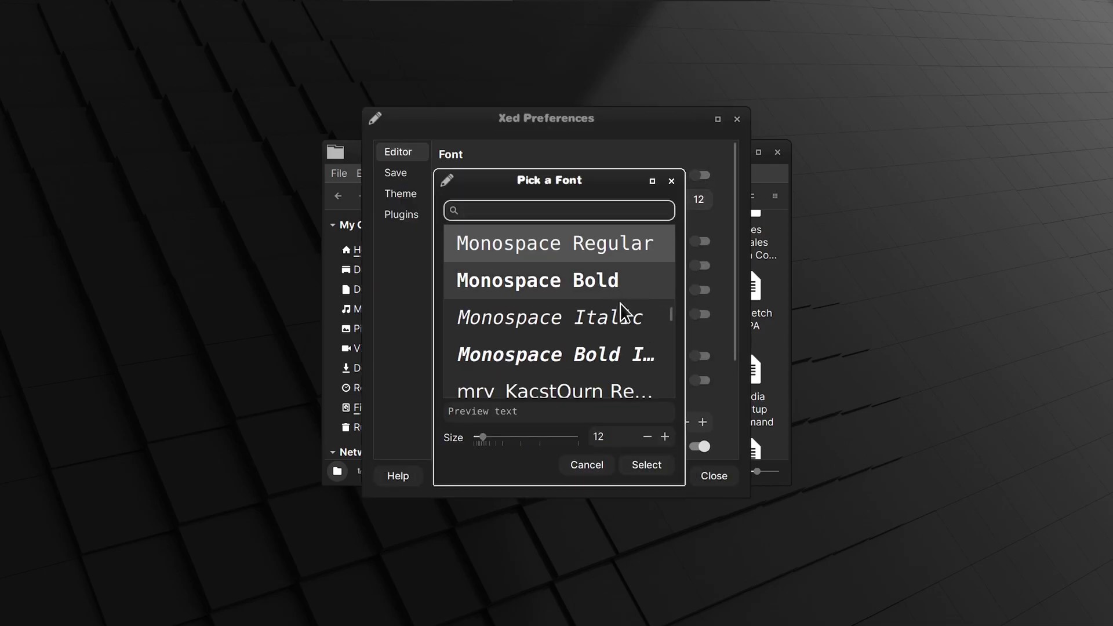
scroll(629, 318, up, 3)
scroll(630, 318, up, 2)
click(580, 308)
click(665, 437)
click(665, 437)
click(665, 437)
click(665, 437)
click(652, 467)
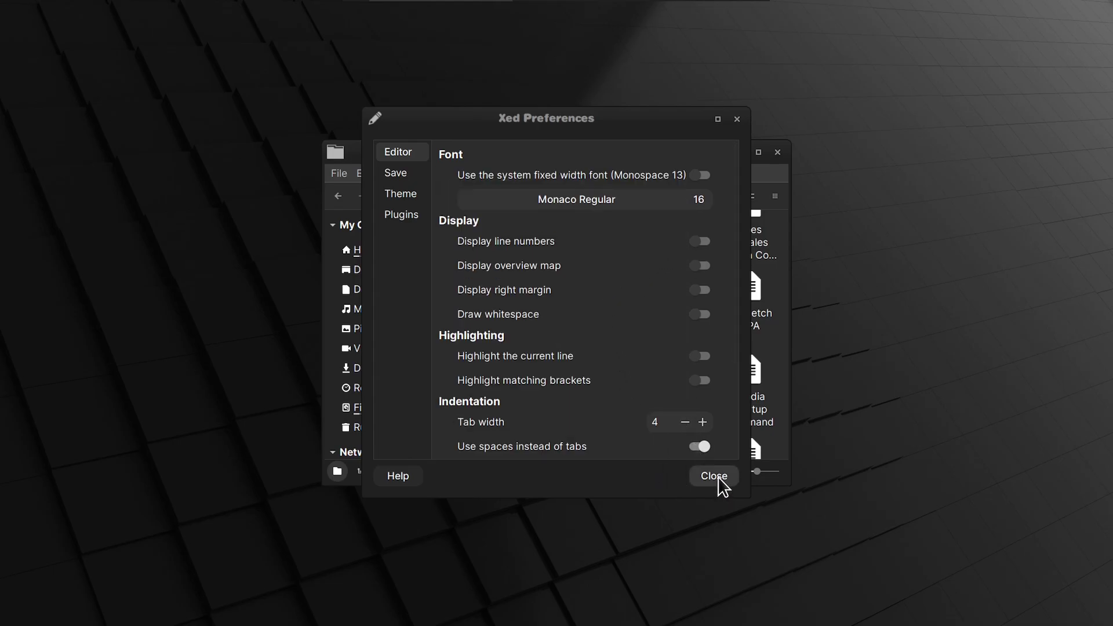
Browse to /usr/share/gtksourceview-3.0/styles to add a scheme, select Matcha Gedit v2 as the style scheme, and close the preferences.
click(401, 194)
click(687, 434)
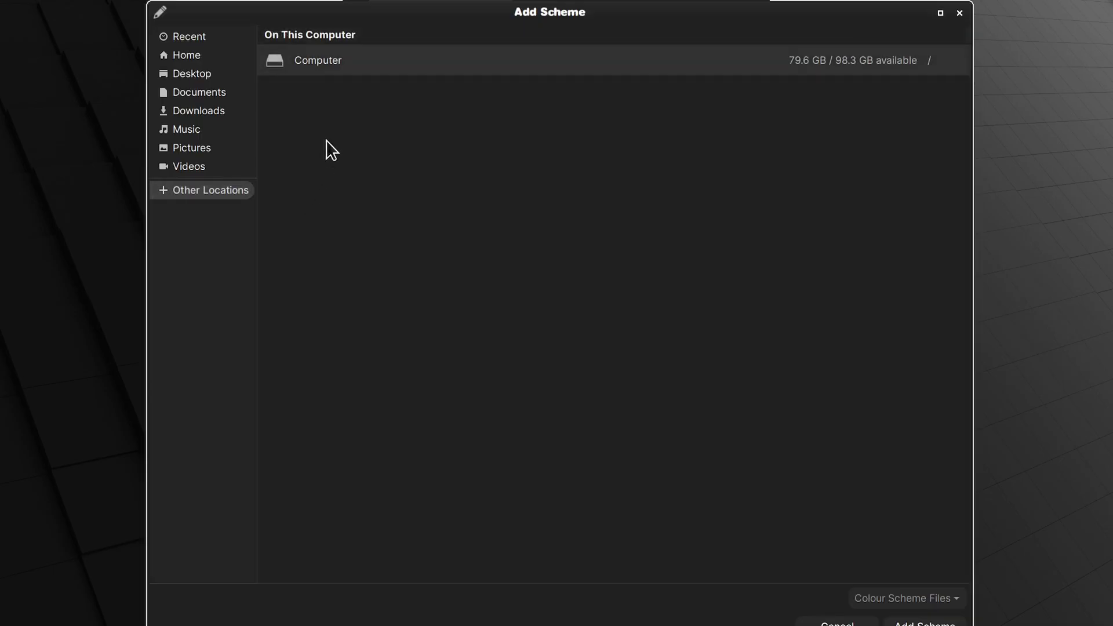
click(371, 70)
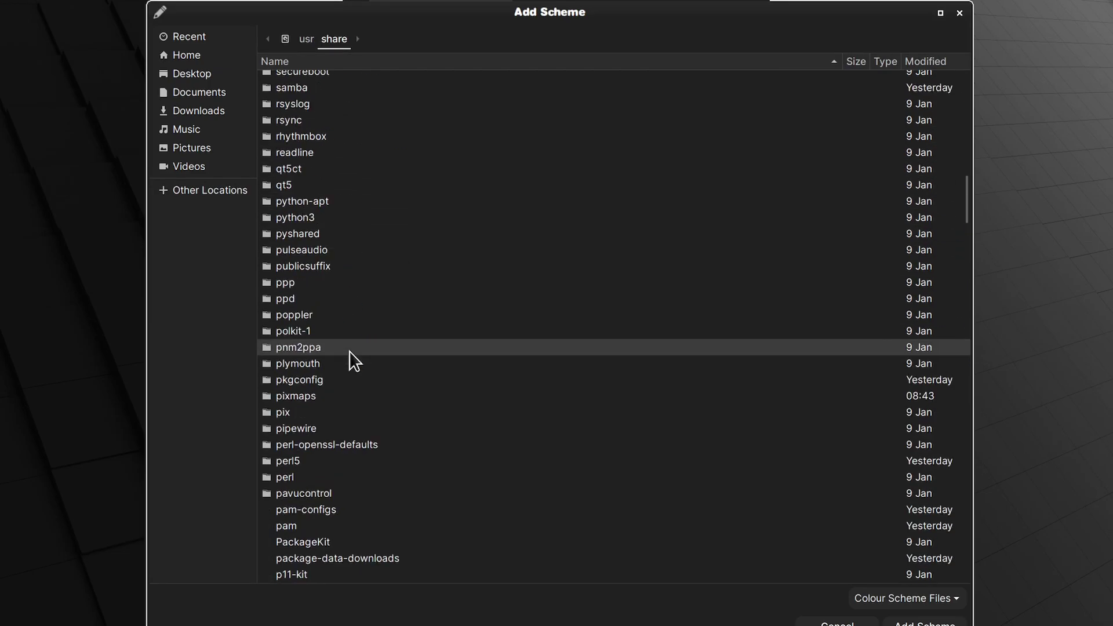
scroll(349, 351, down, 20)
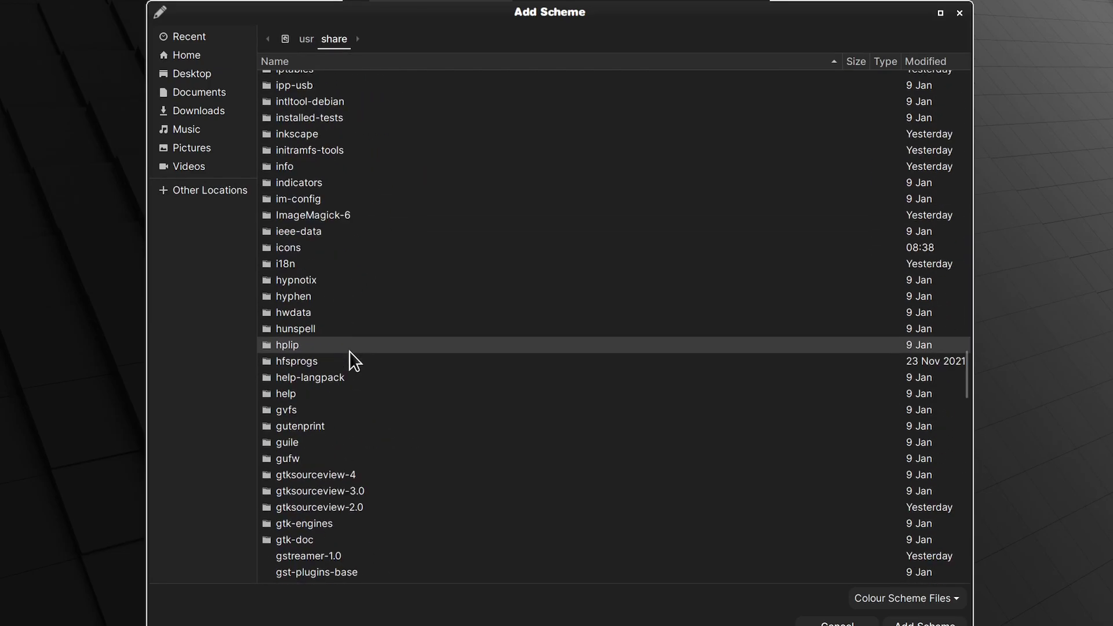
double_click(343, 278)
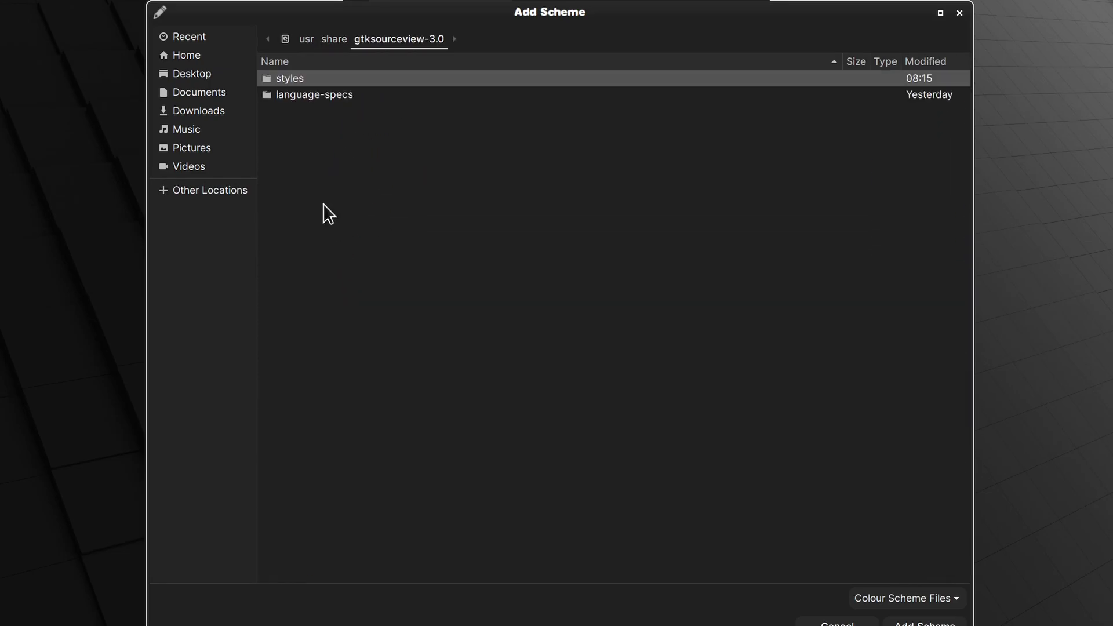
double_click(299, 78)
key(Return)
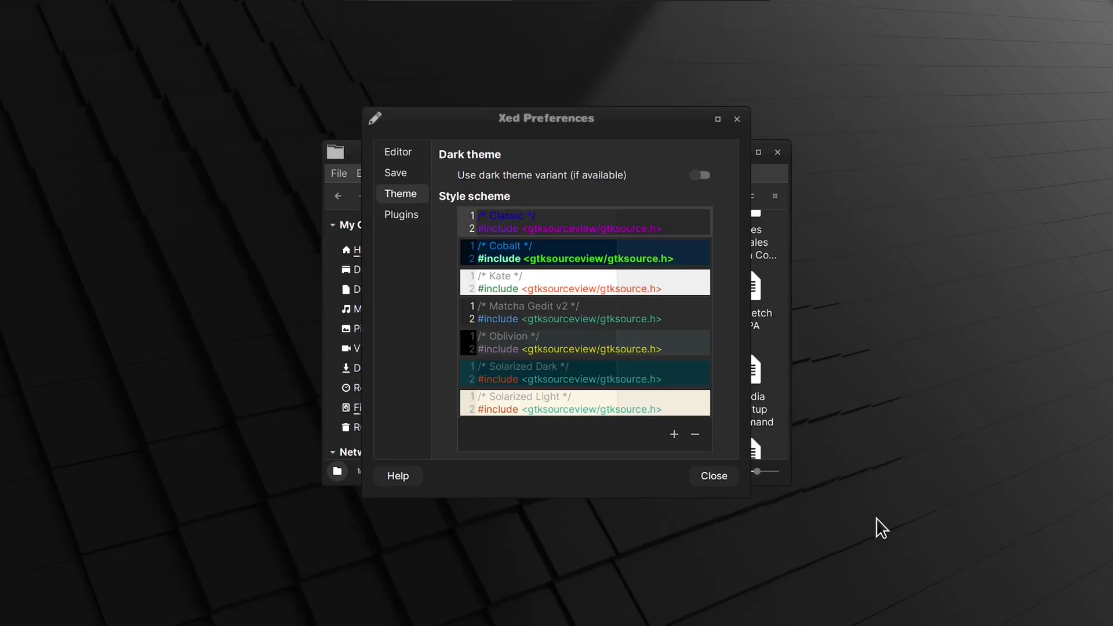
click(567, 307)
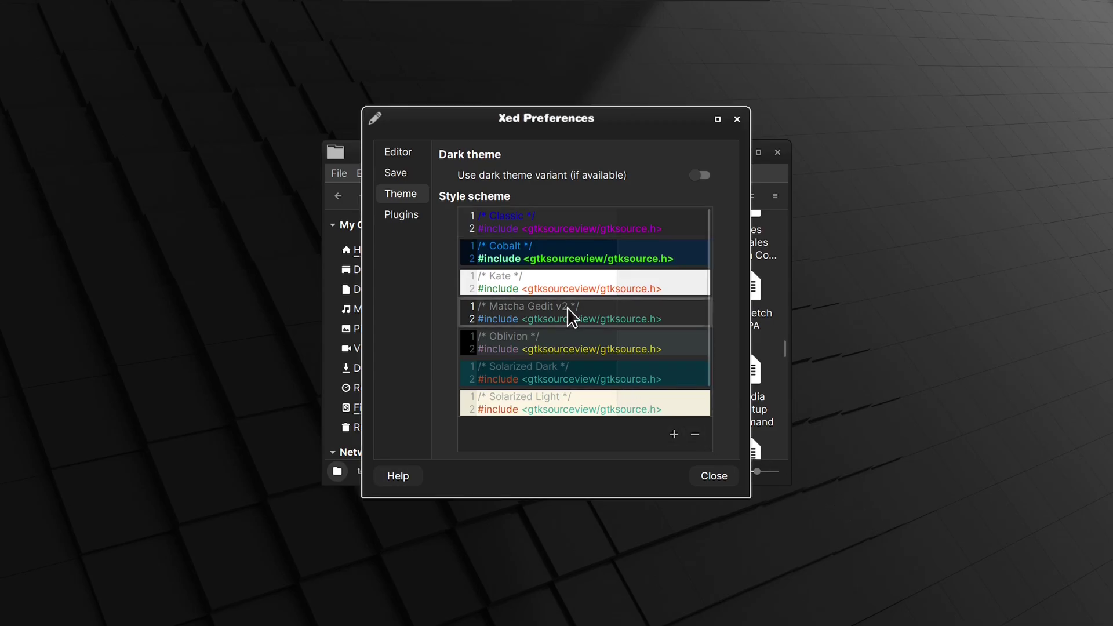
click(724, 479)
Copy the command gsettings set org.gnome.desktop.background show-desktop-icons false from the Nemo Default note and run it in a terminal.
drag(667, 290, 371, 273)
key(ctrl+c)
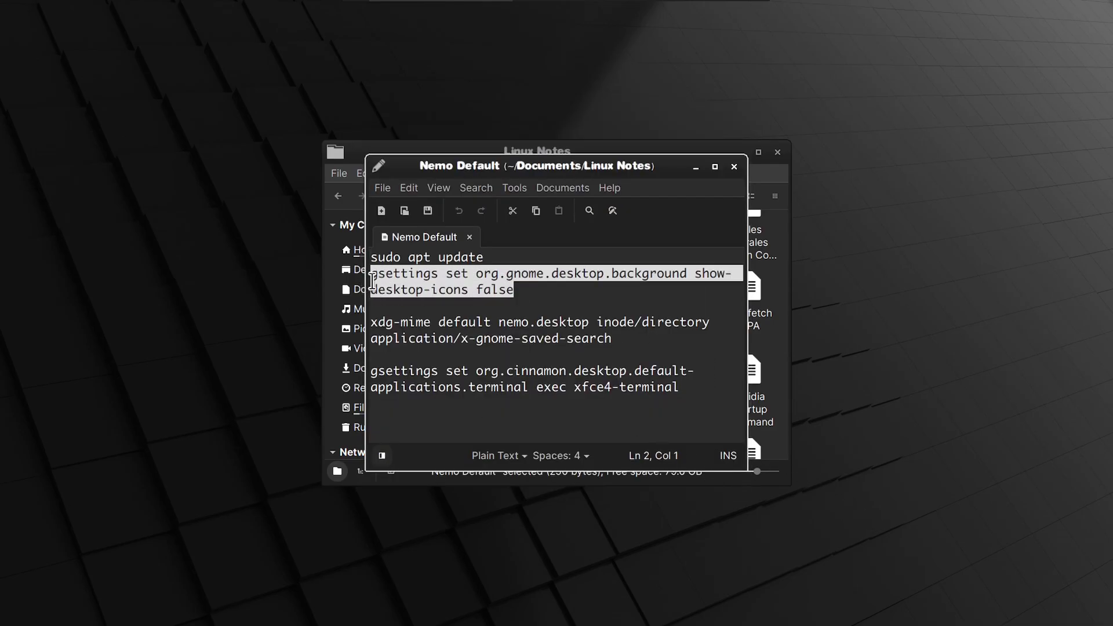
drag(366, 155, 60, 19)
right_click(293, 134)
click(322, 199)
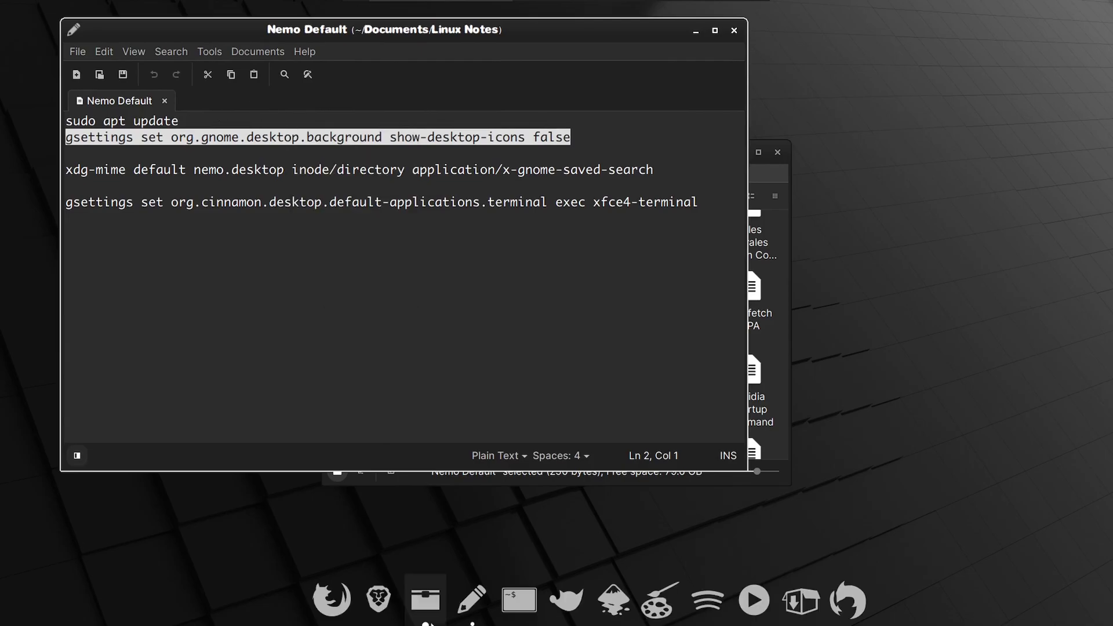
click(519, 600)
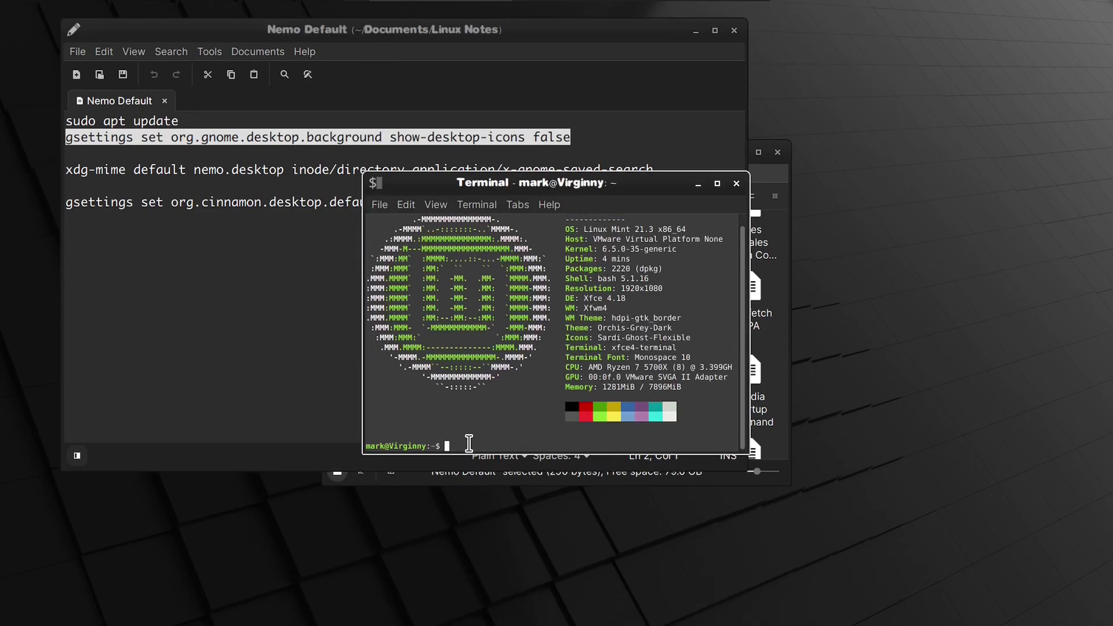
right_click(466, 441)
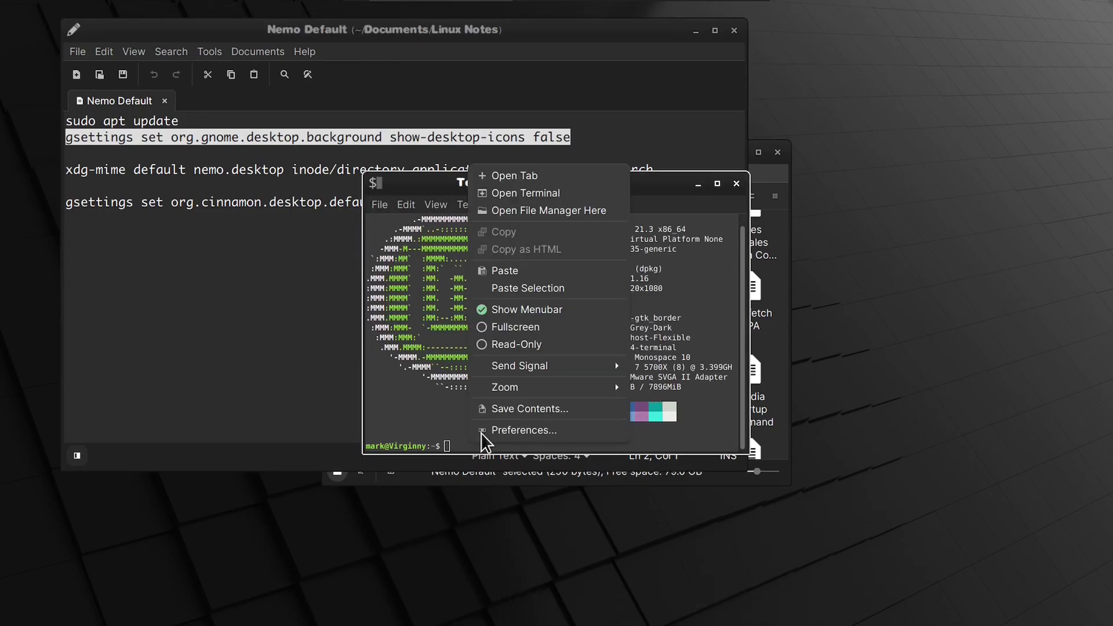
click(523, 281)
key(Return)
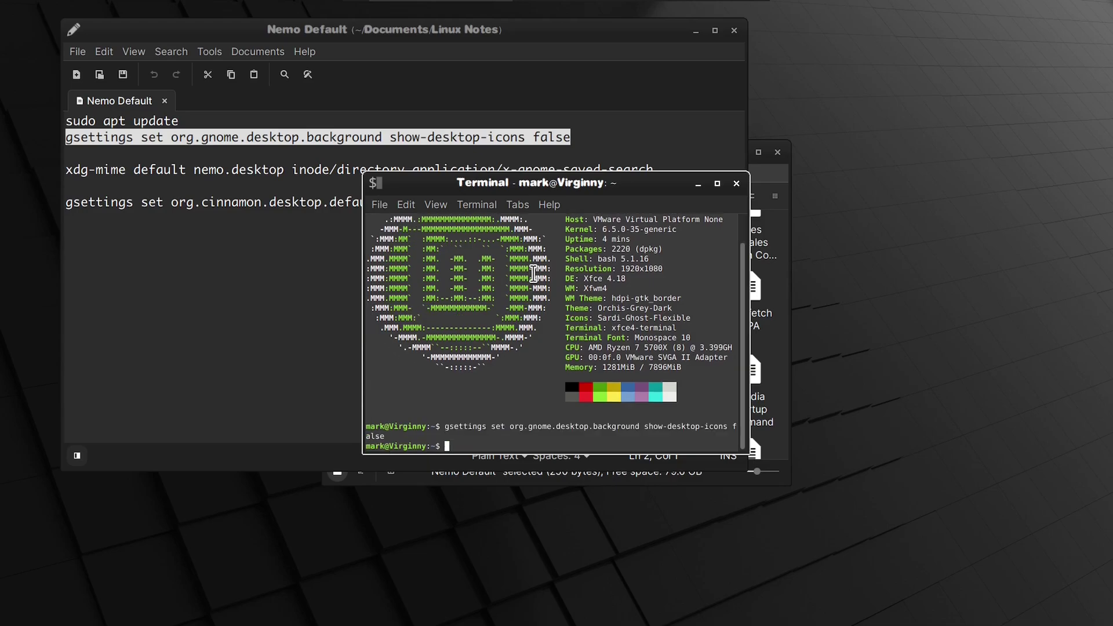
Copy the command xdg-mime default nemo.desktop inode/directory application/x-gnome-saved-search from the note and run it in the terminal.
click(286, 258)
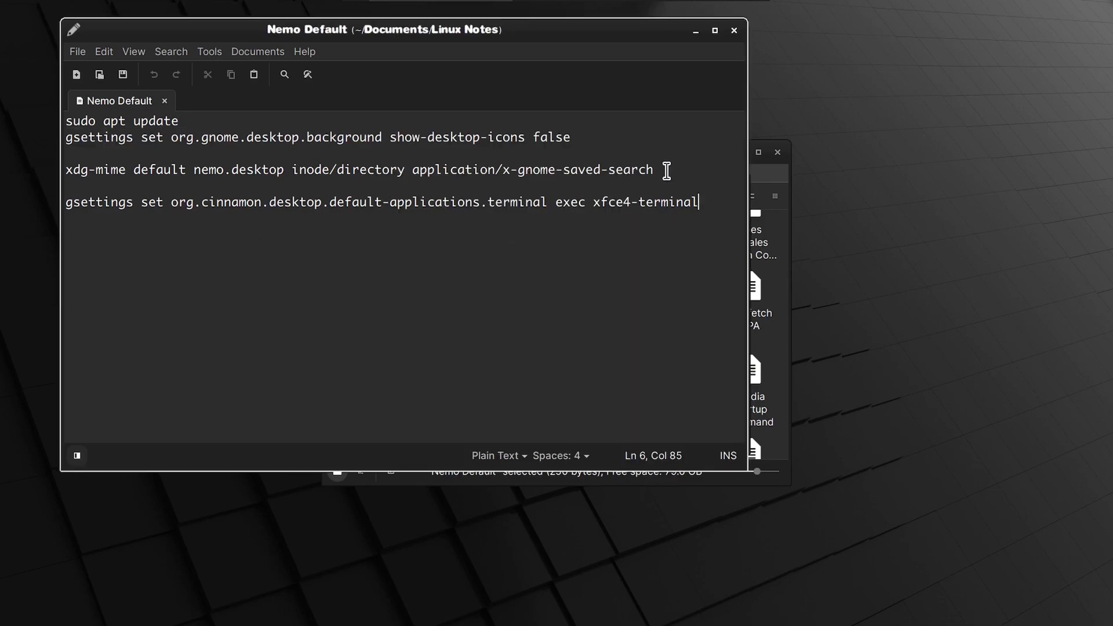
drag(667, 170, 65, 170)
right_click(164, 174)
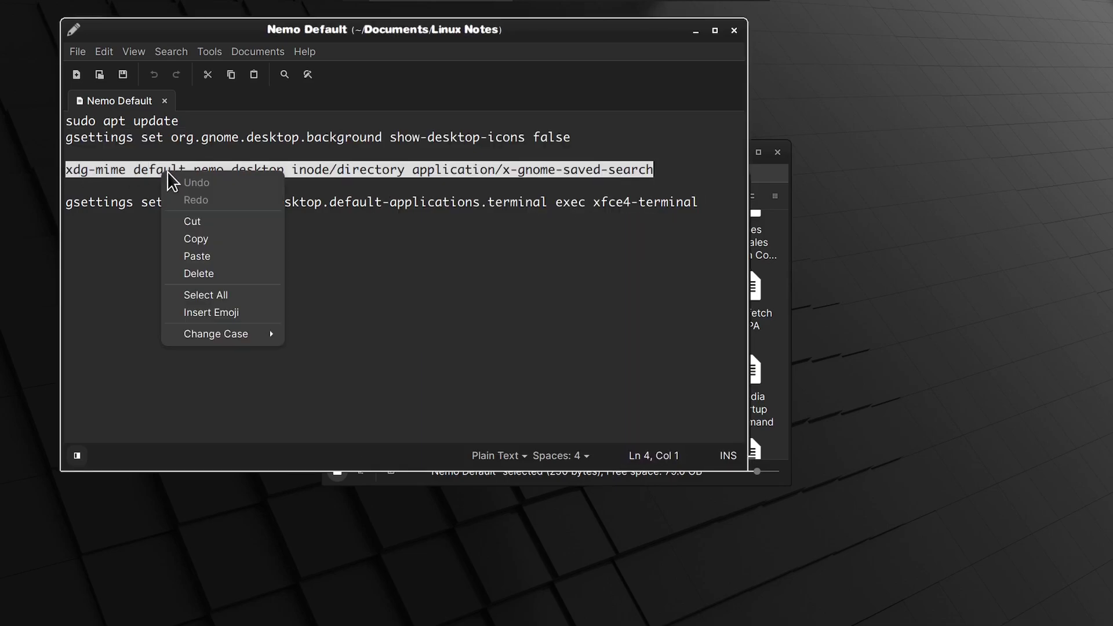
click(215, 238)
click(520, 600)
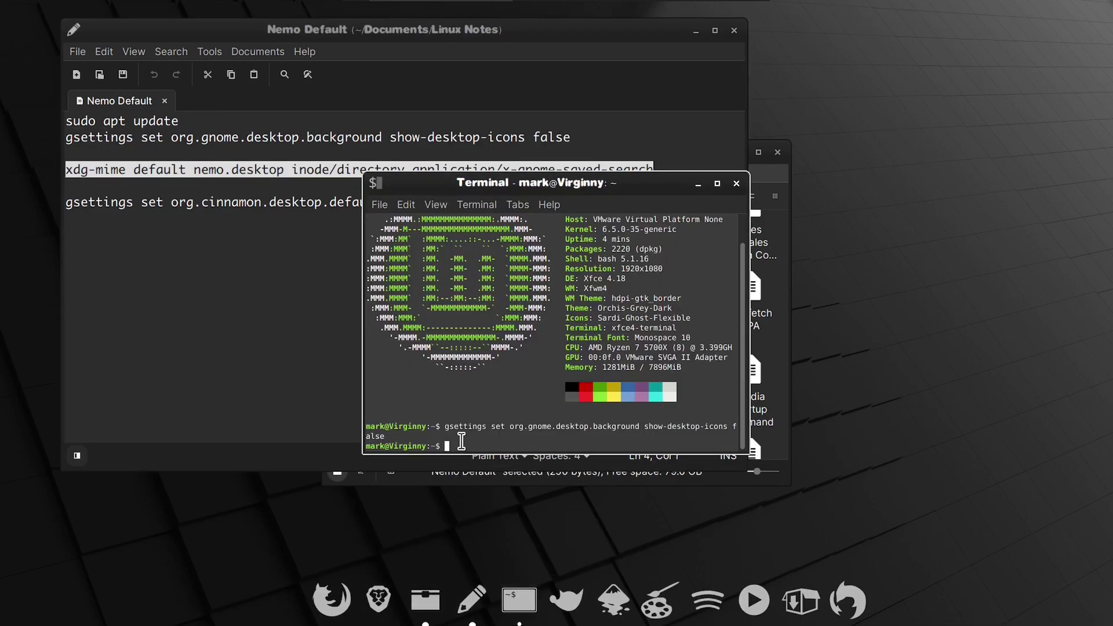
right_click(459, 447)
click(521, 275)
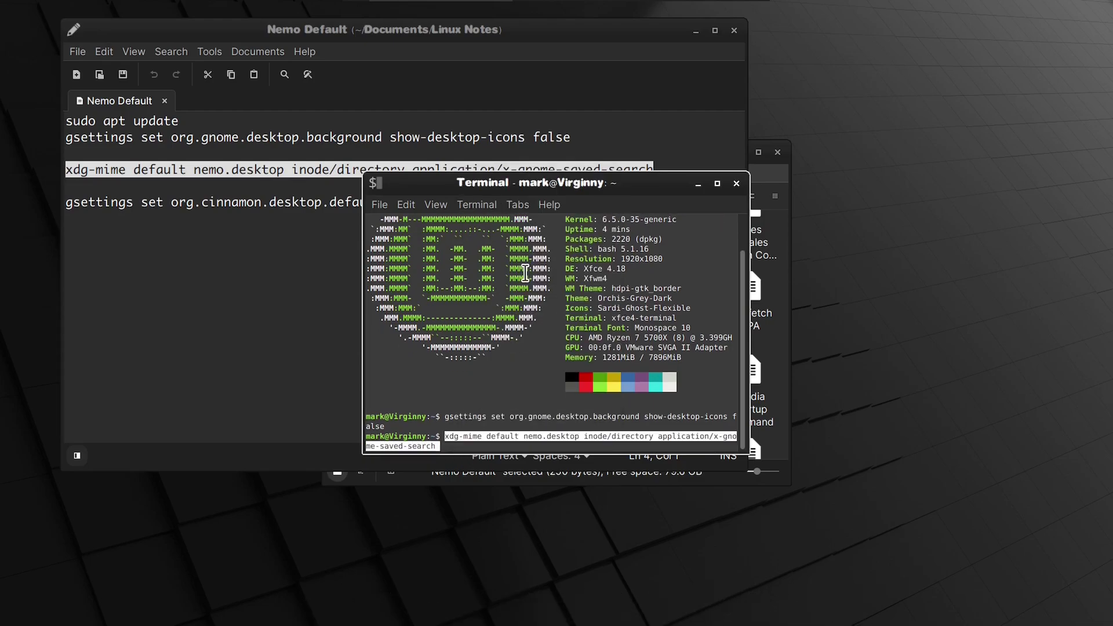
Copy gsettings set org.cinnamon.desktop.default-applications.terminal exec xfce4-terminal from the note, run it in the terminal, and close the terminal.
click(333, 256)
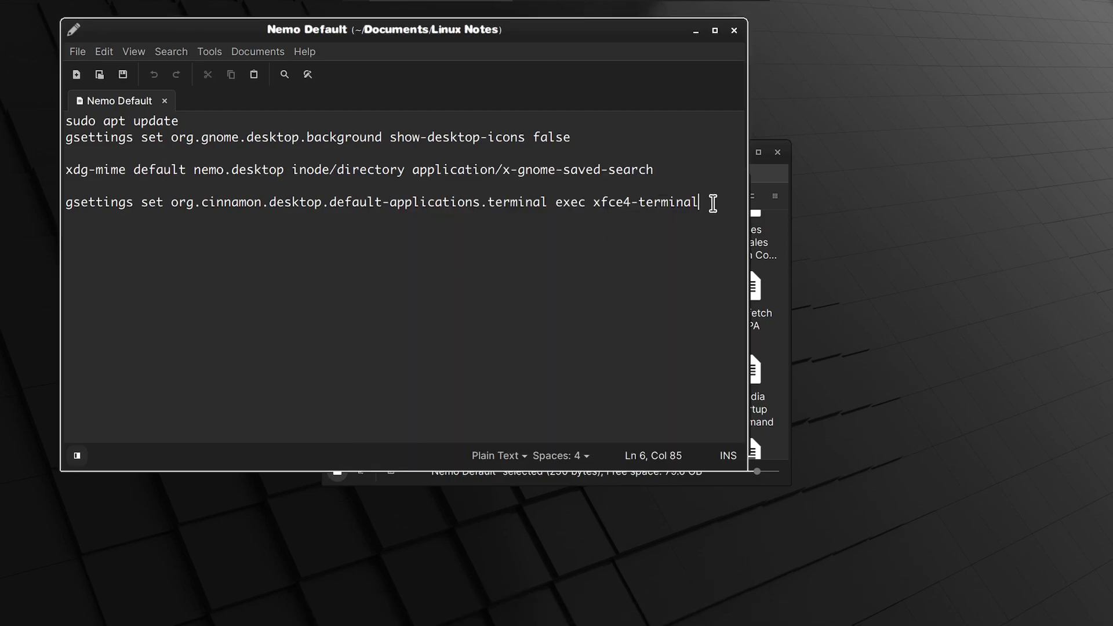
drag(713, 203, 65, 203)
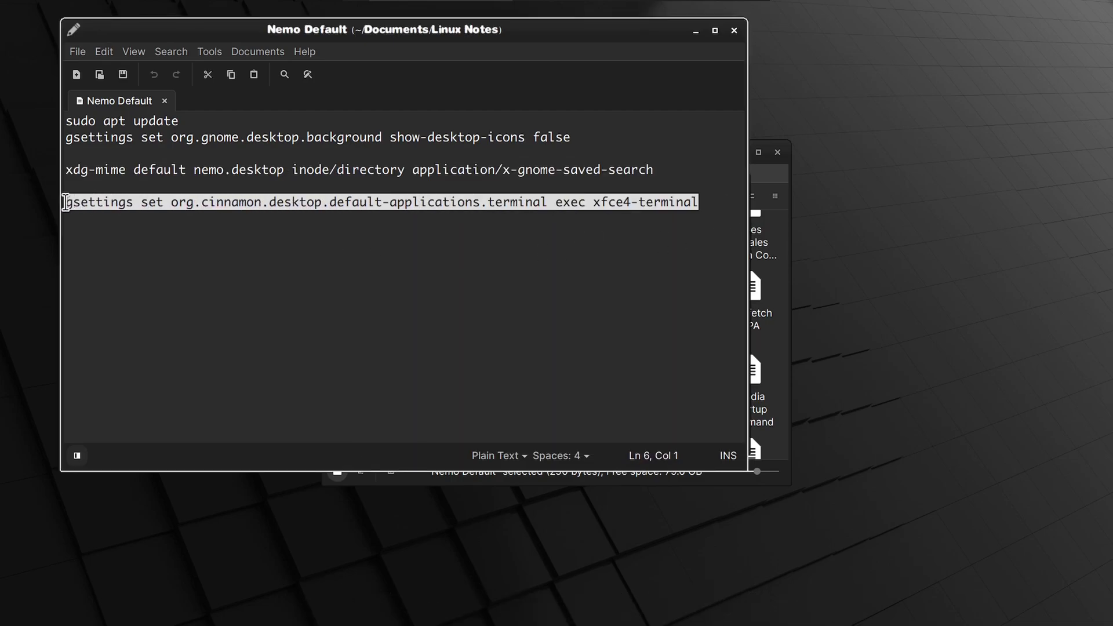
right_click(126, 208)
click(187, 269)
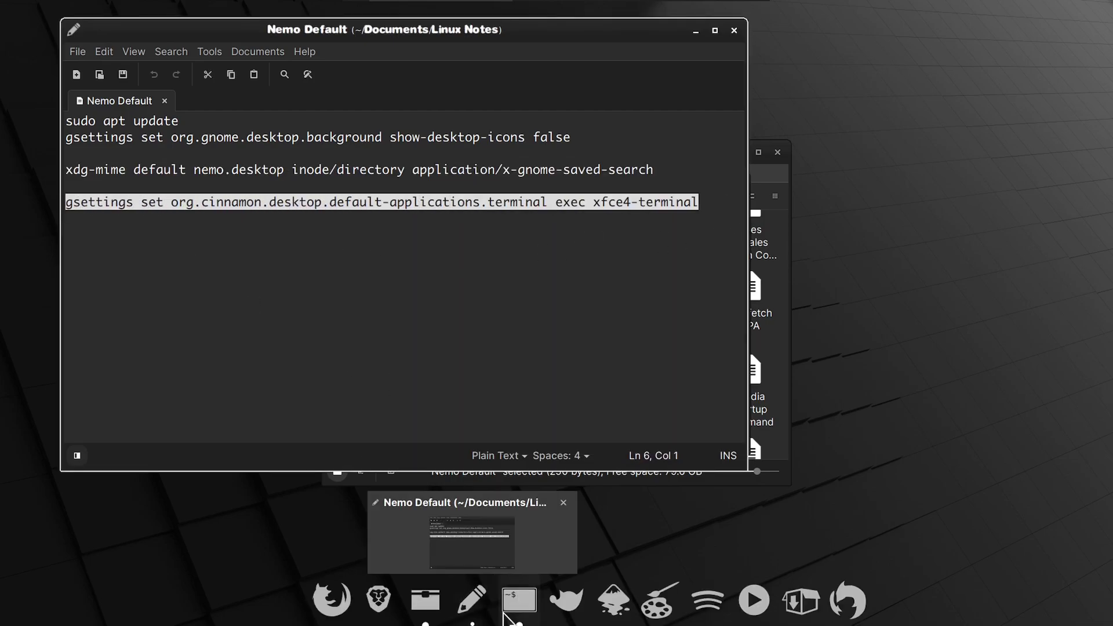
click(539, 518)
right_click(461, 441)
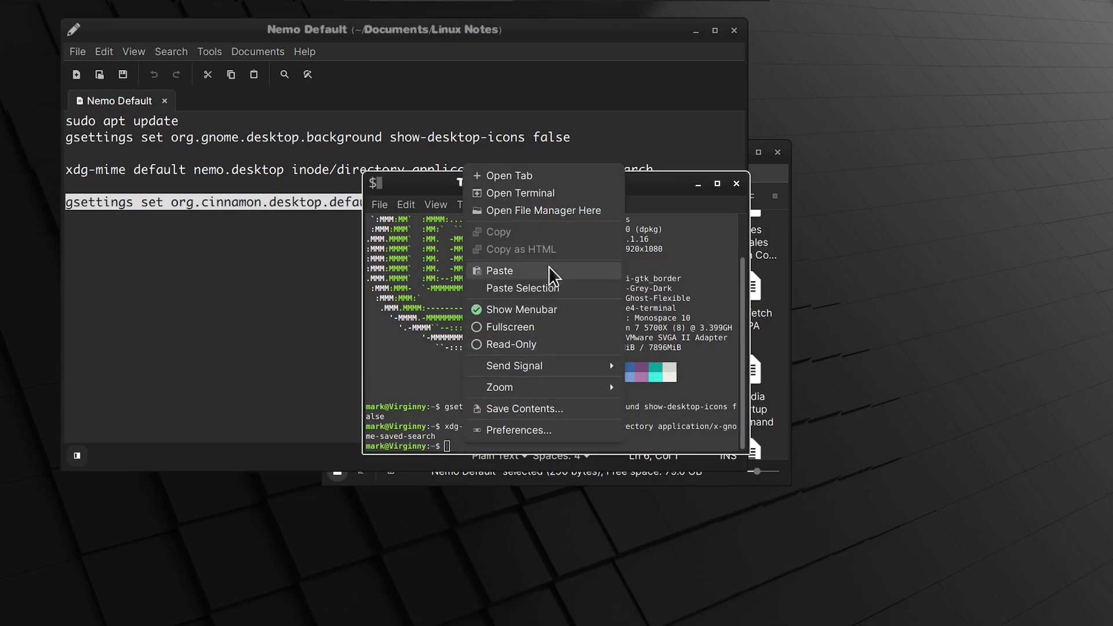
click(510, 268)
key(Return)
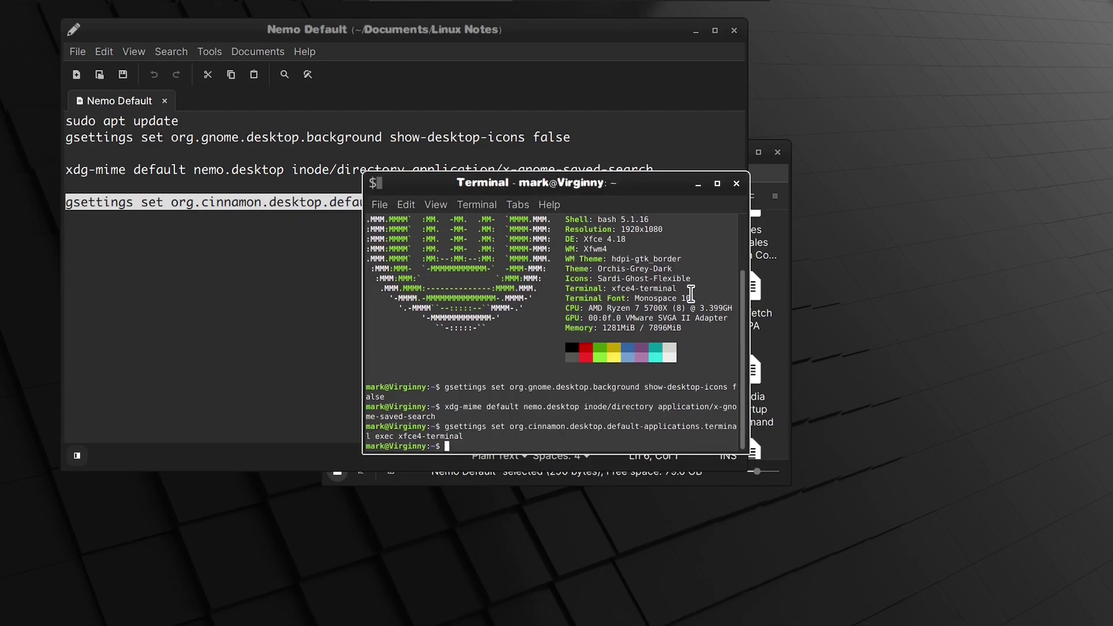
click(737, 184)
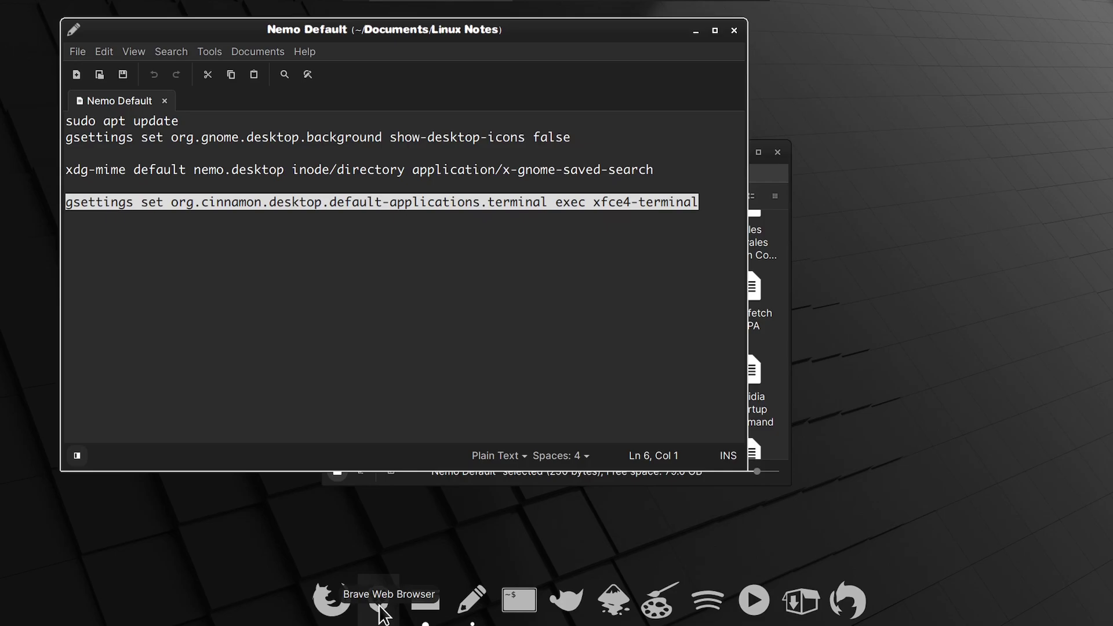
Switch to the Brave Web Browser to check its custom homepage and search field, and close the browser.
click(379, 608)
click(229, 82)
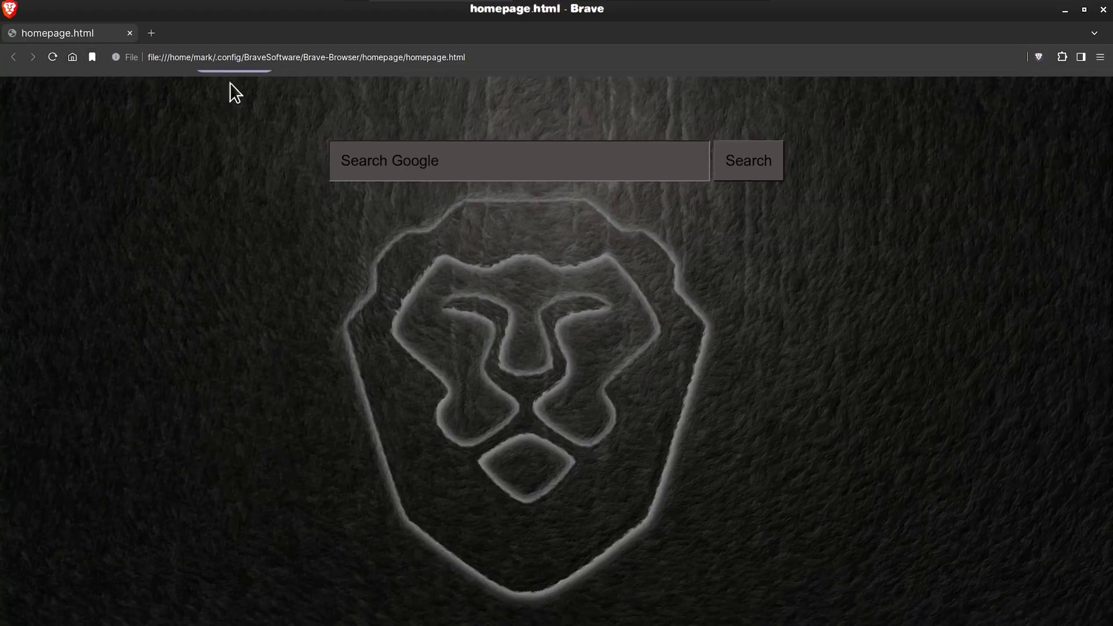
click(380, 160)
click(997, 103)
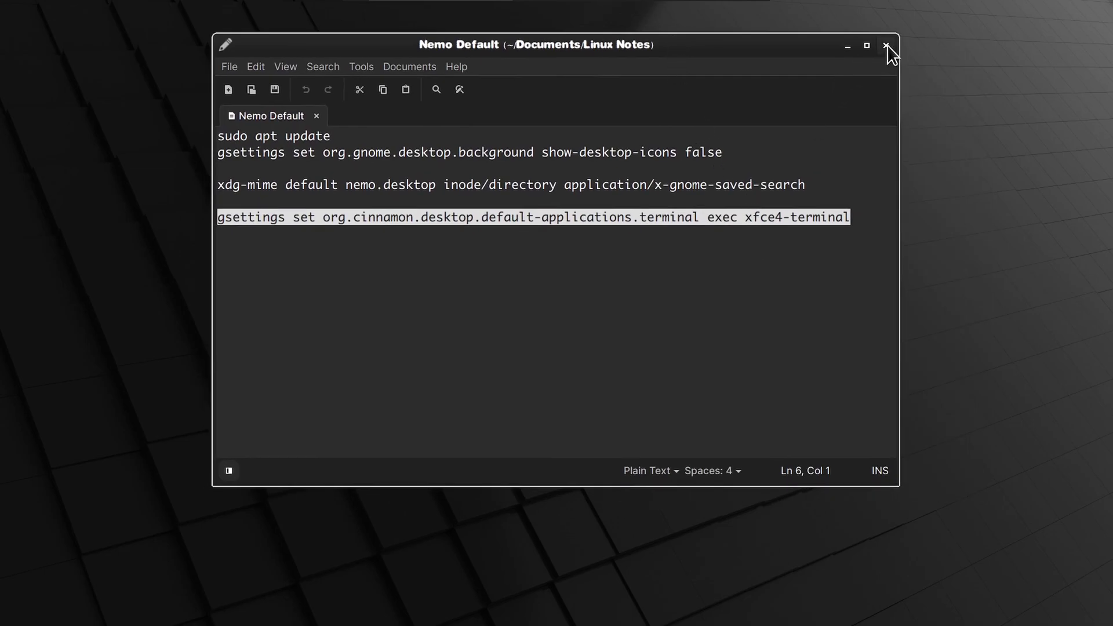
Close the Nemo Default note and the Linux Notes folder window.
click(886, 45)
click(777, 152)
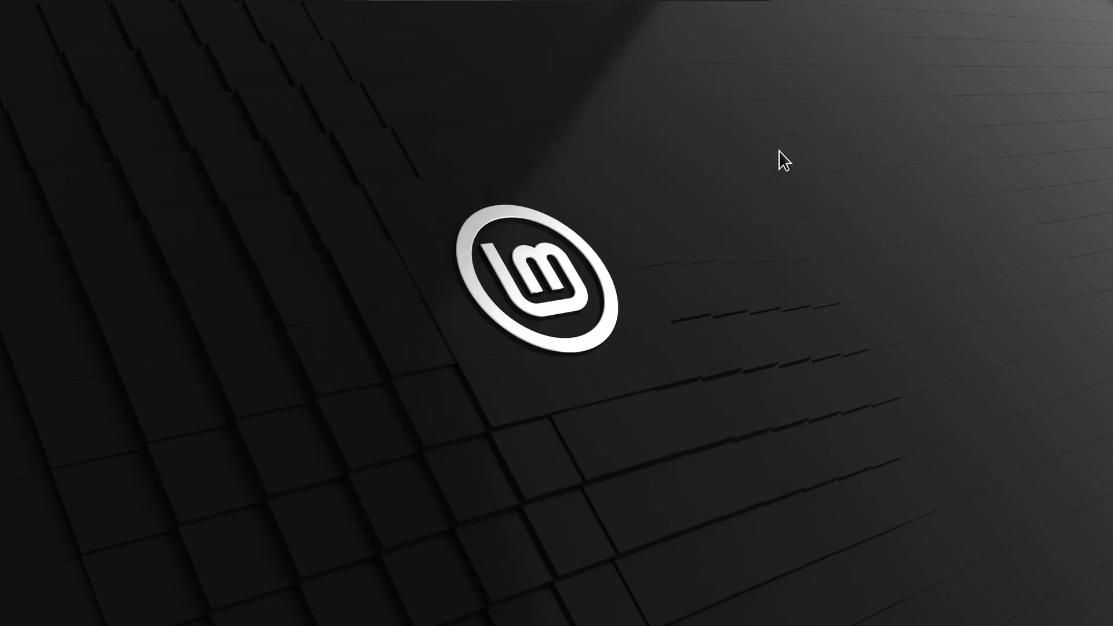
click(22, 614)
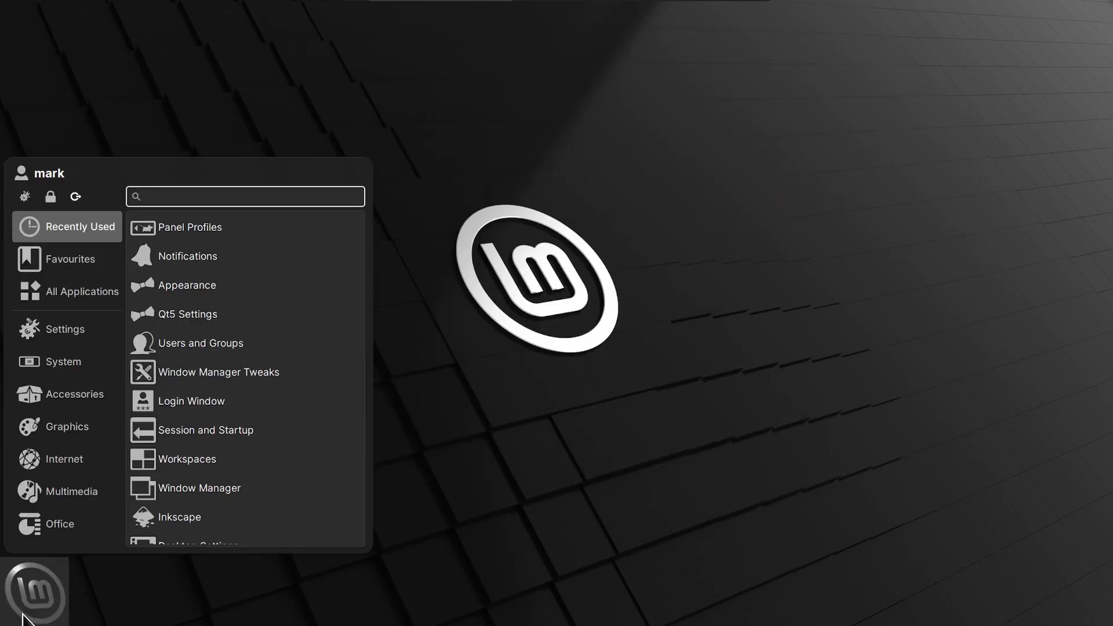
right_click(23, 614)
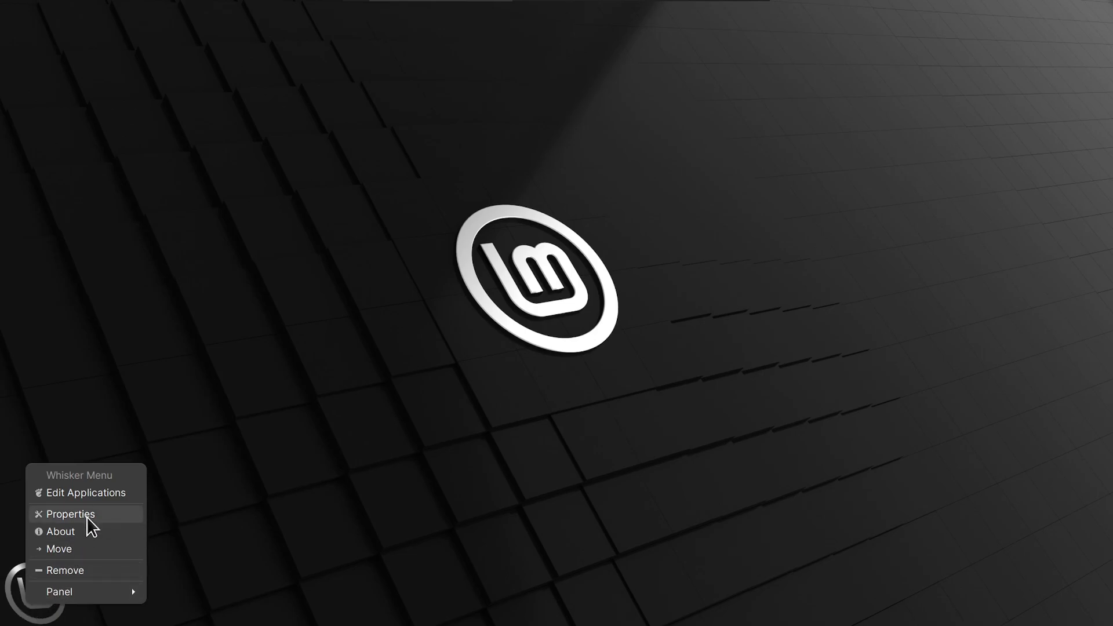
click(306, 496)
right_click(584, 296)
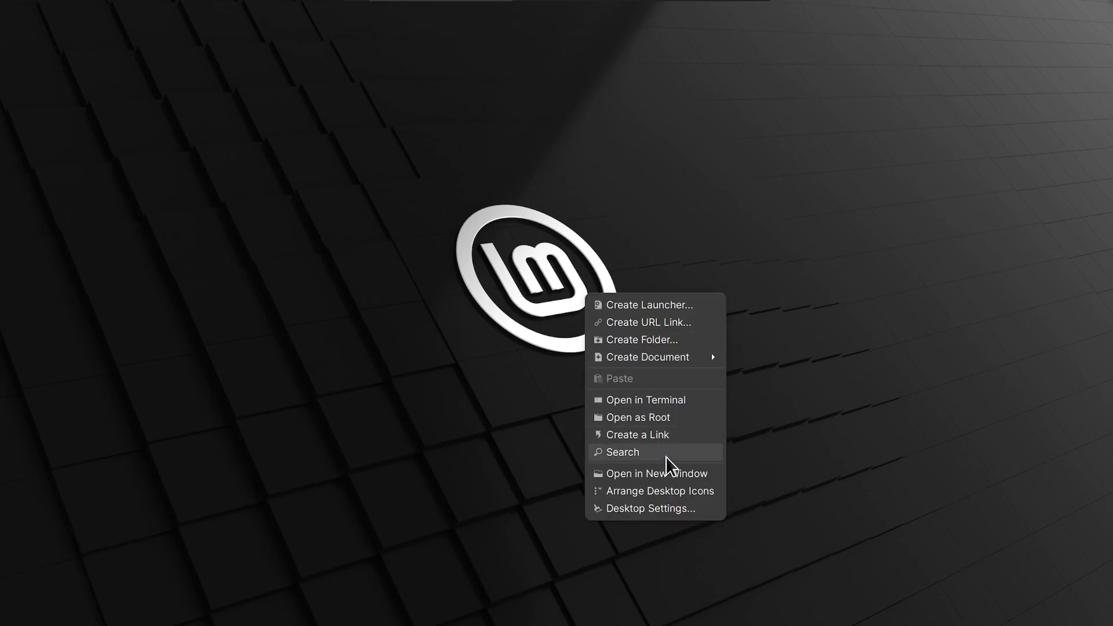
Open the Default Applications settings and browse for a custom File Manager application among the utilities.
click(22, 613)
click(65, 329)
scroll(239, 388, down, 3)
click(299, 331)
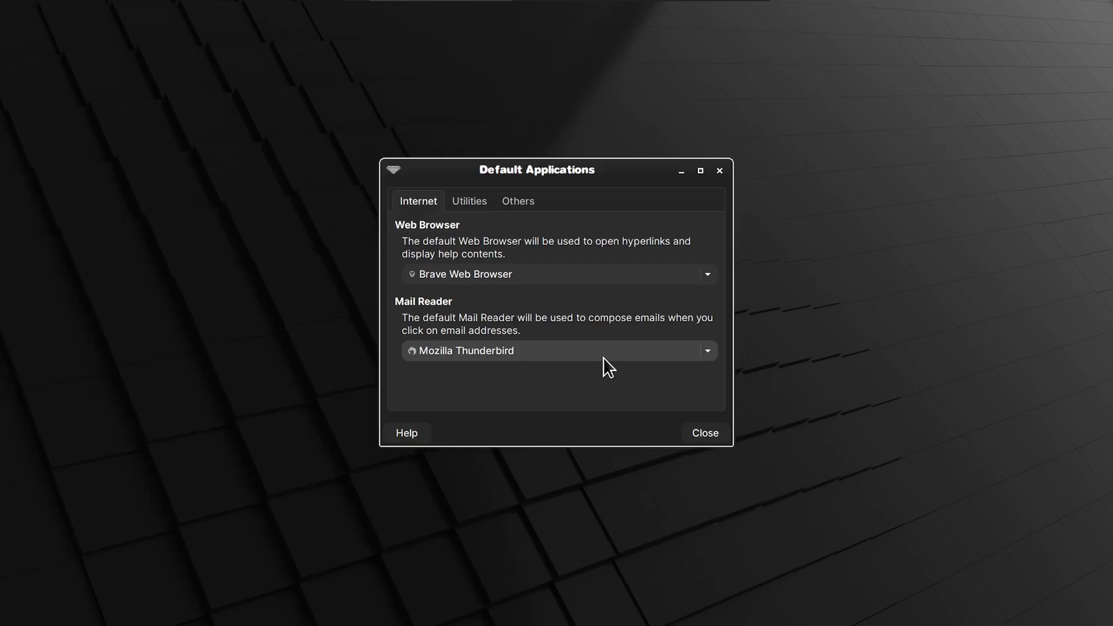
click(470, 200)
click(706, 274)
click(491, 295)
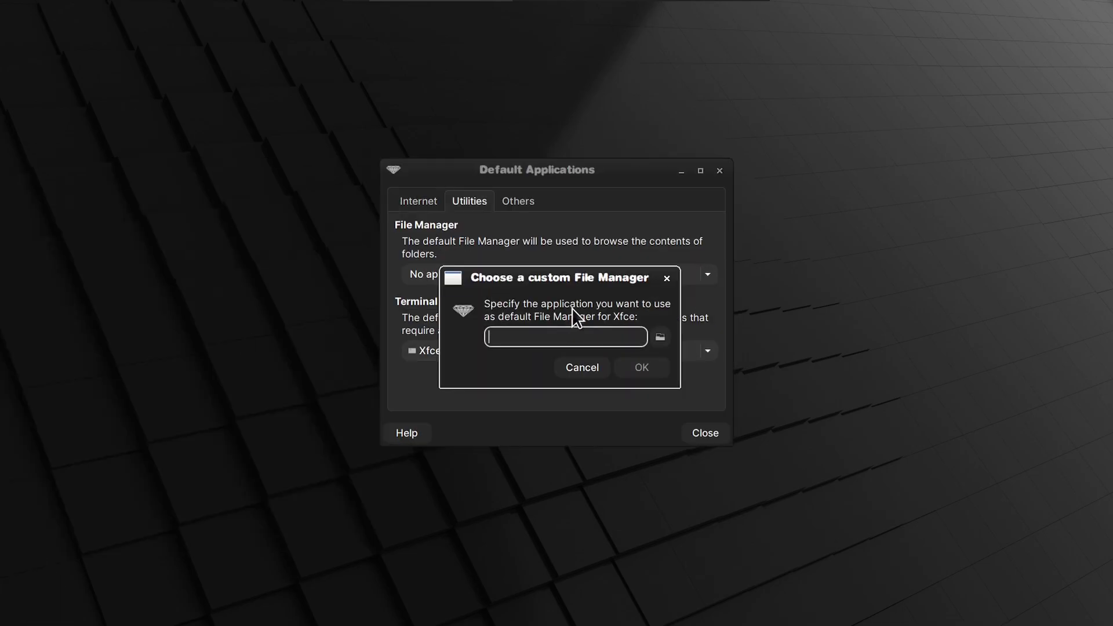
click(660, 337)
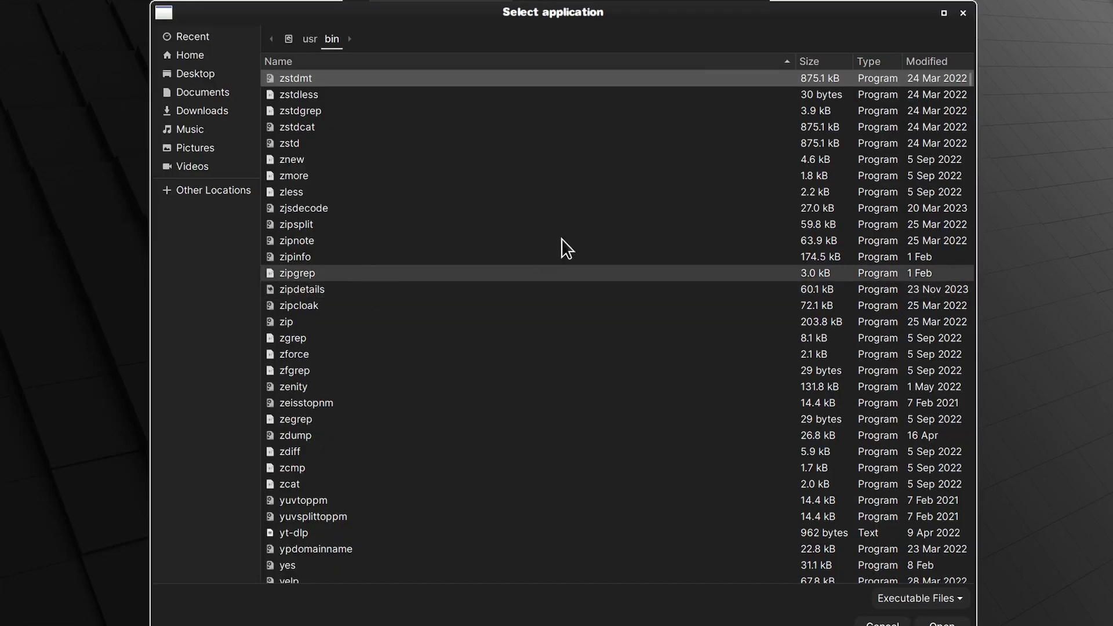
Choose nemo-desktop from /usr/bin as the default File Manager, and close Default Applications.
scroll(464, 307, down, 10)
scroll(469, 308, down, 15)
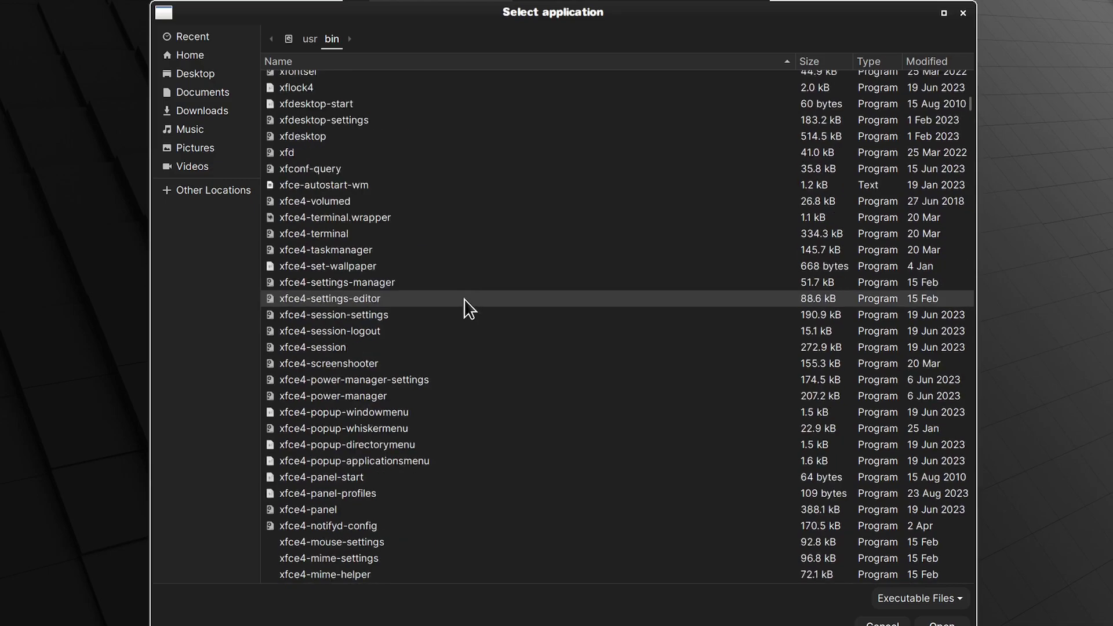
scroll(464, 298, down, 20)
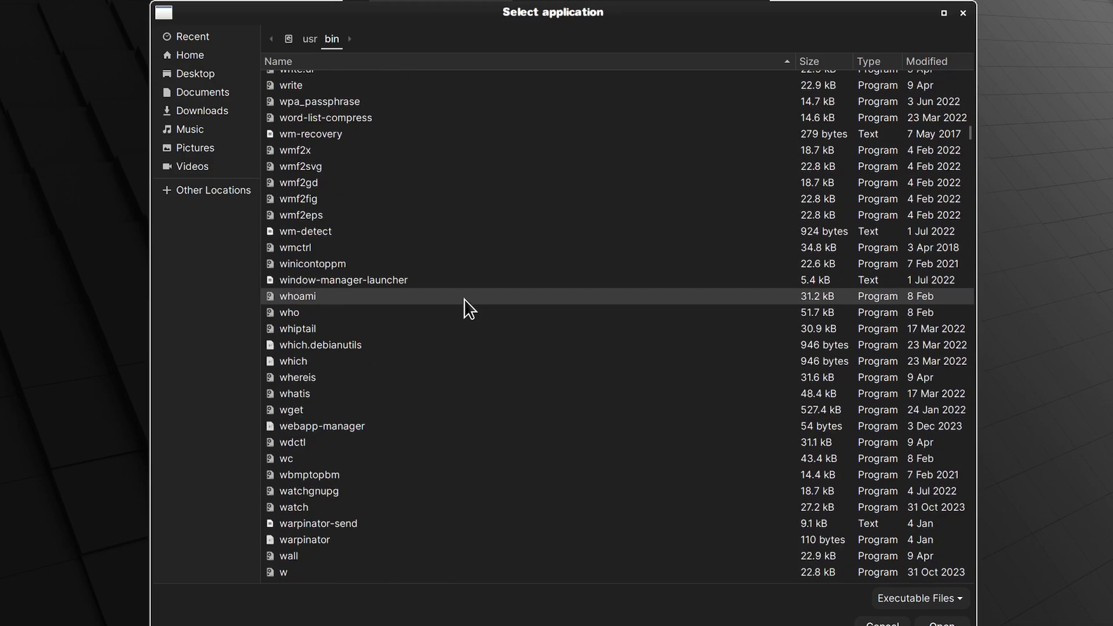
scroll(464, 298, down, 20)
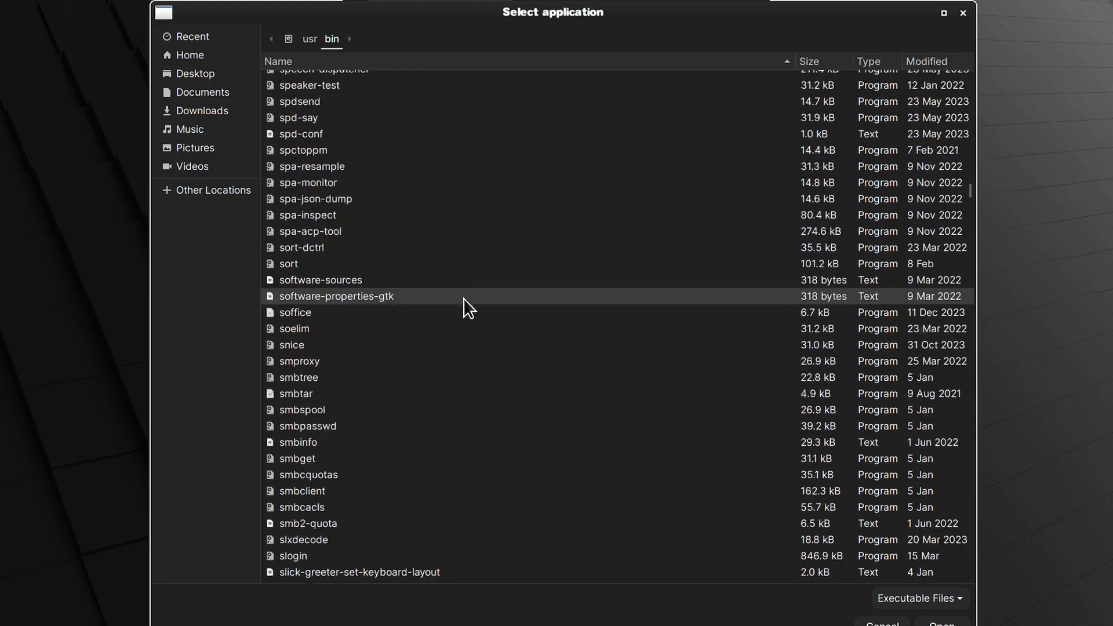
scroll(469, 307, down, 20)
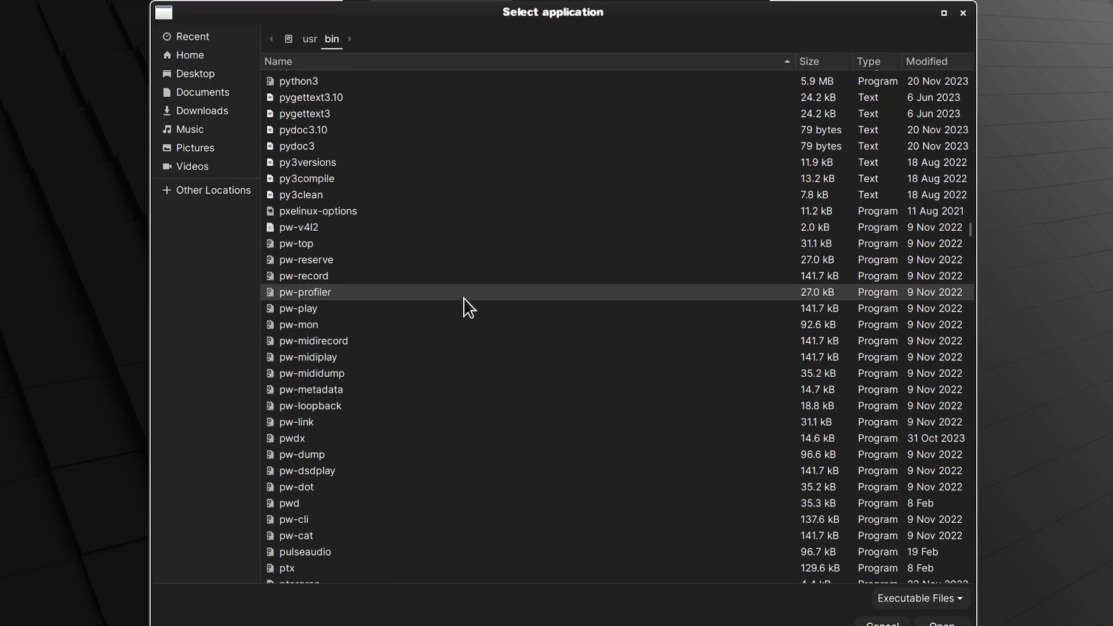
scroll(468, 308, down, 20)
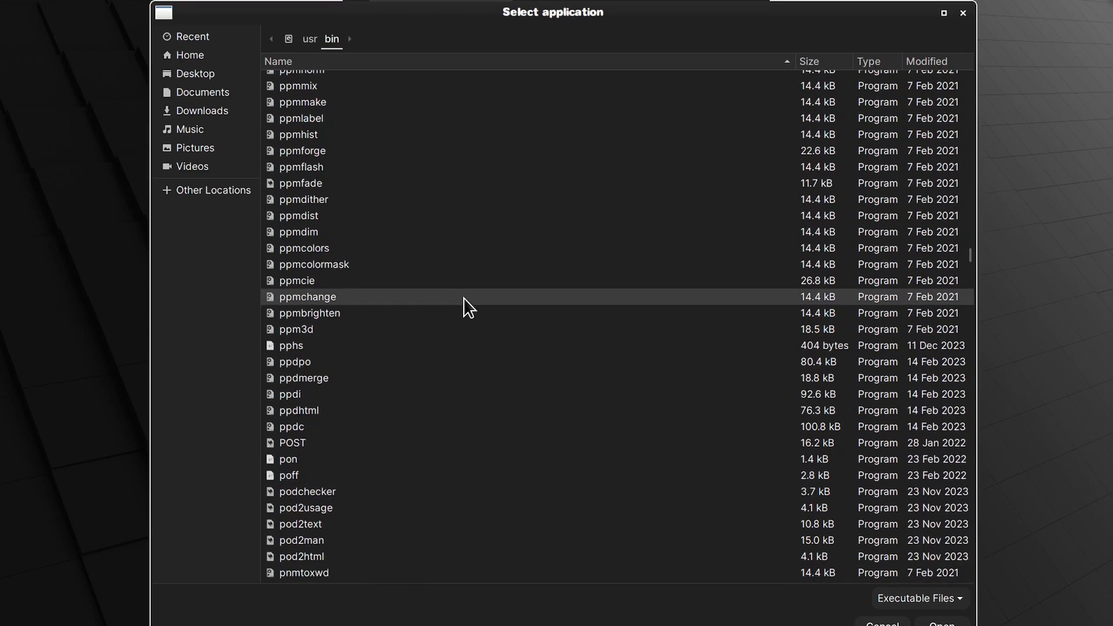
drag(970, 287, 984, 319)
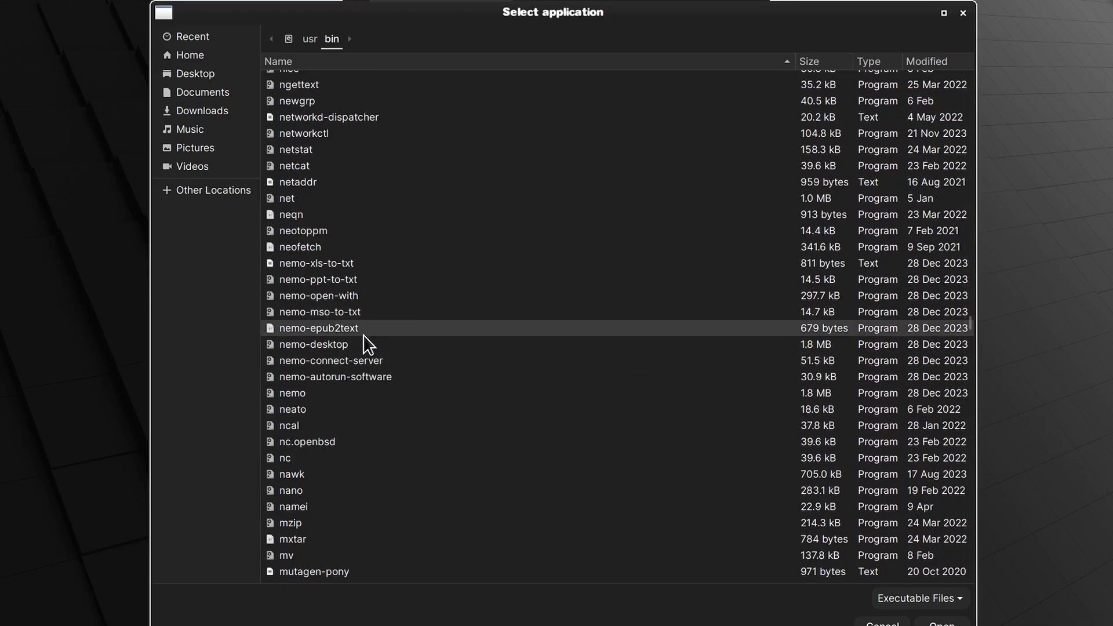
click(343, 344)
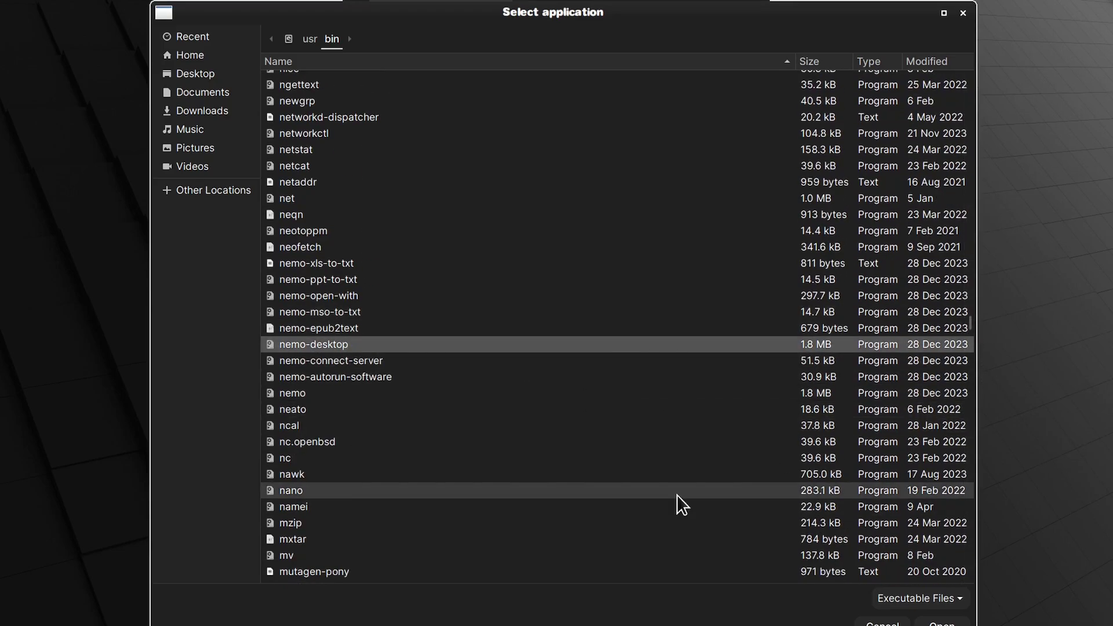
key(Return)
key(Return)
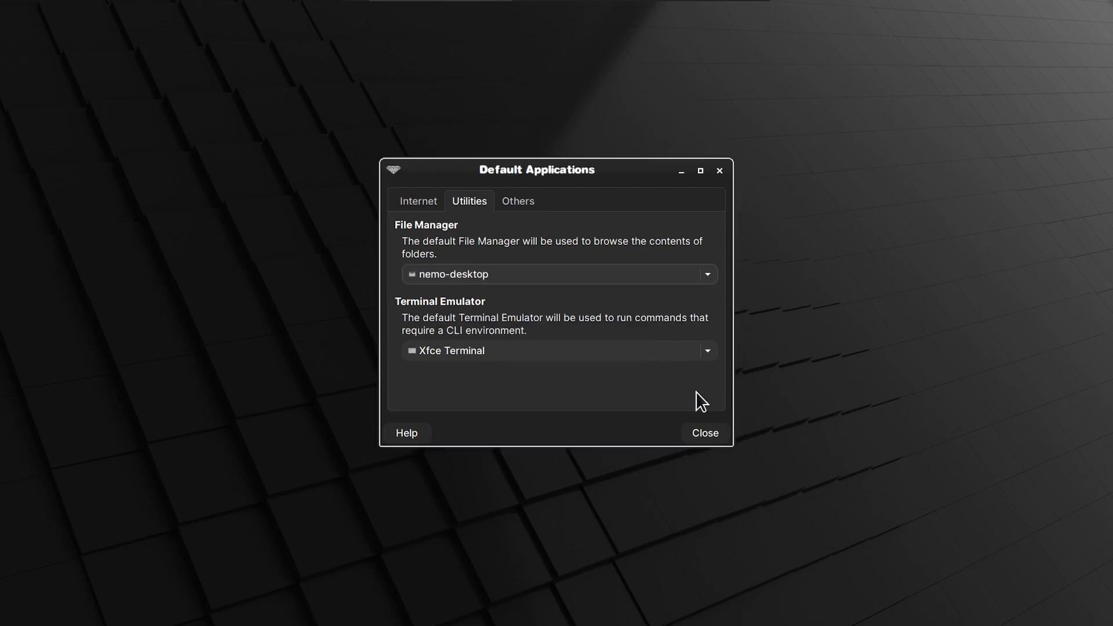
click(705, 433)
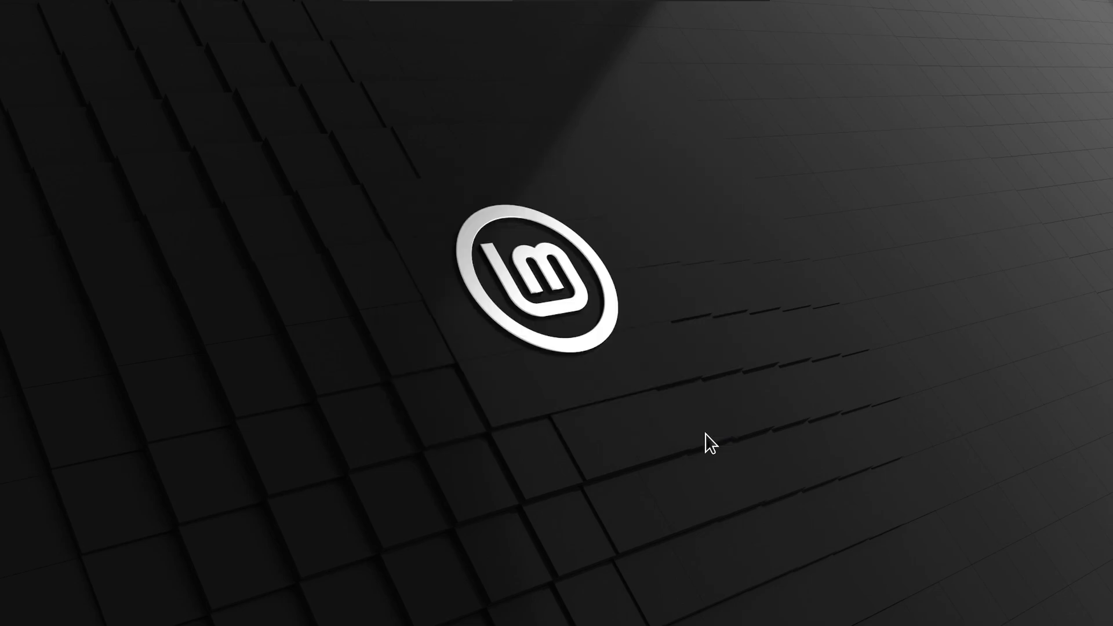
Select the black wallpaper with the dark grey circular Mint logo in the Desktop settings.
right_click(506, 270)
click(569, 463)
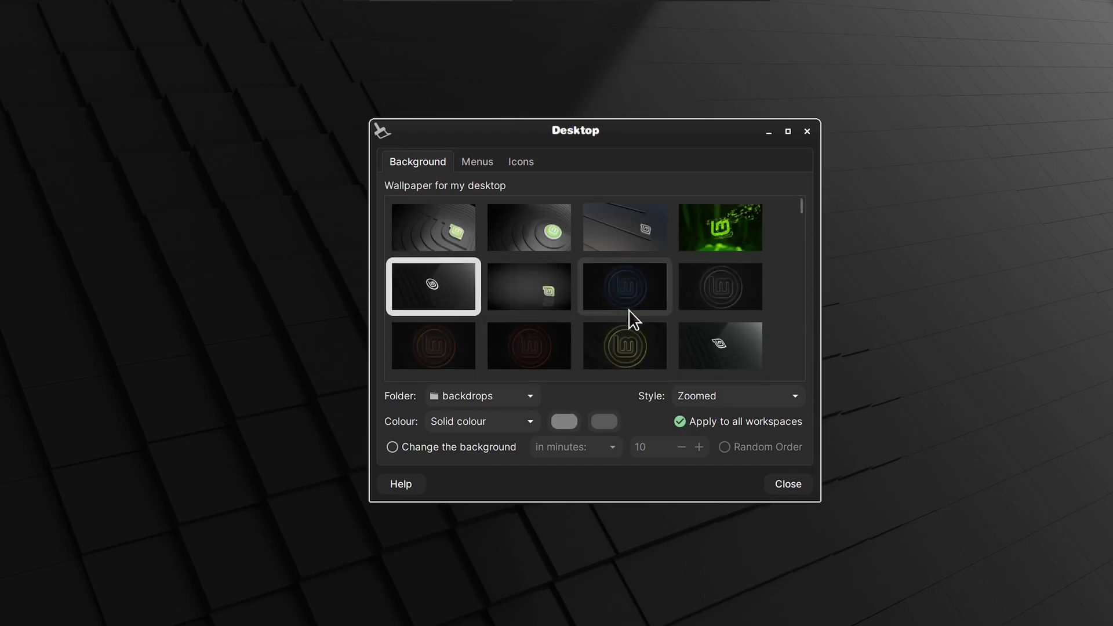
click(728, 292)
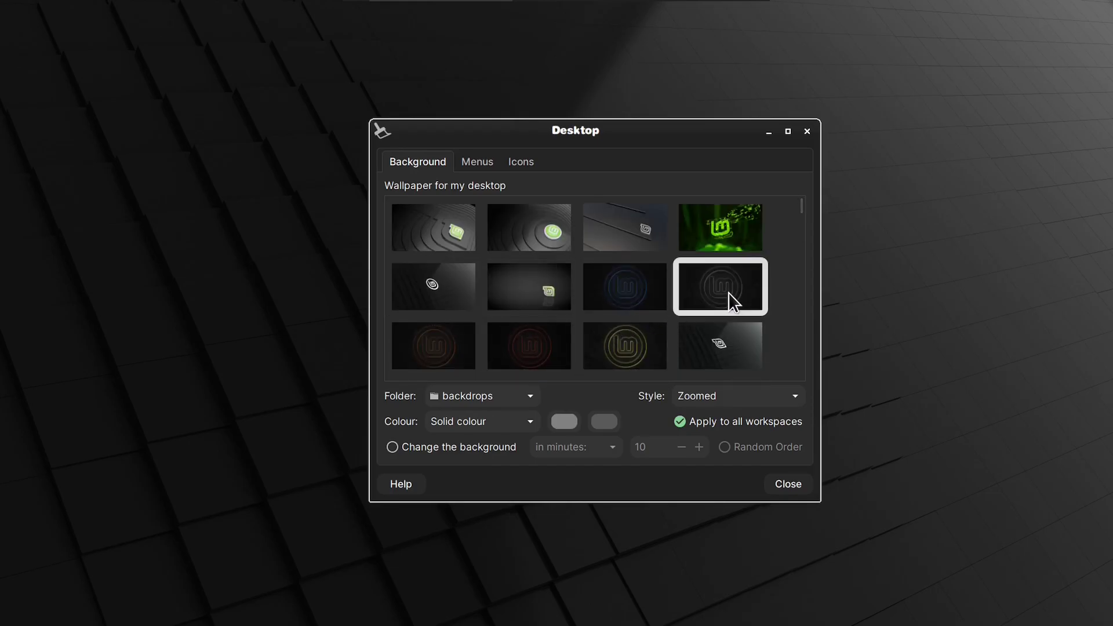
Stop applying the wallpaper to all workspaces and set mintredbrush.png as the wallpaper for Workspace 2.
click(681, 422)
key(Escape)
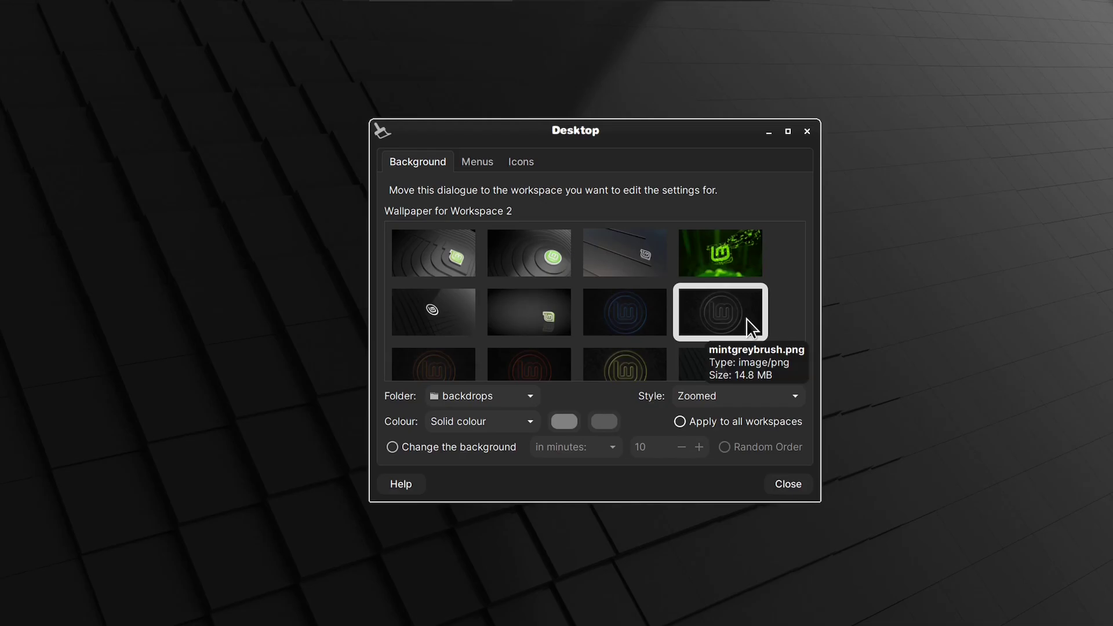
scroll(489, 372, down, 1)
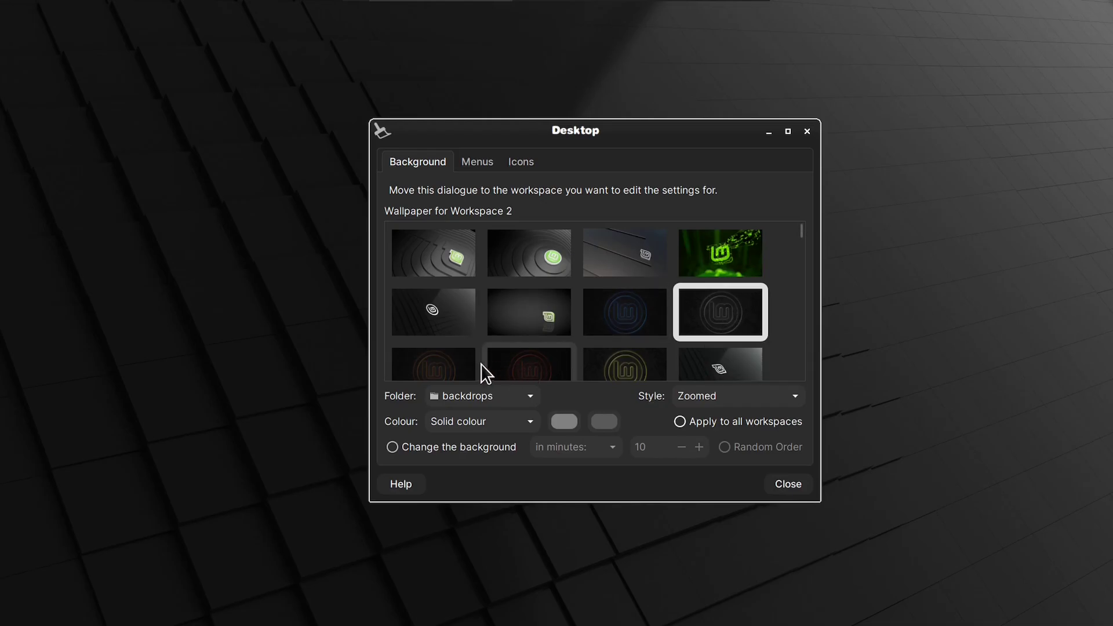
click(523, 361)
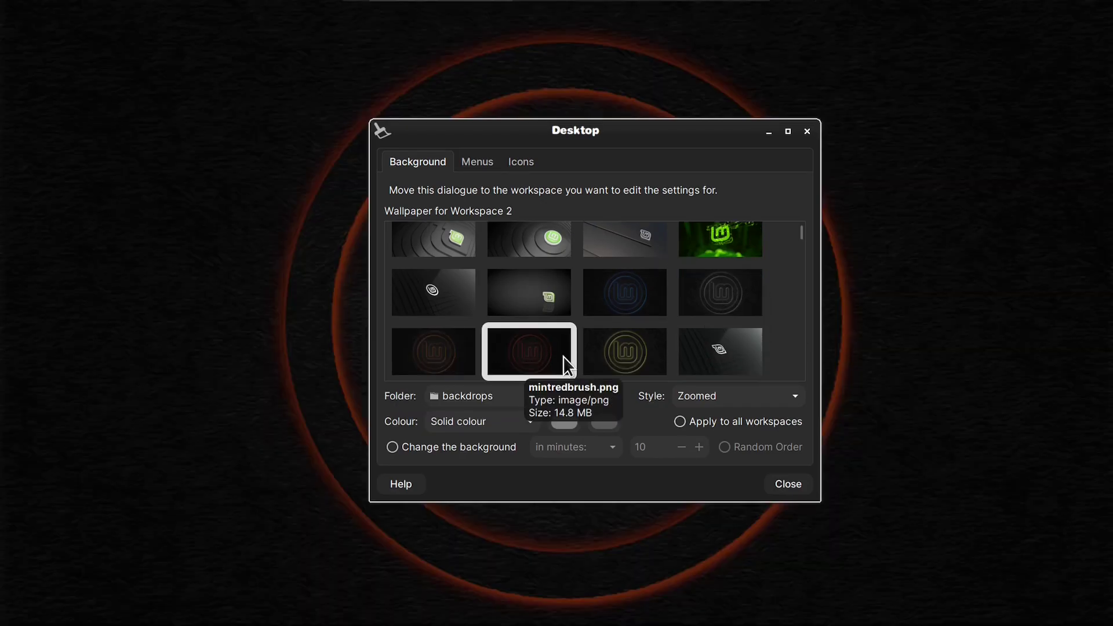
Set mintorangebrush.png as the wallpaper for Workspace 3 and the blue circular Mint logo for Workspace 4.
key(ctrl+alt+shift+Right)
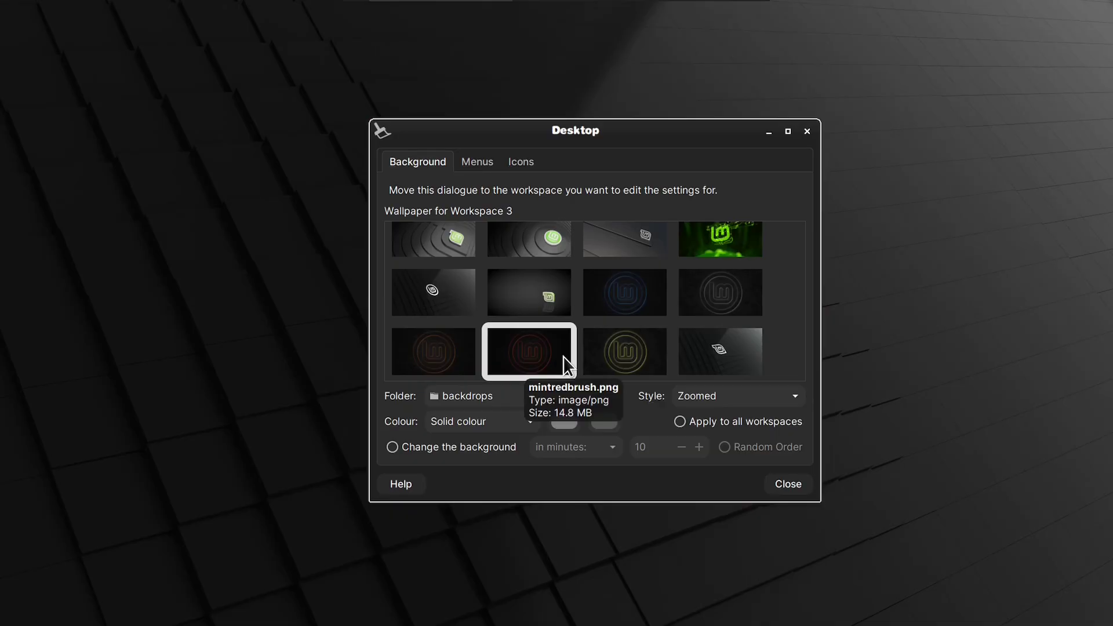
click(436, 356)
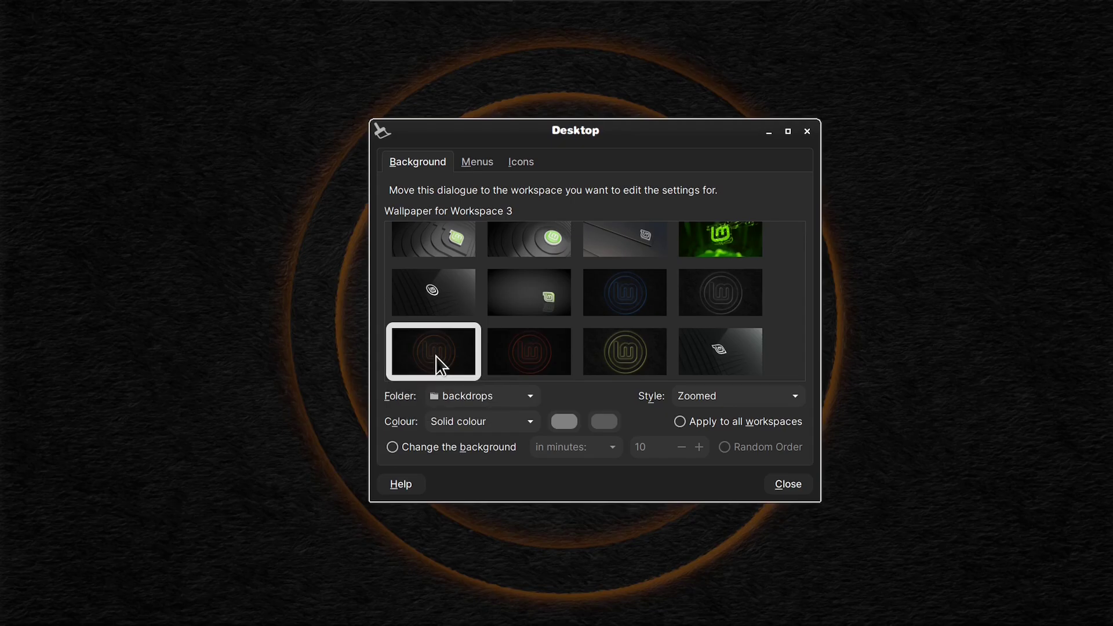
key(Escape)
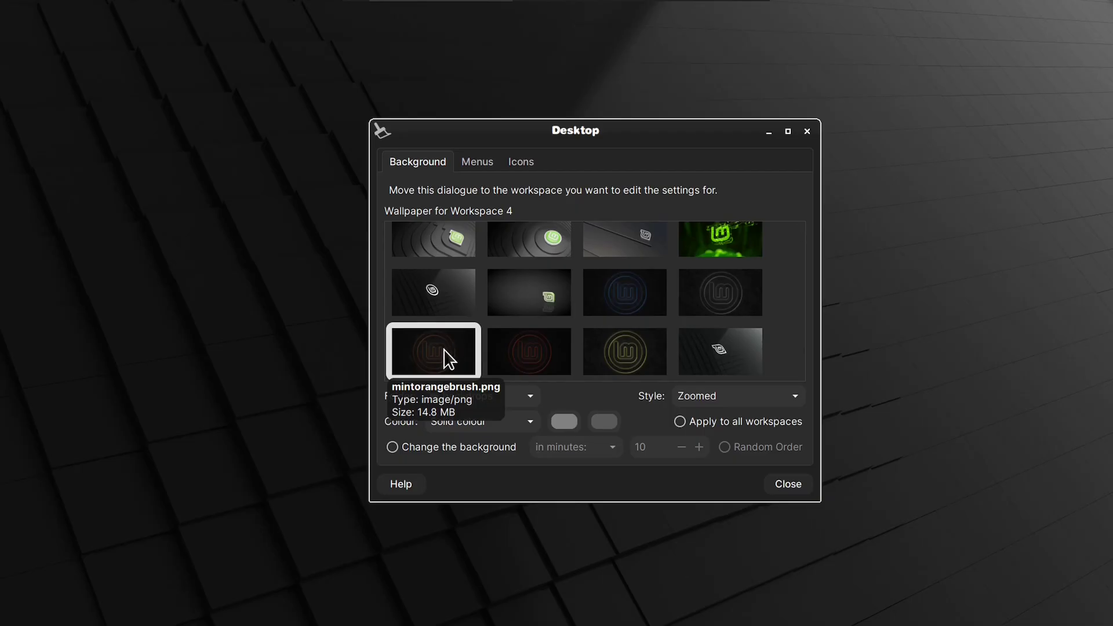
click(624, 300)
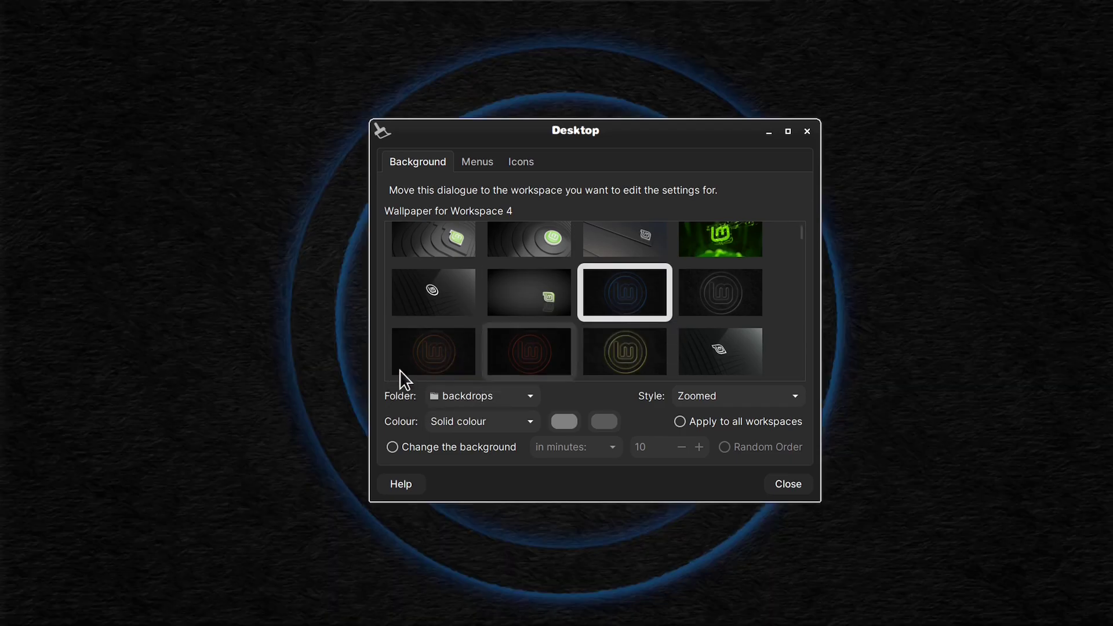
Open the Workspaces settings, add a fifth workspace, and close them.
click(35, 591)
mouse_move(65, 329)
scroll(195, 475, down, 10)
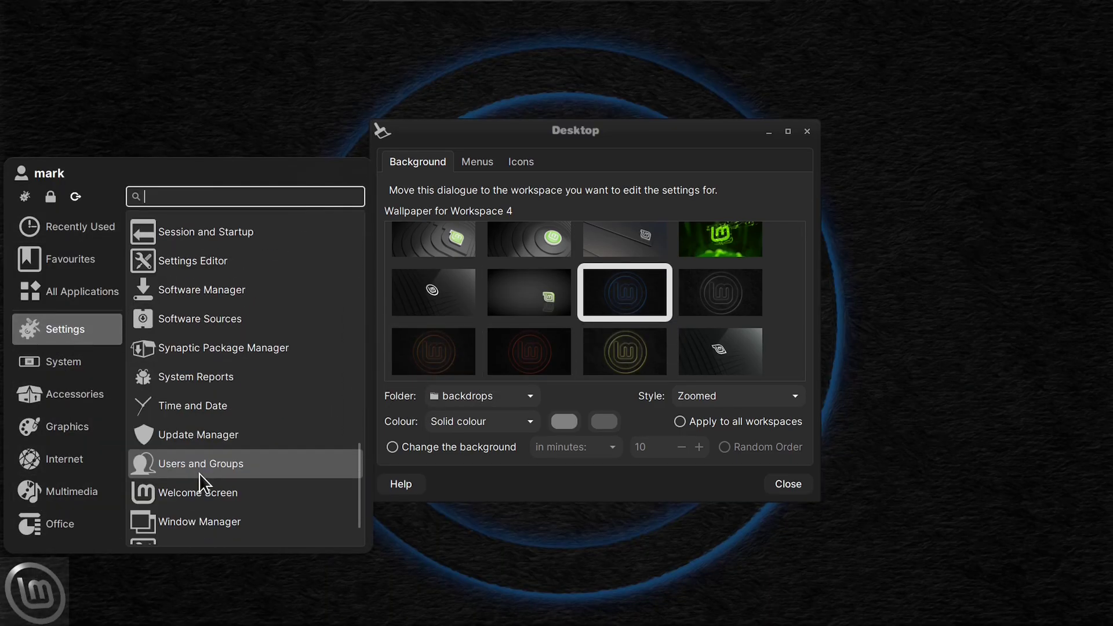
scroll(199, 476, down, 2)
click(197, 529)
click(540, 253)
click(737, 417)
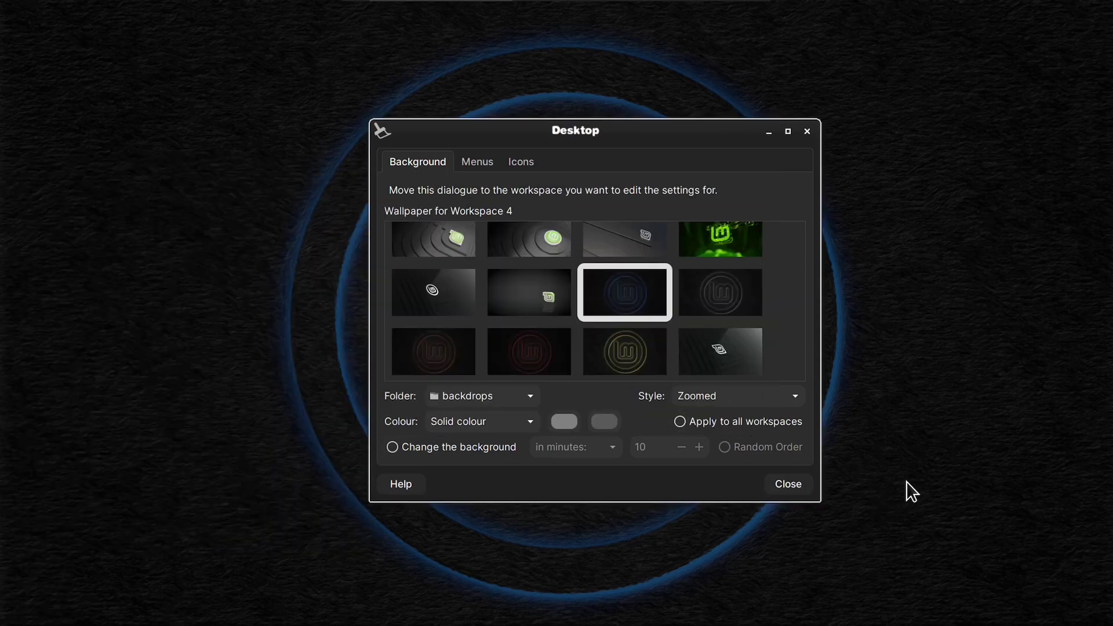
Set the yellow circular Mint logo as the Workspace 5 wallpaper, close the Desktop settings and go to the workspace with the grey logo.
key(Escape)
key(ctrl+F5)
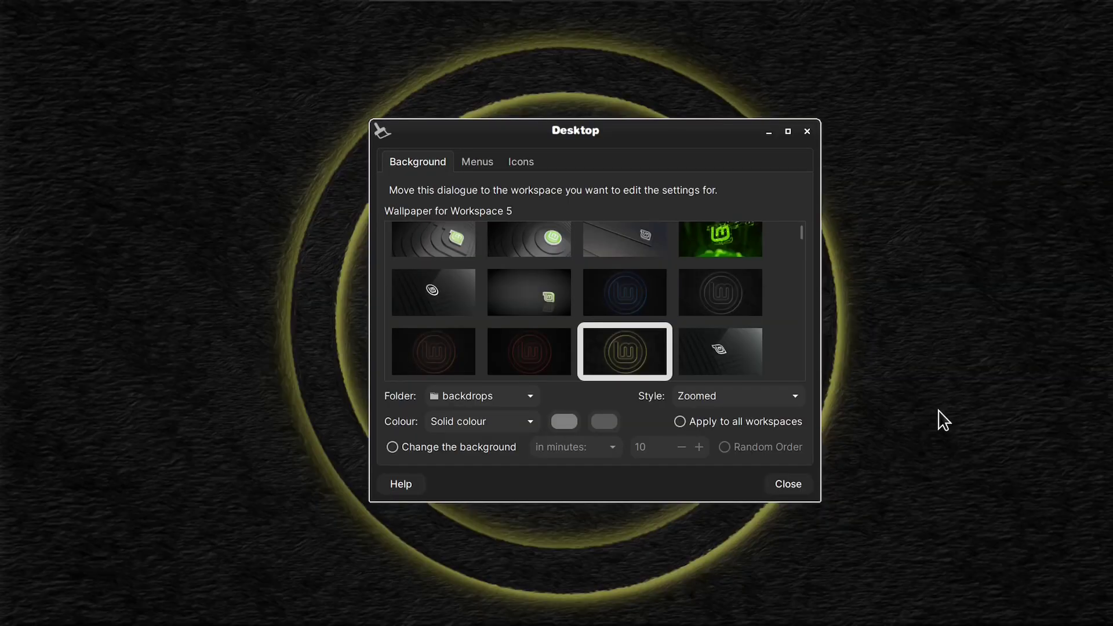
click(789, 484)
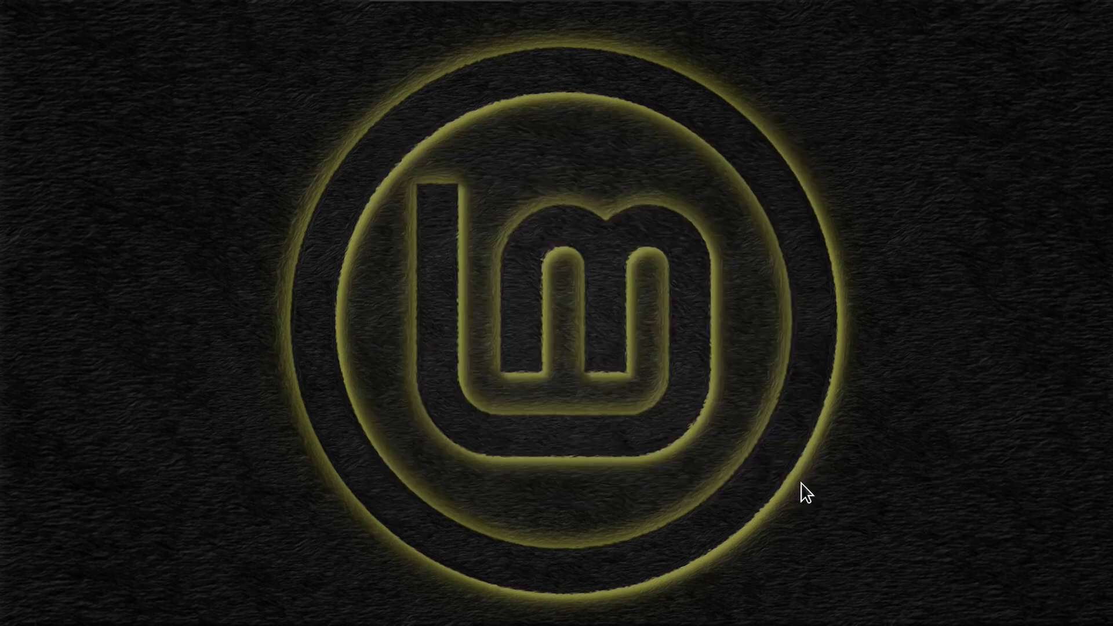
key(ctrl+alt+Right)
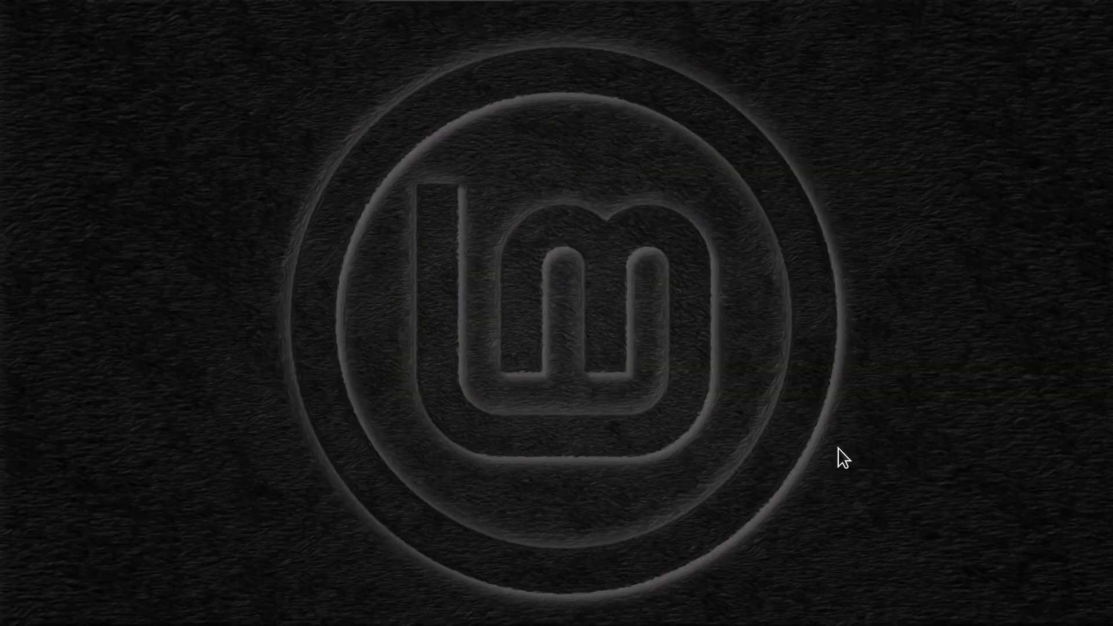
Launch a terminal, open its preferences, and turn off the scrollbar and the dynamically set window title.
mouse_move(519, 609)
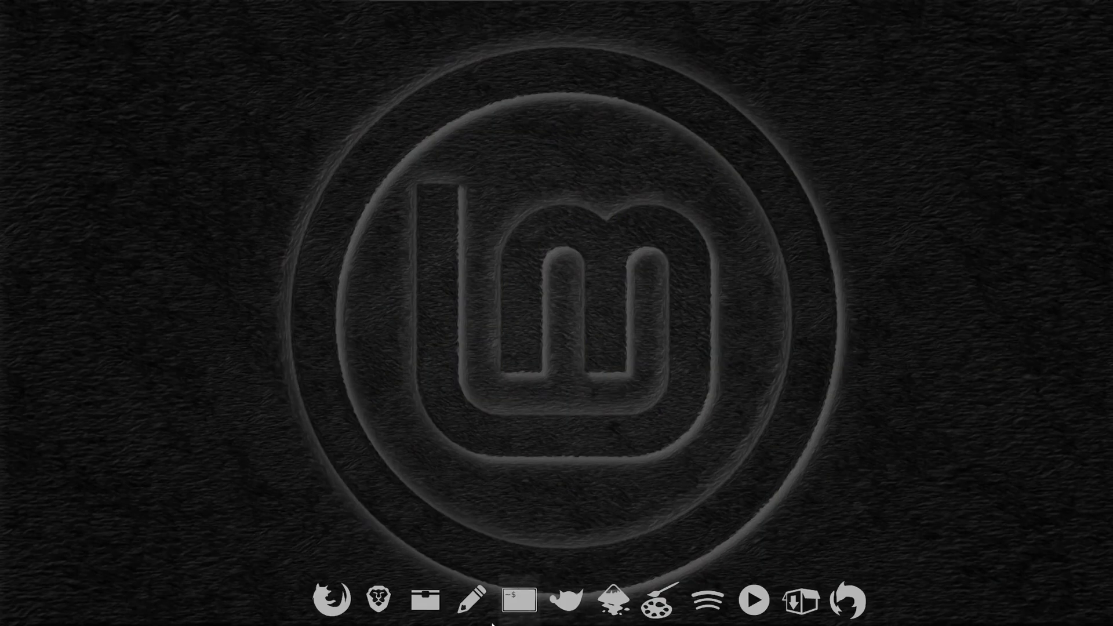
click(524, 609)
right_click(691, 415)
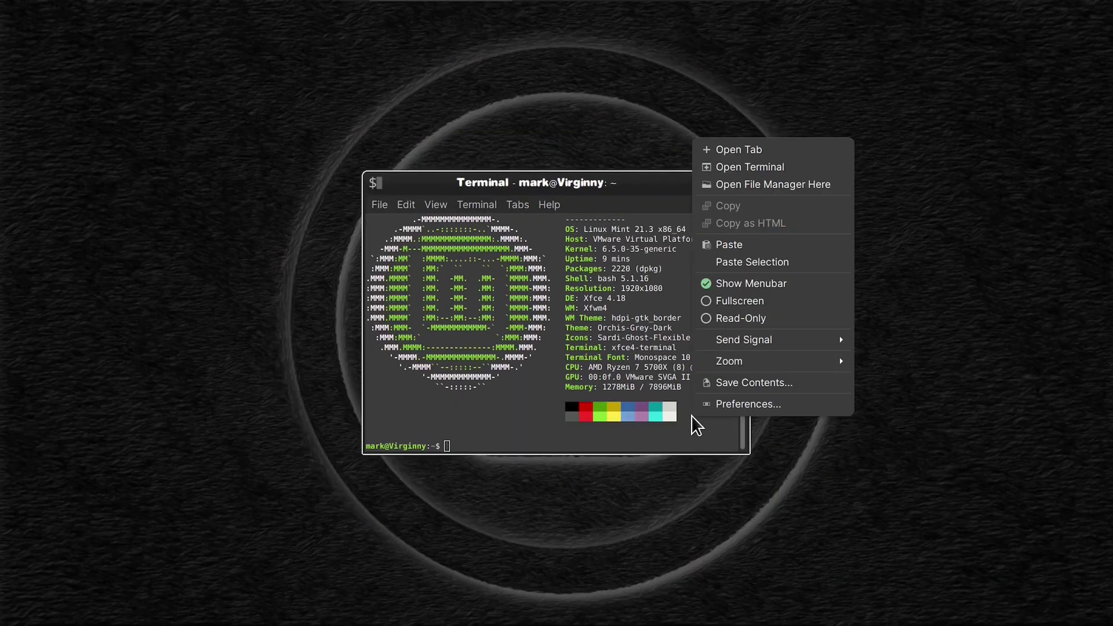
click(746, 402)
scroll(661, 482, down, 2)
click(683, 482)
scroll(658, 389, down, 1)
click(733, 210)
click(704, 249)
click(740, 210)
click(714, 232)
Set the terminal font to Monaco Regular at size 16 in the appearance preferences.
key(ctrl+Page_Down)
click(661, 186)
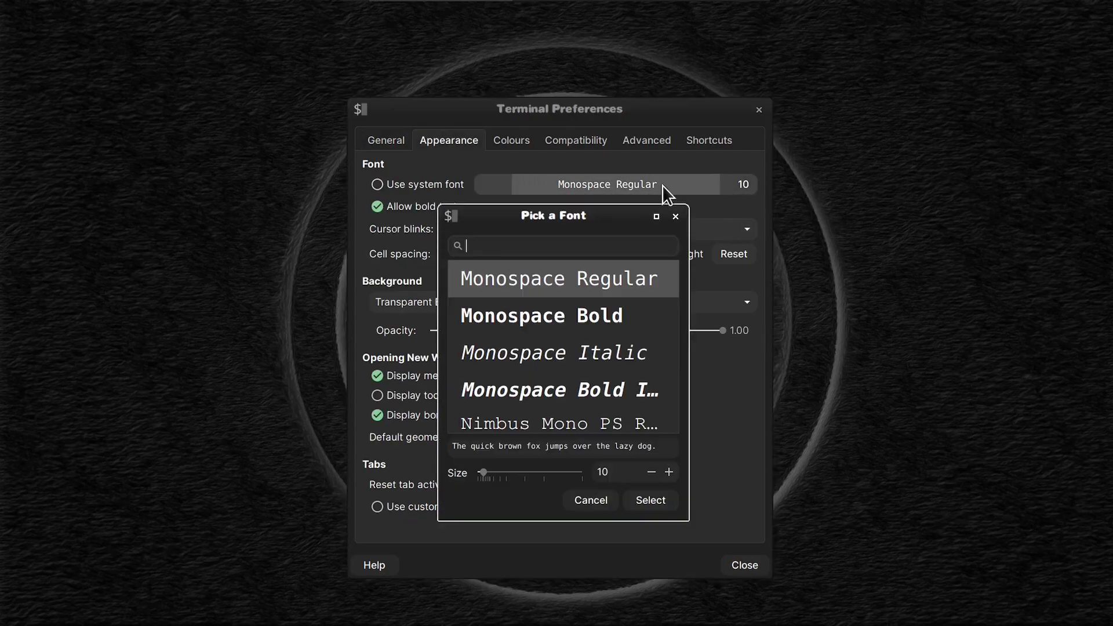
scroll(635, 348, up, 3)
click(632, 324)
click(670, 472)
click(669, 472)
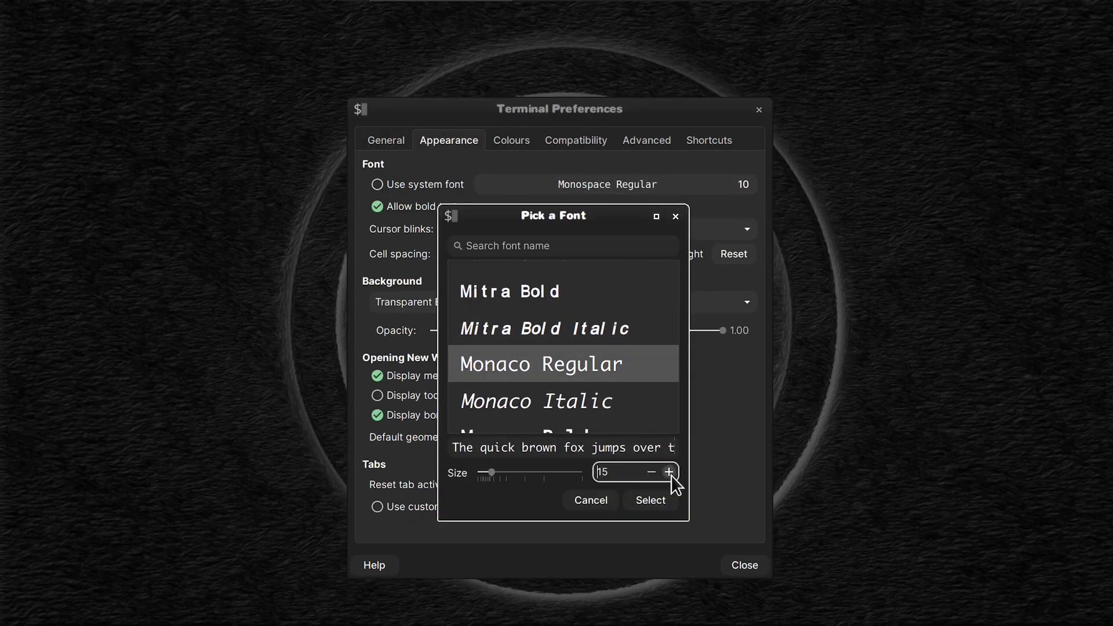
click(669, 473)
click(662, 496)
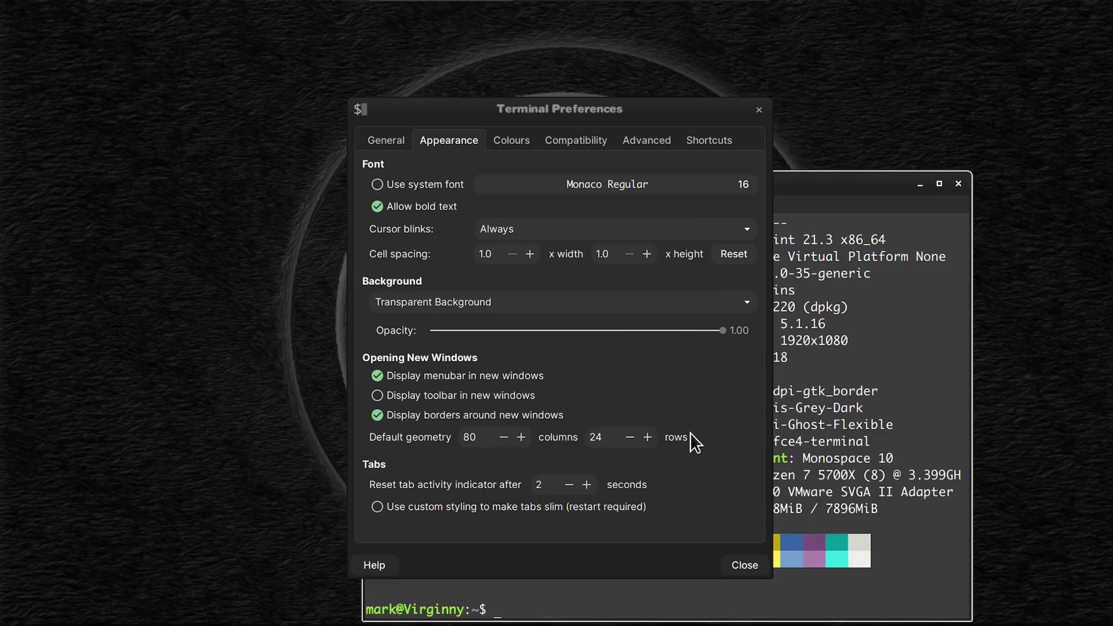
Move the preferences window off the terminal output and set the terminal text colour to #8F8F8F.
drag(590, 110, 518, 69)
click(434, 99)
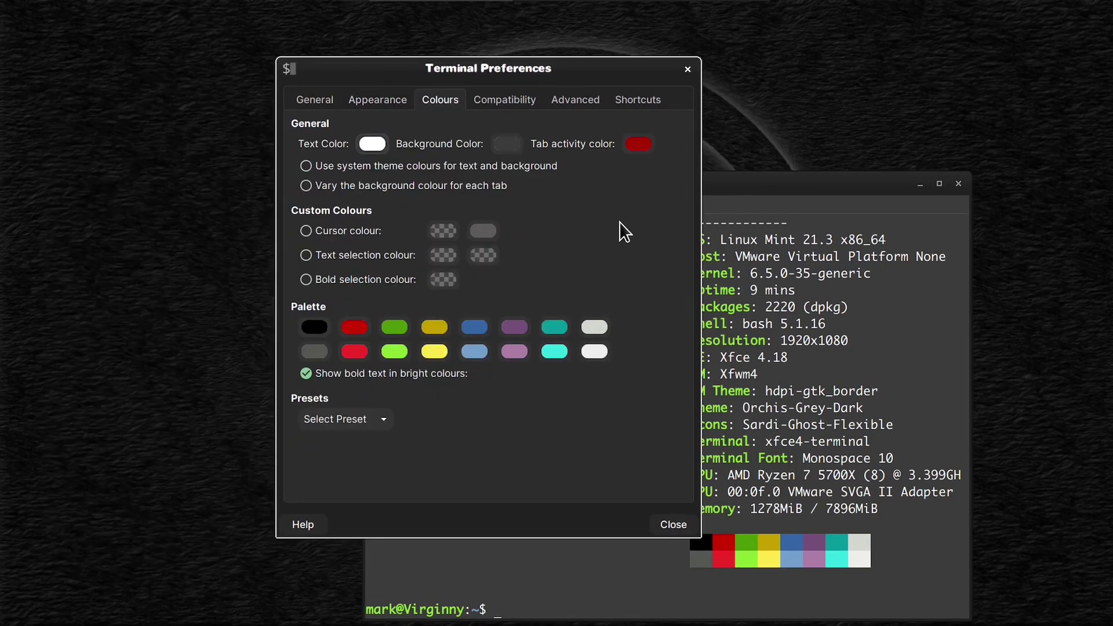
click(371, 142)
click(373, 392)
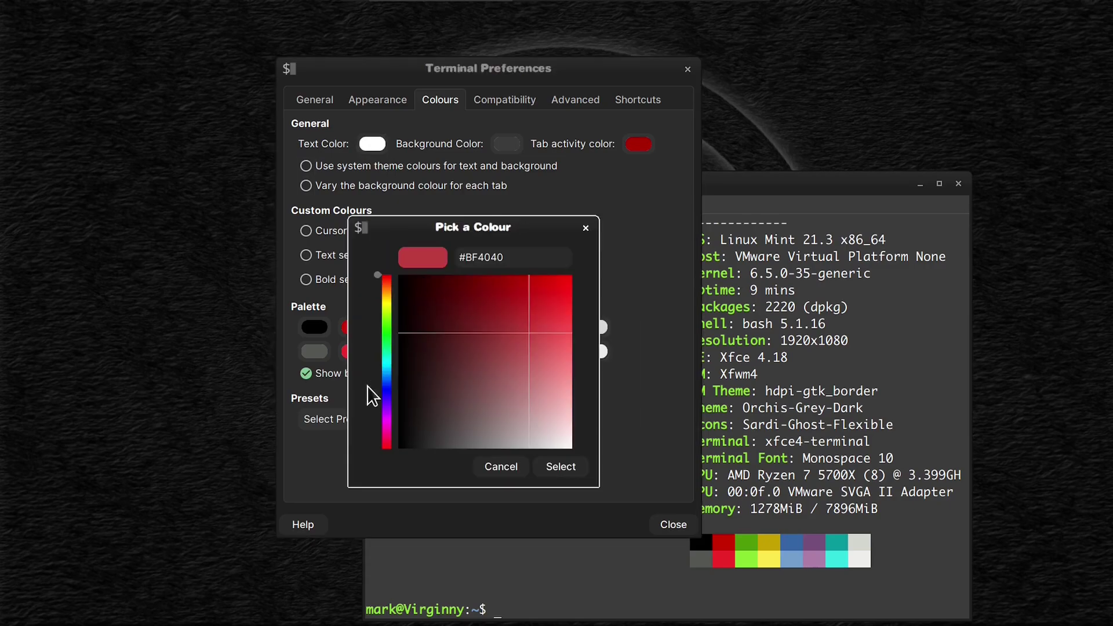
double_click(473, 259)
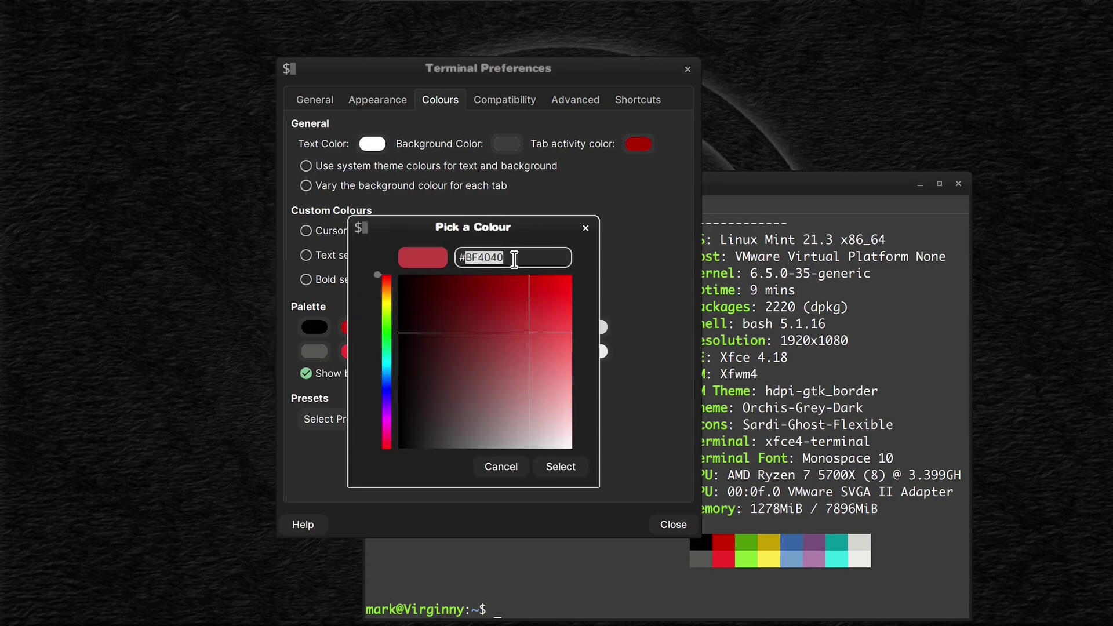
text(8f8f8f)
key(Return)
click(560, 467)
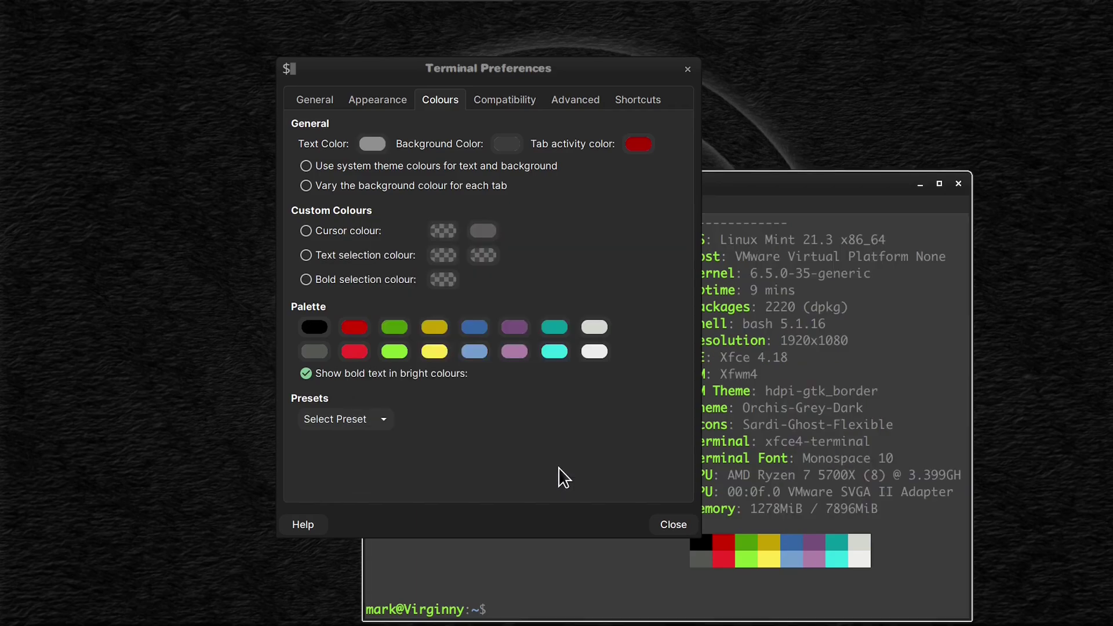
Set both the bright green and the dark green palette colours to the grey #8F8F8F.
click(395, 352)
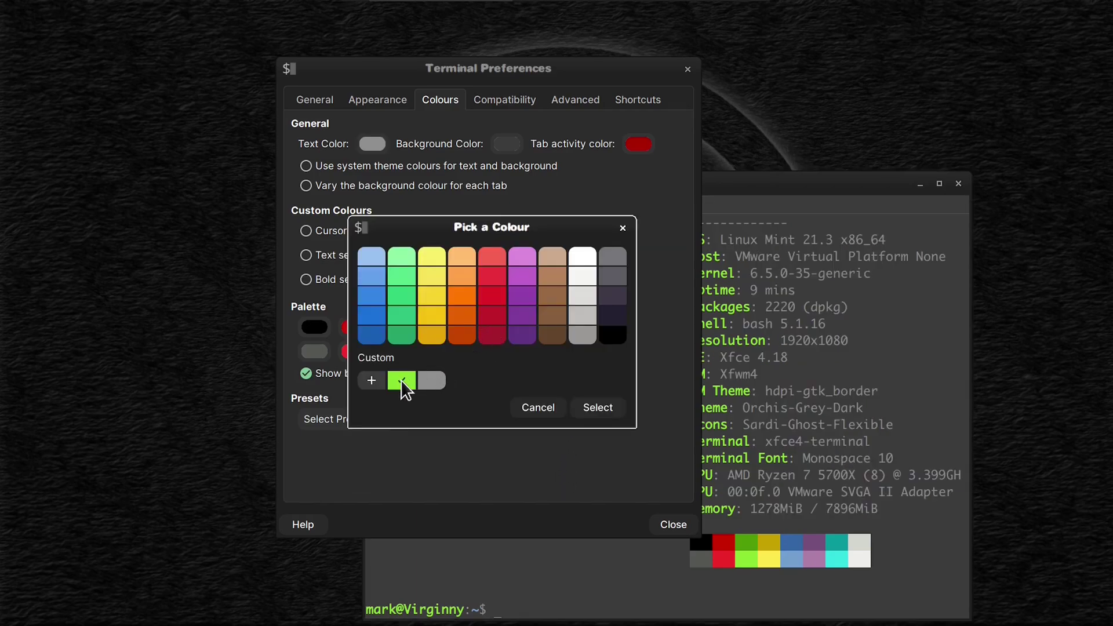
click(373, 390)
double_click(473, 259)
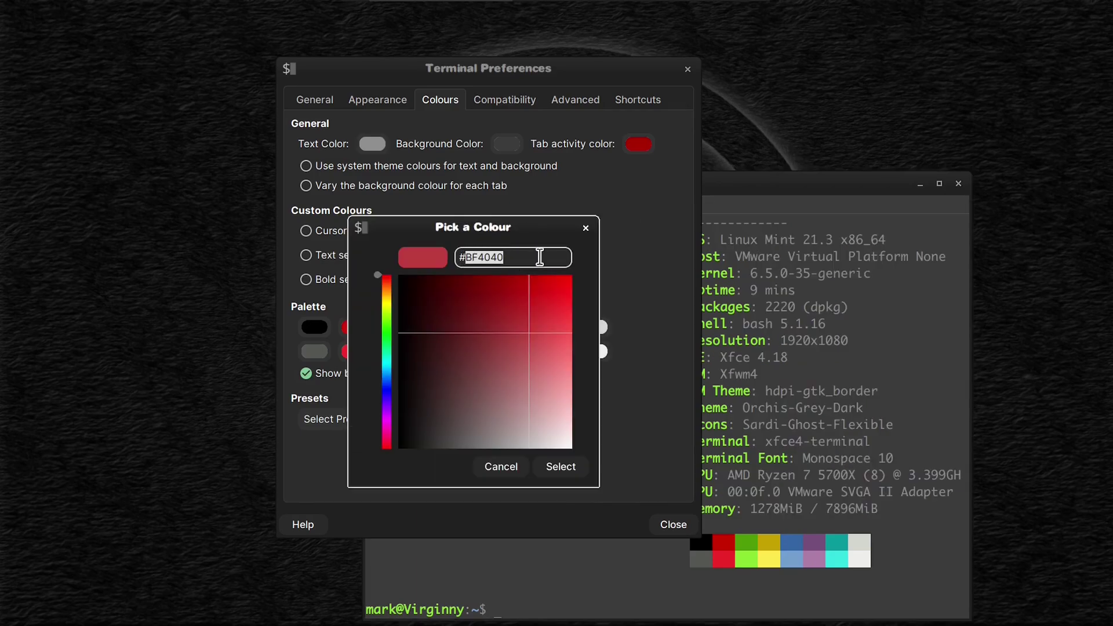
text(8f8f8f)
key(Return)
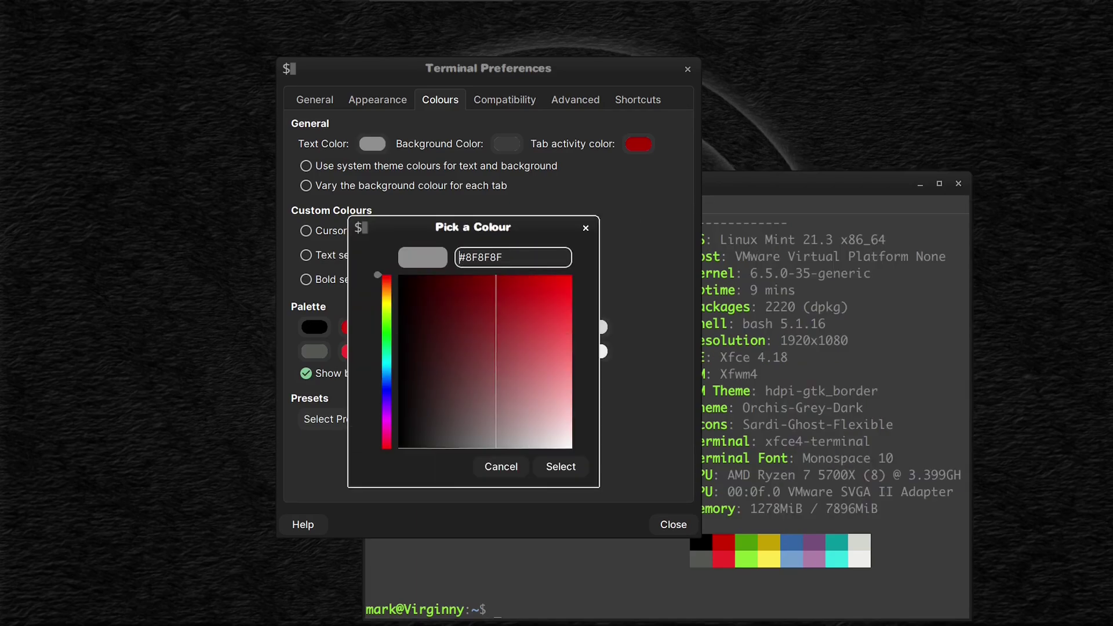
click(560, 467)
click(393, 327)
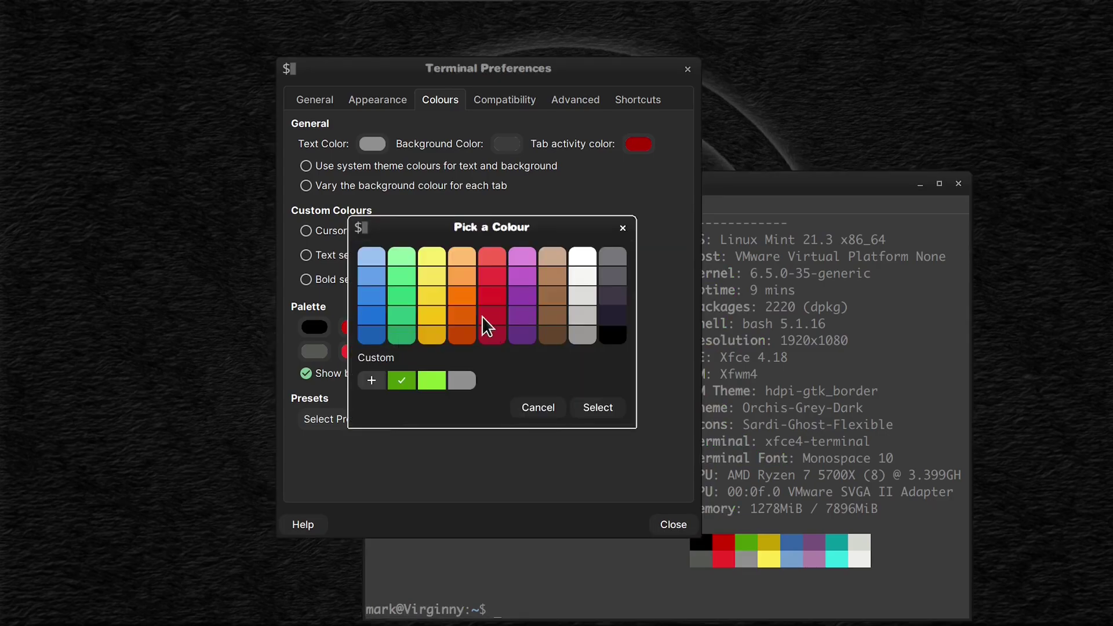
click(464, 381)
click(597, 408)
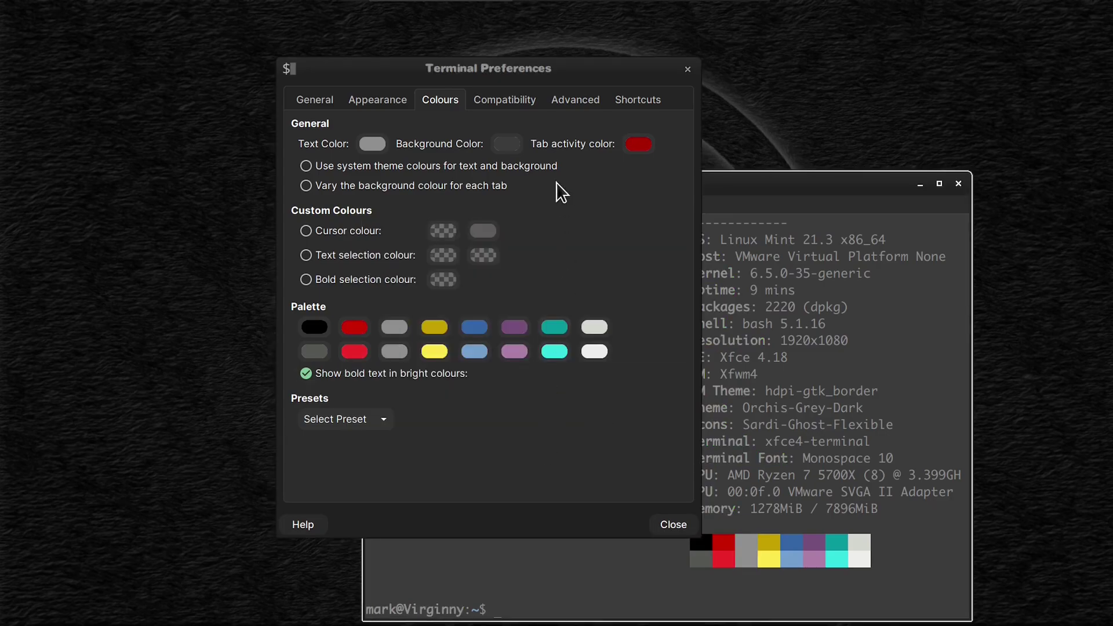
Set the terminal background colour to #252525.
click(508, 147)
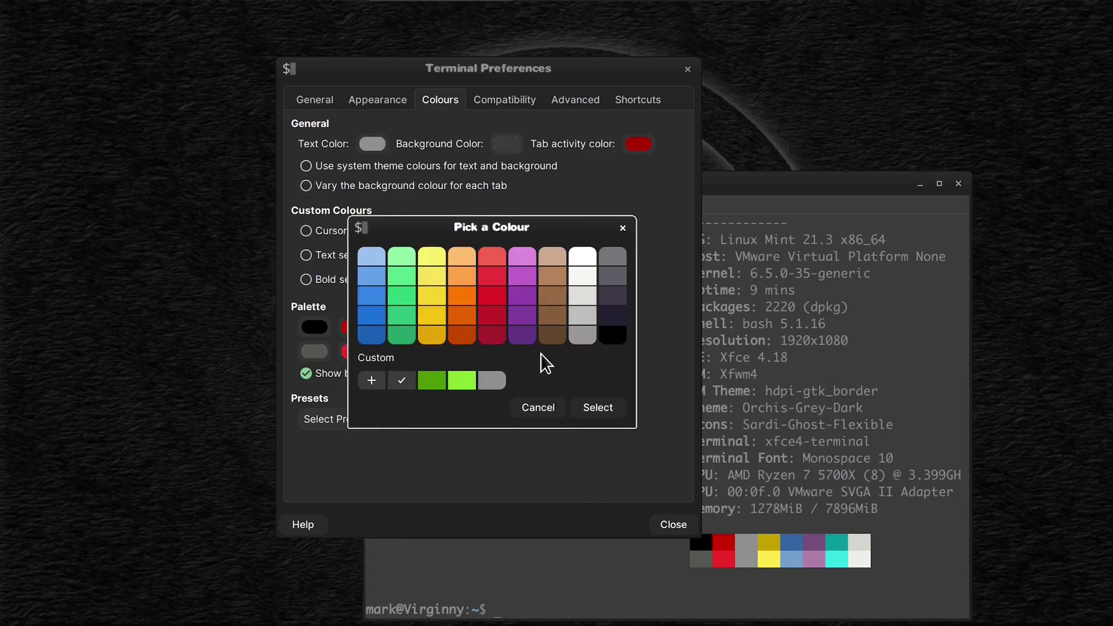
click(372, 380)
double_click(516, 262)
text(252525)
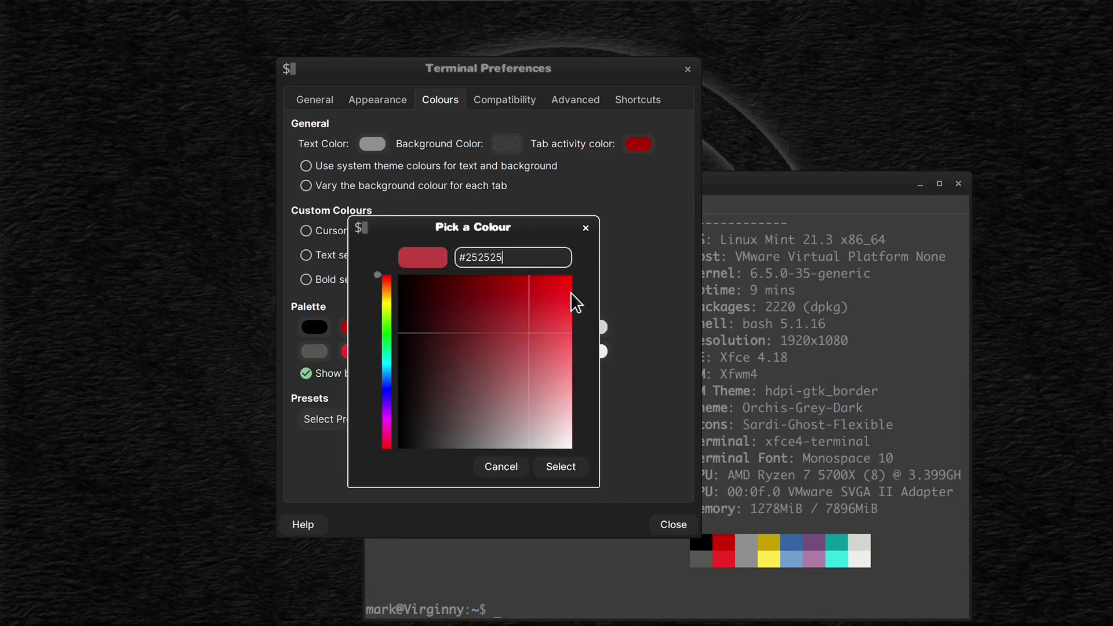
click(562, 469)
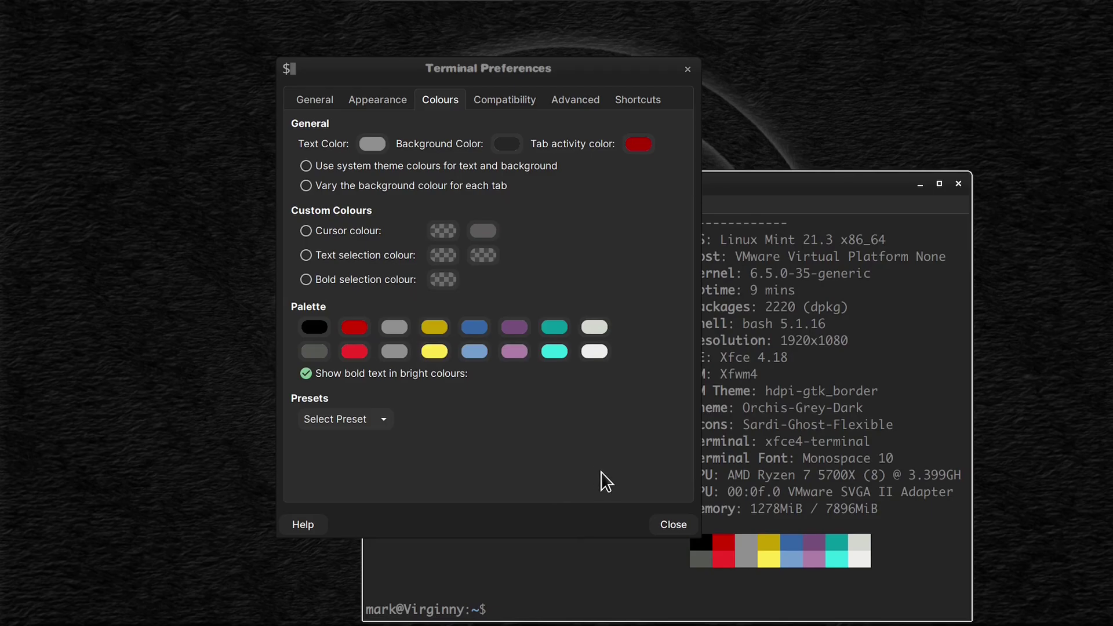
Change the light blue palette colour to the saved custom grey, and close the terminal window.
click(474, 352)
click(551, 379)
click(599, 406)
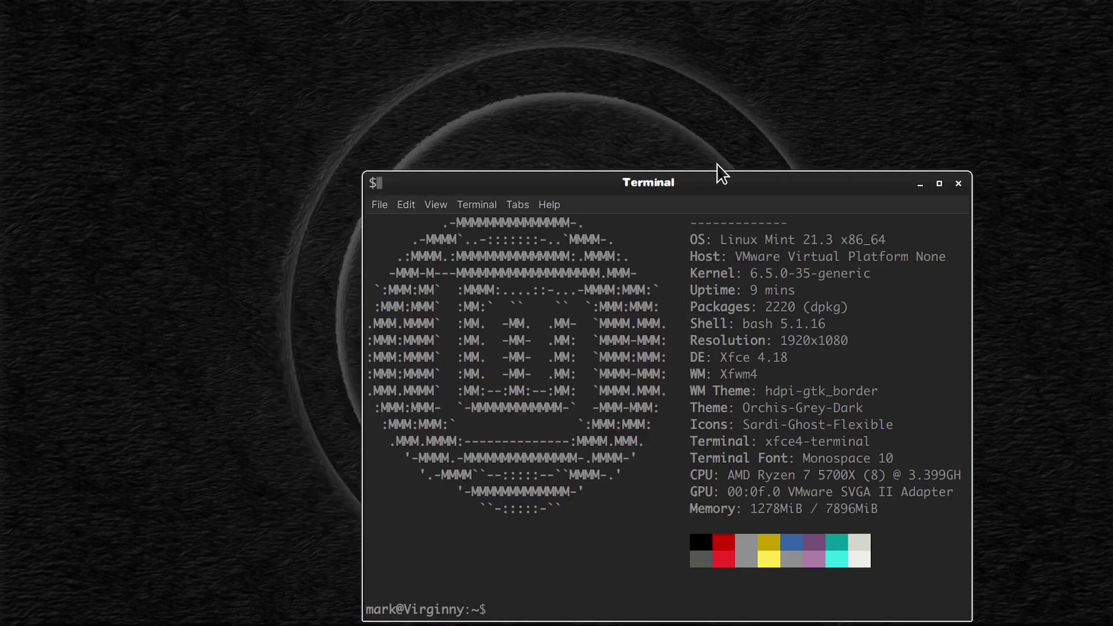
drag(719, 183, 628, 113)
click(866, 116)
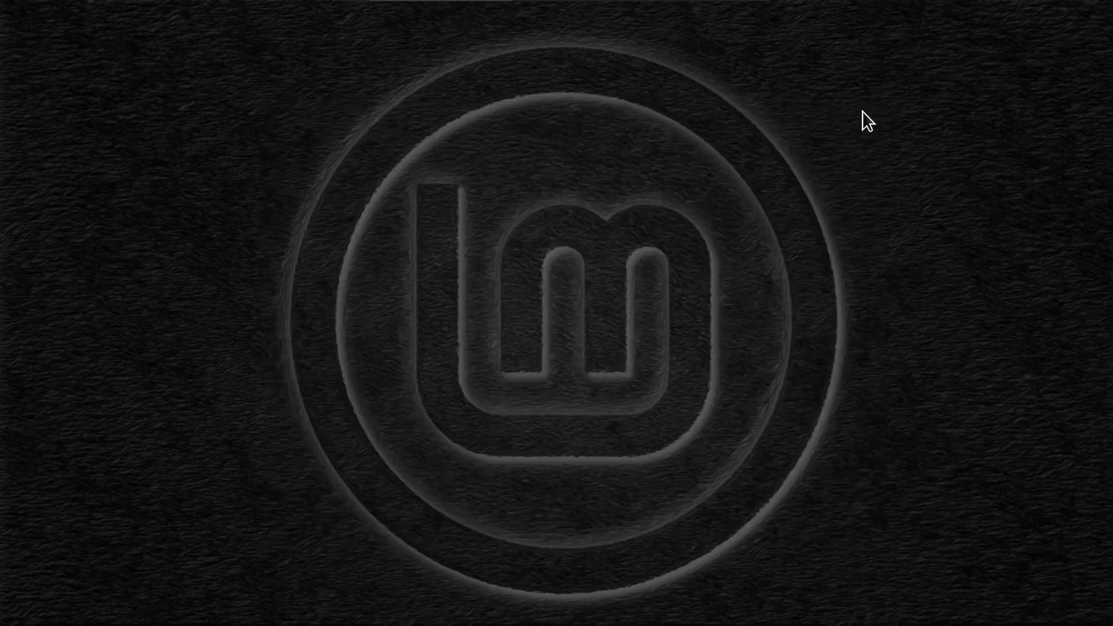
Relaunch the terminal, set its default geometry to 84 columns in the appearance preferences, and close both windows.
click(519, 600)
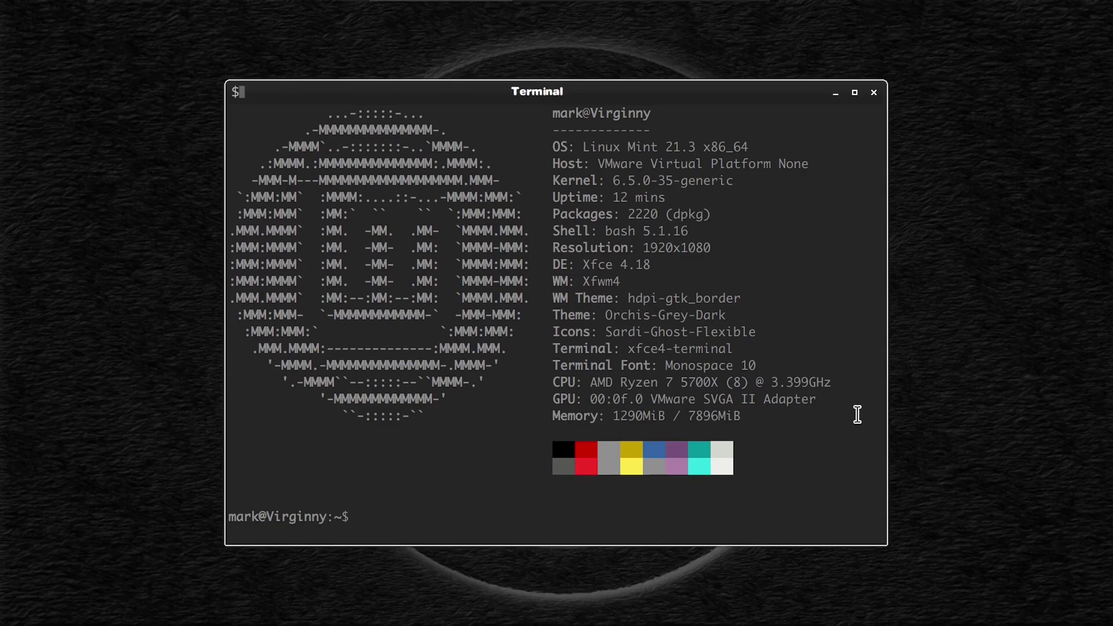
right_click(820, 458)
click(844, 458)
click(461, 142)
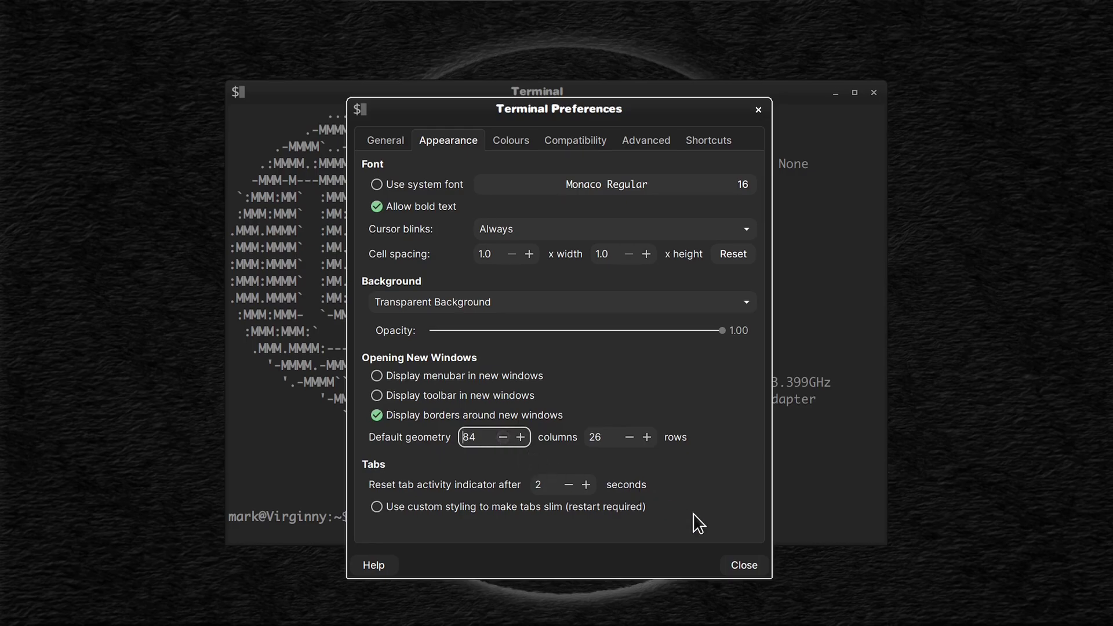
click(744, 565)
click(874, 92)
Launch the terminal again to check its new default size, and close it.
mouse_move(490, 621)
click(519, 602)
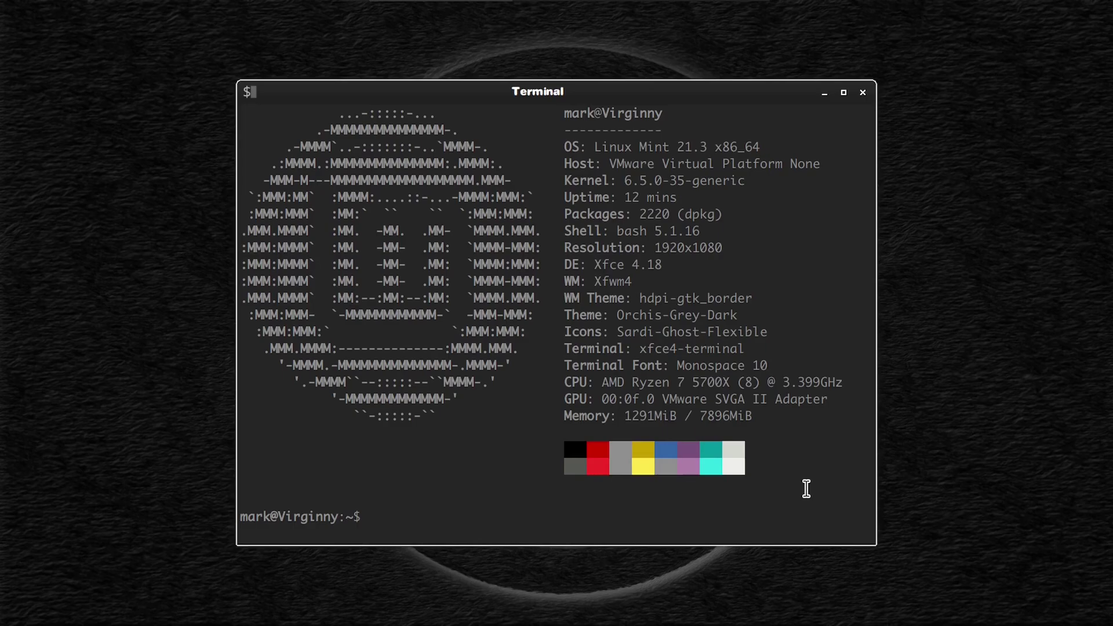
click(863, 94)
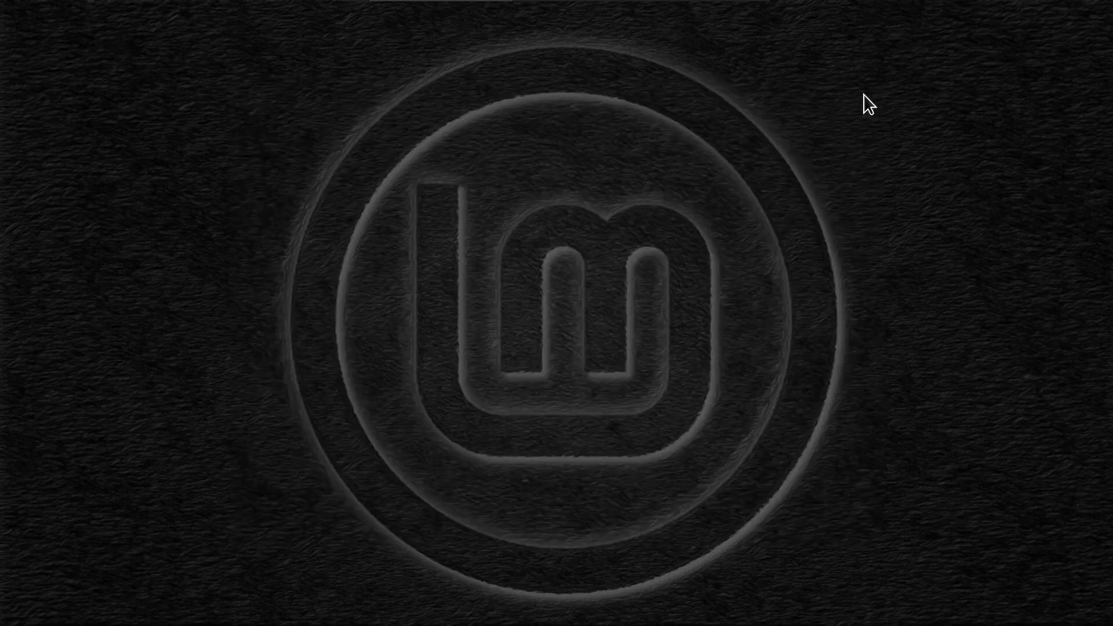